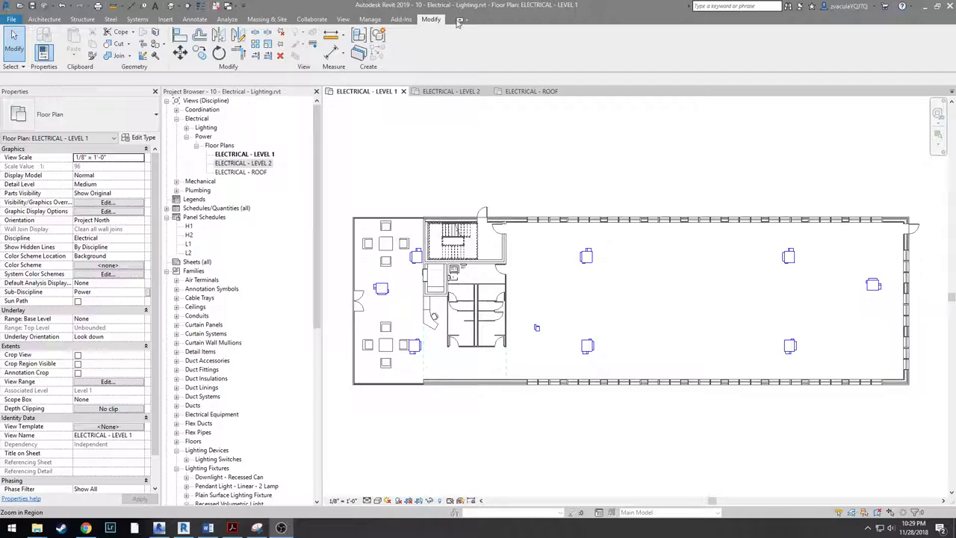
- Start loading families and browse the US Imperial library to Electrical, MEP, Electric Power, Terminals
left_click(165, 19)
left_click(356, 49)
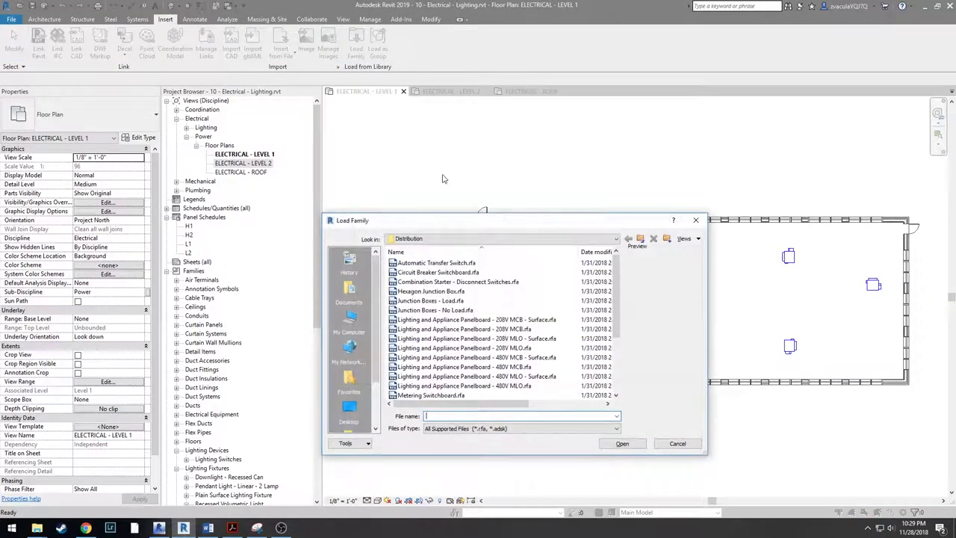
left_click(473, 240)
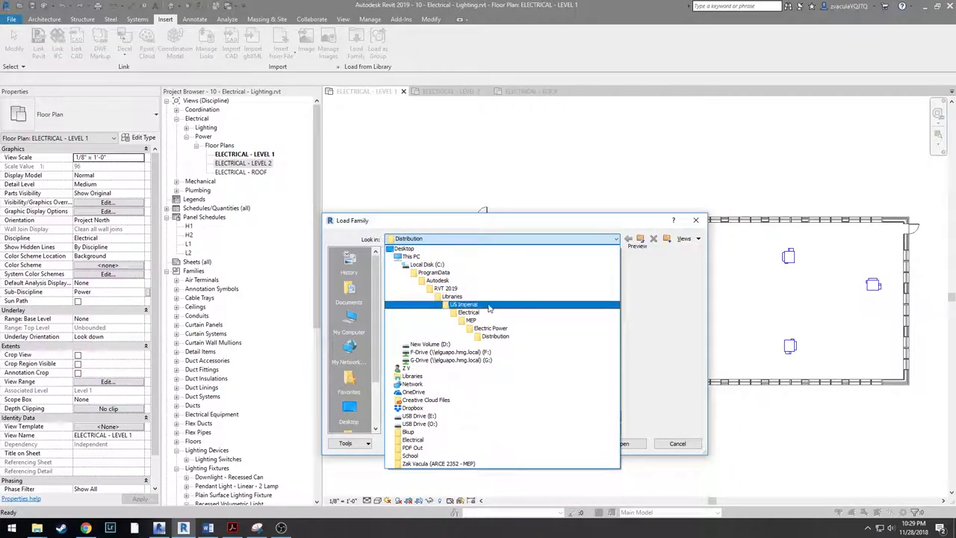
left_click(377, 363)
left_click_drag(377, 364, 375, 405)
scroll(376, 405, "down", 1)
left_click(347, 379)
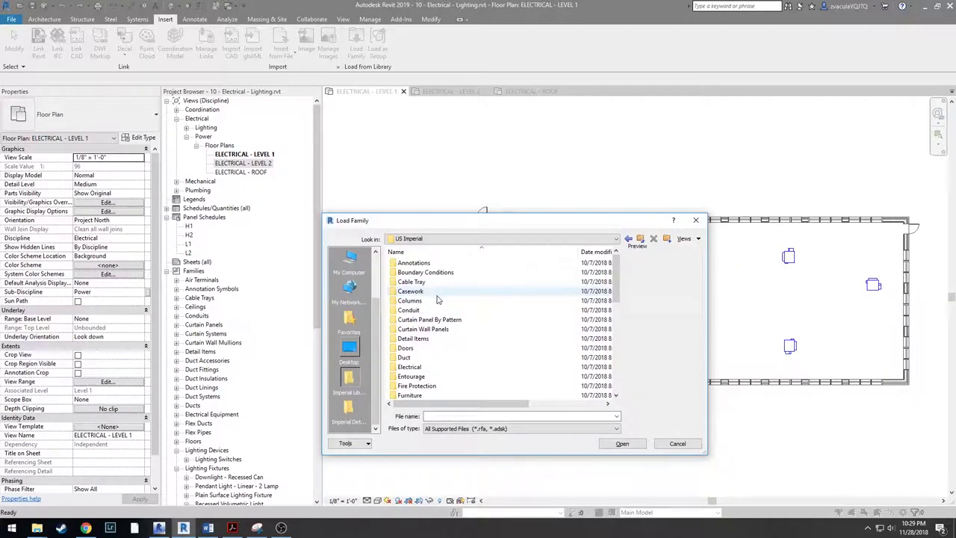
double_click(416, 367)
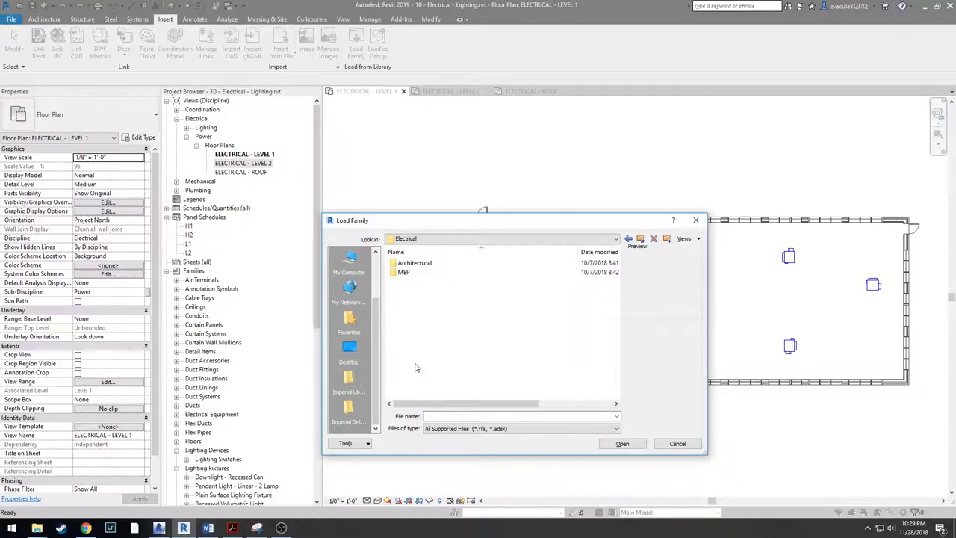
double_click(419, 274)
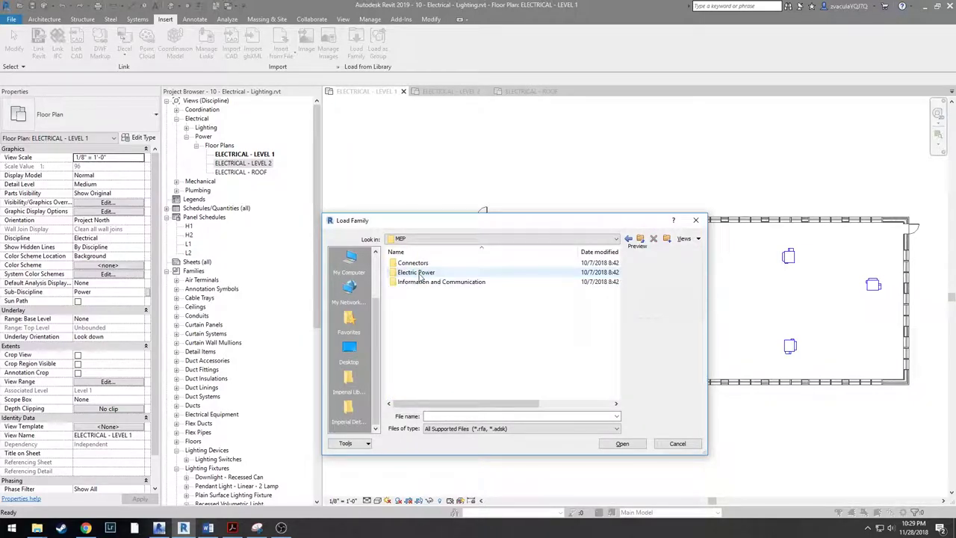
left_click(421, 275)
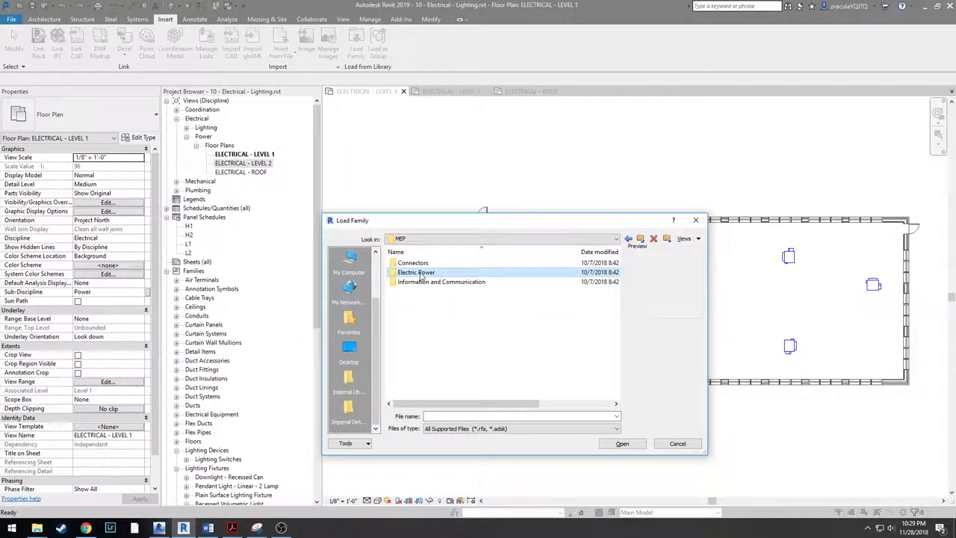
double_click(421, 275)
left_click(417, 292)
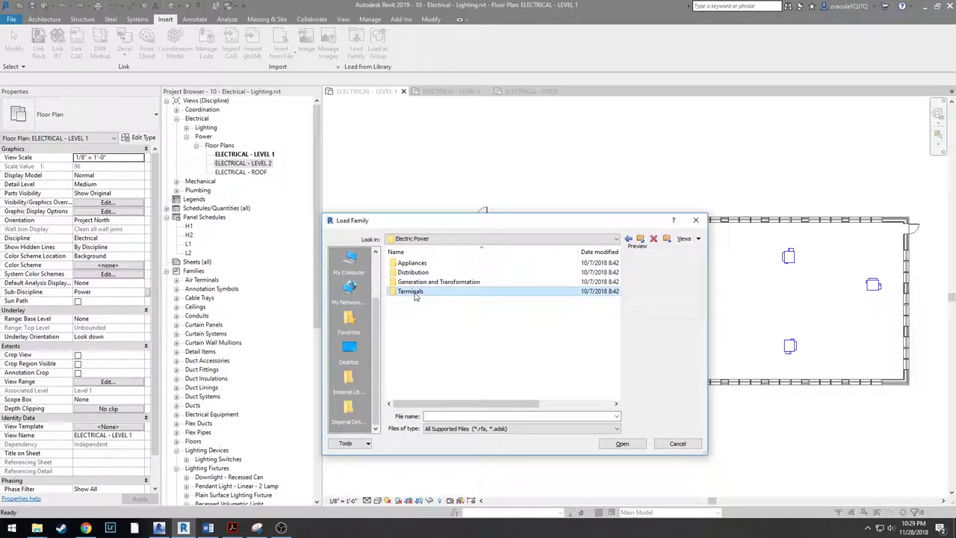
double_click(440, 294)
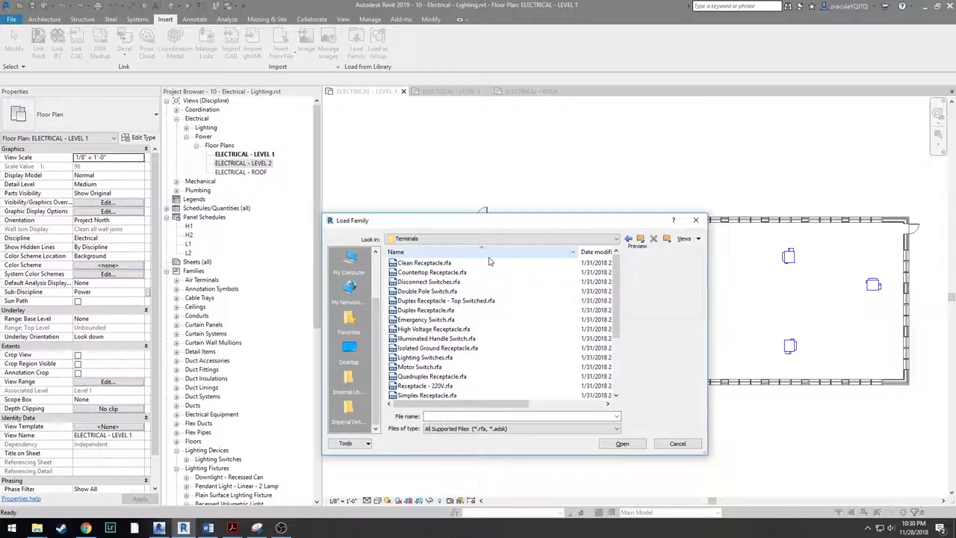
- Load the Duplex Receptacle, Disconnect Switches and Motor Switch families together into the project
left_click(467, 311)
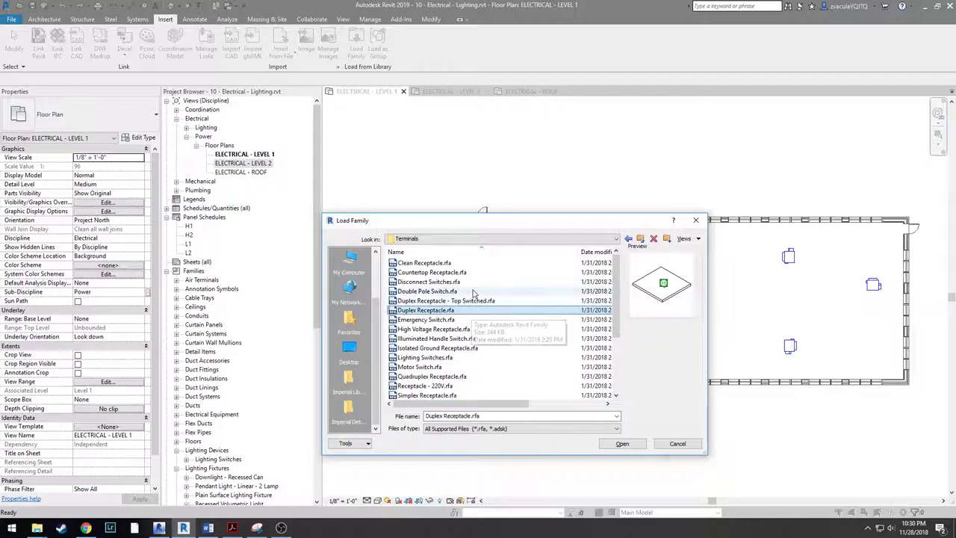
left_click(459, 284)
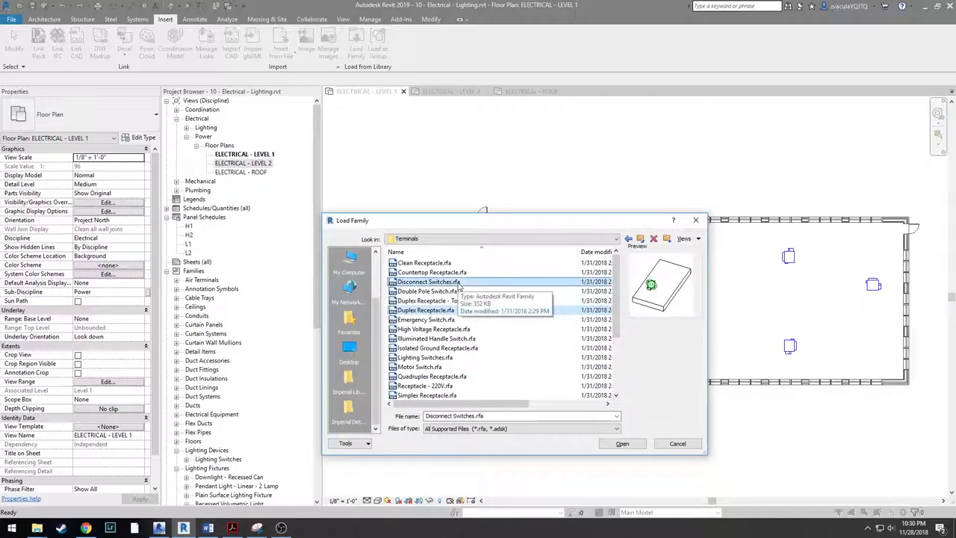
left_click(420, 366)
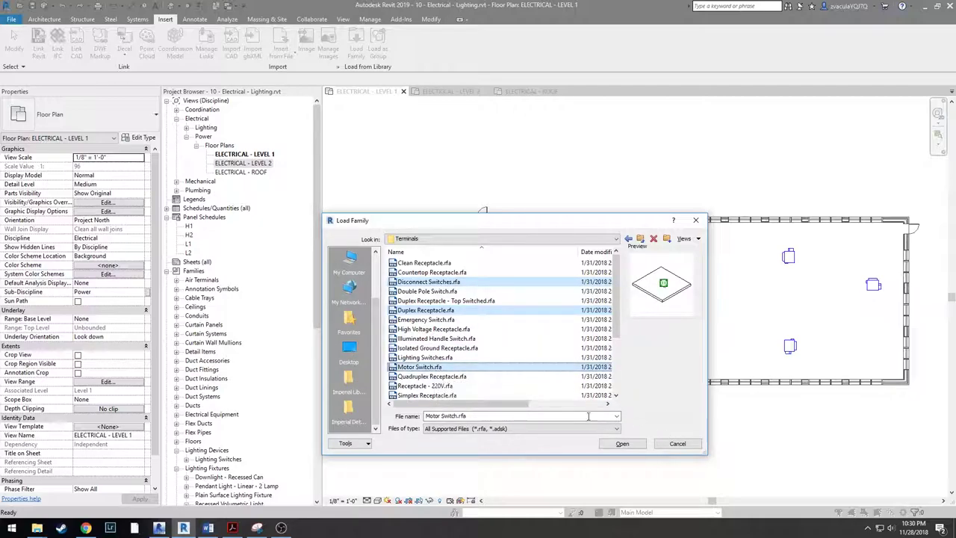
left_click(623, 443)
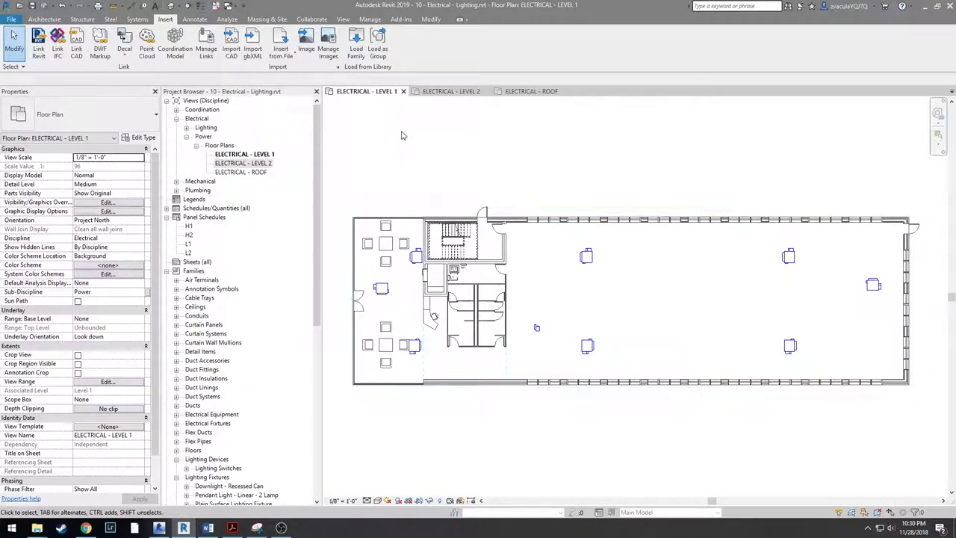
- Load the Junction Boxes - Load family from the Electric Power library's Distribution folder
left_click(356, 48)
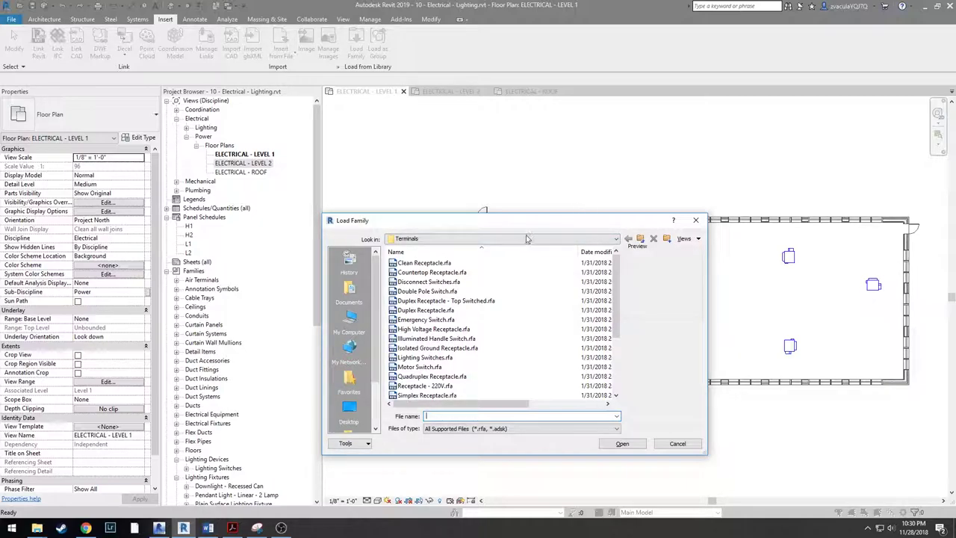
left_click(640, 239)
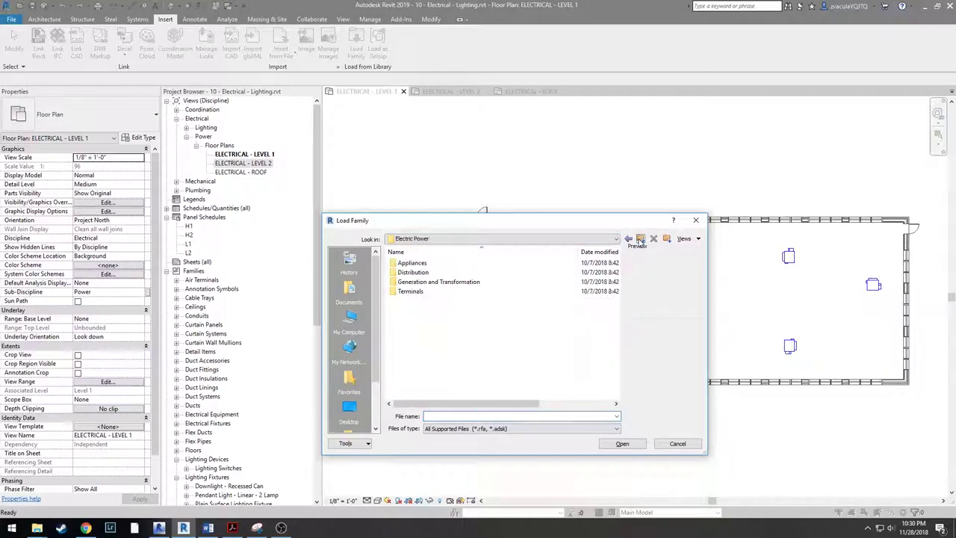
left_click(439, 239)
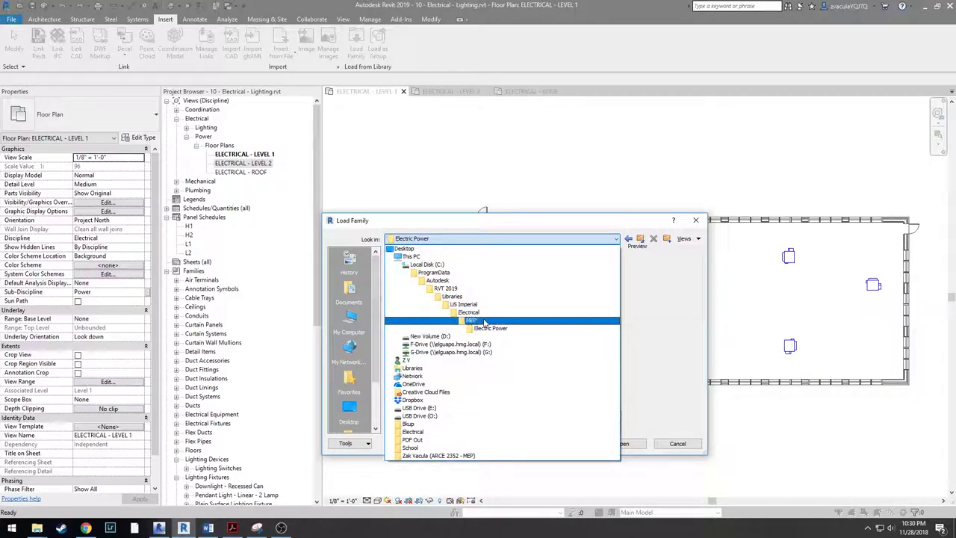
left_click(486, 328)
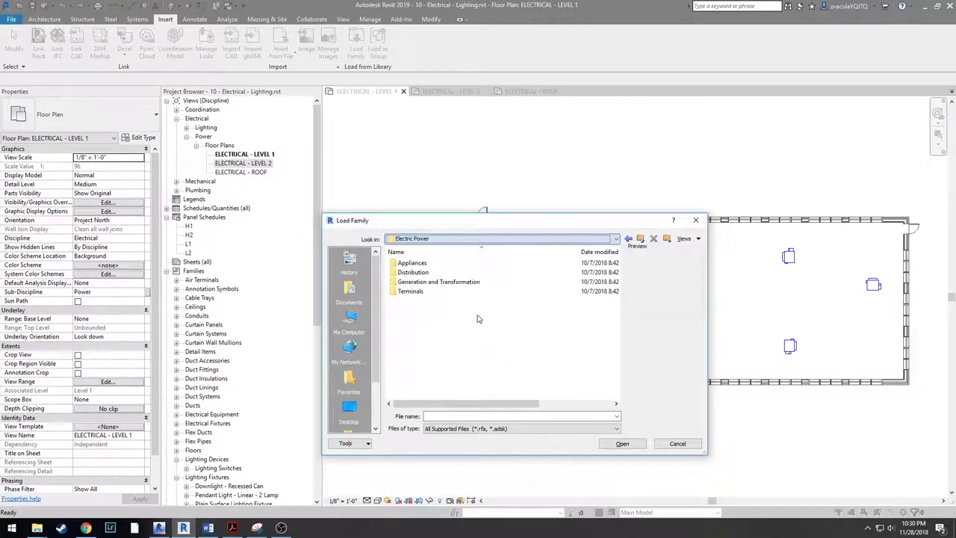
double_click(459, 274)
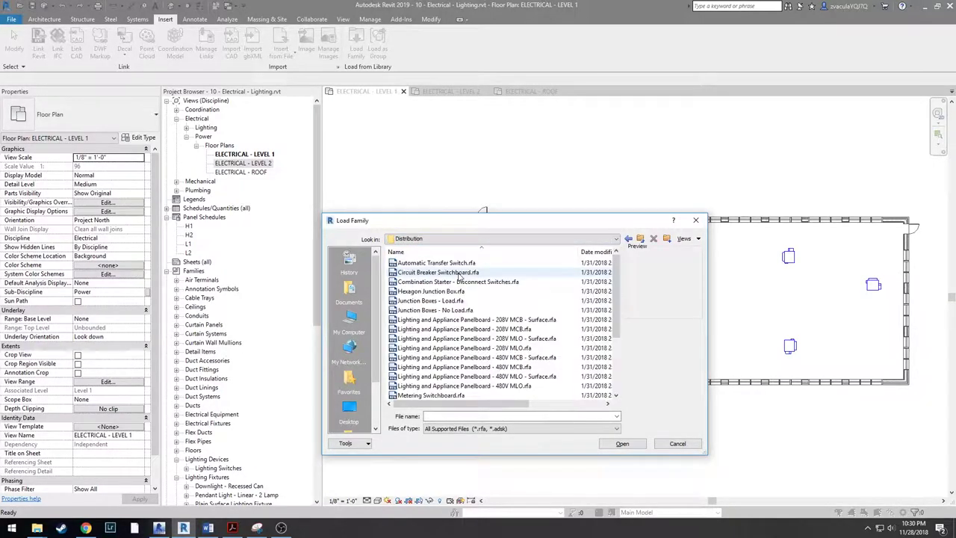
left_click(465, 308)
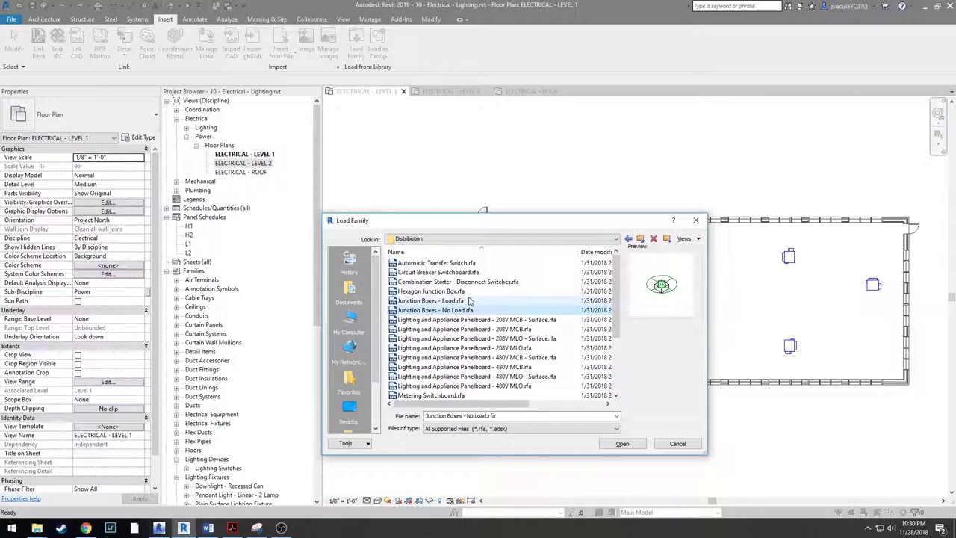
left_click(466, 301)
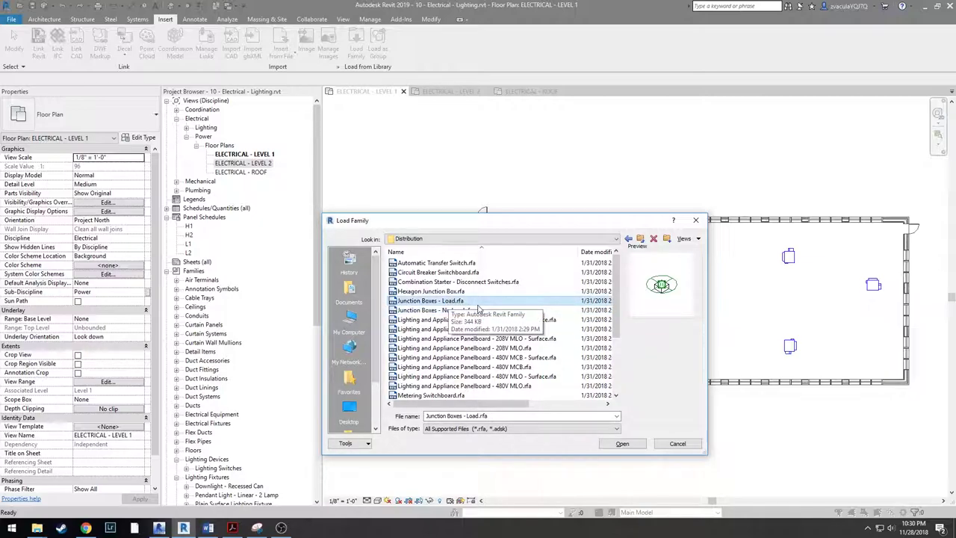
double_click(480, 302)
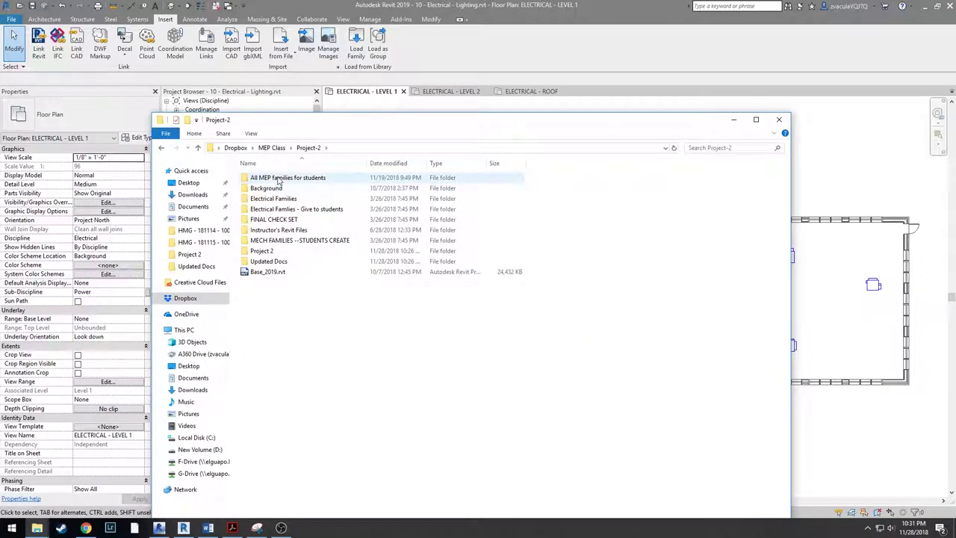
- Load Floor Box - Power Data.rfa from the "All MEP families for students" folder into the project without placing an instance
double_click(278, 179)
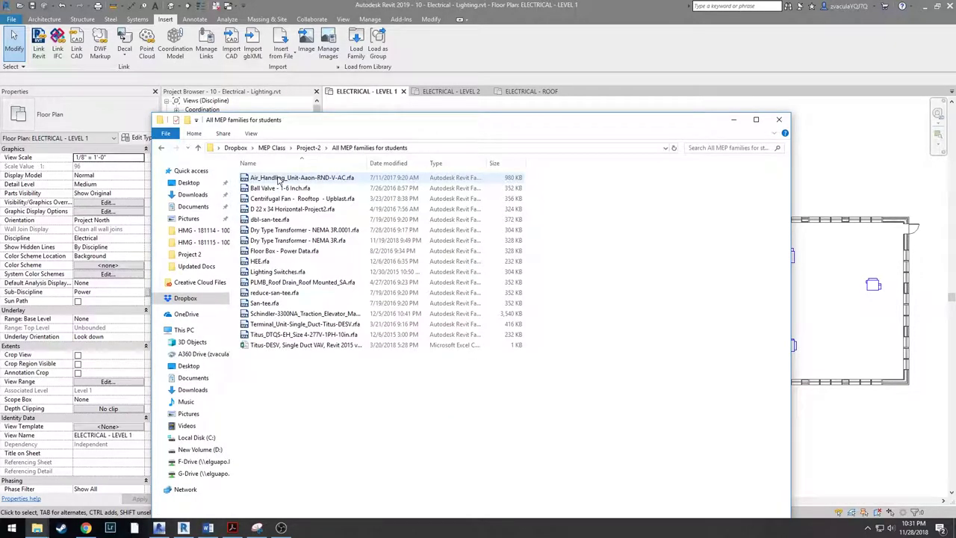
left_click(292, 254)
left_click_drag(292, 254, 844, 183)
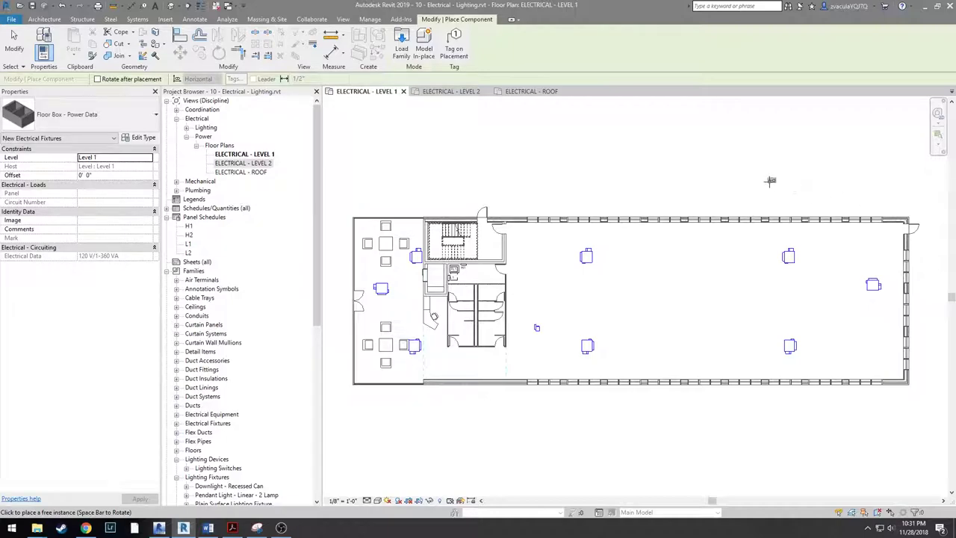
key("Escape")
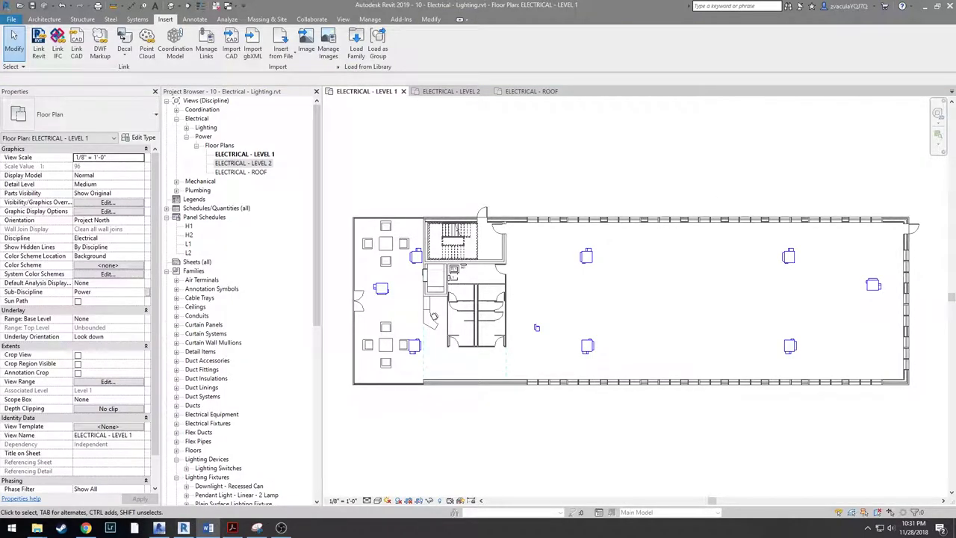
- Collapse the Lighting Devices and Lighting Fixtures categories in the project's family tree
left_click_drag(317, 261, 326, 280)
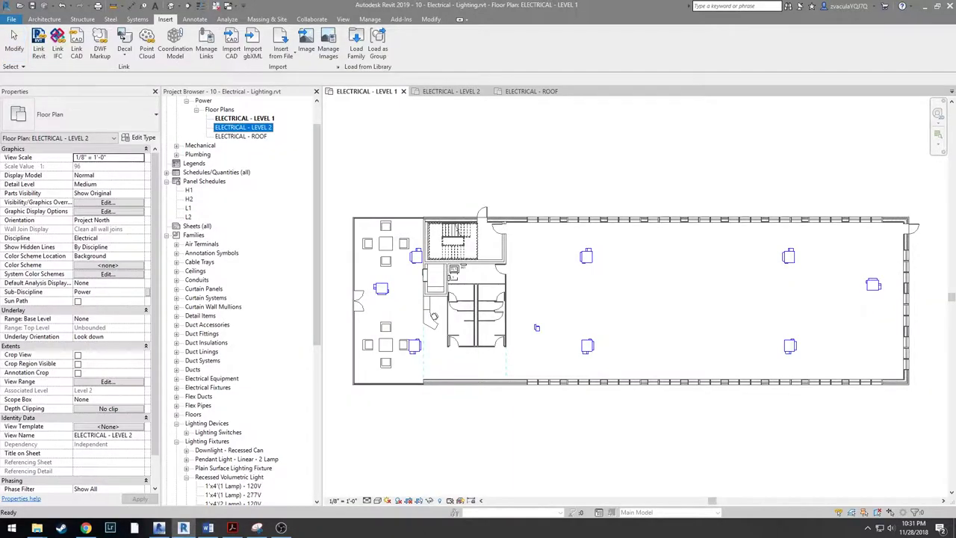
left_click(411, 254)
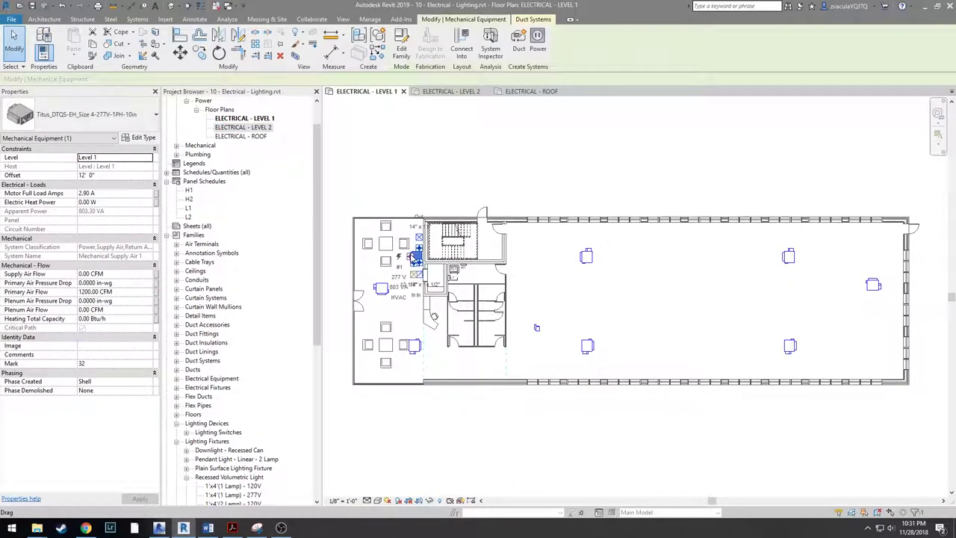
left_click(280, 449)
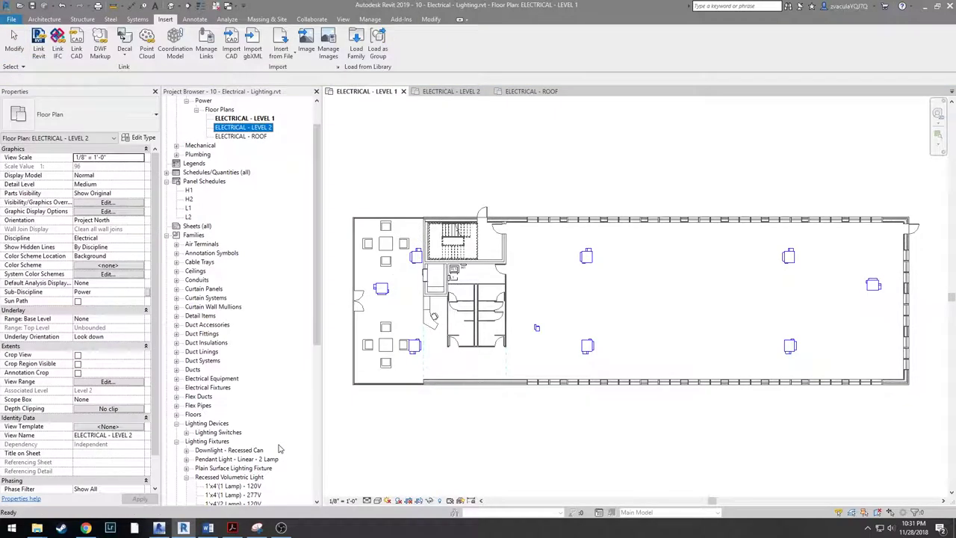
scroll(280, 448, "down", 2)
double_click(192, 397)
left_click(176, 379)
scroll(180, 374, "down", 2)
- Expand the Electrical Equipment and Electrical Fixtures family categories to check which families are loaded
left_click(211, 289)
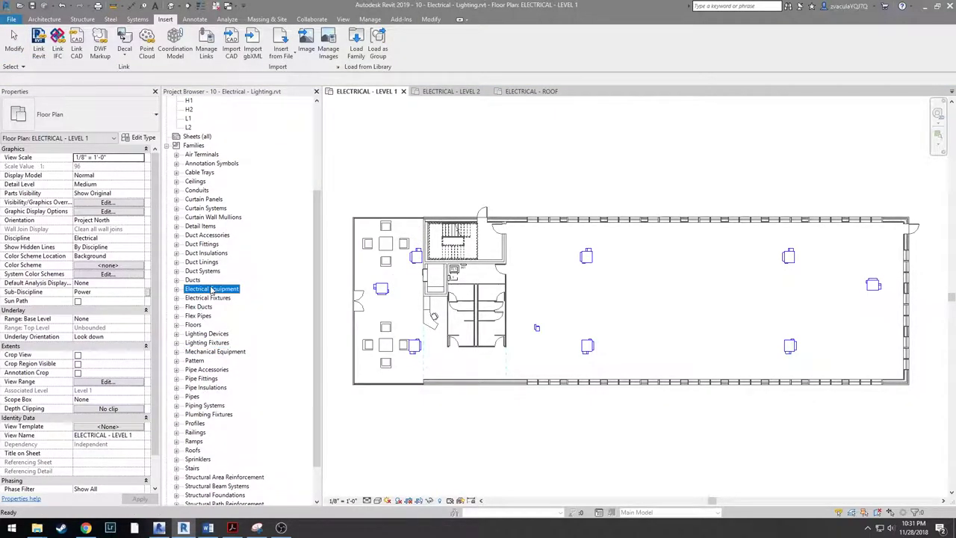
double_click(211, 290)
left_click(187, 307)
left_click(187, 316)
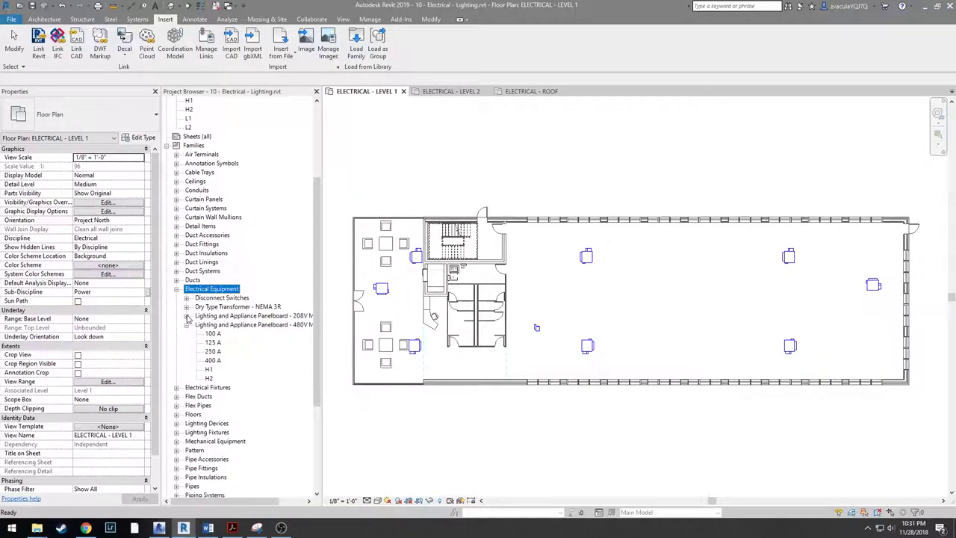
left_click(186, 325)
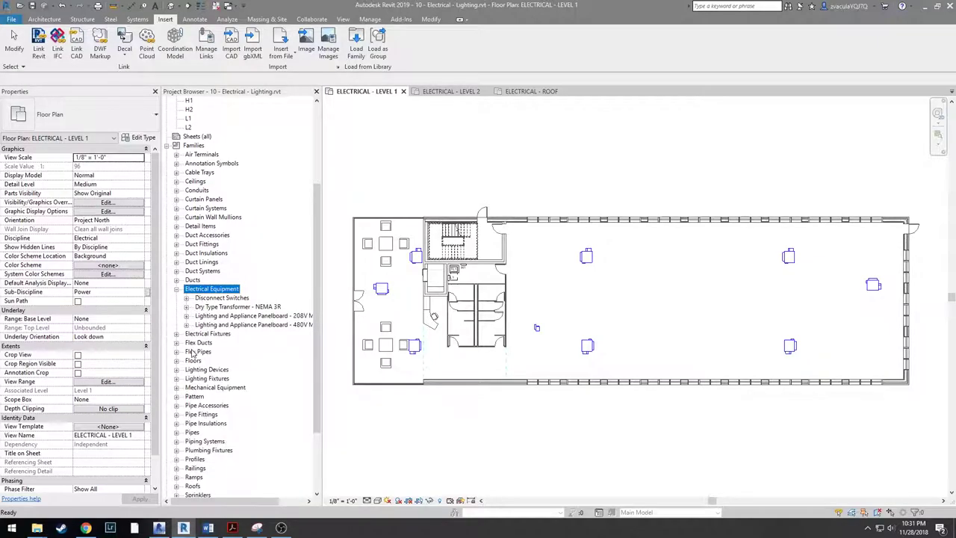
double_click(201, 334)
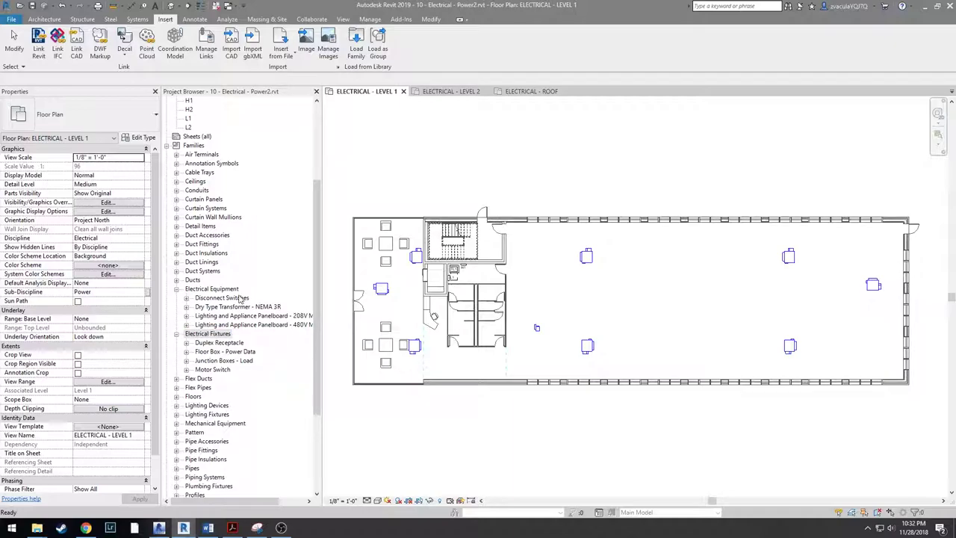
- Duplicate the 240V - Fusible 30A disconnect switch type and name the copy 277V - Fusible 30A
double_click(239, 298)
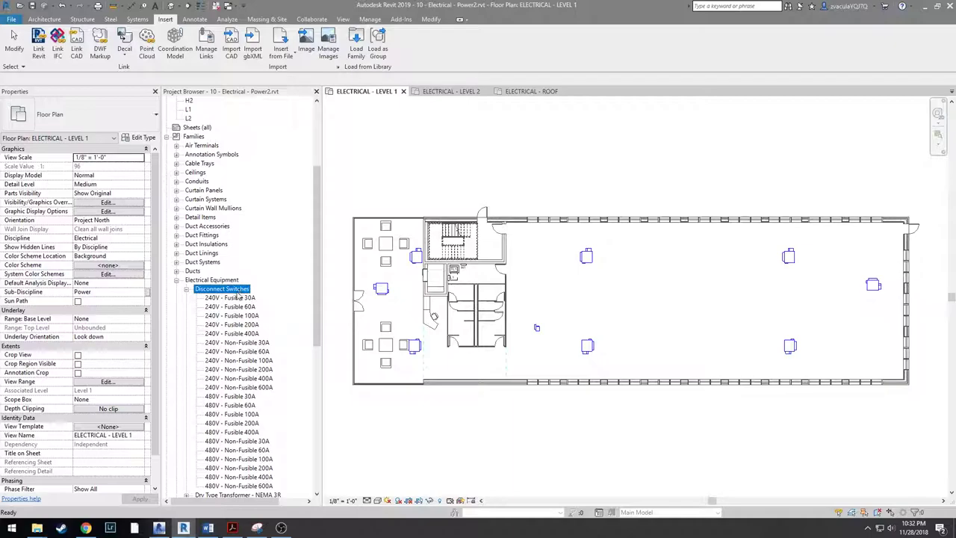
left_click(236, 298)
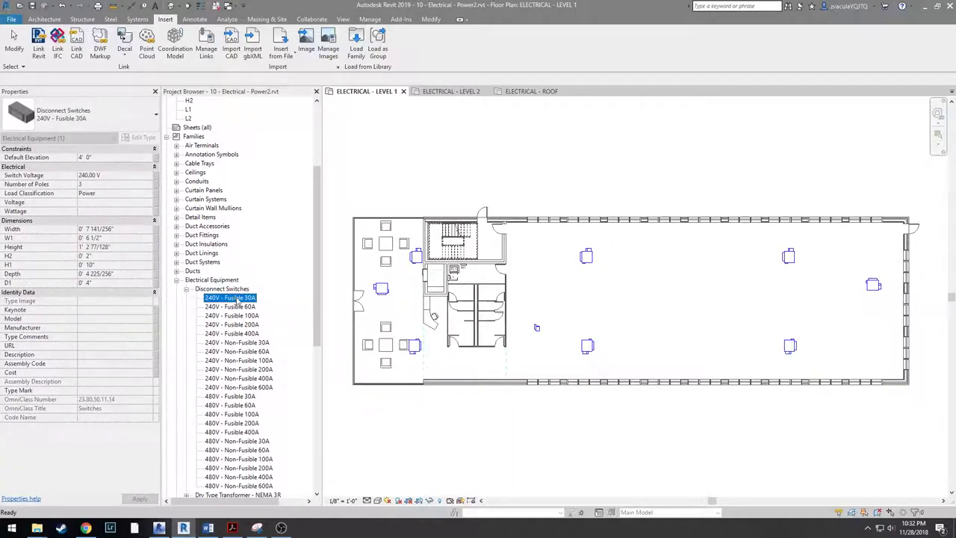
right_click(236, 299)
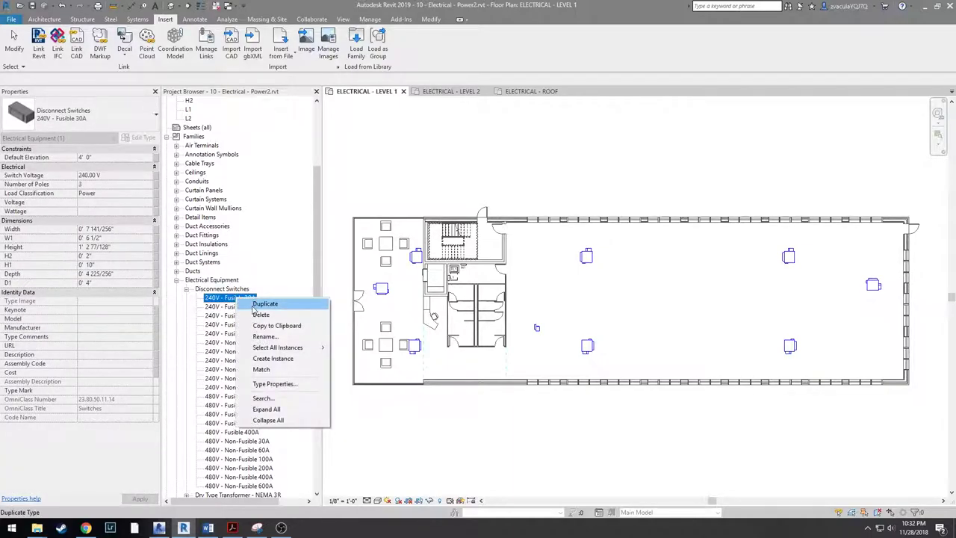
left_click(265, 304)
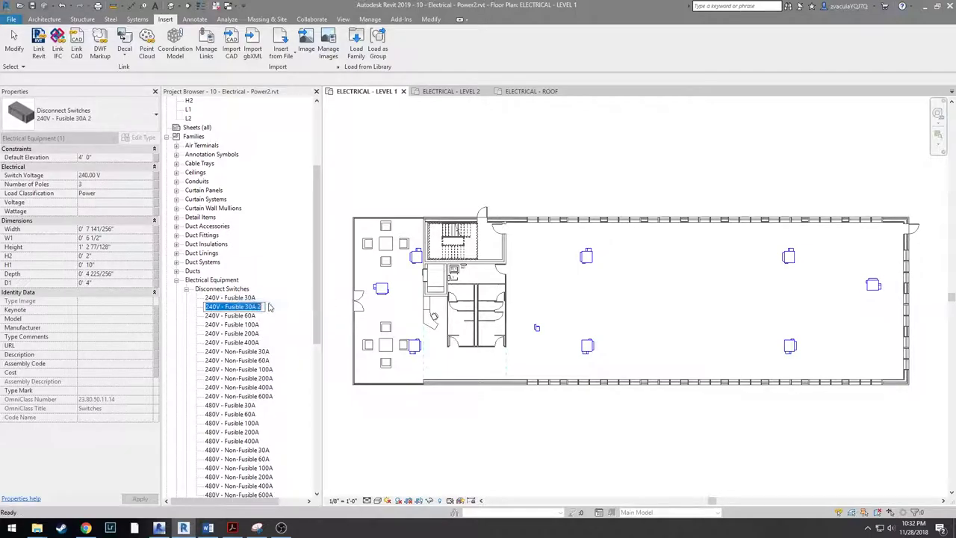
left_click(215, 307)
type("77")
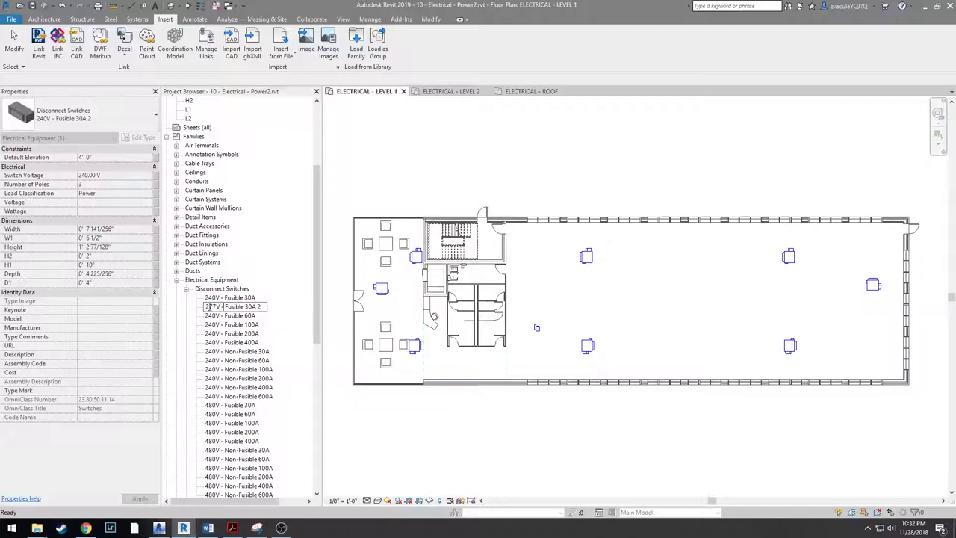
key("BackSpace")
key("BackSpace")
key("Return")
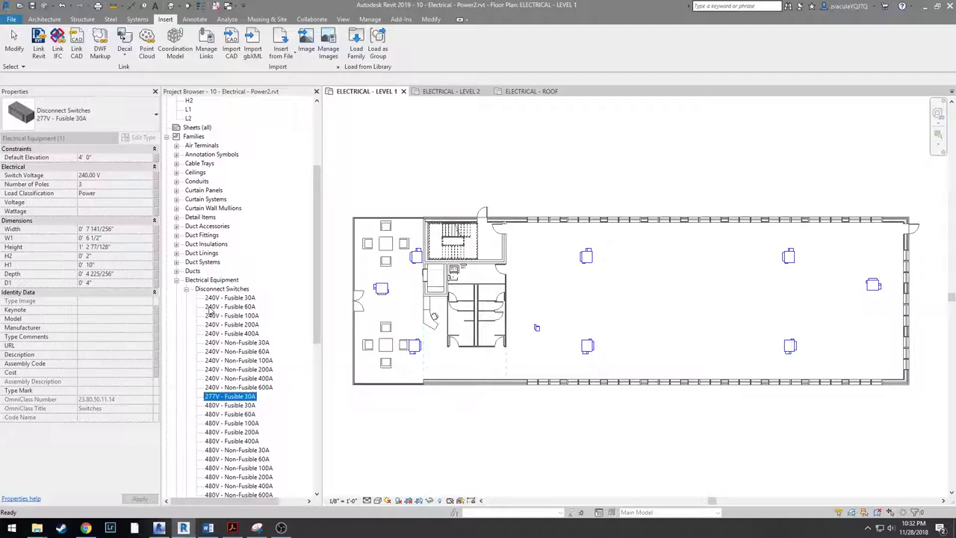
- Set the 277V - Fusible 30A type's switch voltage to 277 V and its number of poles to 1
right_click(230, 401)
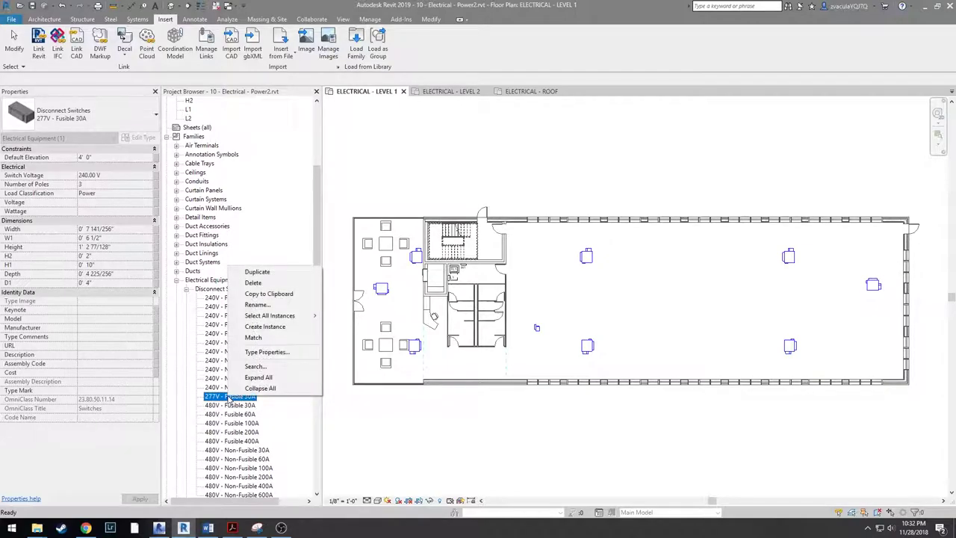
left_click(216, 399)
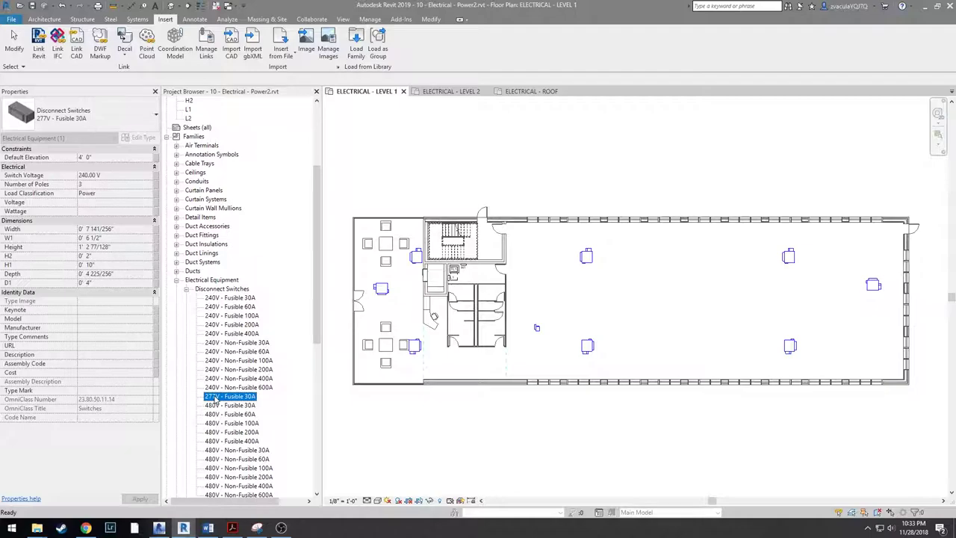
right_click(215, 401)
left_click(196, 402)
right_click(208, 403)
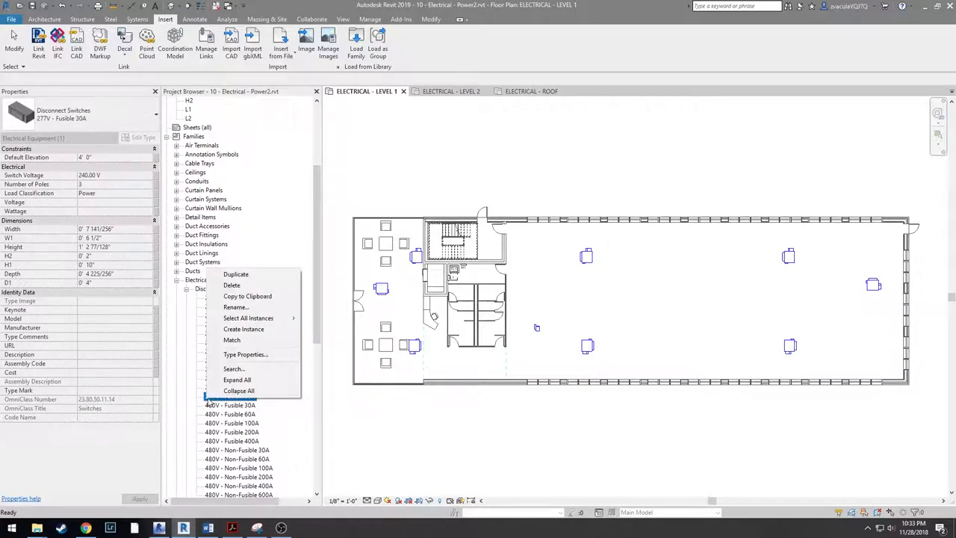
left_click(259, 355)
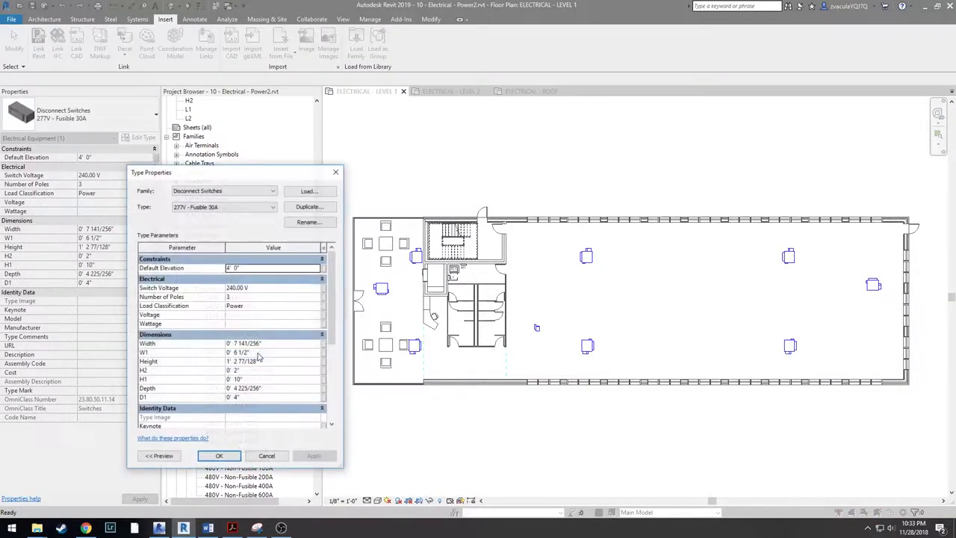
left_click(270, 287)
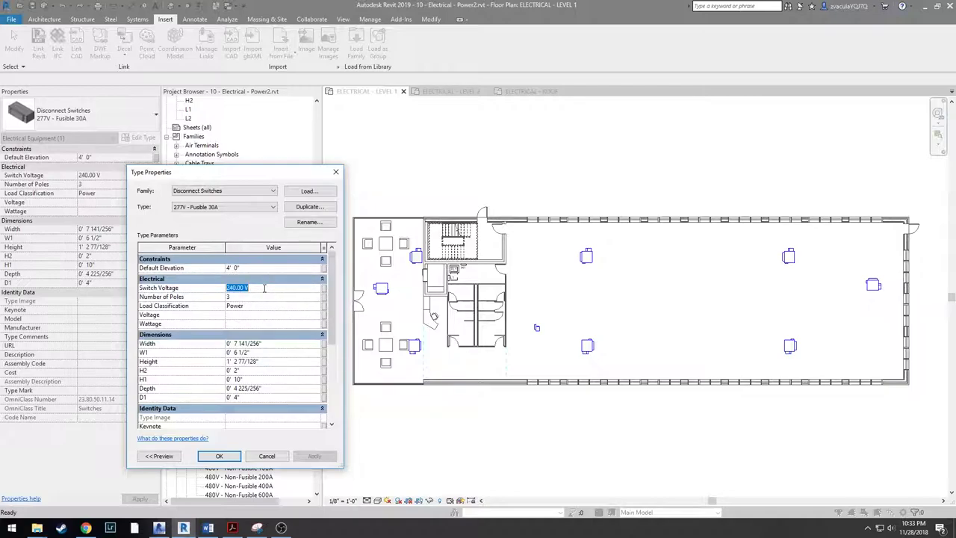
type("277")
key("Tab")
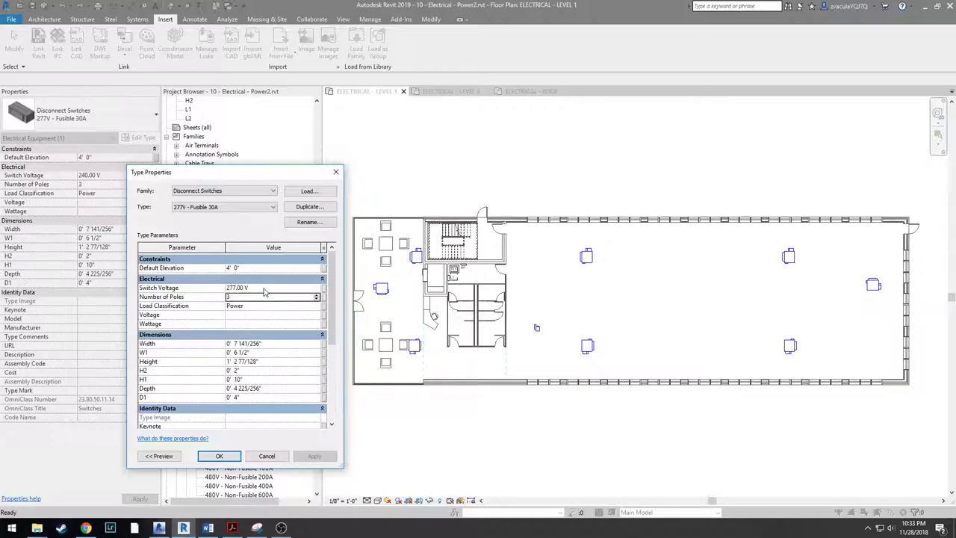
type("1")
left_click(218, 456)
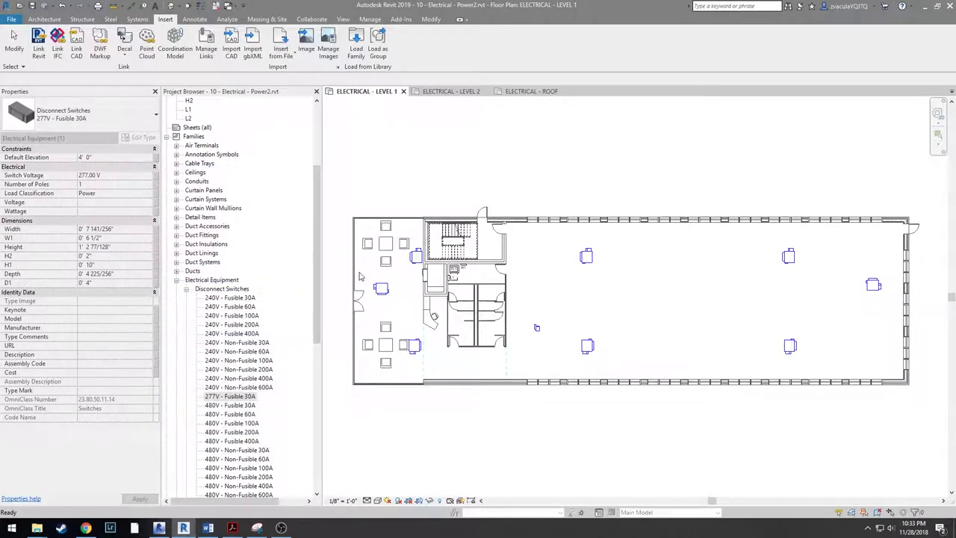
- Check the voltage and number of poles in the type properties of the mechanical unit beside the stair
scroll(430, 258, "up", 2)
scroll(430, 258, "up", 1)
left_click(409, 257)
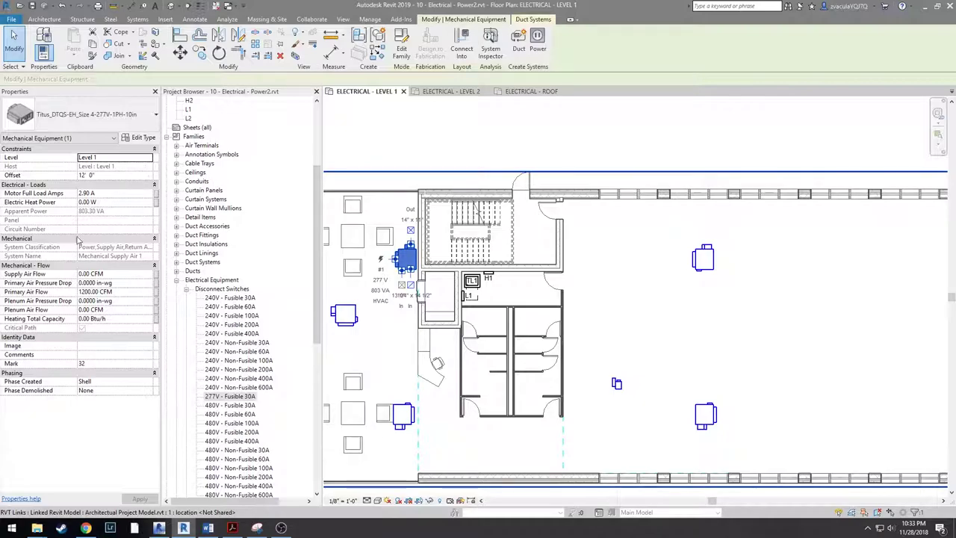
left_click(145, 139)
left_click_drag(334, 277, 334, 337)
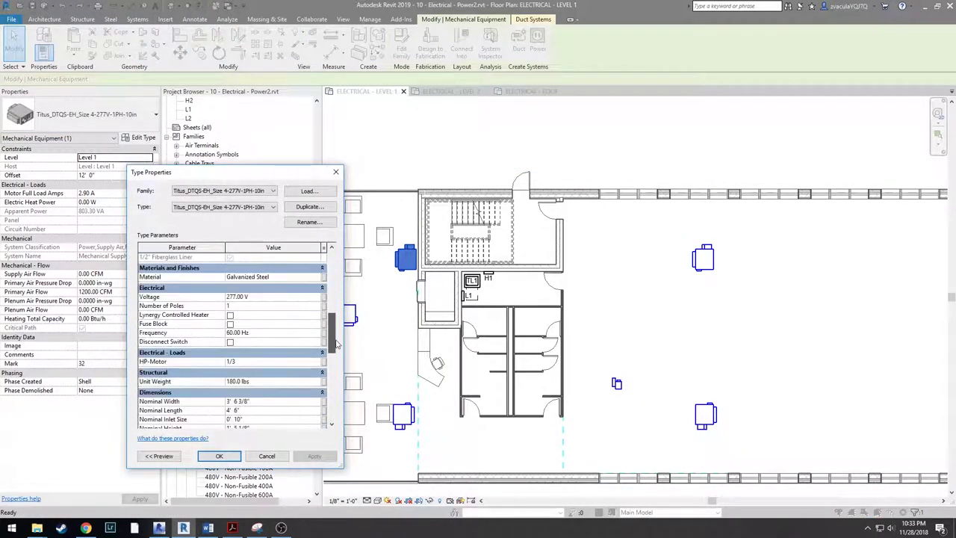
left_click(276, 296)
key("Tab")
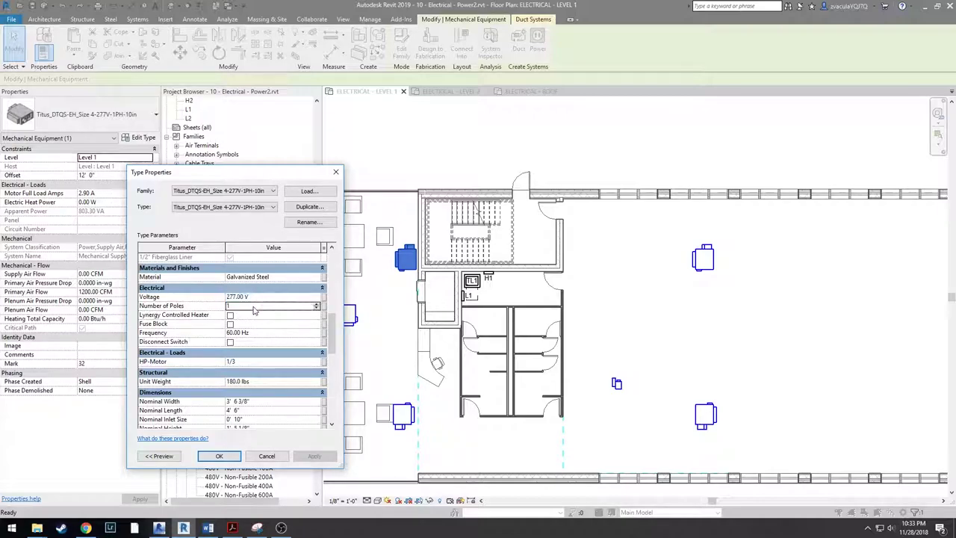
left_click(263, 304)
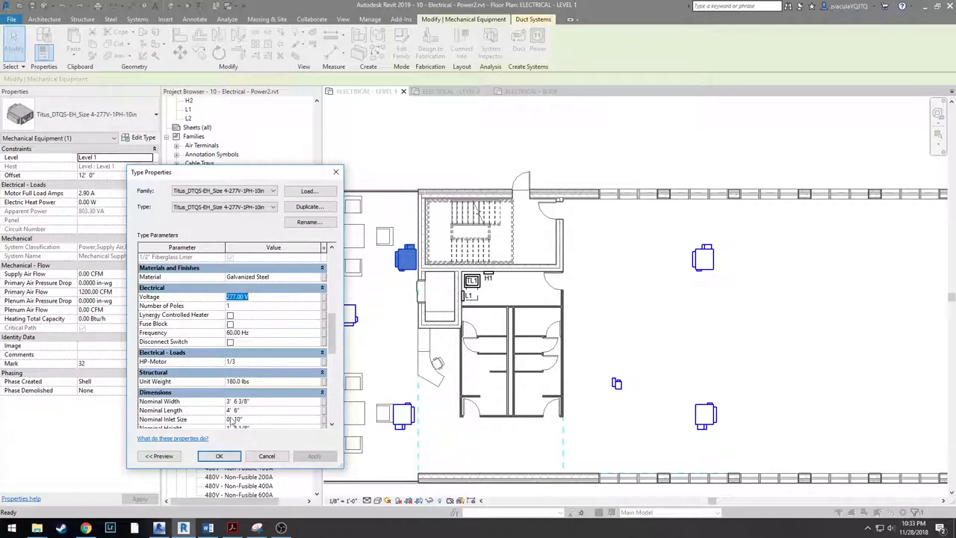
left_click(219, 456)
- Place a 277V - Fusible 30A disconnect switch on the stair-facing side of the mechanical unit near the lobby entrance doors
left_click(223, 397)
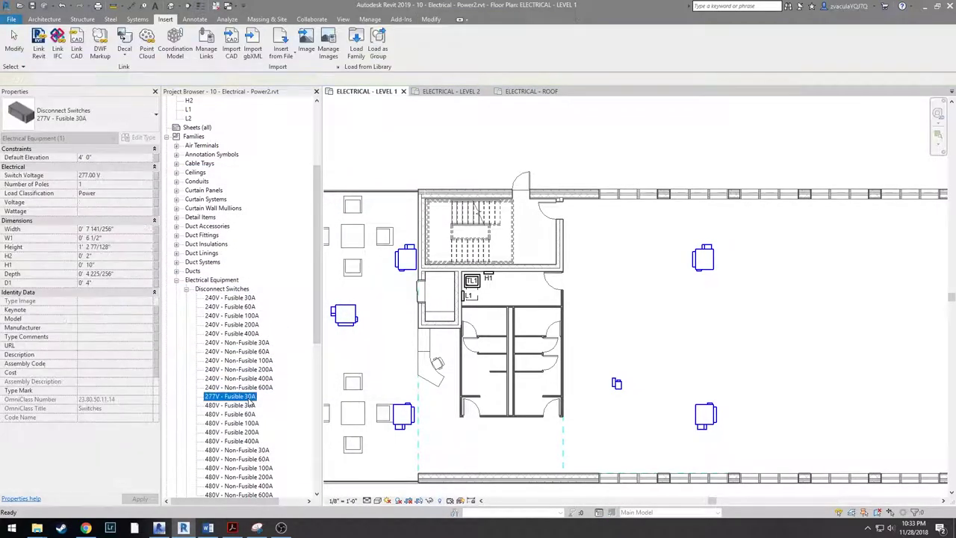
left_click(406, 258)
middle_click_drag(406, 259, 477, 243)
left_click(450, 164)
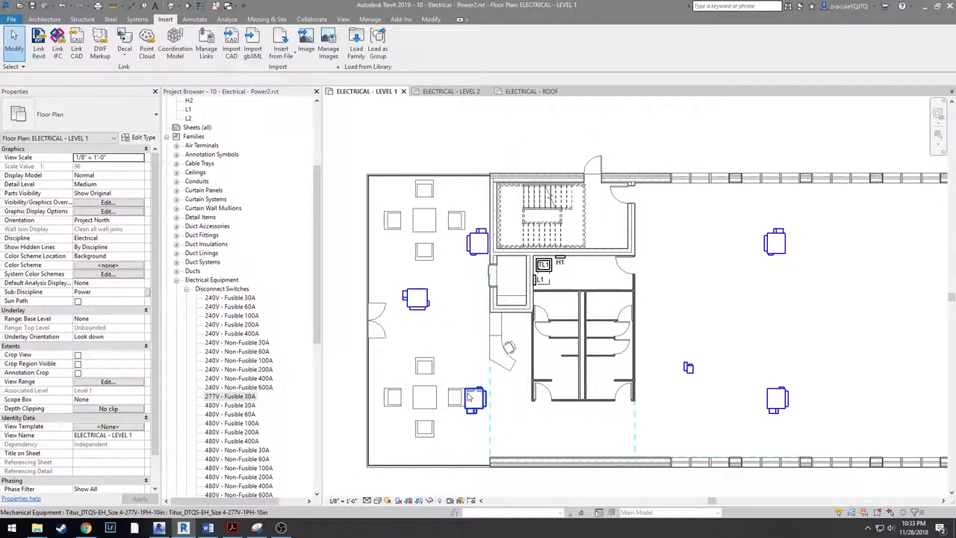
left_click(476, 240)
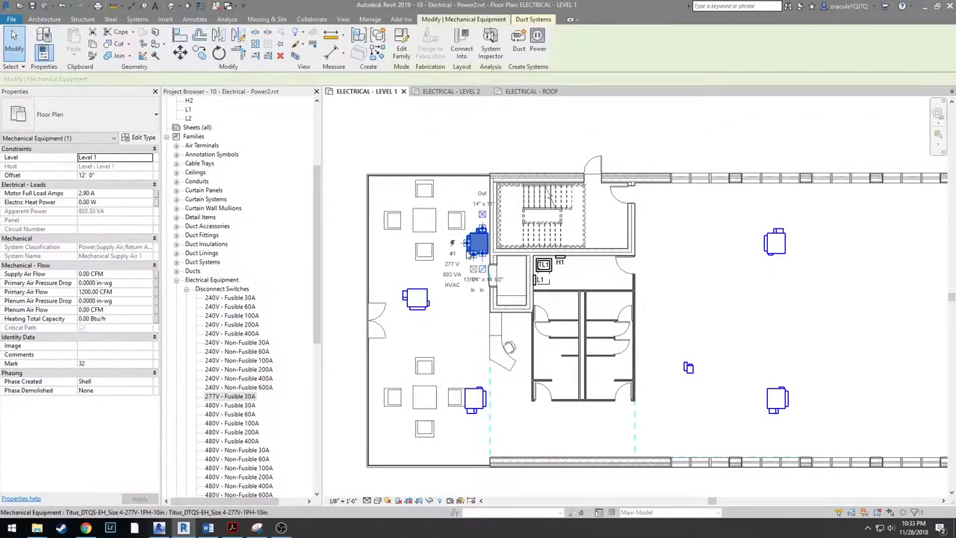
left_click(236, 398)
left_click_drag(236, 400, 448, 308)
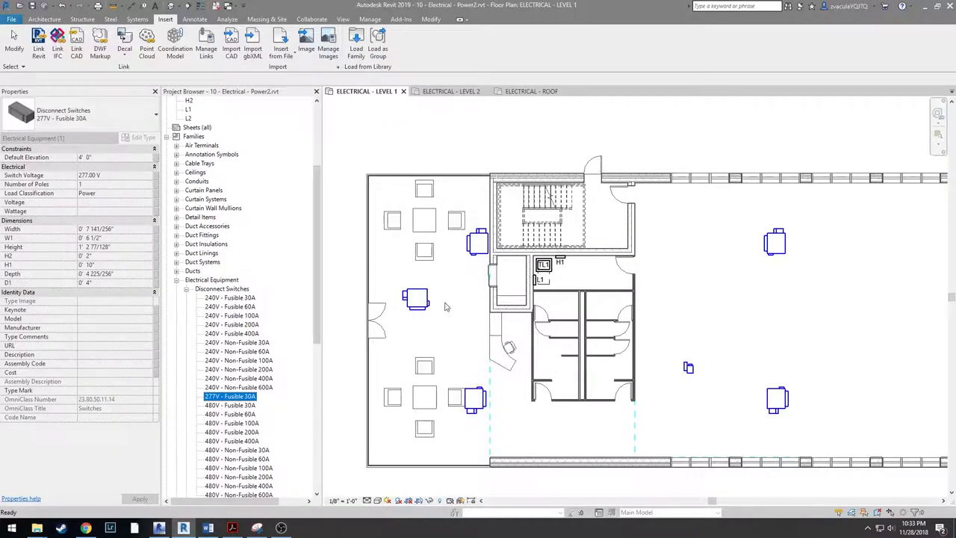
scroll(438, 298, "up", 3)
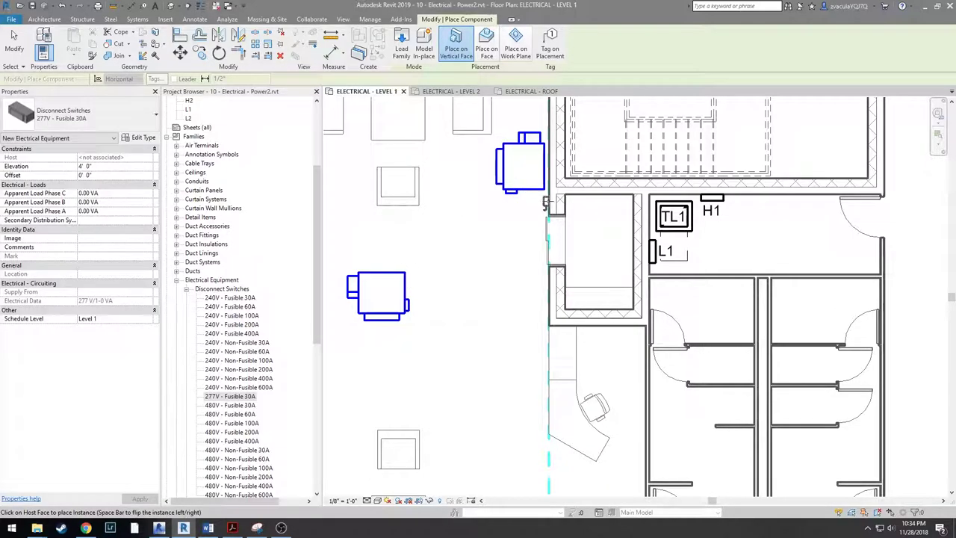
left_click(407, 282)
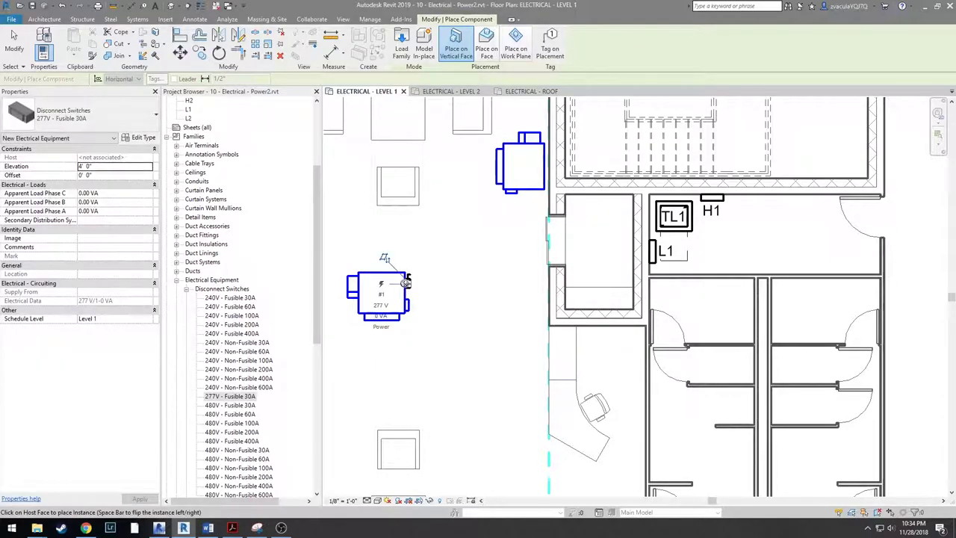
key("Escape")
key("Escape")
- Set the placed disconnect switch's elevation to 12' 0", matching the mechanical unit's offset, and its own offset to 1' 0"
left_click(387, 276)
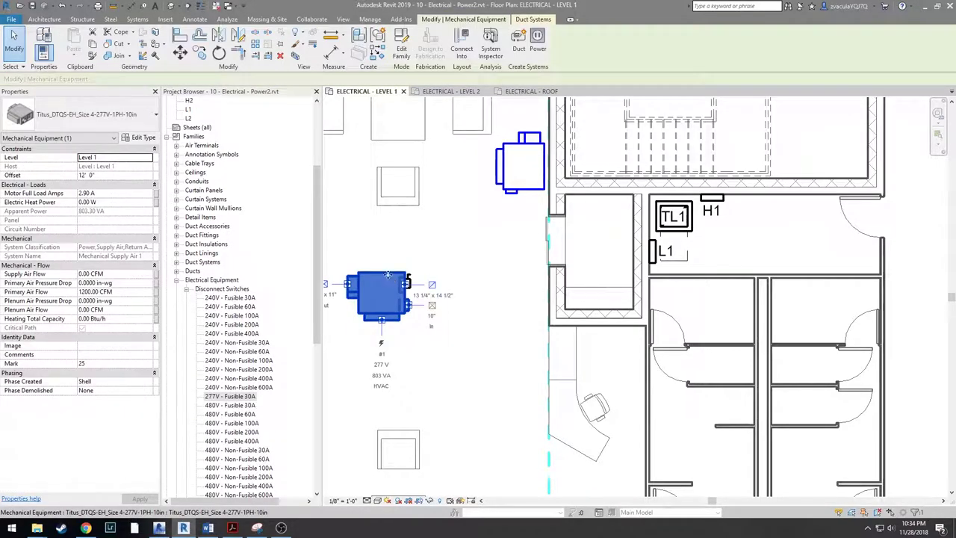
left_click(118, 183)
left_click(118, 184)
left_click(118, 175)
left_click(428, 261)
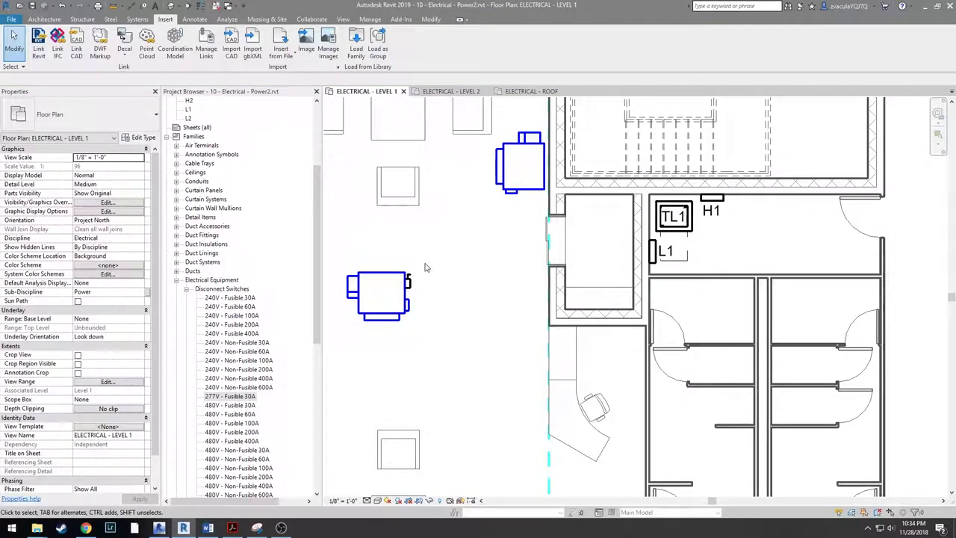
left_click(411, 280)
left_click(110, 166)
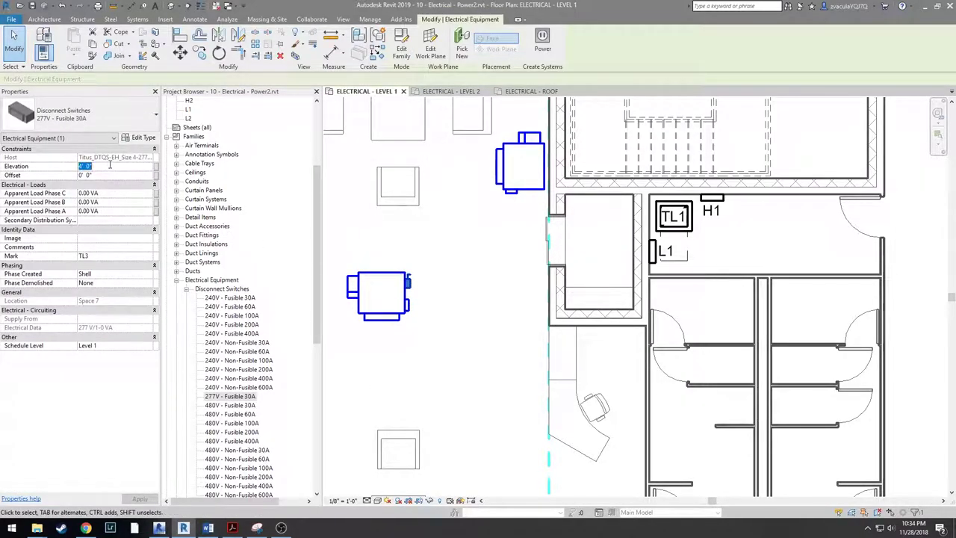
type("12")
left_click(117, 185)
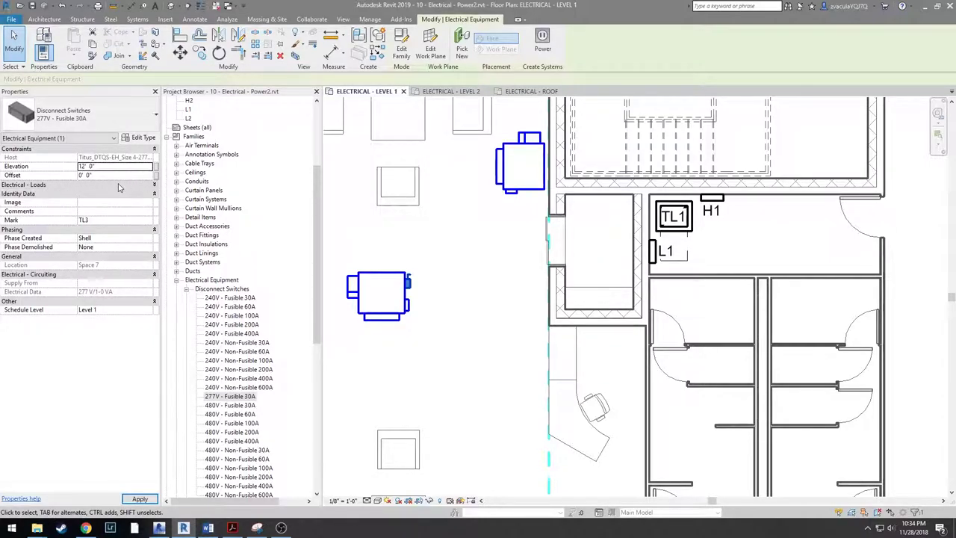
left_click(117, 185)
left_click(119, 166)
left_click(123, 175)
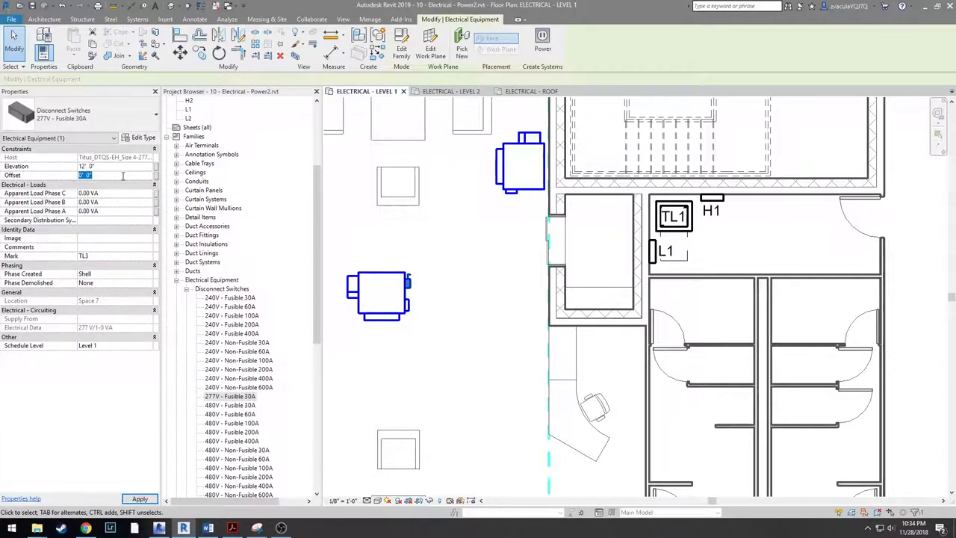
left_click(438, 243)
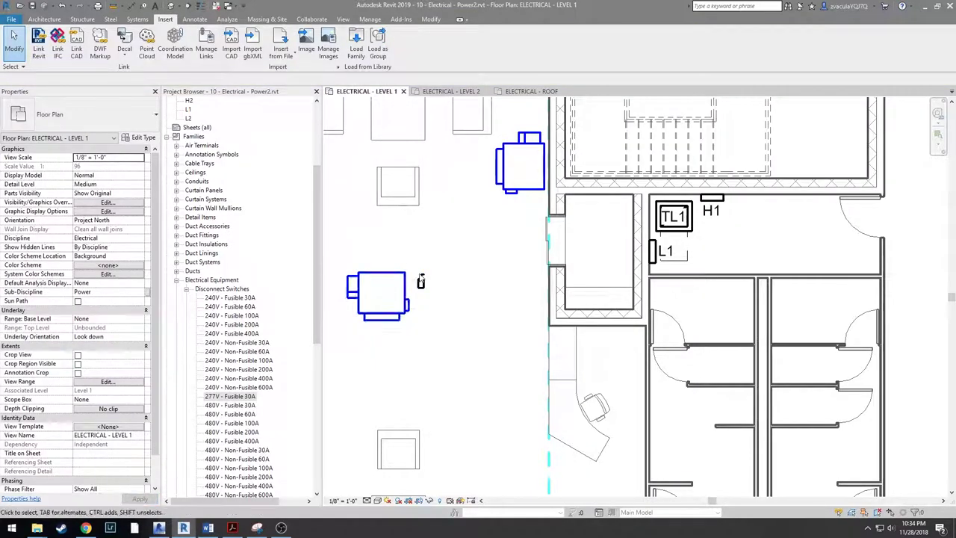
- Create similar disconnect switches from the placed one on the mechanical unit beside the stair and the unit by the lower lobby seating
left_click(422, 283)
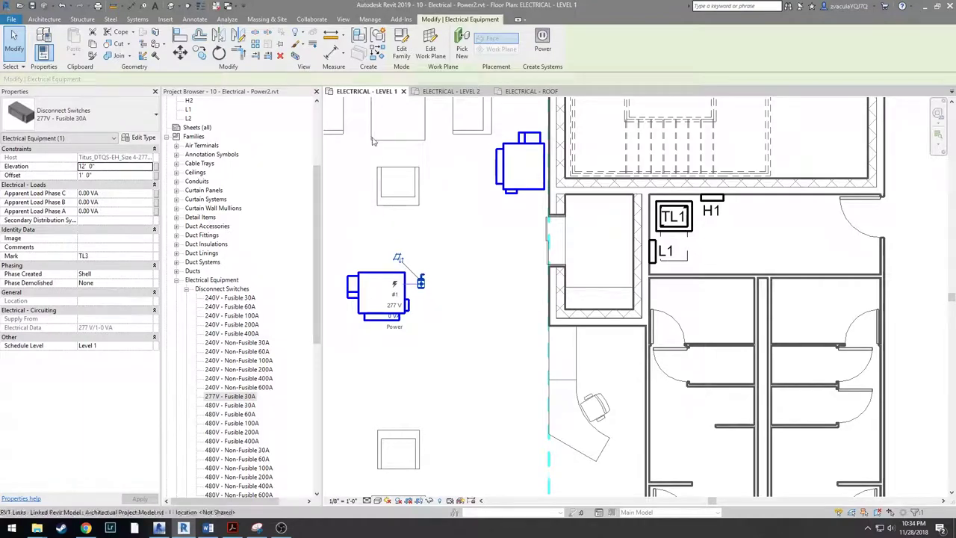
left_click(388, 54)
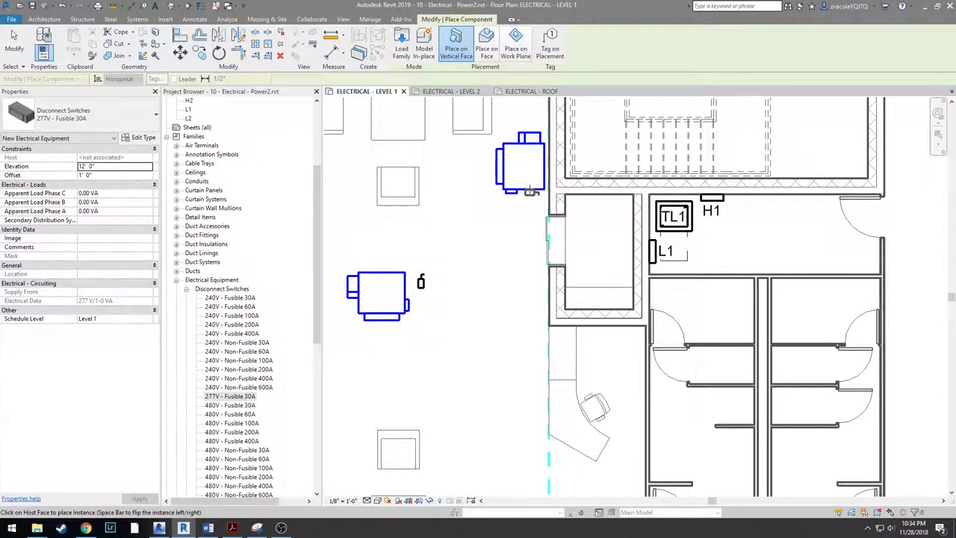
scroll(519, 187, "down", 3)
scroll(513, 352, "up", 3)
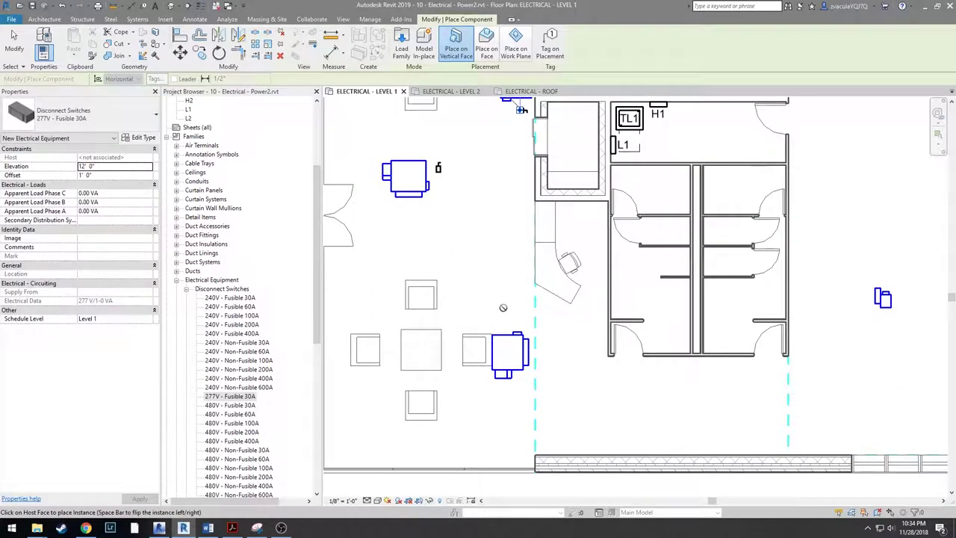
left_click(505, 338)
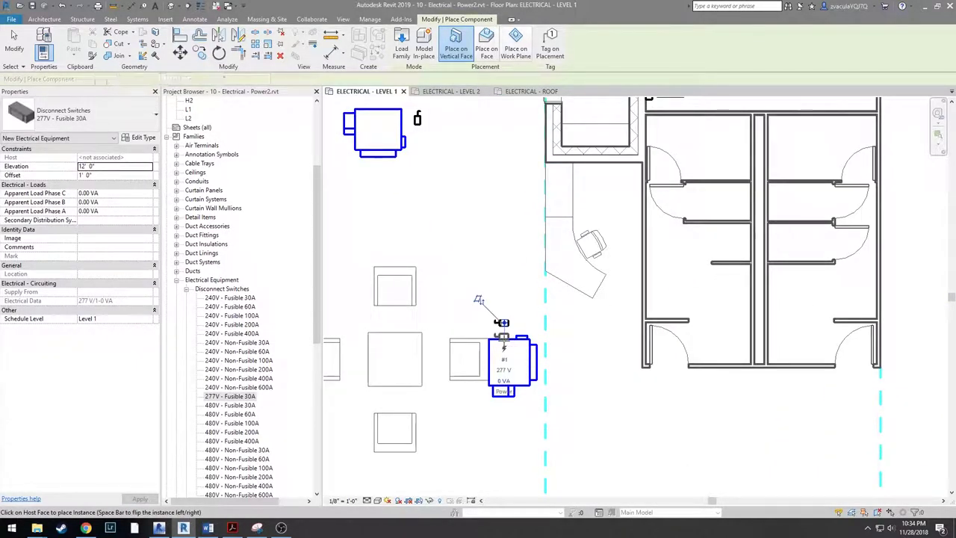
- Place 277V - Fusible 30A disconnect switches on the facing sides of the two mechanical units in the open area just past the restrooms
scroll(676, 335, "down", 2)
middle_click_drag(715, 320, 475, 331)
scroll(580, 325, "down", 2)
scroll(764, 338, "up", 3)
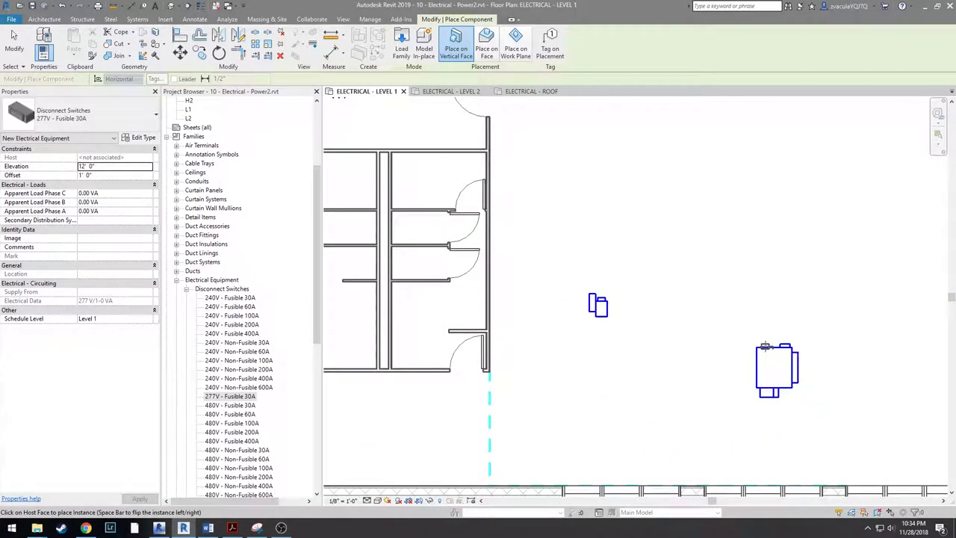
left_click(767, 349)
scroll(743, 314, "down", 2)
scroll(763, 208, "up", 2)
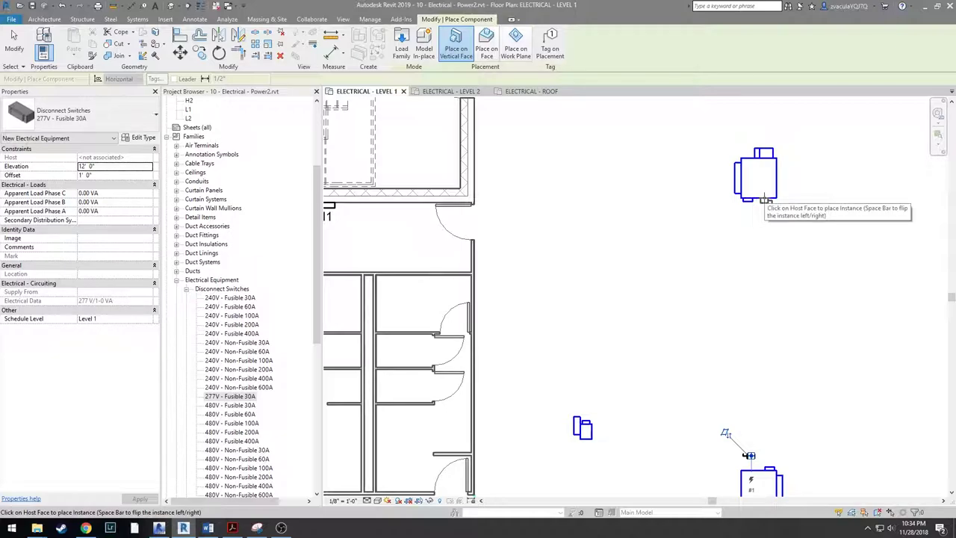
left_click(765, 209)
- Place a 277V - Fusible 30A disconnect switch on the inward-facing side of the upper mechanical unit at the far end of the open area
scroll(766, 209, "down", 4)
middle_click_drag(795, 263, 553, 277)
scroll(575, 277, "up", 1)
scroll(679, 231, "up", 2)
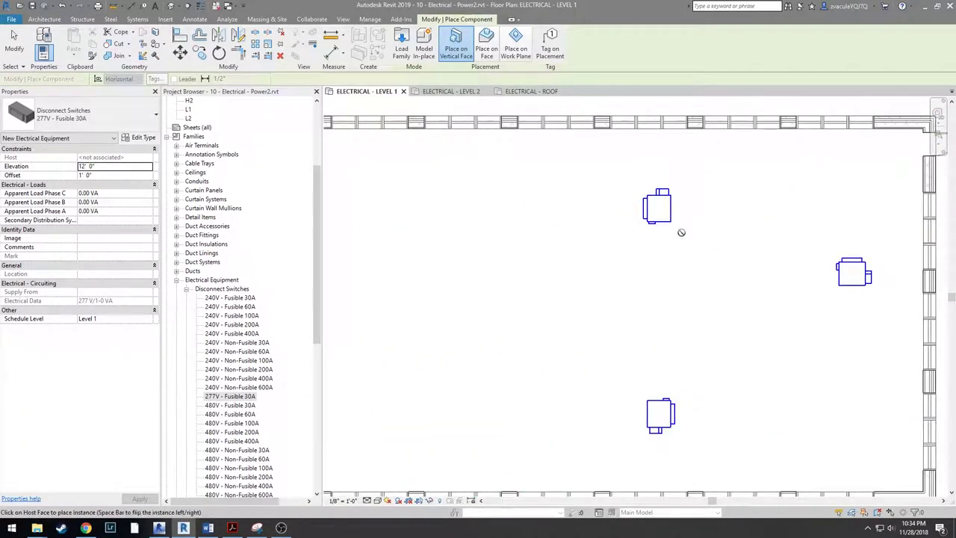
scroll(658, 221, "up", 2)
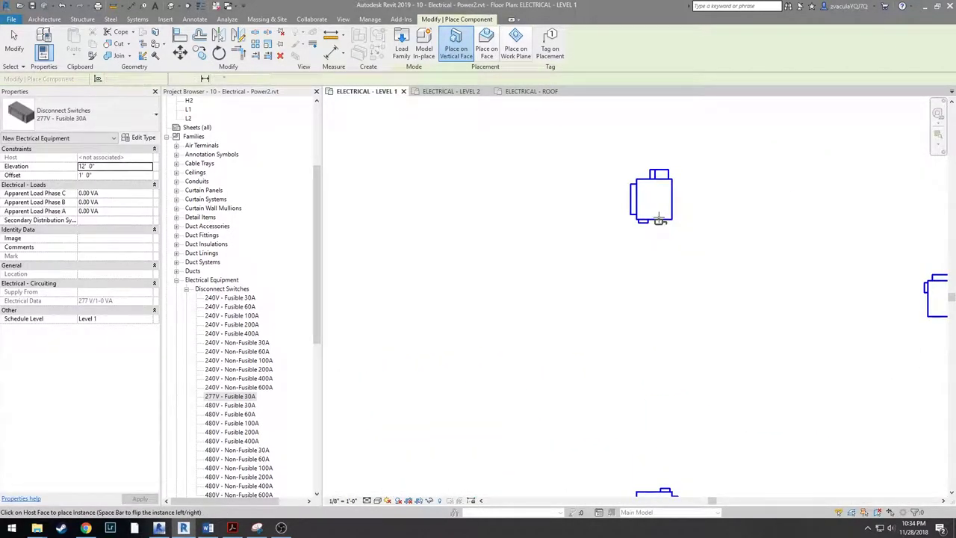
left_click(658, 221)
scroll(672, 254, "down", 2)
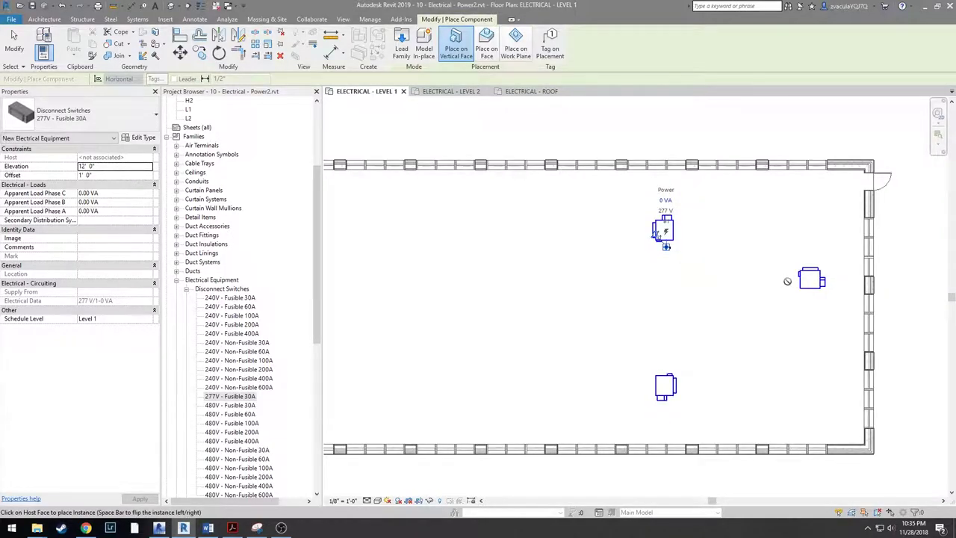
- Place 277V - Fusible 30A disconnect switches on the mechanical unit nearest the far end wall and the lower unit beside it
scroll(791, 280, "up", 1)
scroll(800, 282, "up", 2)
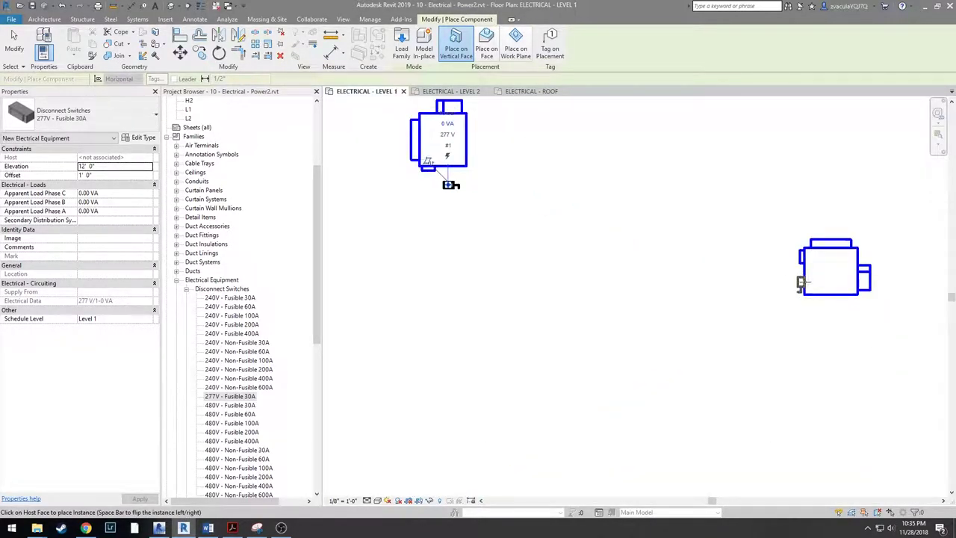
left_click(801, 282)
scroll(755, 281, "down", 2)
middle_click_drag(668, 374, 805, 279)
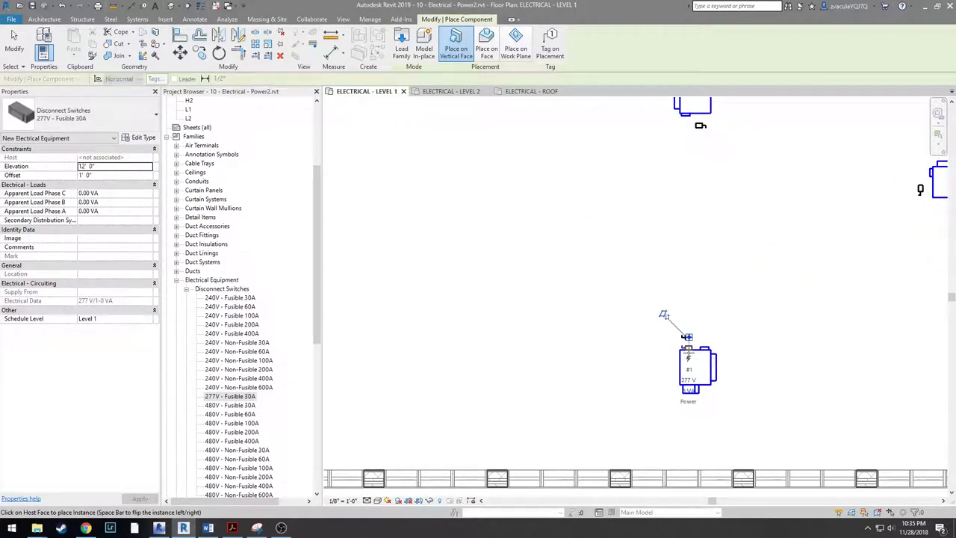
key("Escape")
scroll(690, 357, "down", 2)
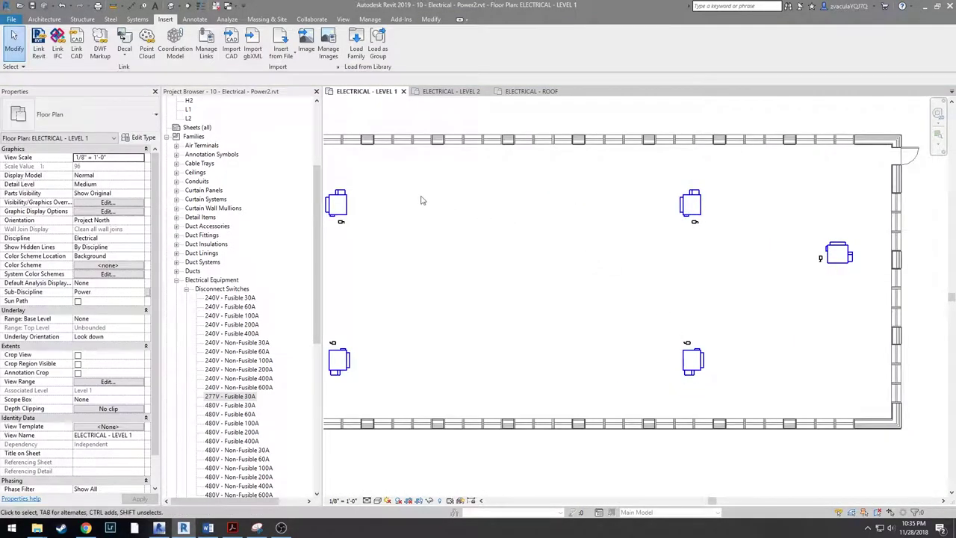
- Check the shared elevation and offset of two of the placed disconnect switches
left_click(342, 218)
left_click(821, 258, "ctrl")
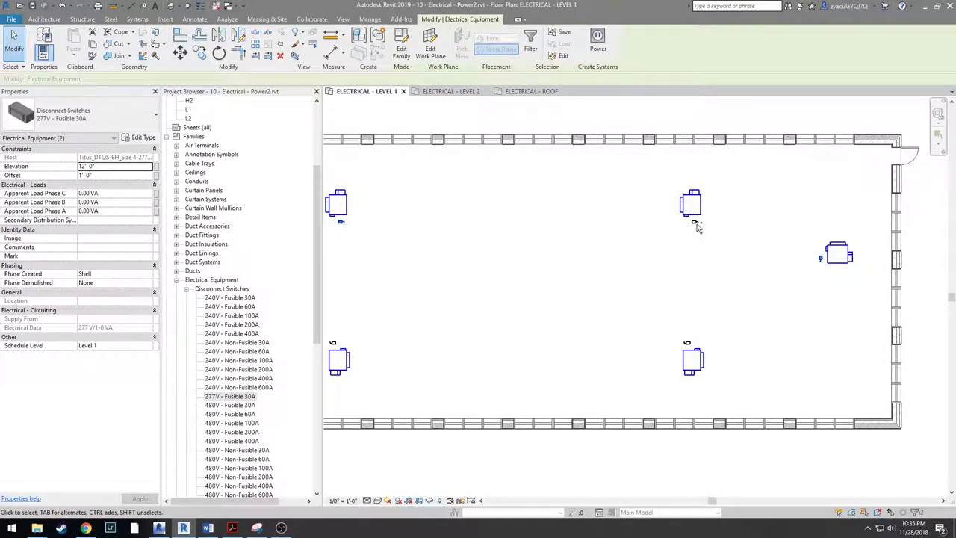
key("Escape")
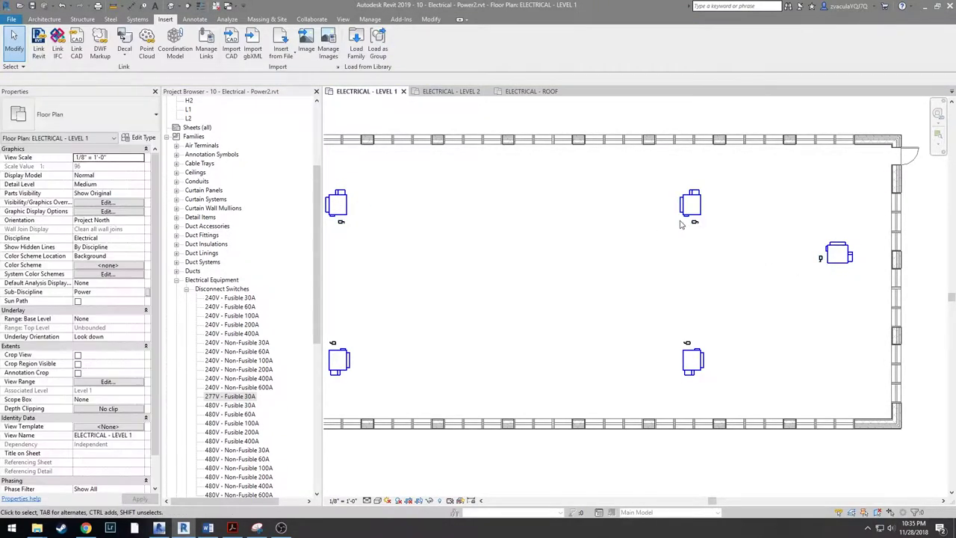
- Examine the power connector and electrical load of the upper mechanical unit just past the restrooms
middle_click_drag(695, 267, 850, 248)
middle_click_drag(643, 333, 755, 323)
scroll(756, 323, "down", 1)
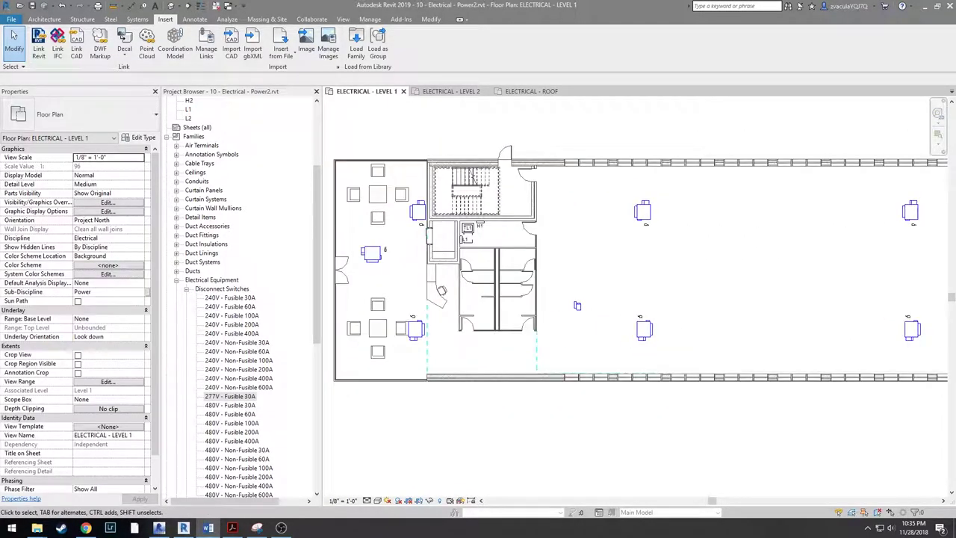
left_click(644, 211)
scroll(644, 221, "up", 3)
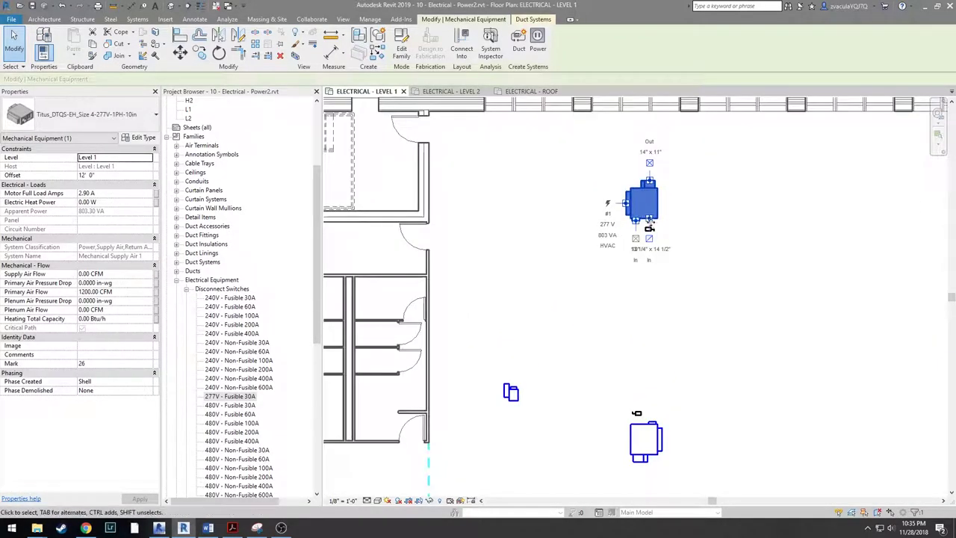
scroll(652, 224, "up", 2)
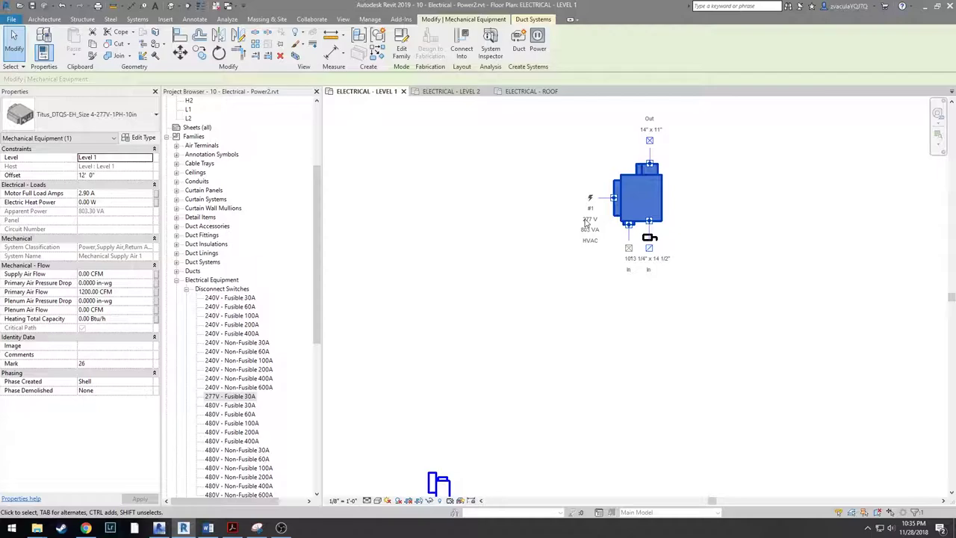
scroll(562, 275, "down", 1)
middle_click_drag(531, 366, 553, 280)
left_click(521, 324)
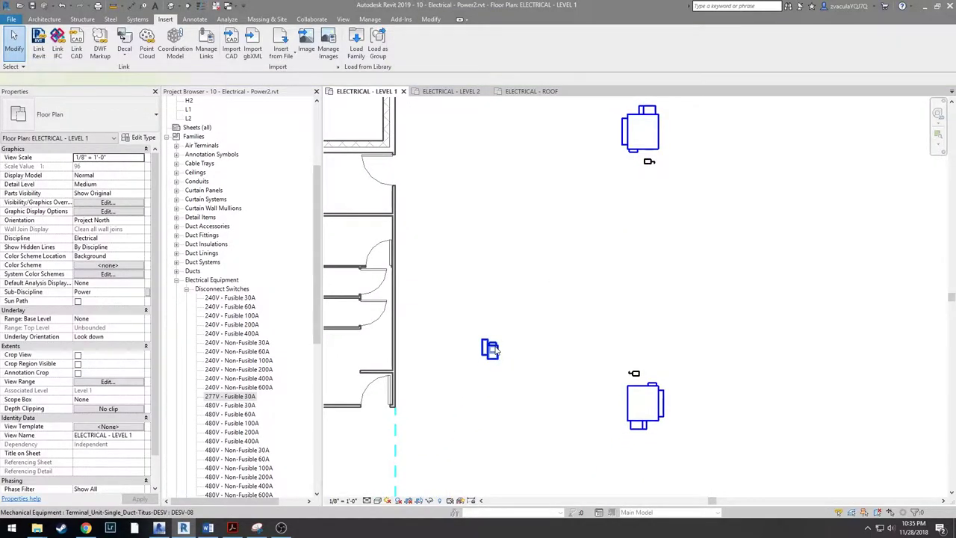
- Compare the connectors of the small DESV-08 terminal unit near the restrooms with those of the neighboring 277V mechanical unit
left_click(491, 349)
scroll(484, 354, "up", 2)
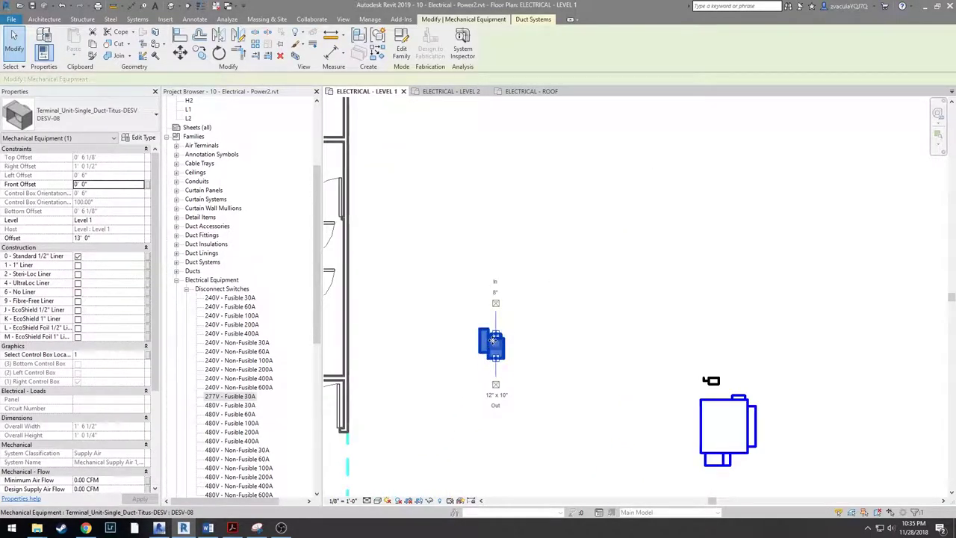
scroll(485, 339, "up", 1)
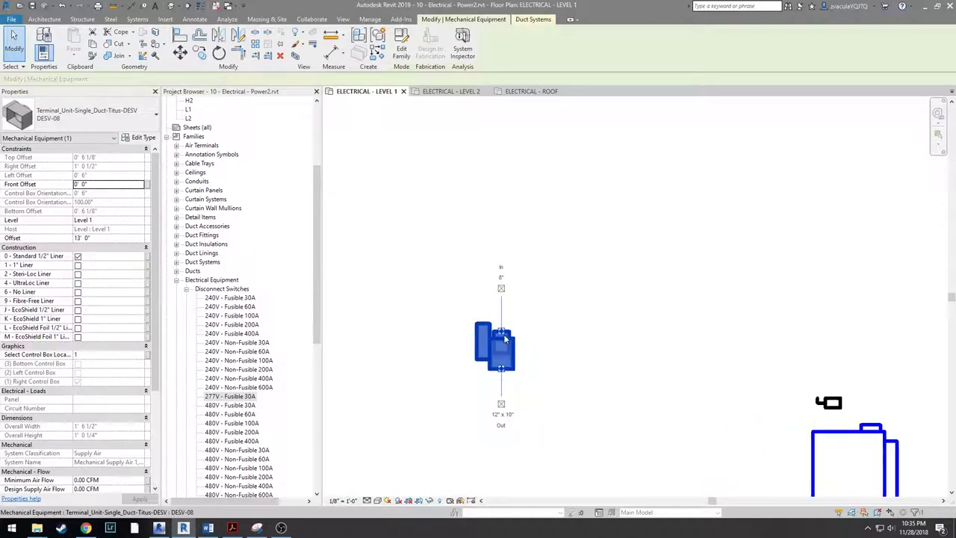
scroll(702, 424, "down", 1)
middle_click_drag(702, 424, 650, 332)
key("Escape")
left_click(732, 374)
scroll(783, 364, "up", 3)
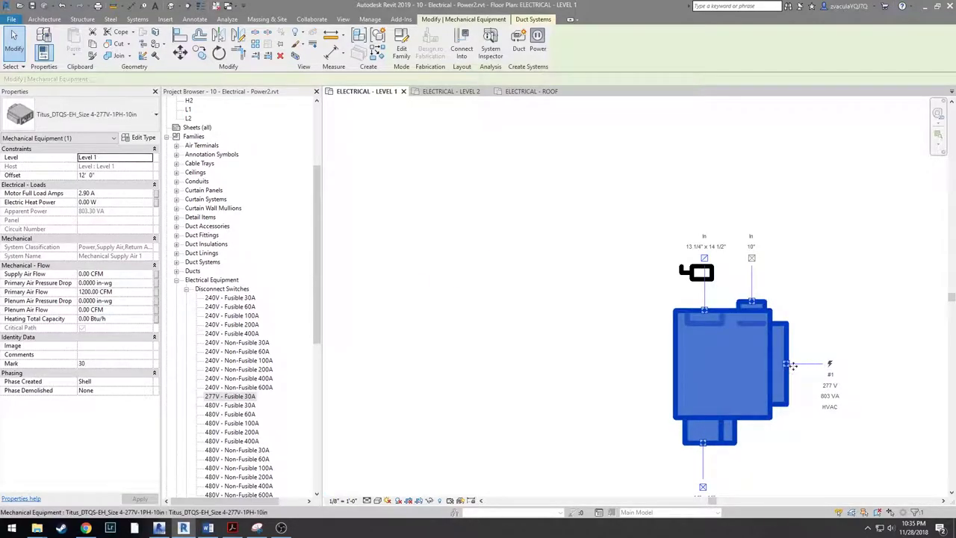
scroll(824, 364, "down", 2)
left_click(545, 280)
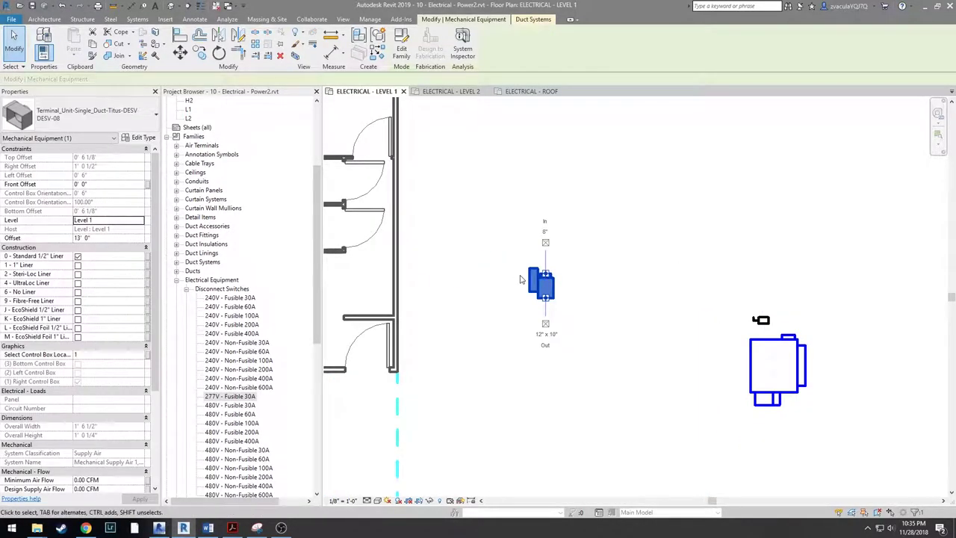
- Place a 4" Square 120 - 1 load junction box at the inlet end of the DESV-08 terminal unit
left_click(187, 290)
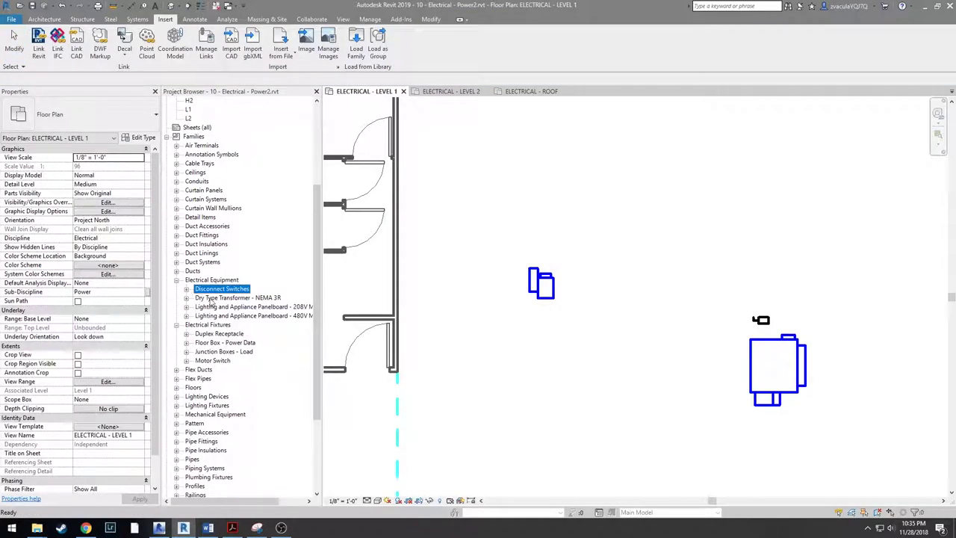
left_click(224, 352)
double_click(236, 356)
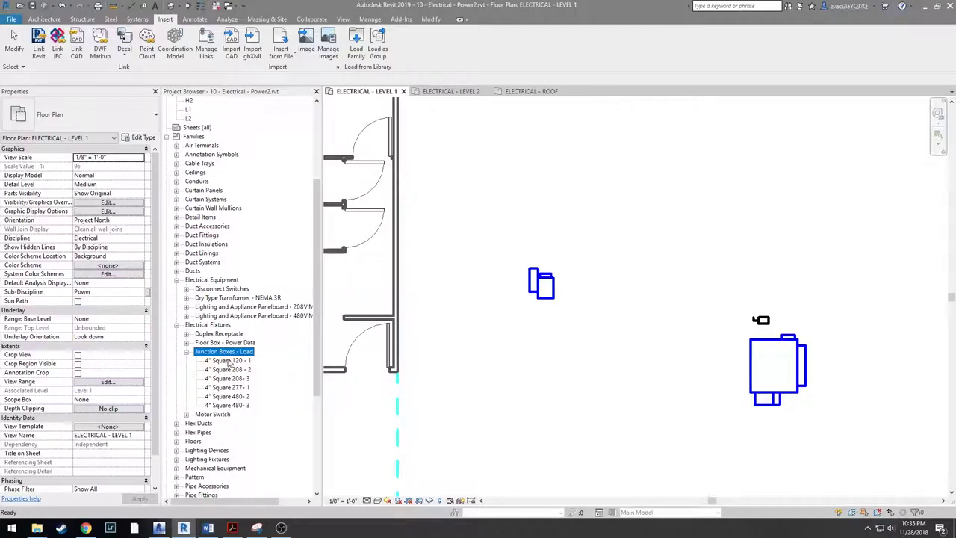
left_click(225, 360)
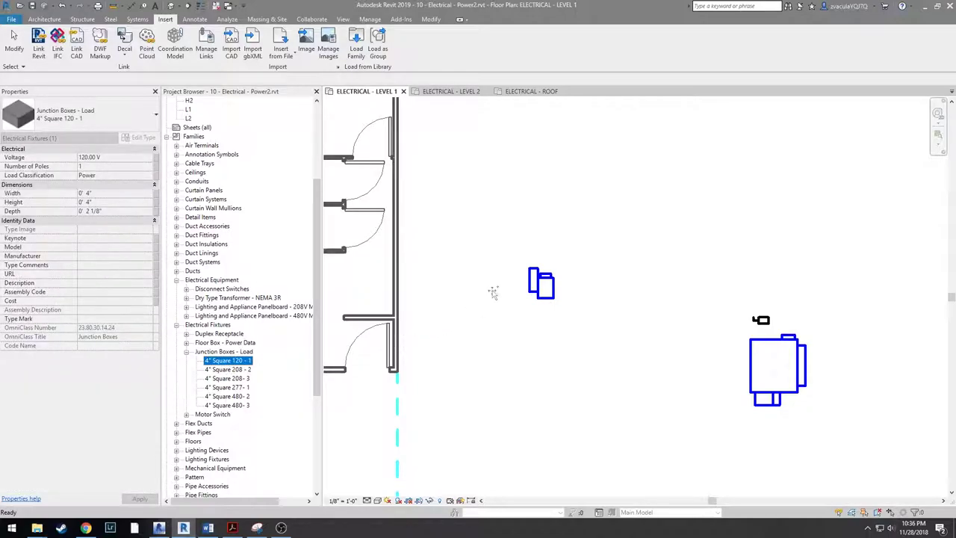
left_click_drag(493, 291, 523, 254)
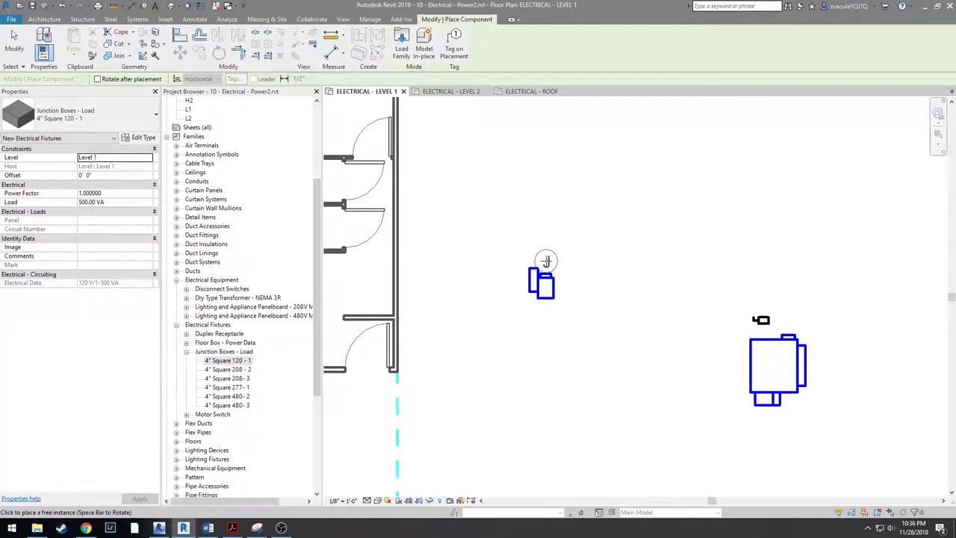
left_click(546, 262)
key("Escape")
key("Escape")
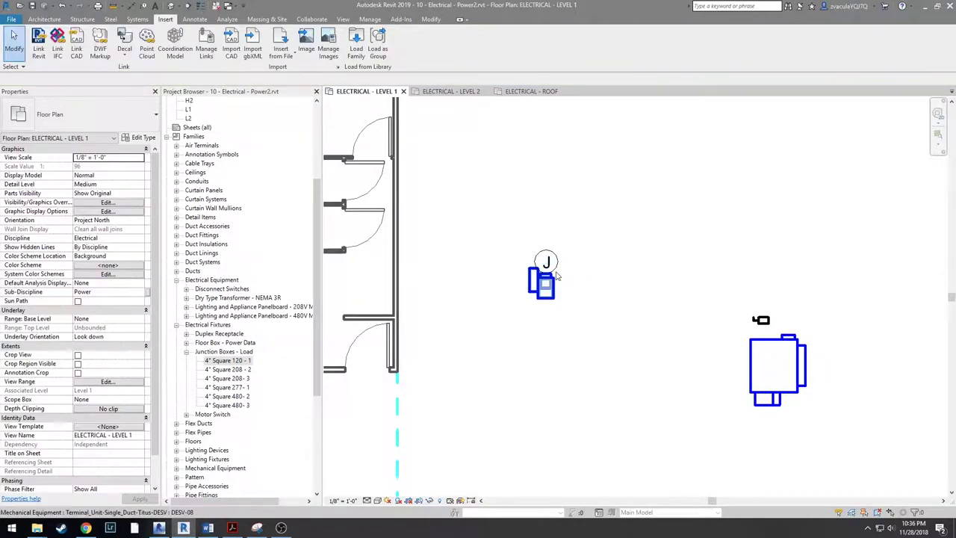
- Examine the placed junction box's load and electrical data
scroll(556, 258, "up", 3)
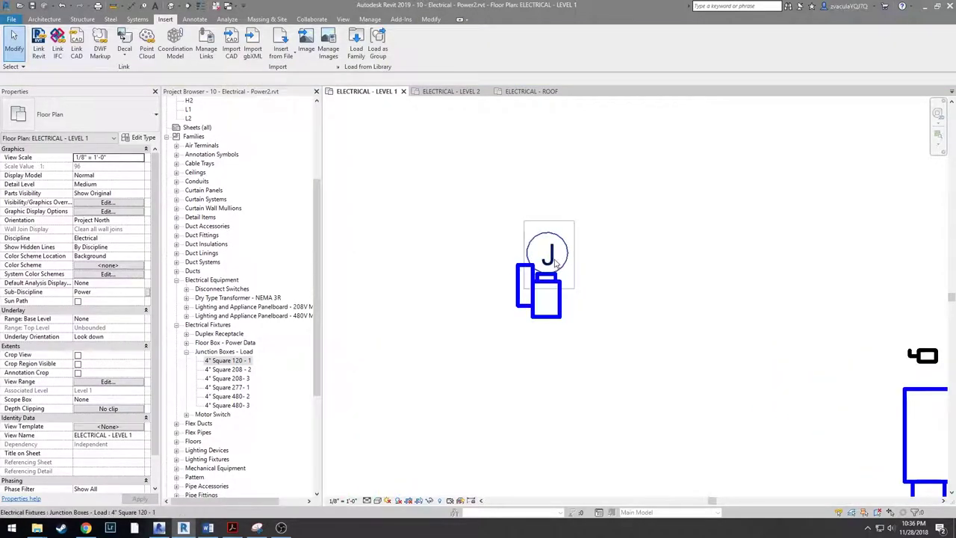
scroll(564, 256, "down", 2)
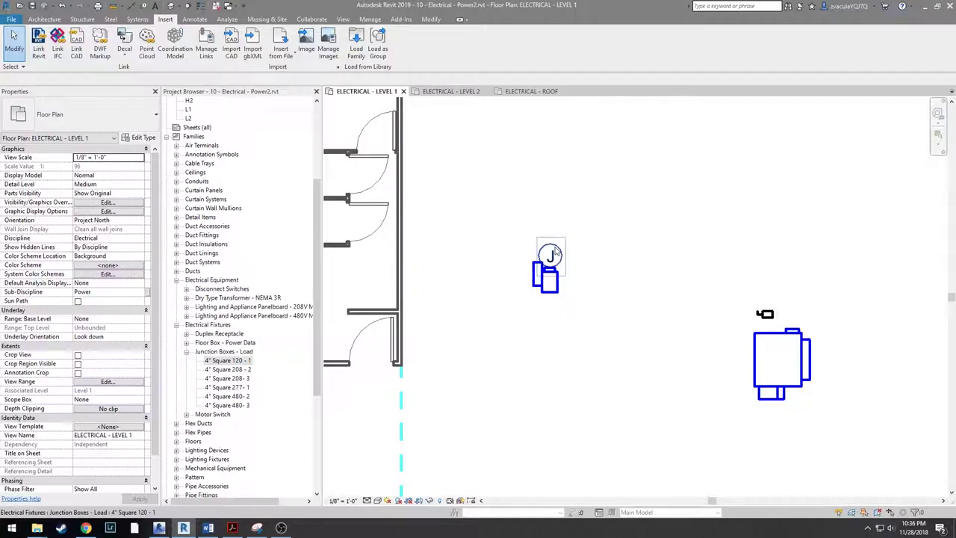
left_click(553, 255)
left_click(123, 203)
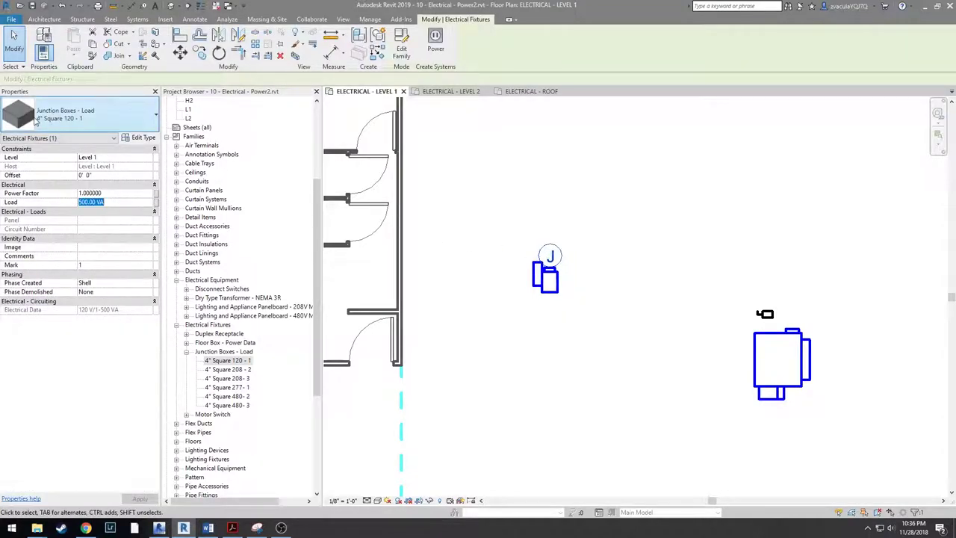
left_click(497, 212)
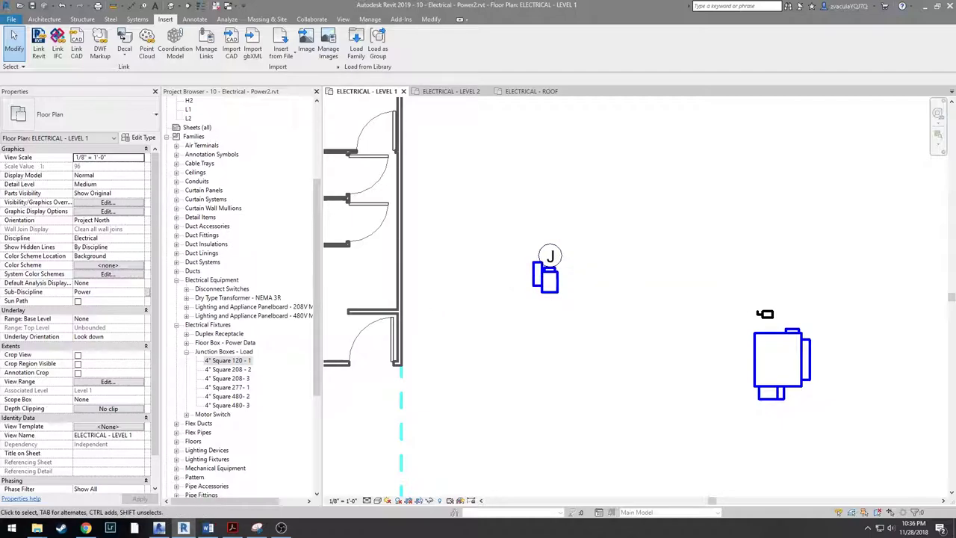
left_click(550, 261)
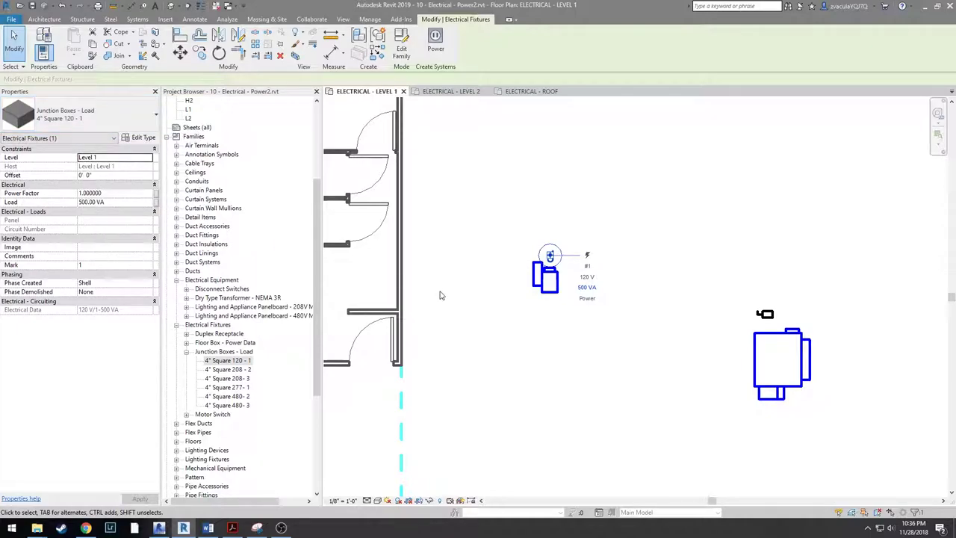
- Start placing a Standard Motor Switch on a vertical face of the DESV-08 terminal unit's control box
double_click(222, 353)
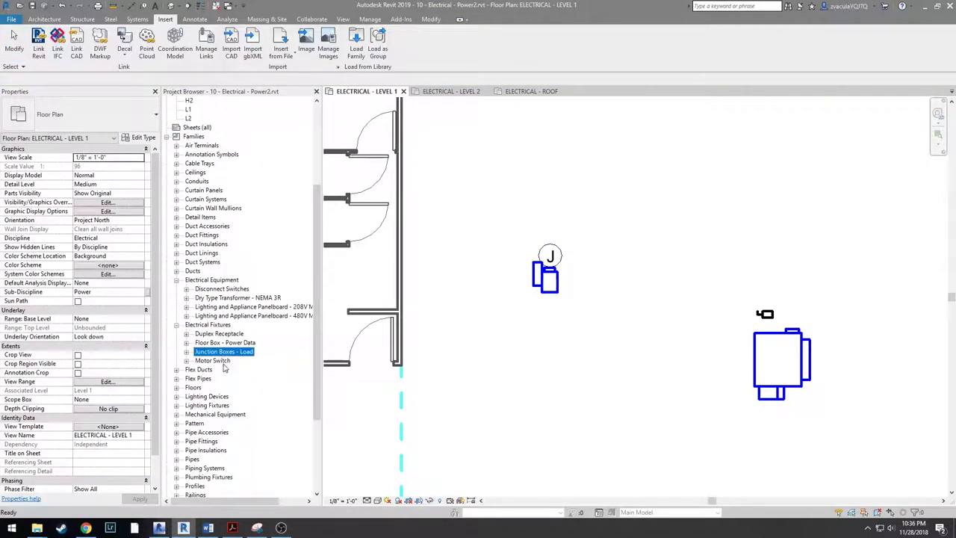
key("Escape")
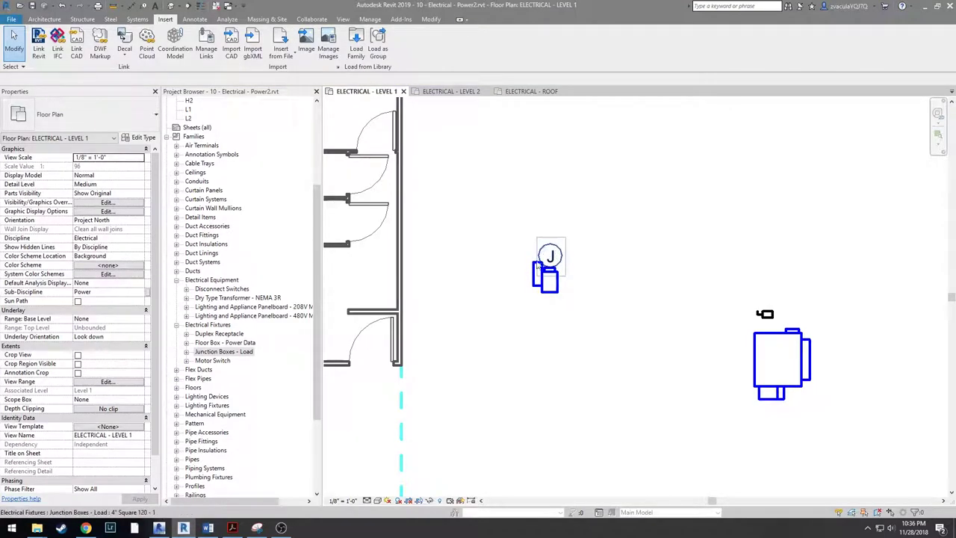
left_click(213, 361)
double_click(213, 360)
left_click(229, 370)
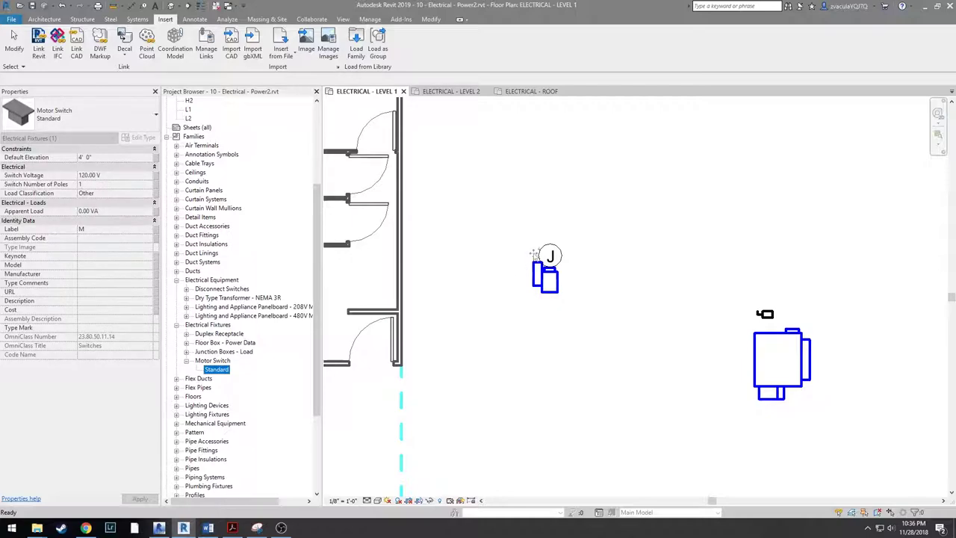
left_click_drag(532, 263, 536, 262)
scroll(538, 260, "up", 2)
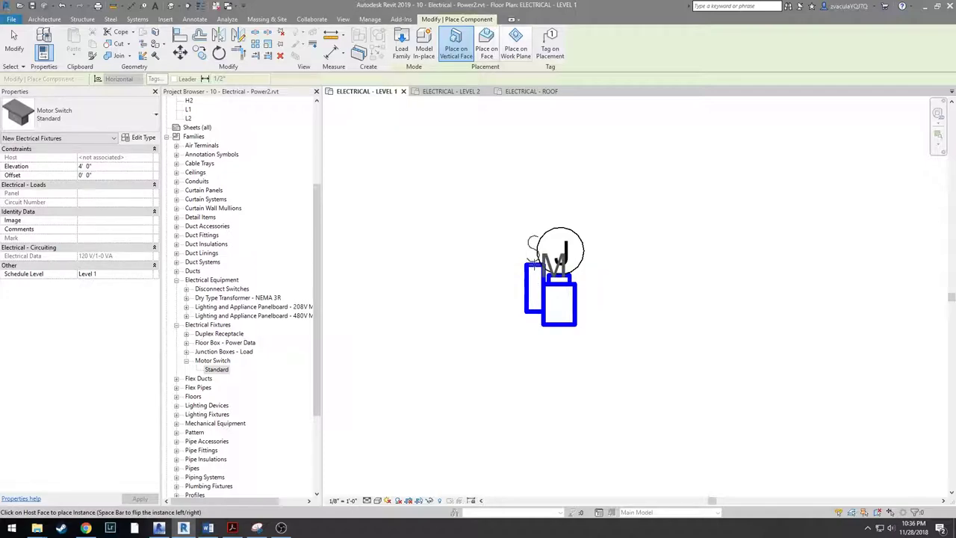
scroll(395, 287, "down", 1)
scroll(490, 271, "up", 2)
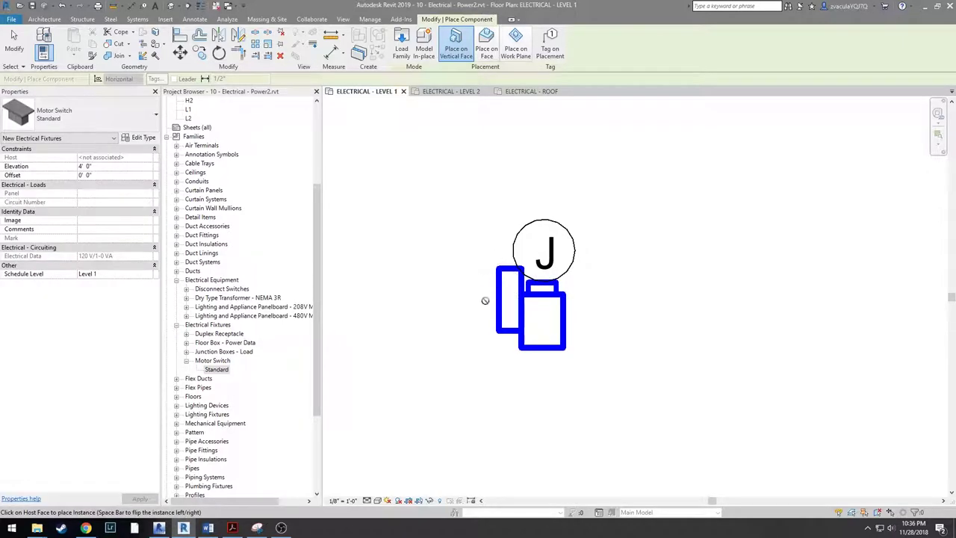
scroll(373, 291, "down", 2)
middle_click_drag(373, 291, 560, 297)
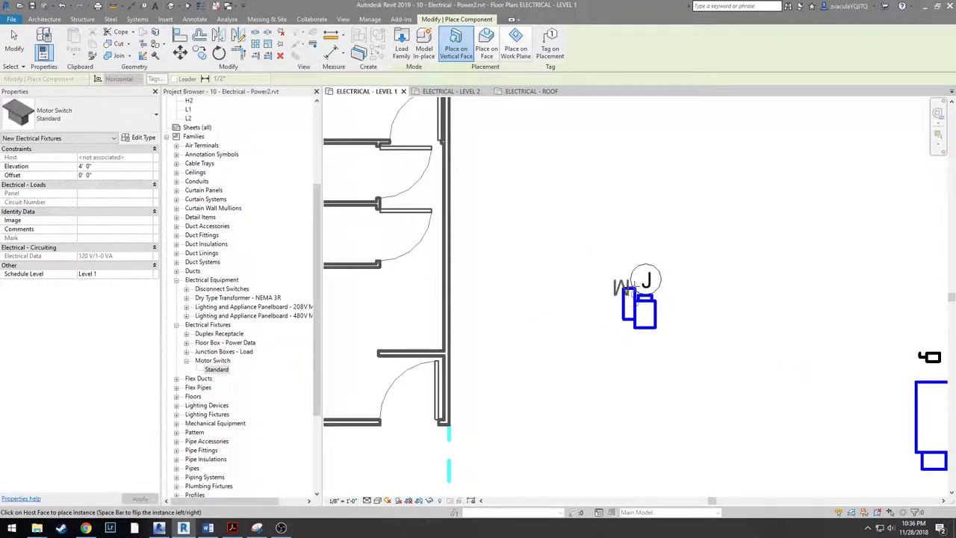
scroll(629, 300, "up", 3)
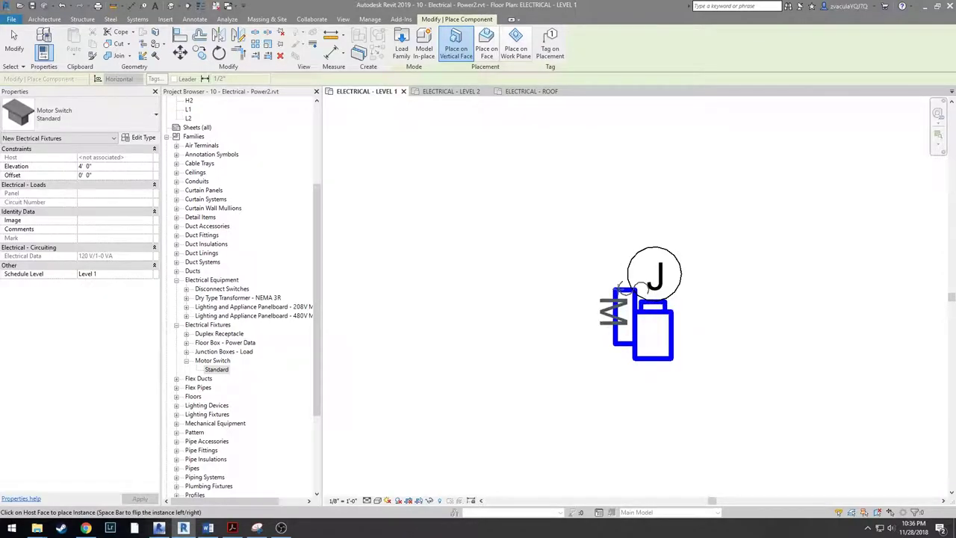
scroll(626, 291, "up", 1)
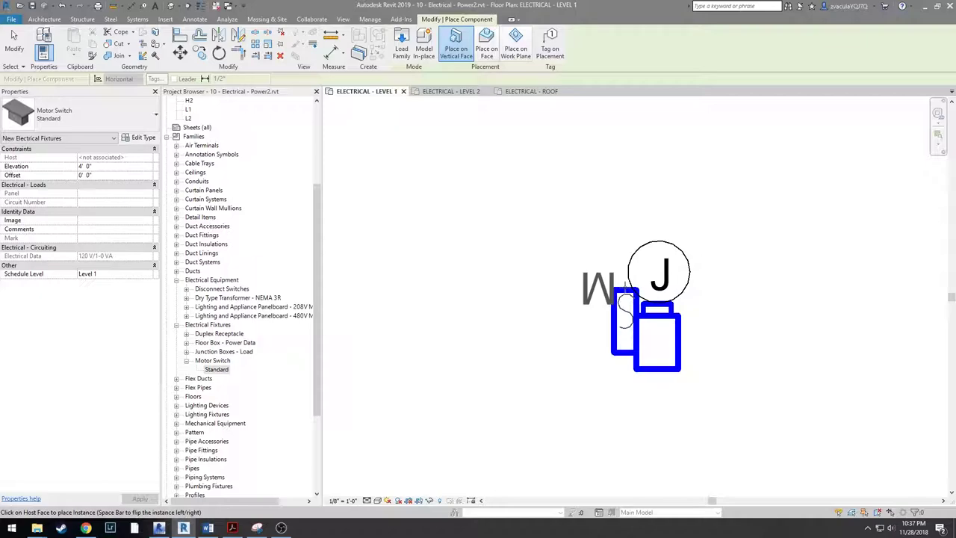
- Flip the motor switch so its symbol reads upright and place it on the end face of the terminal unit's control box
key("space")
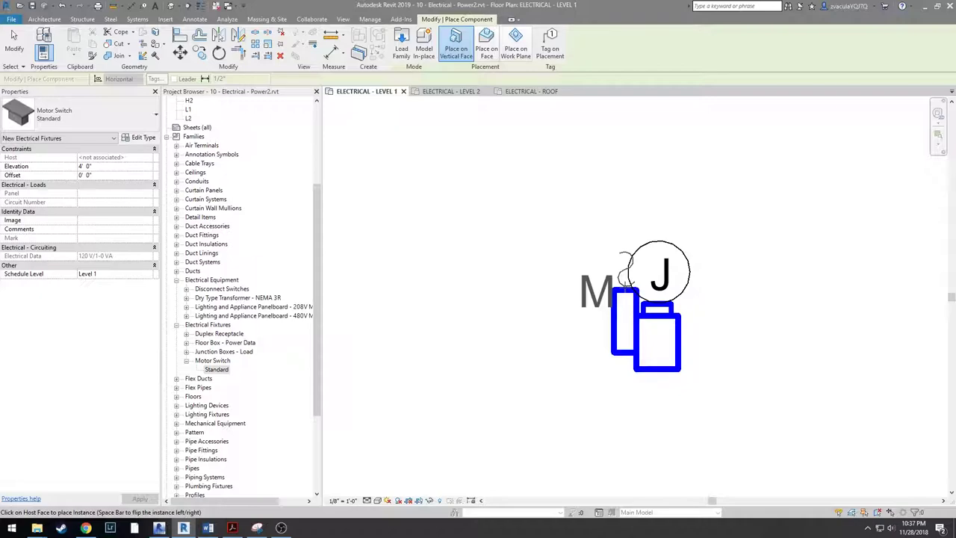
key("space")
key("space")
key("space")
key("space")
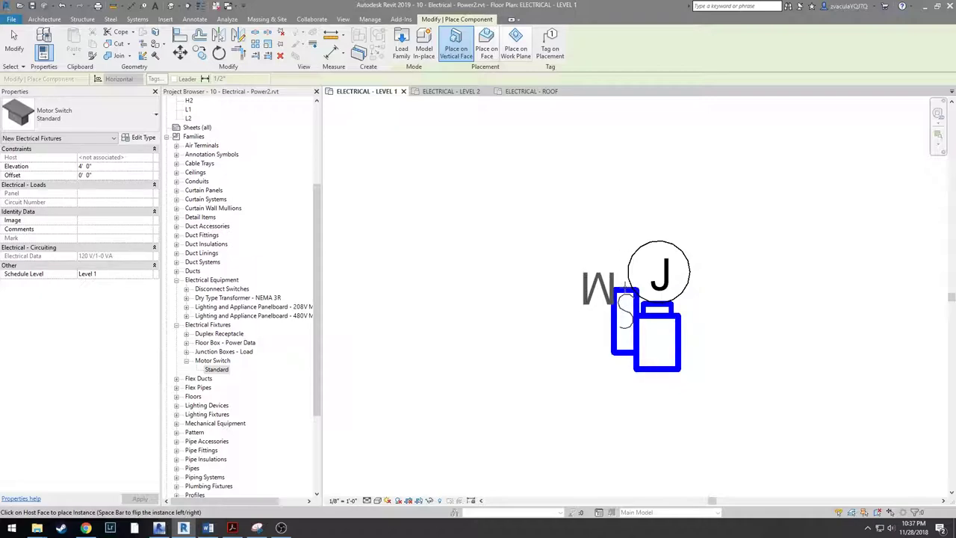
key("space")
key("space")
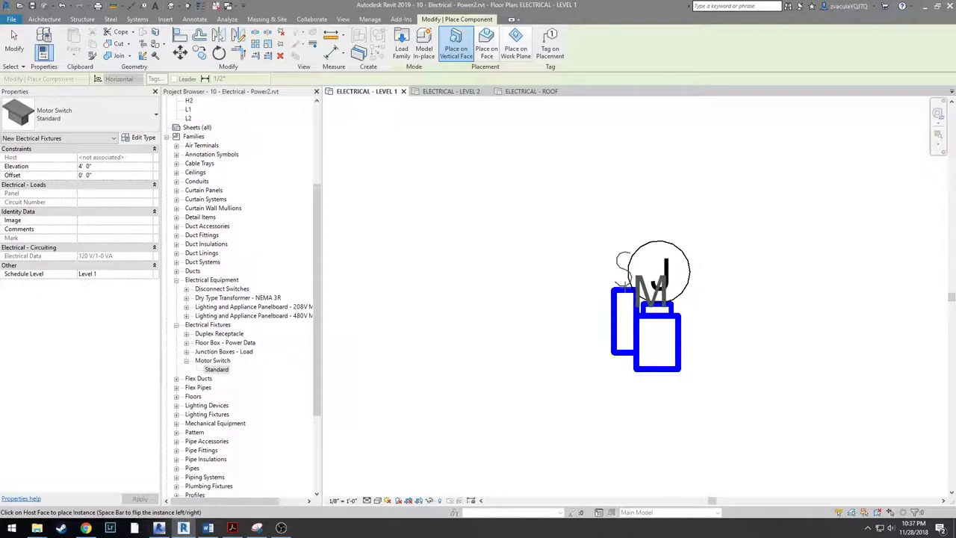
left_click(617, 286)
key("Escape")
- Check the terminal unit's offset and set the motor switch's elevation to 13' 0" to match it
left_click(621, 281)
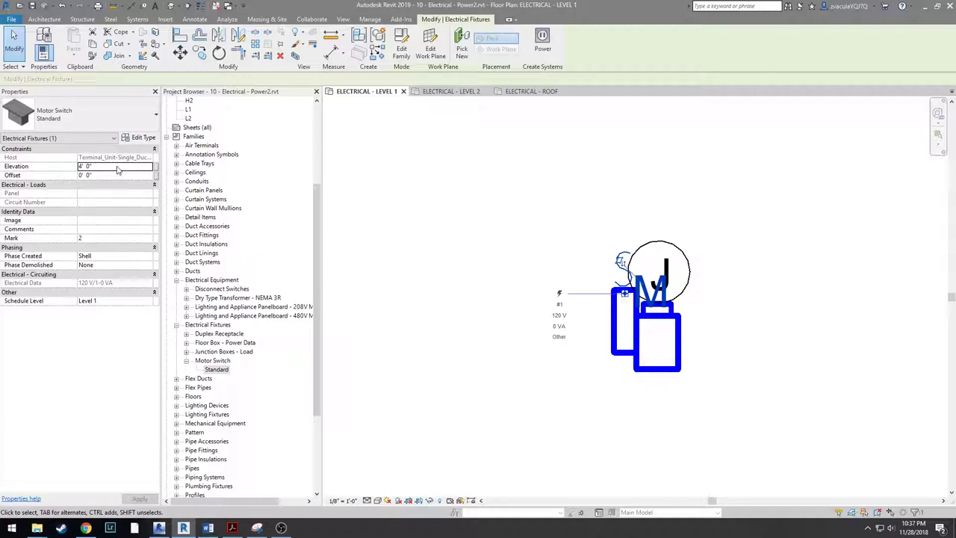
left_click(548, 321)
left_click(611, 319)
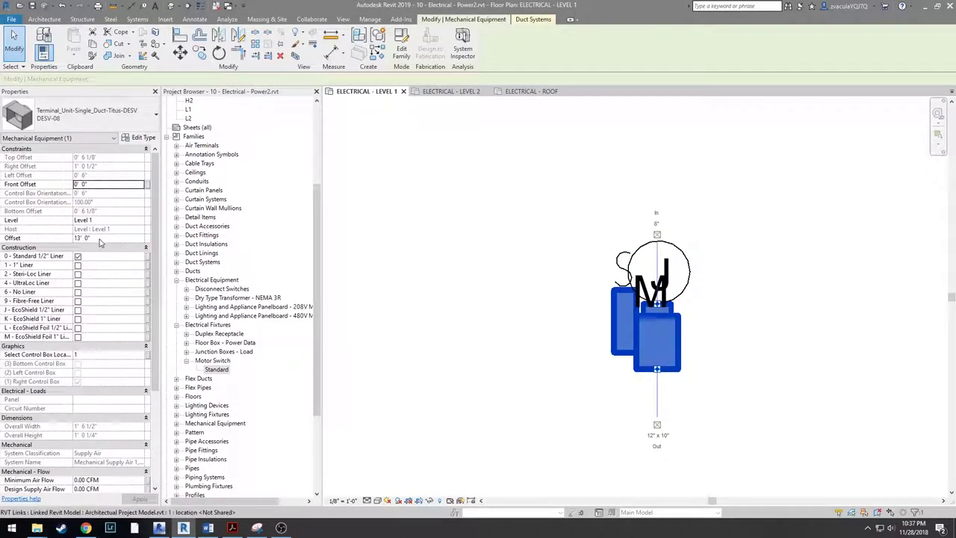
left_click(566, 313)
left_click(617, 282)
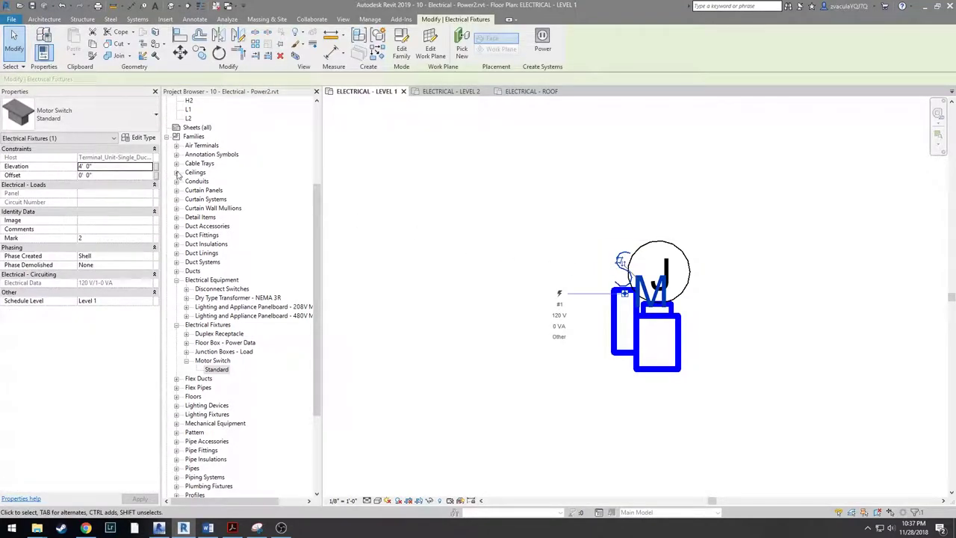
left_click(125, 167)
type("13")
key("Return")
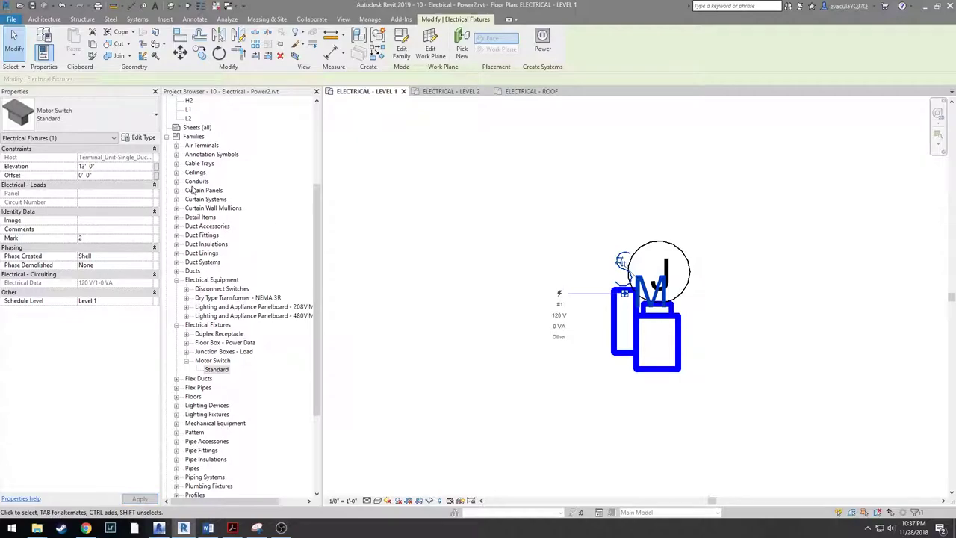
- Set the motor switch's offset from its host face to 3' 0"
left_click(101, 174)
type("3")
key("Return")
scroll(519, 277, "down", 2)
scroll(495, 267, "up", 1)
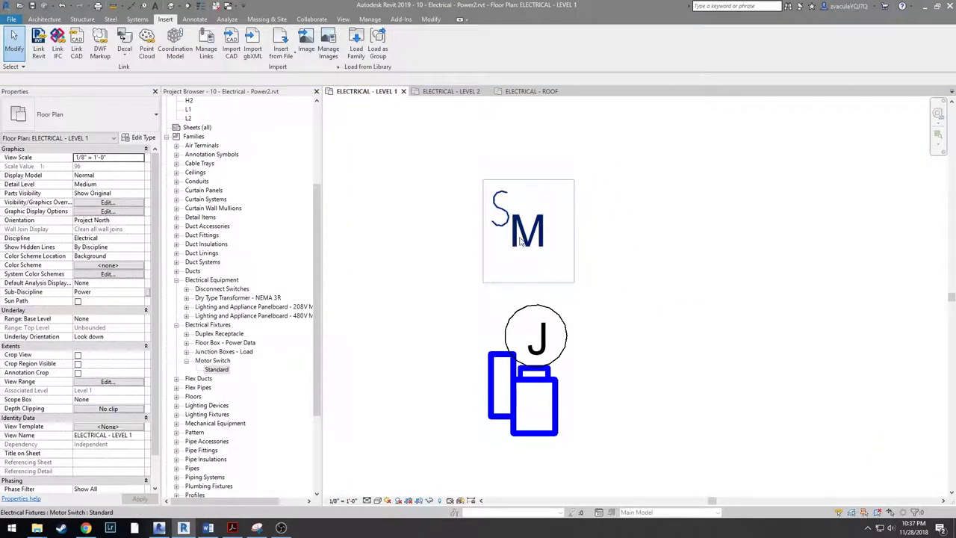
- Move the motor switch directly above the junction box symbol, at an offset of about 2' 10"
scroll(496, 267, "up", 2)
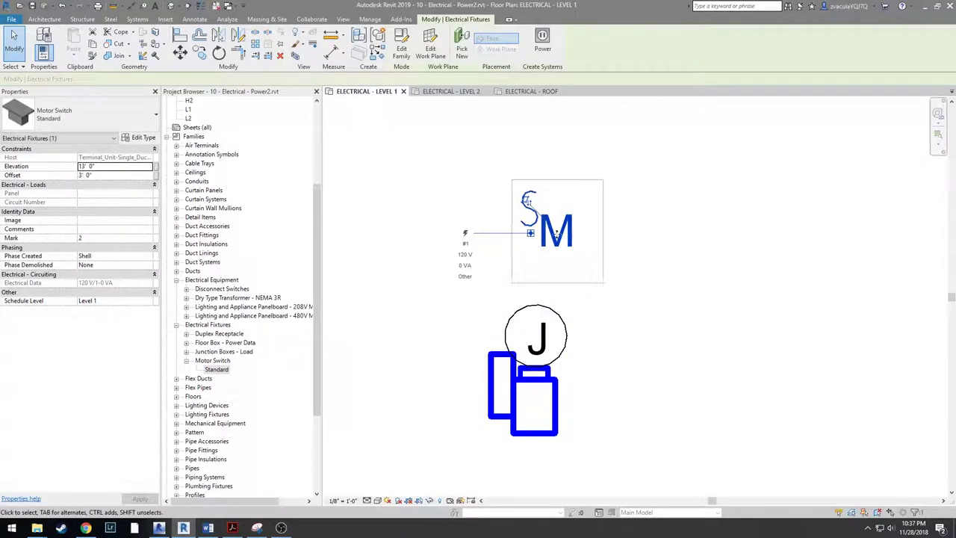
key("Escape")
scroll(642, 321, "down", 3)
scroll(632, 310, "up", 2)
left_click(608, 287)
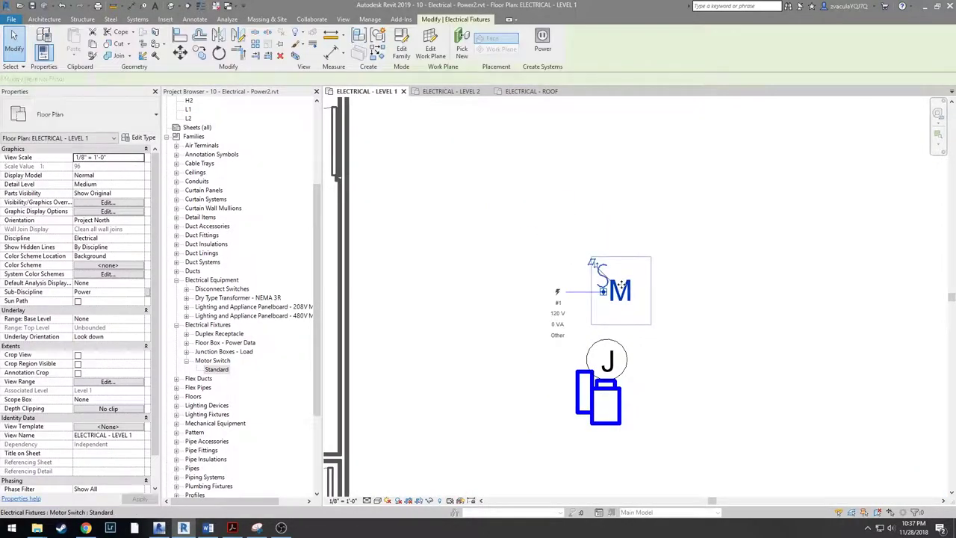
scroll(608, 296, "up", 2)
left_click_drag(601, 283, 626, 320)
left_click(653, 364)
scroll(654, 365, "down", 2)
left_click(629, 343)
scroll(630, 342, "up", 1)
left_click(747, 340)
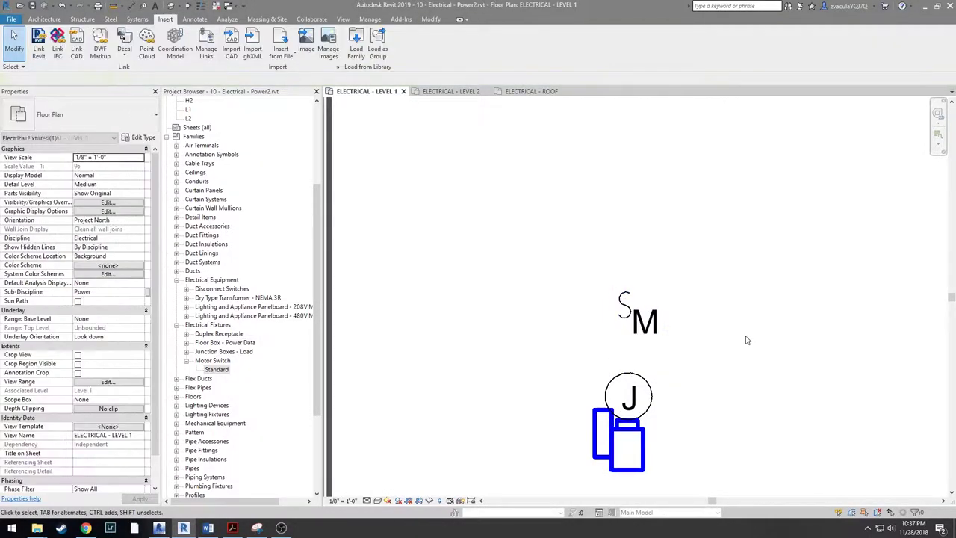
left_click_drag(747, 340, 666, 282)
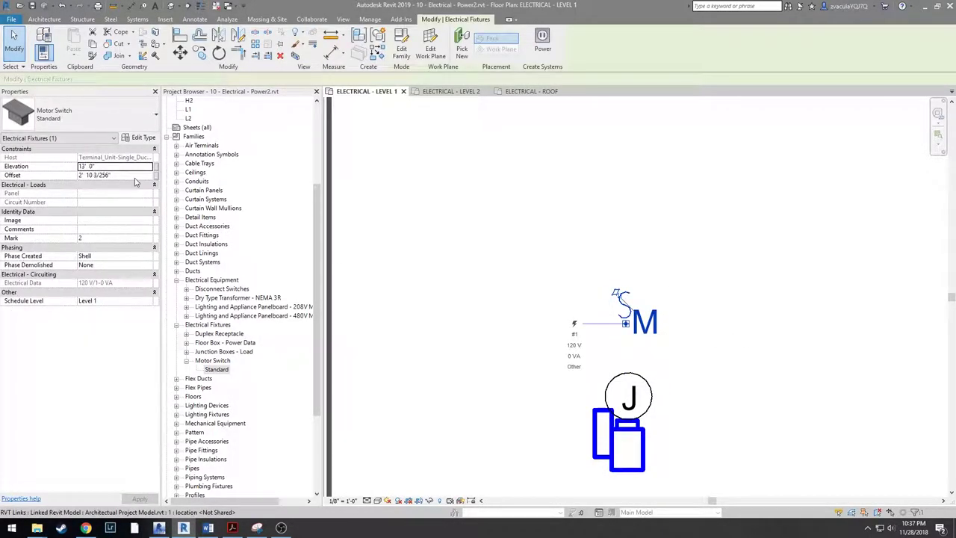
left_click(547, 256)
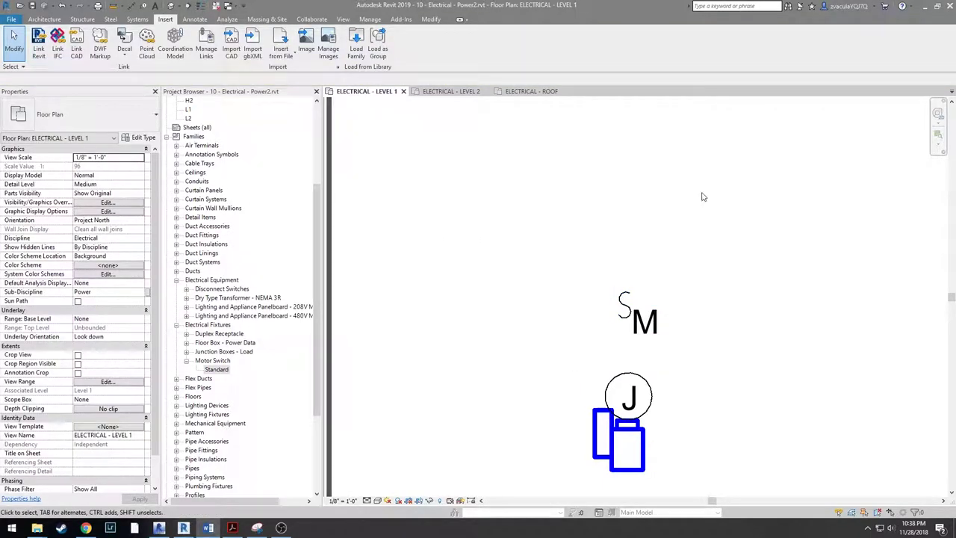
- Place Standard duplex receptacles on the stairwell's outer wall facing the lounge and on the end of the central wall between the restrooms
scroll(703, 194, "down", 3)
middle_click_drag(604, 172, 767, 265)
scroll(416, 267, "down", 2)
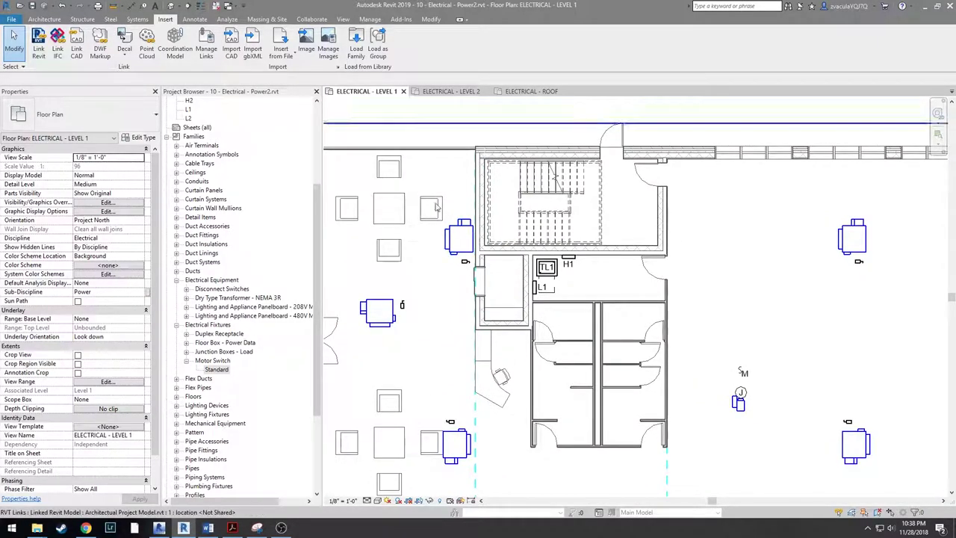
left_click(217, 369)
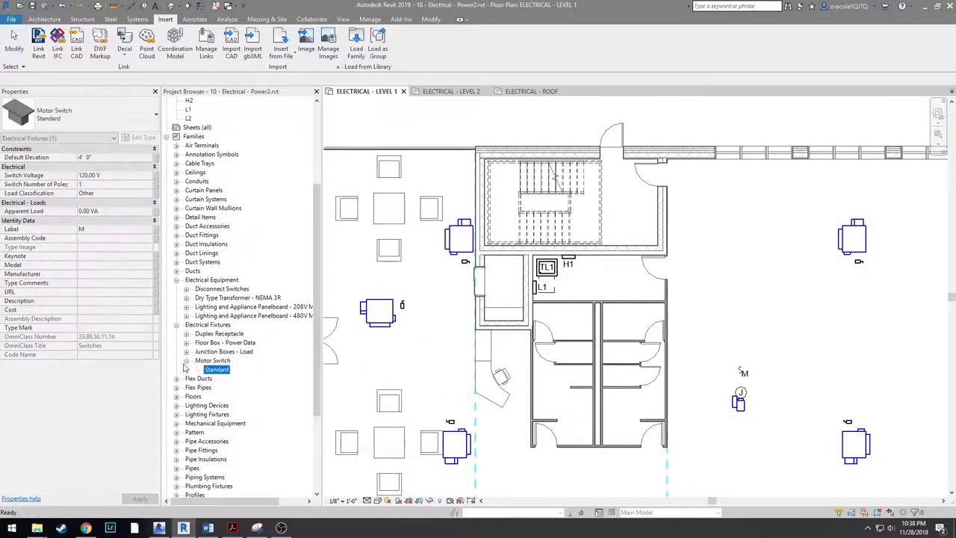
left_click(187, 333)
left_click(215, 351)
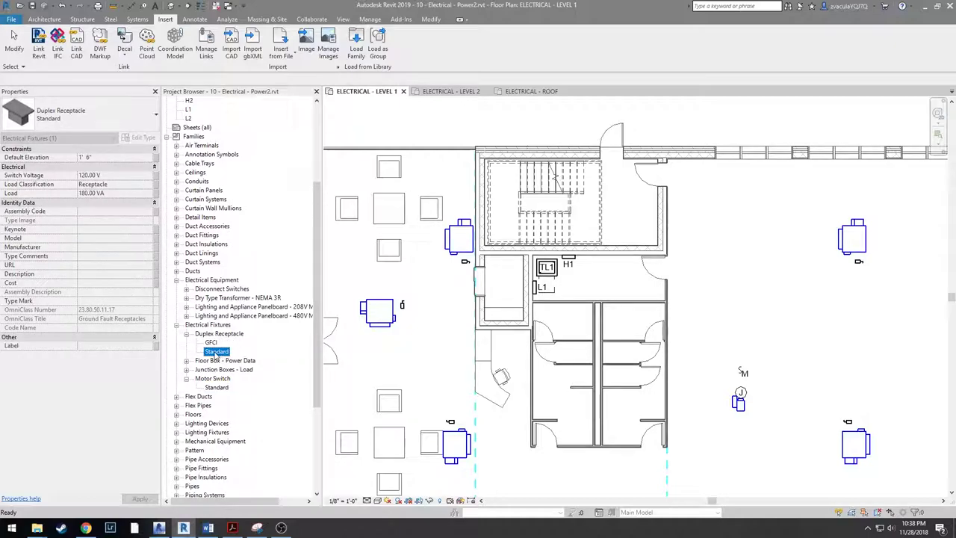
left_click_drag(215, 351, 495, 224)
scroll(458, 184, "up", 1)
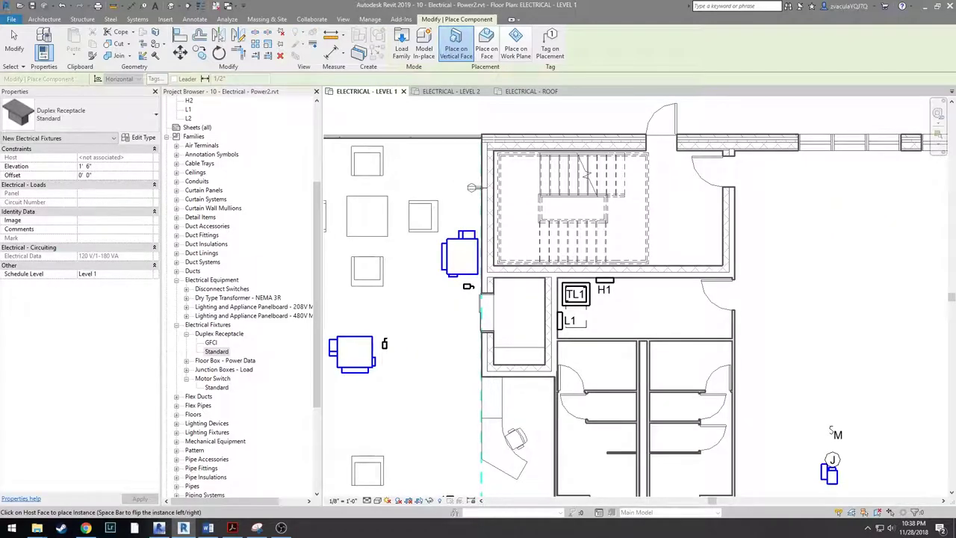
middle_click_drag(541, 450, 554, 295)
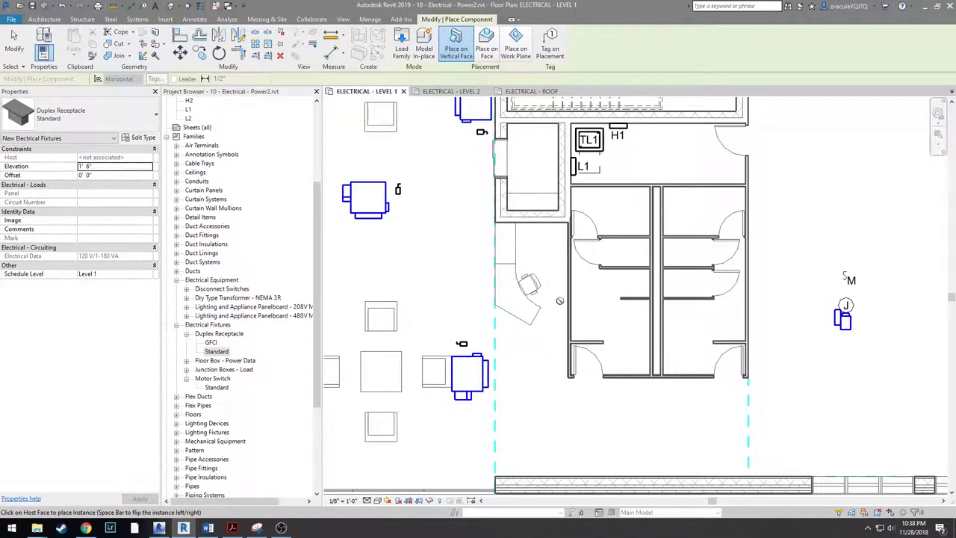
scroll(657, 370, "up", 1)
left_click(656, 379)
- Place Standard duplex receptacles on the lower exterior wall below the reception desk and on the restrooms' outer wall facing the open area
middle_click_drag(619, 427, 477, 419)
left_click(477, 395)
scroll(477, 418, "down", 1)
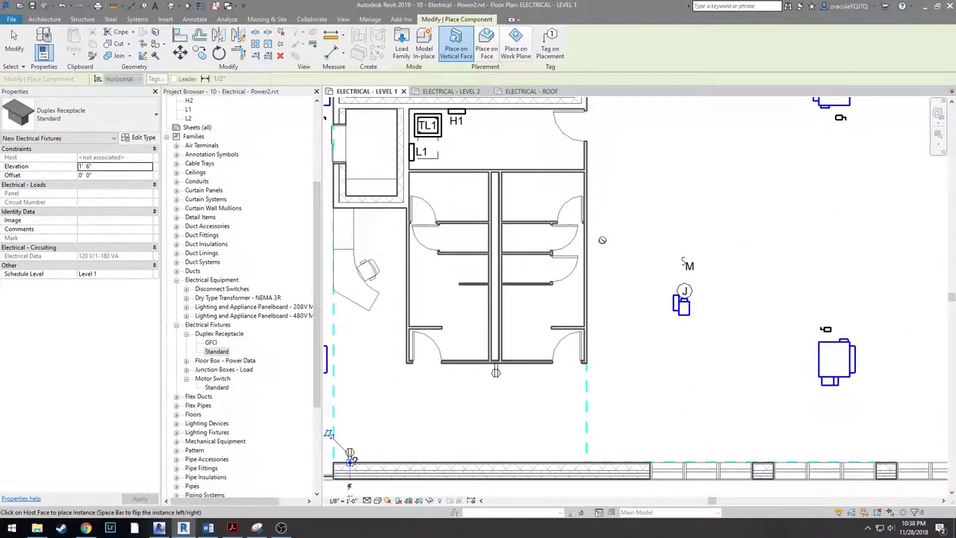
left_click(594, 241)
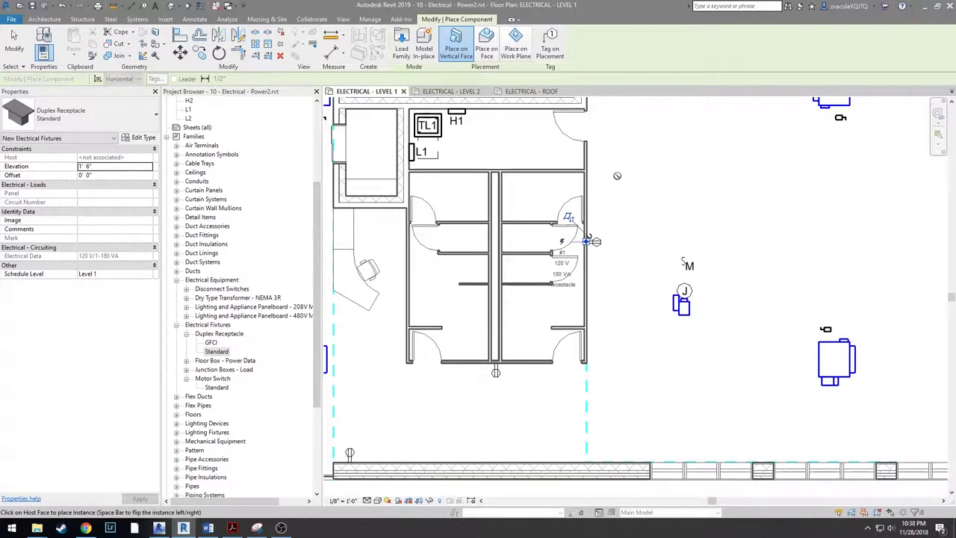
- Place Standard duplex receptacles on two walls of the electrical room and on the stairwell wall beside its door
middle_click_drag(573, 129, 562, 298)
left_click(578, 410)
left_click(571, 320)
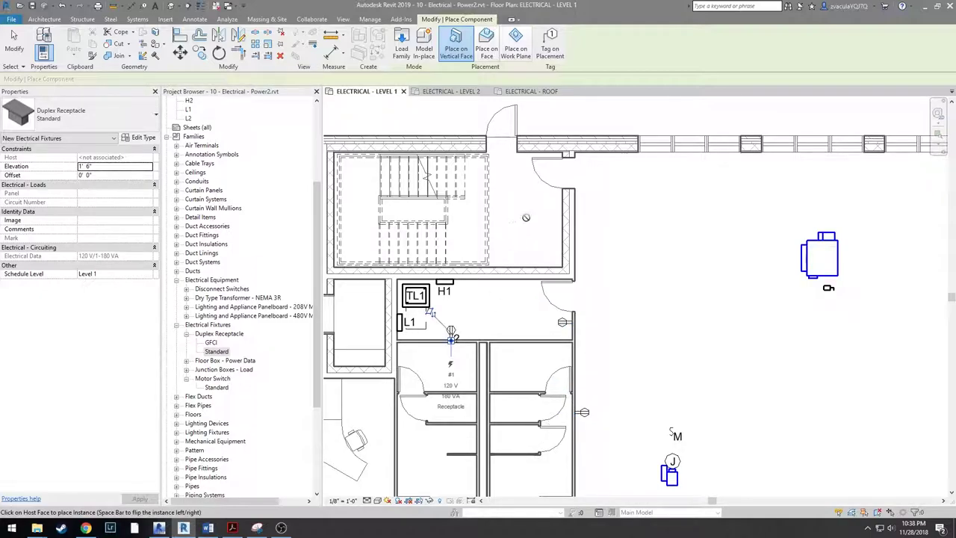
scroll(553, 216, "down", 4)
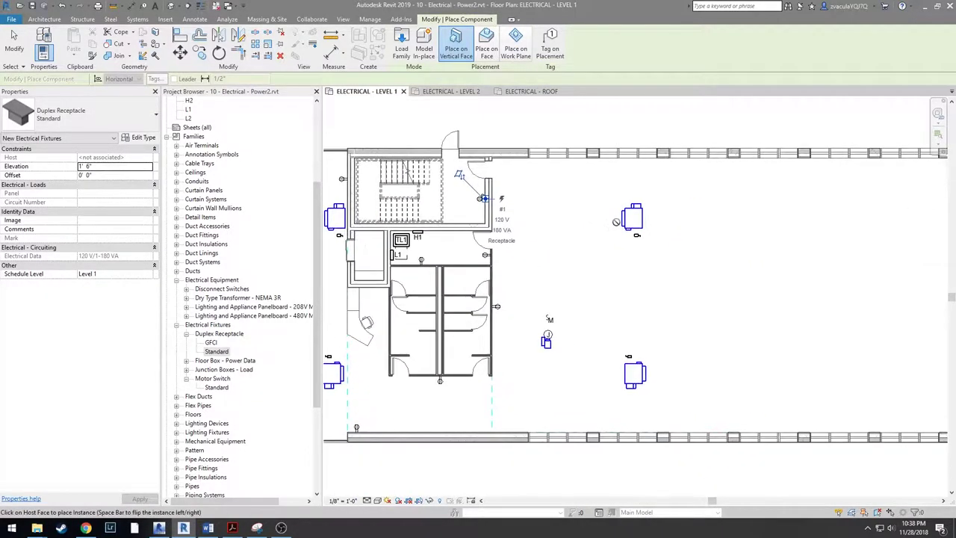
- Place three Standard duplex receptacles along each of the upper and lower exterior walls of the large open area
middle_click_drag(693, 206, 502, 207)
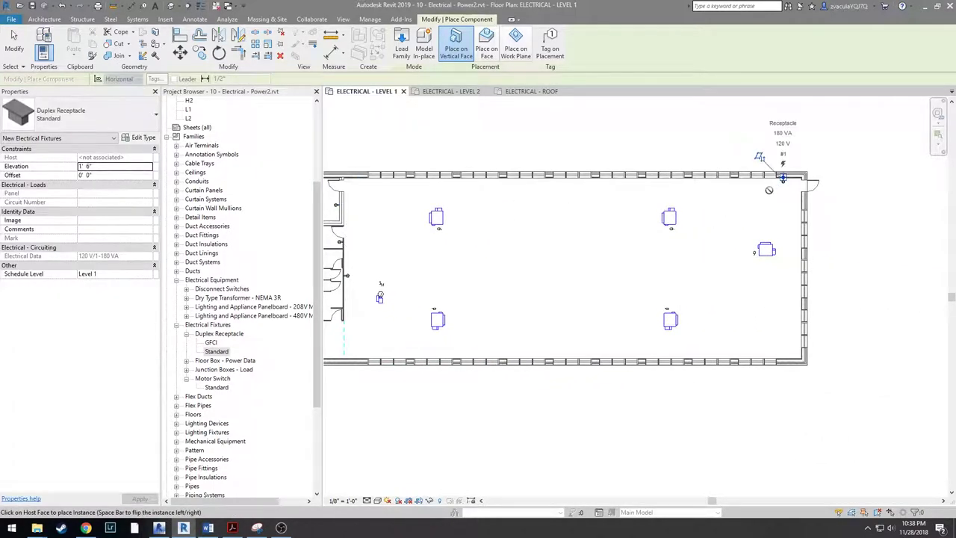
left_click(782, 178)
left_click(592, 178)
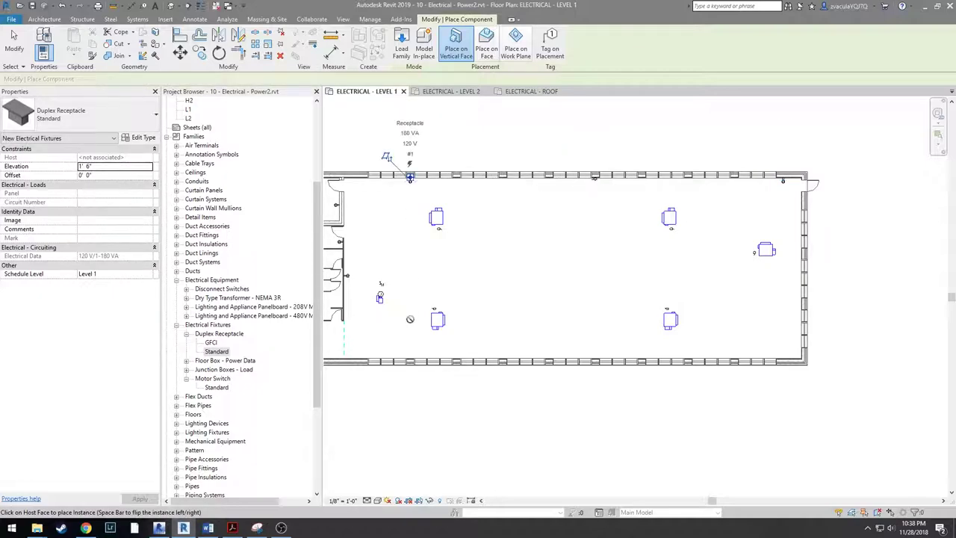
left_click(409, 177)
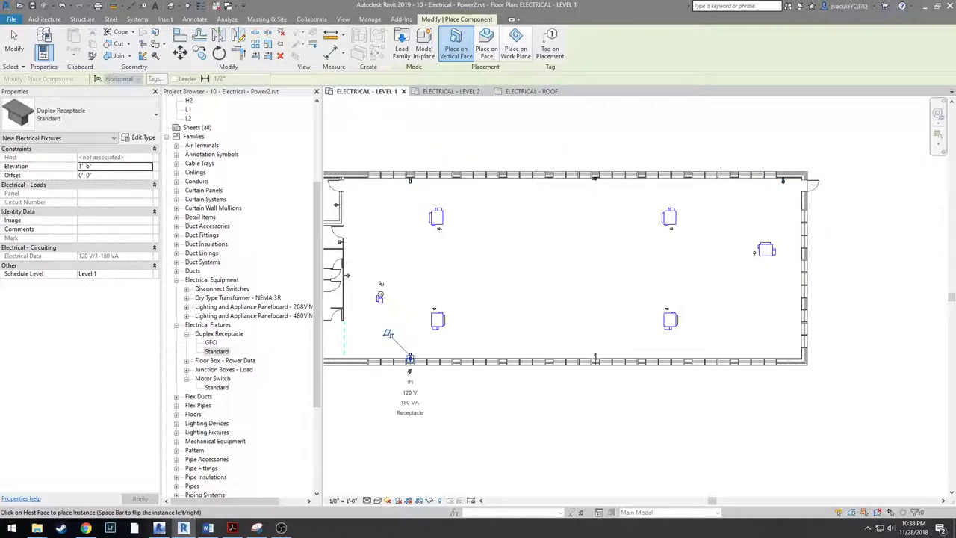
left_click(595, 359)
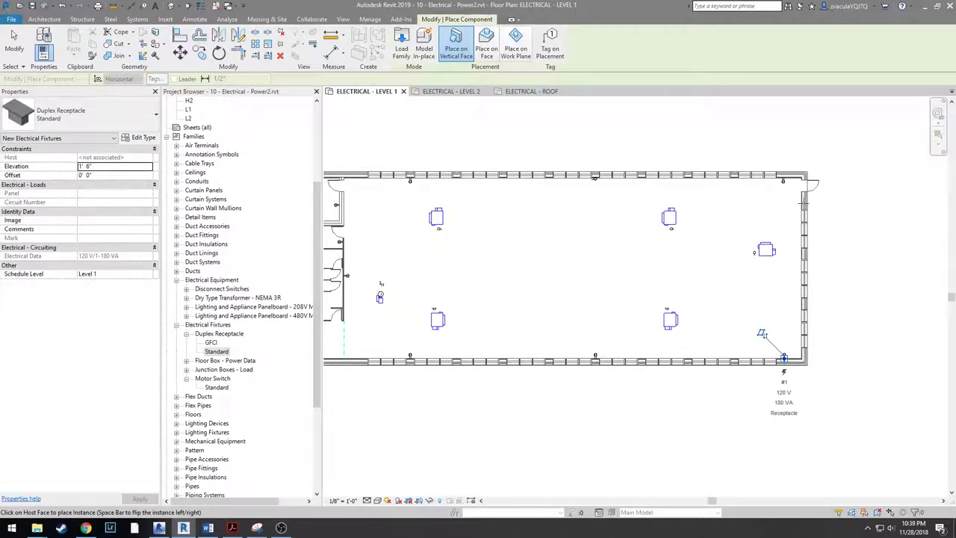
- Rehost the middle duplex receptacle on the upper exterior wall onto the column's inner vertical face with Pick New
key("Escape")
key("Escape")
scroll(590, 177, "up", 4)
left_click(594, 178)
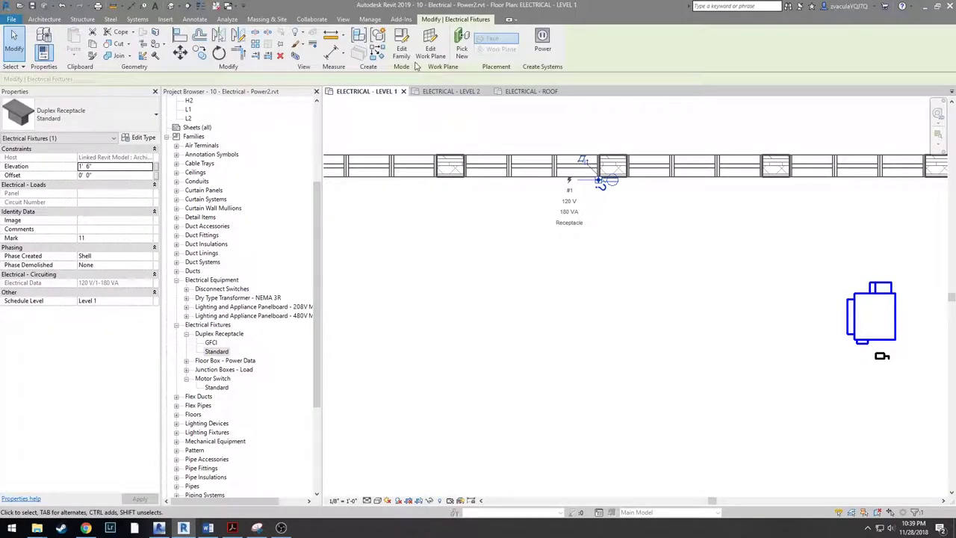
left_click(461, 47)
left_click(619, 183)
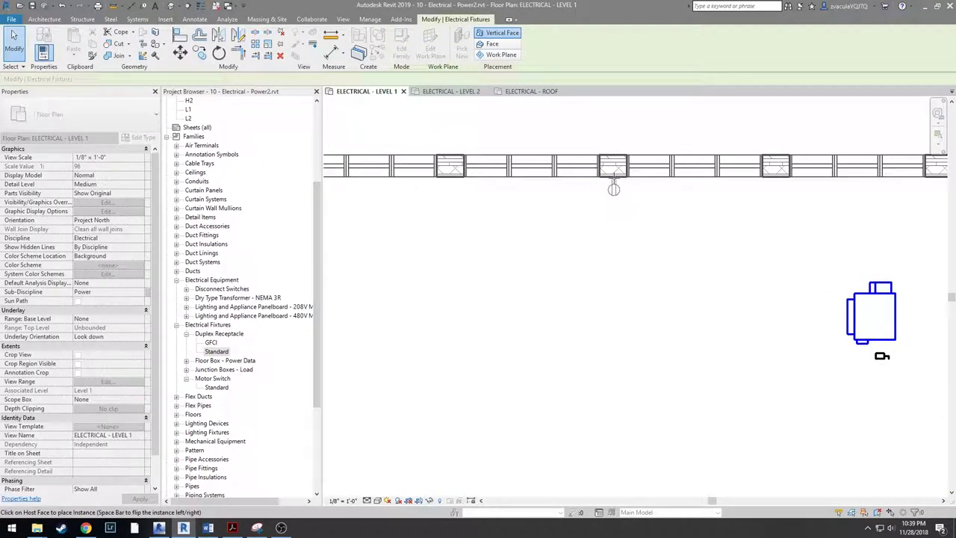
scroll(595, 221, "down", 3)
key("Escape")
scroll(590, 239, "down", 2)
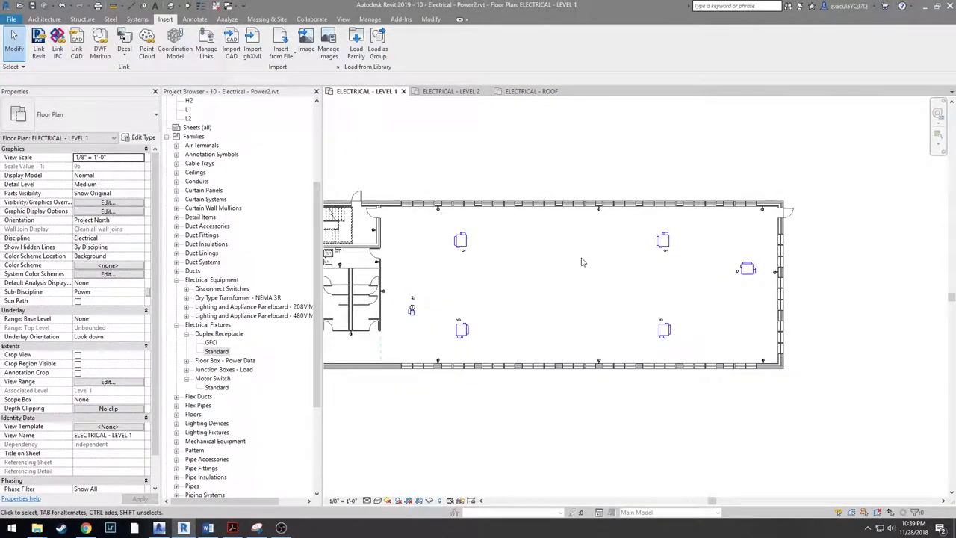
- Place a Floor Box - Power Data at the reception desk beside the chair
middle_click_drag(581, 258, 758, 232)
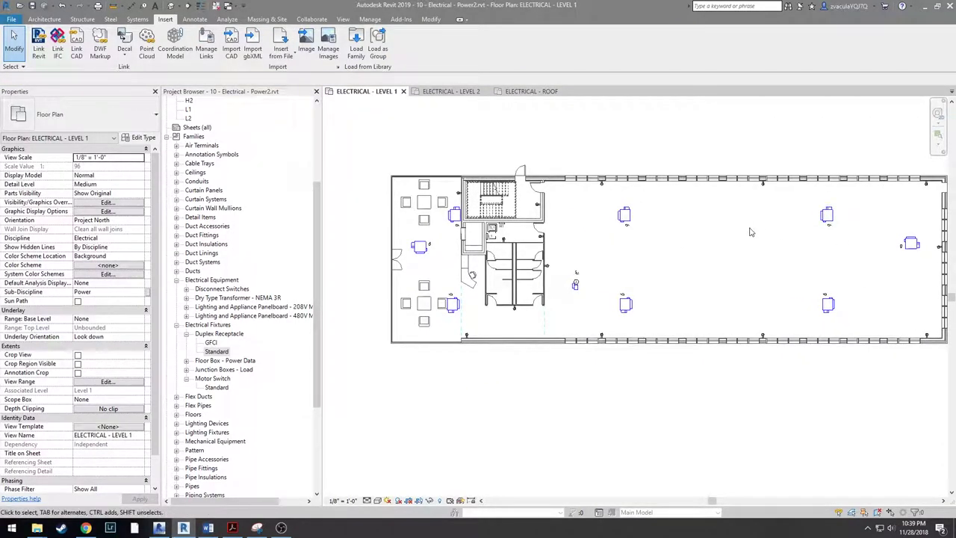
scroll(457, 240, "up", 2)
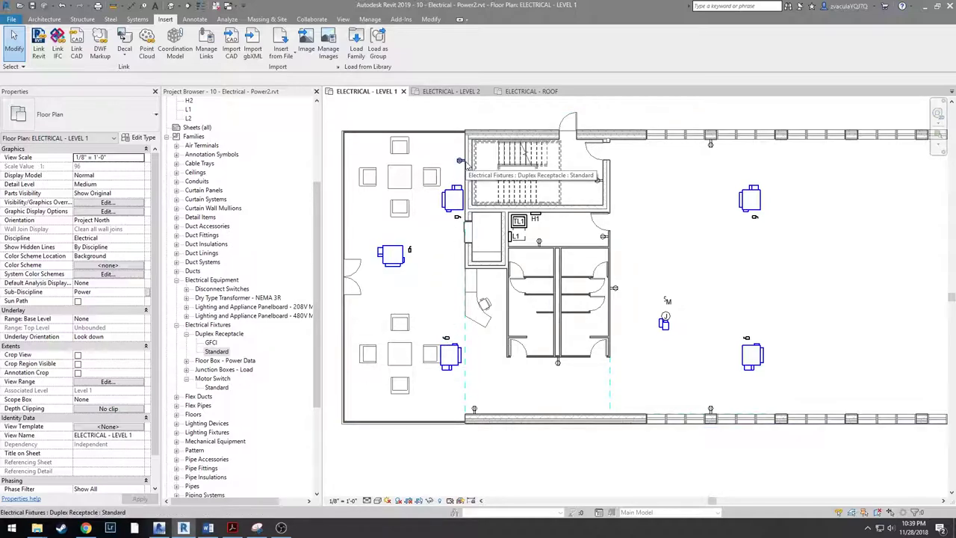
left_click(462, 163)
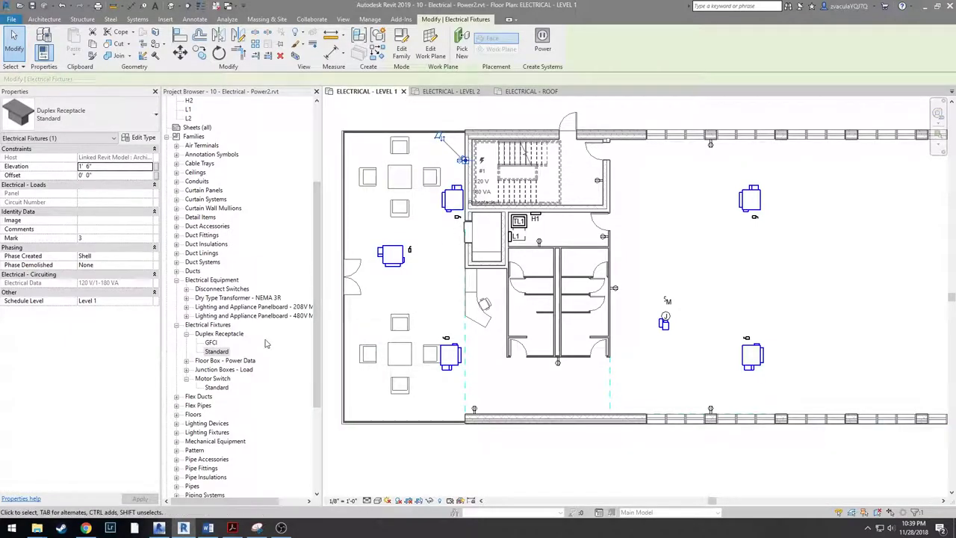
left_click(217, 351)
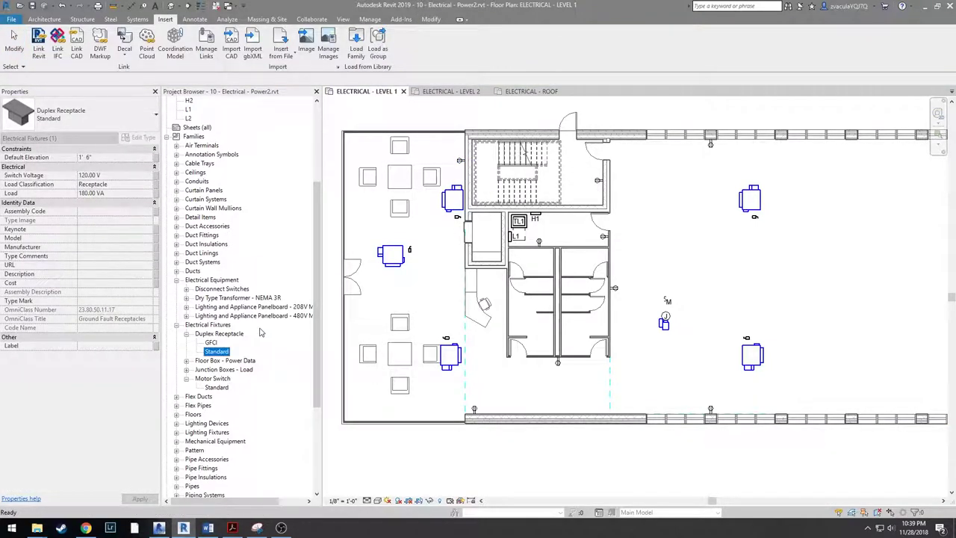
double_click(224, 361)
left_click(220, 370)
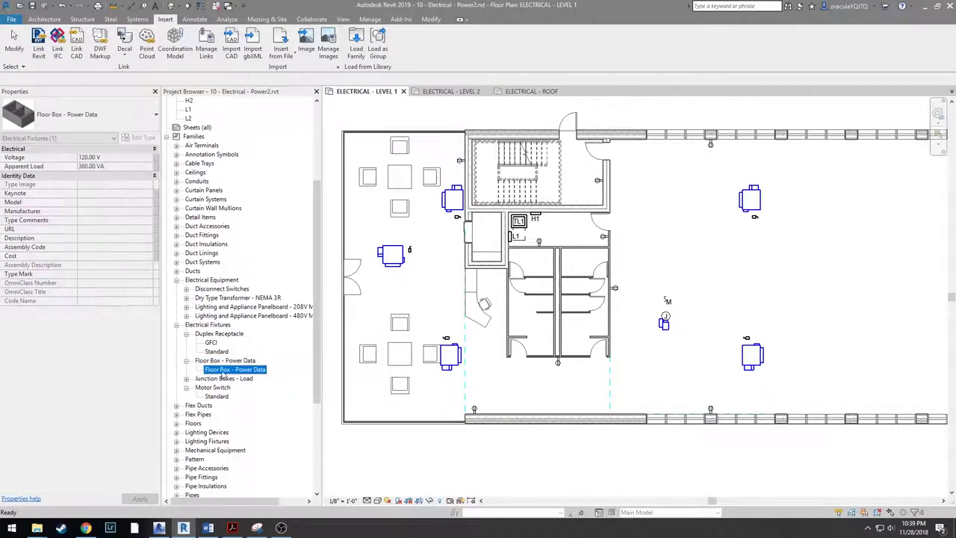
left_click_drag(315, 356, 500, 303)
scroll(484, 295, "up", 5)
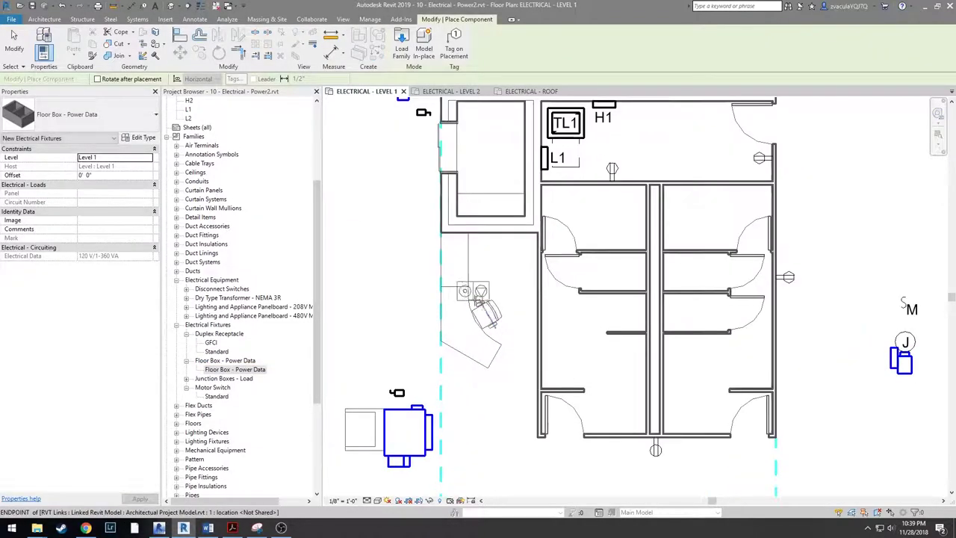
scroll(448, 312, "up", 1)
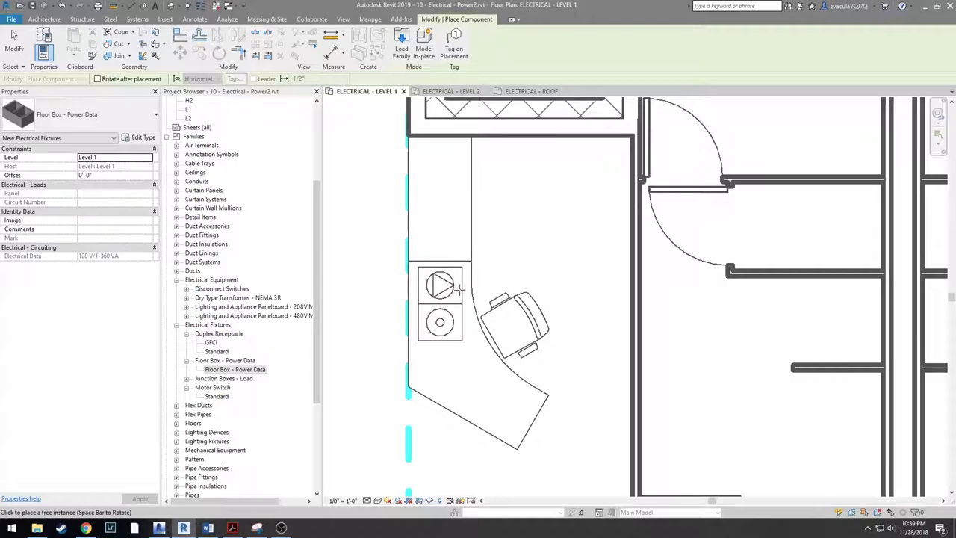
left_click(461, 290)
scroll(461, 290, "down", 5)
key("Escape")
- Create a power circuit from the lounge-side stairwell receptacle, the desk floor box, the restrooms' central wall-end receptacle and the lower exterior wall receptacle below the desk
scroll(422, 149, "up", 3)
left_click(437, 173)
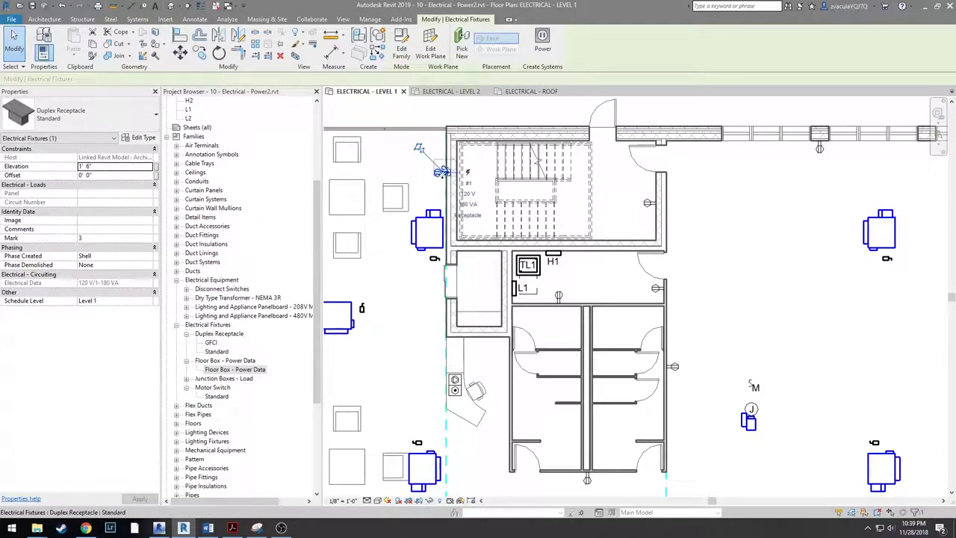
left_click(458, 394, "ctrl")
middle_click_drag(458, 394, 425, 303)
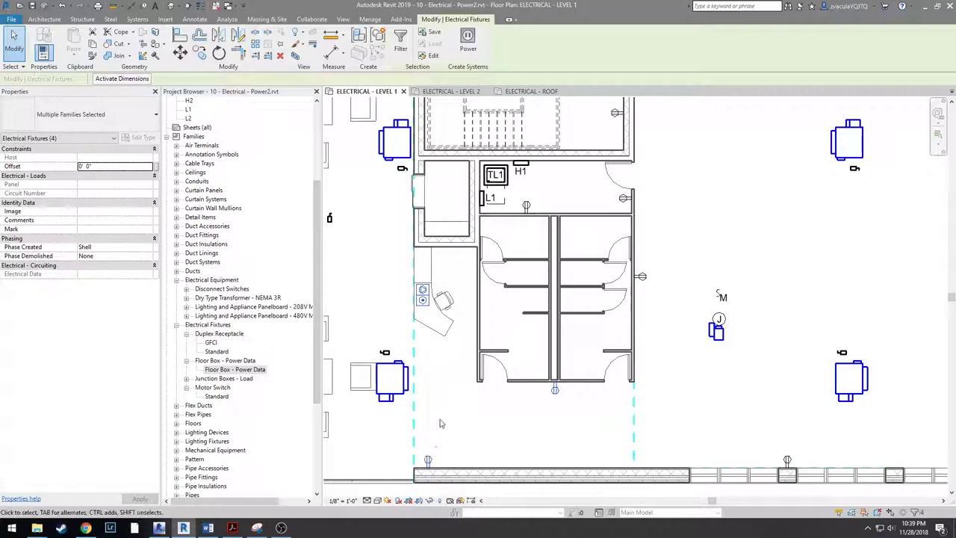
scroll(499, 178, "down", 2)
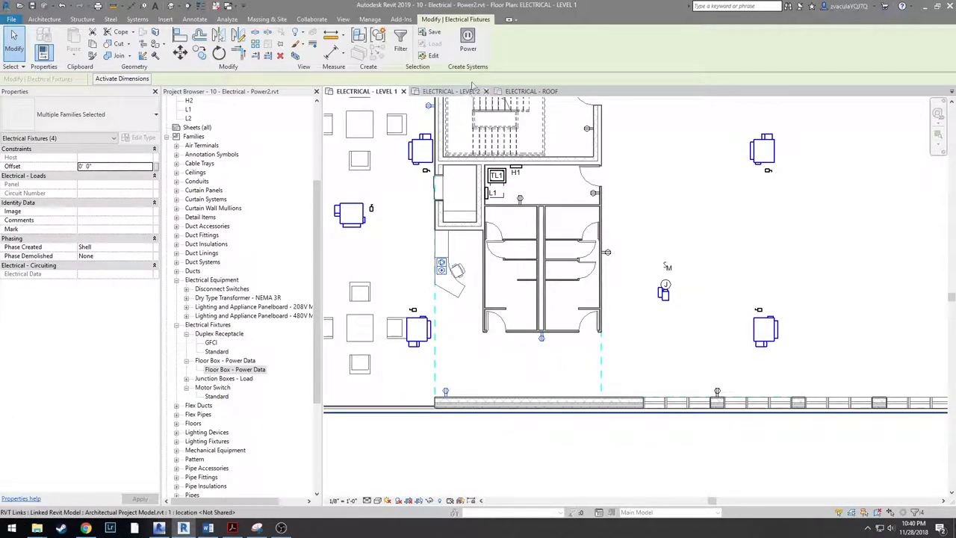
left_click(468, 39)
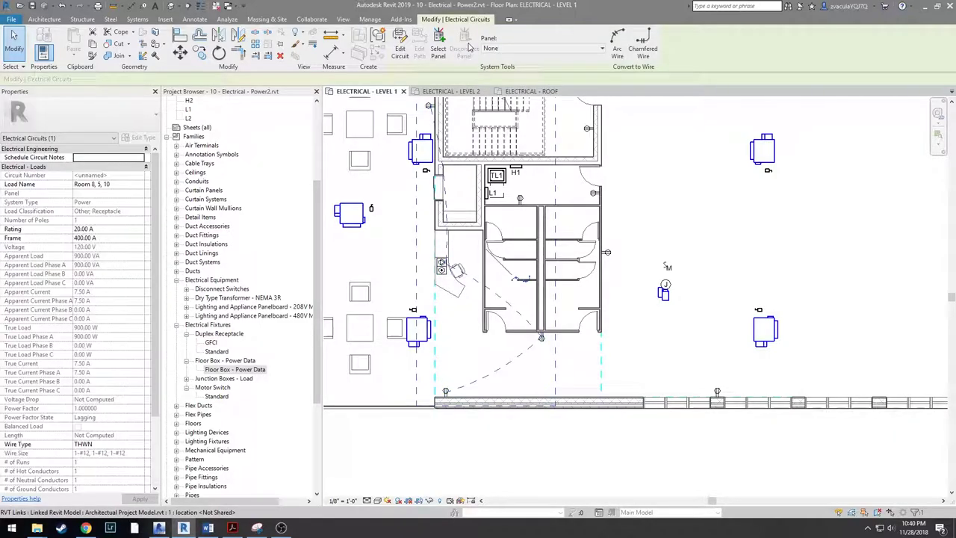
- Convert the circuit to arc wires and reshape the arc between the lounge-side stairwell receptacle and the floor box
middle_click_drag(429, 105, 431, 166)
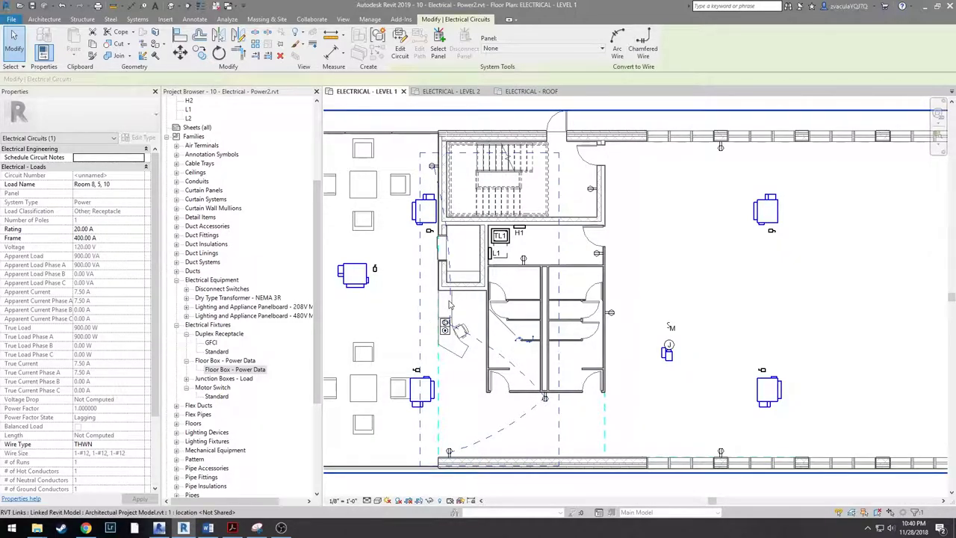
left_click(616, 45)
scroll(440, 257, "up", 3)
left_click(435, 258)
left_click_drag(443, 239, 456, 230)
left_click(469, 281)
- Bow the wire between the floor box and restroom wall-end receptacle down toward the exterior wall, and attach its upper end to the floor box's lower part
scroll(470, 282, "down", 3)
scroll(500, 383, "up", 1)
middle_click_drag(500, 379, 511, 340)
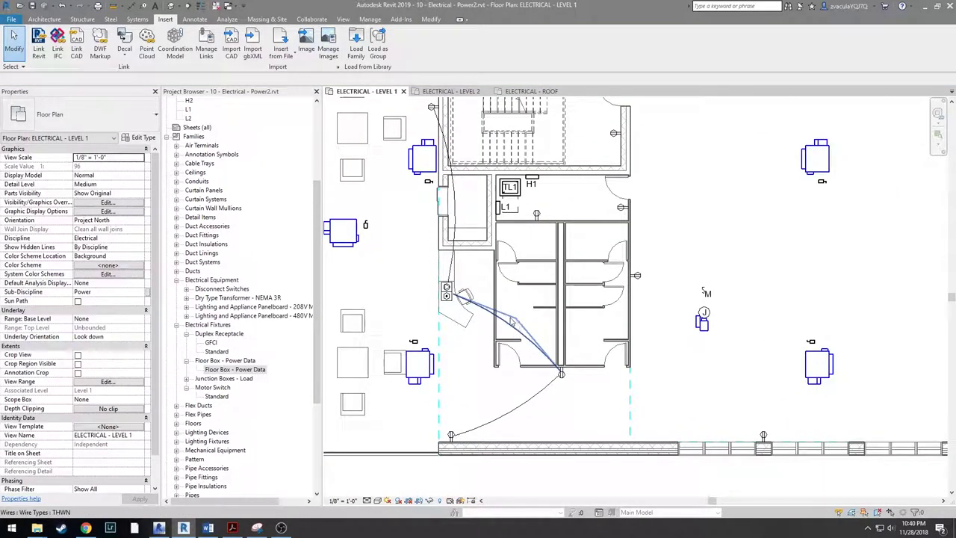
left_click(513, 321)
left_click_drag(516, 319, 489, 377)
left_click(445, 301)
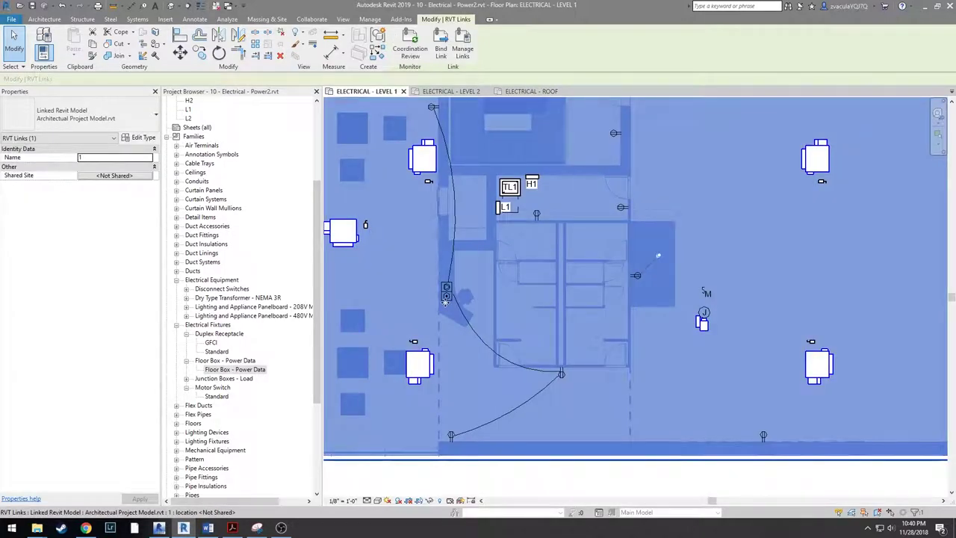
key("Escape")
left_click(448, 301)
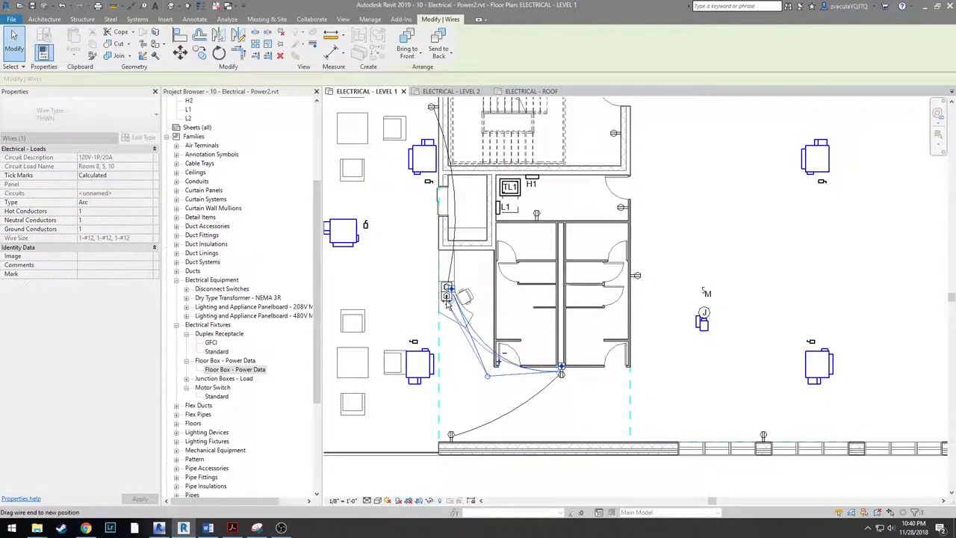
key("Escape")
scroll(544, 384, "down", 2)
scroll(549, 385, "up", 6)
left_click(549, 385)
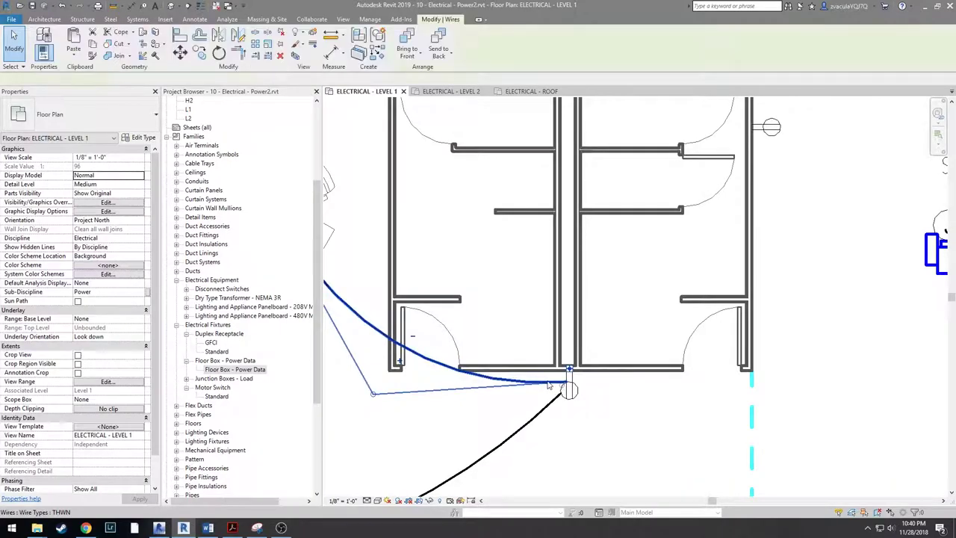
key("Escape")
scroll(502, 448, "down", 3)
left_click(498, 448)
key("Escape")
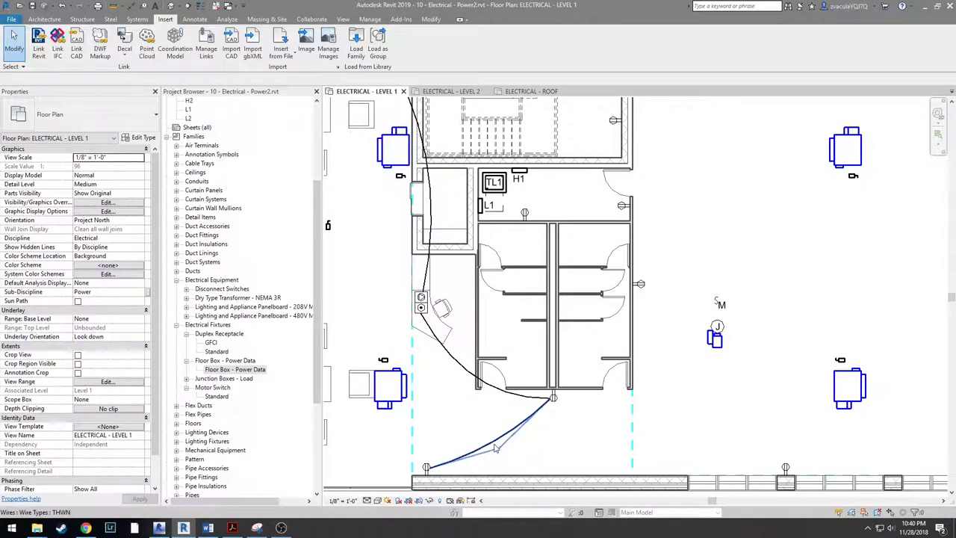
- Place a GFCI duplex receptacle on the inside of the lower wall in each of the two restrooms
left_click(213, 342)
left_click_drag(511, 346, 523, 363)
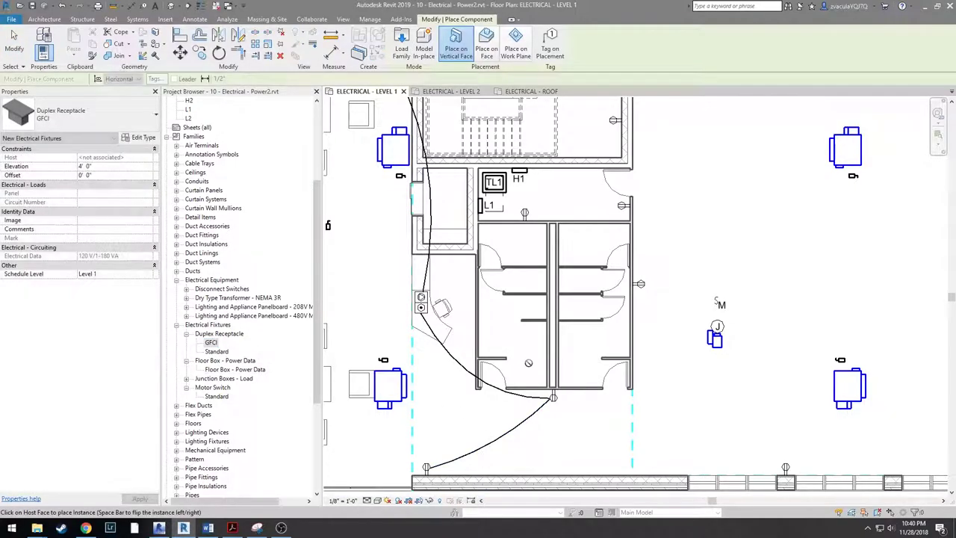
scroll(523, 363, "up", 1)
left_click(512, 385)
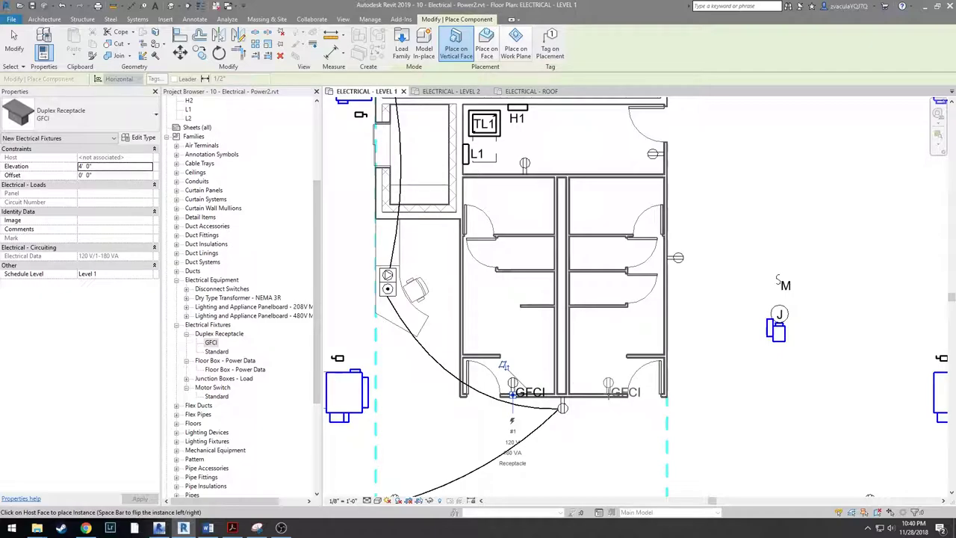
left_click(609, 383)
scroll(609, 382, "down", 2)
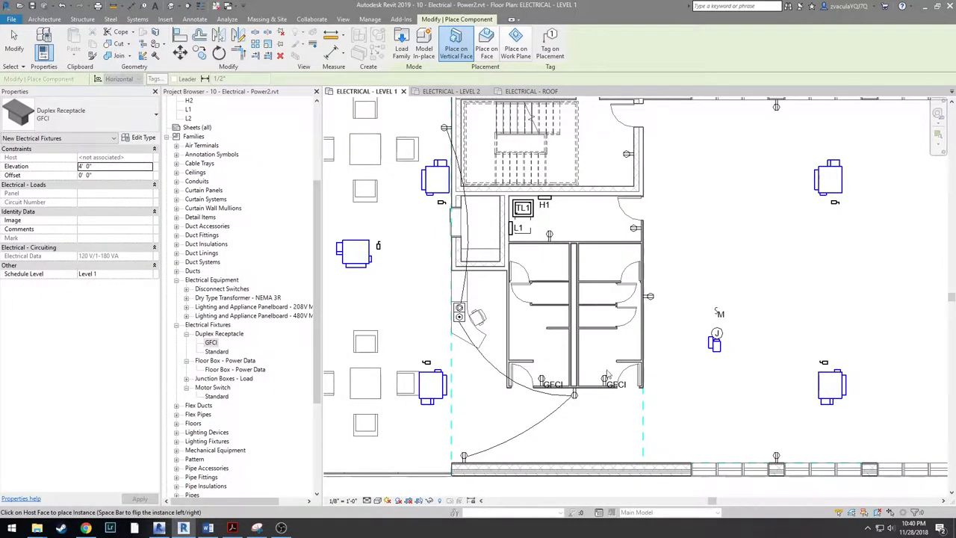
key("Escape")
key("Escape")
- Create a power circuit from both GFCI receptacles, the restrooms' outer wall receptacle, the two electrical room receptacles and the one beside the stairwell door
left_click(605, 381)
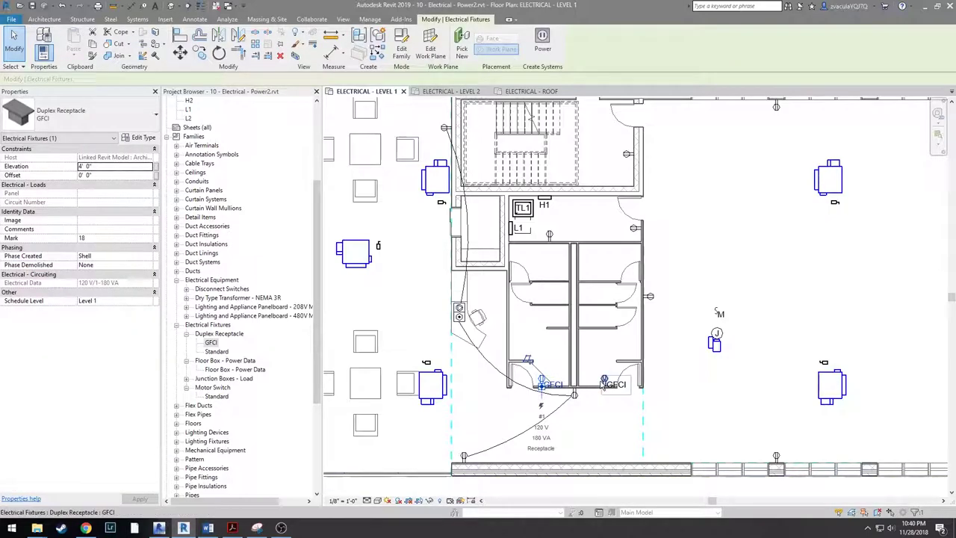
left_click(604, 383, "ctrl")
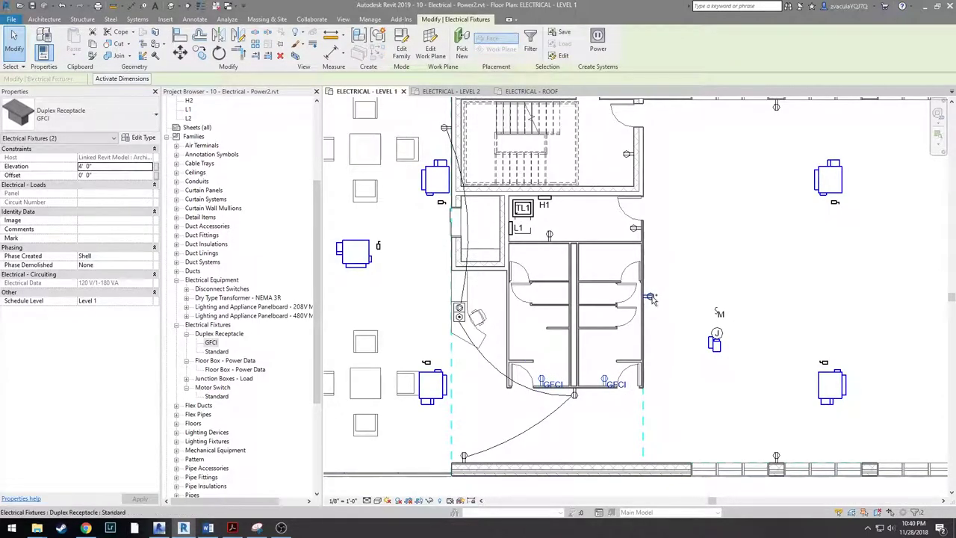
left_click(651, 298, "ctrl")
left_click(550, 235, "ctrl")
left_click(634, 228, "ctrl")
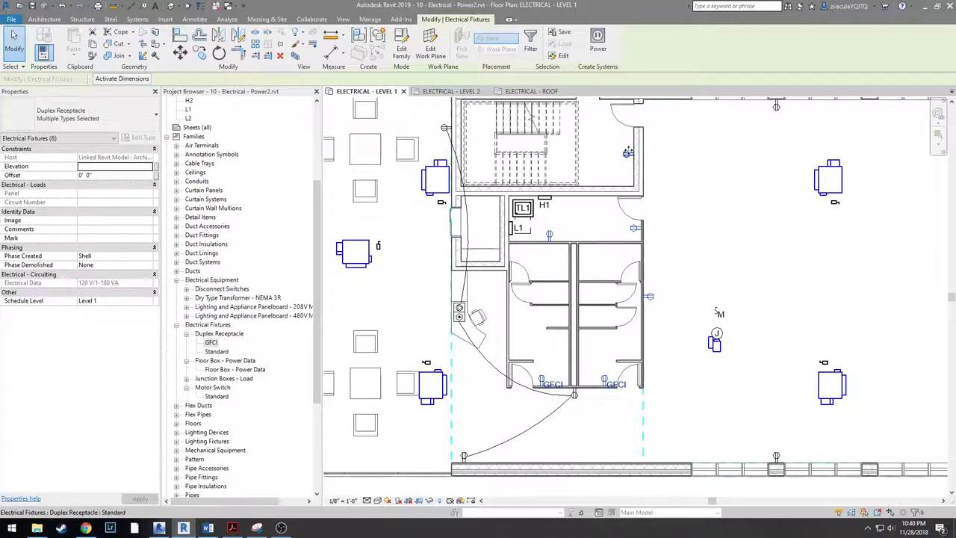
left_click(597, 35)
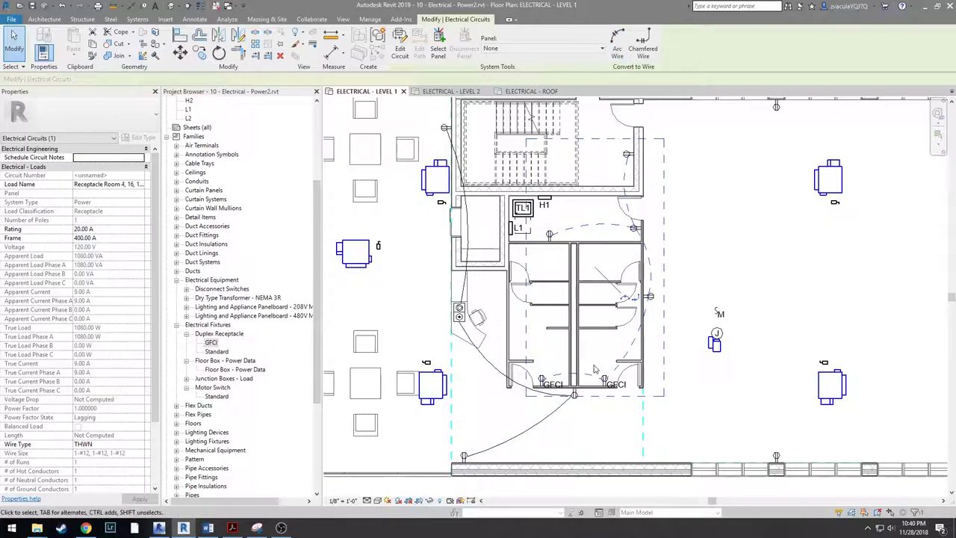
- Convert the circuit to arc wires and reconnect the stairwell receptacle's wire to the receptacle on the electrical room's lower wall
left_click(621, 40)
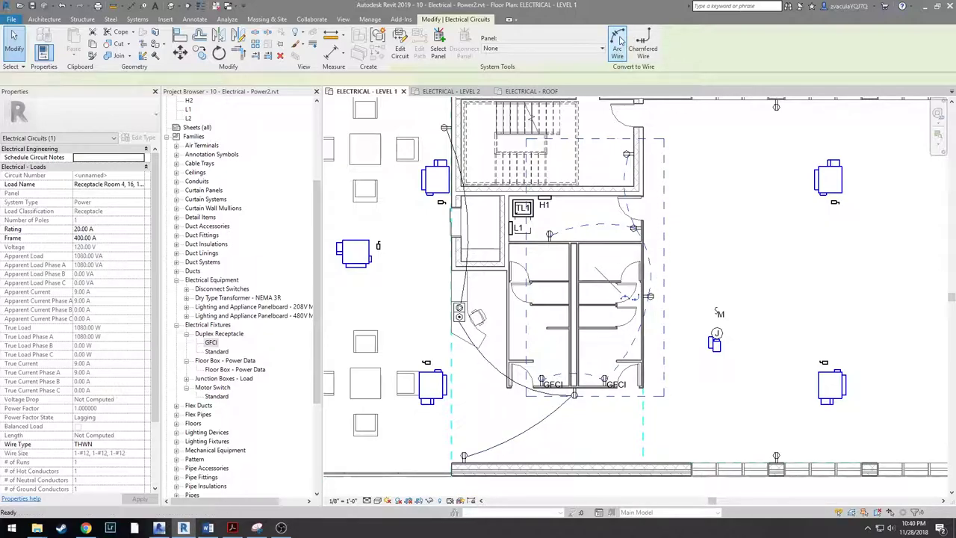
left_click(681, 200)
left_click(622, 191)
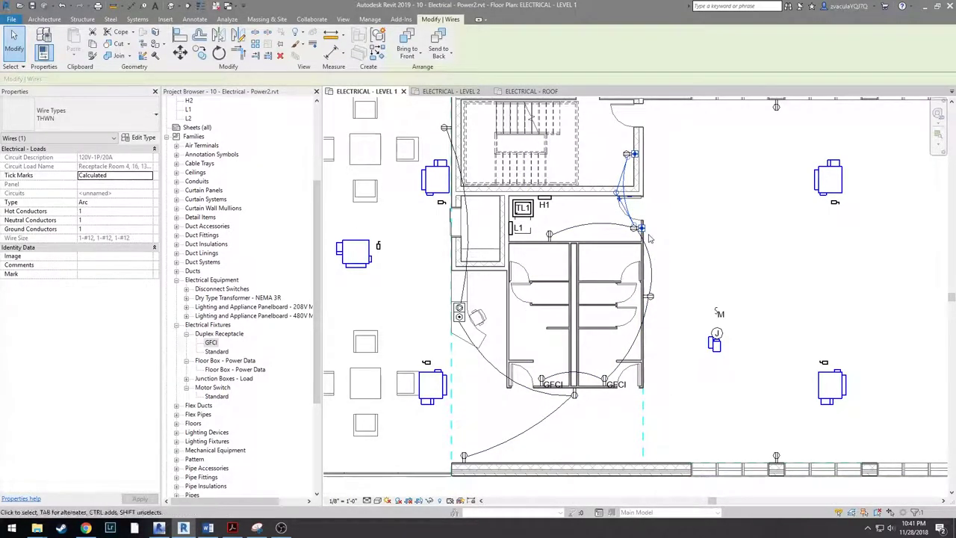
left_click_drag(640, 229, 549, 238)
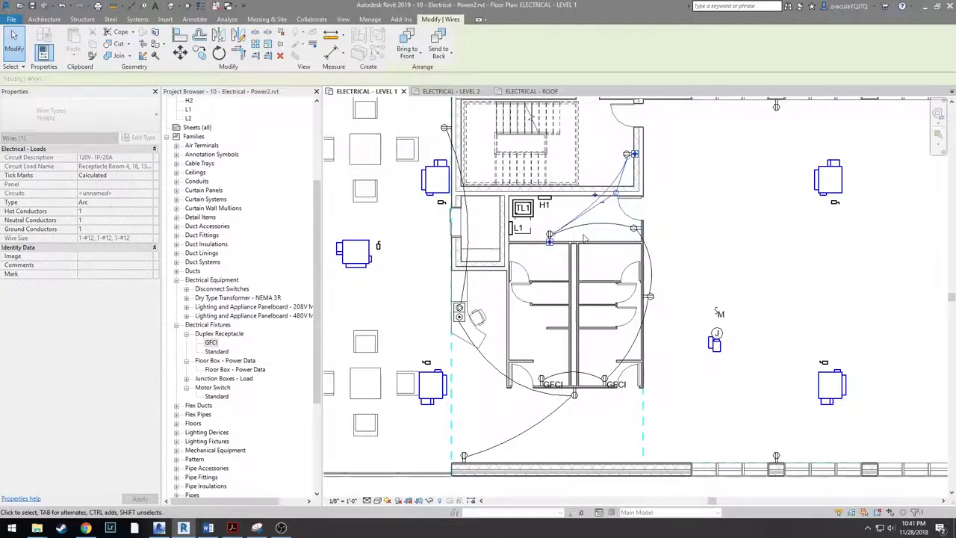
key("Escape")
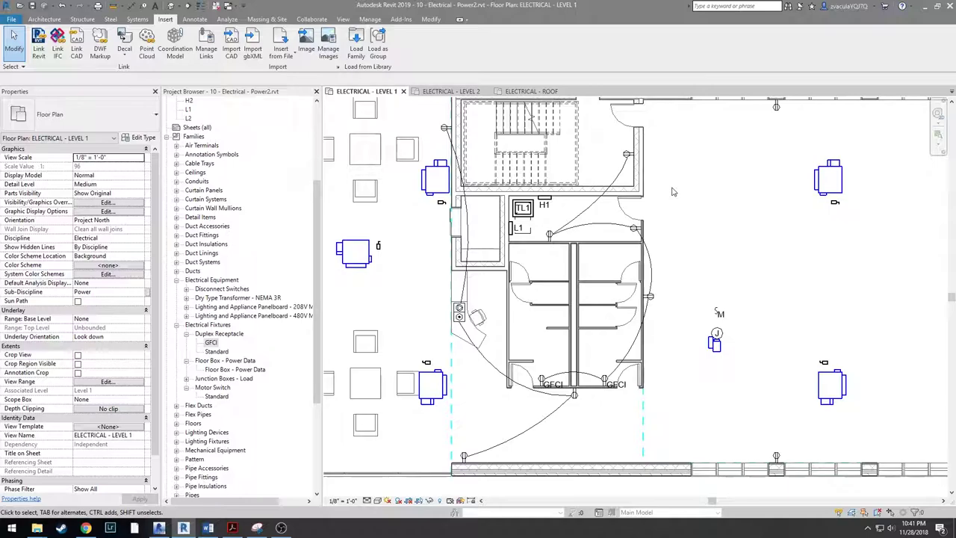
- Draw arc home run wires from the receptacle beside the stairwell door and from the lounge-side stairwell receptacle, both ending inside the stairwell
key("e")
key("w")
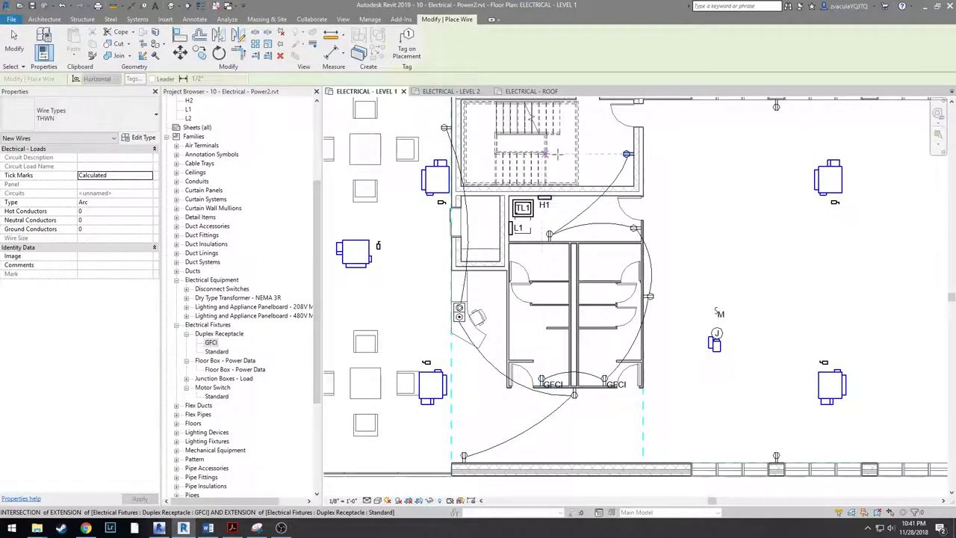
left_click(632, 154)
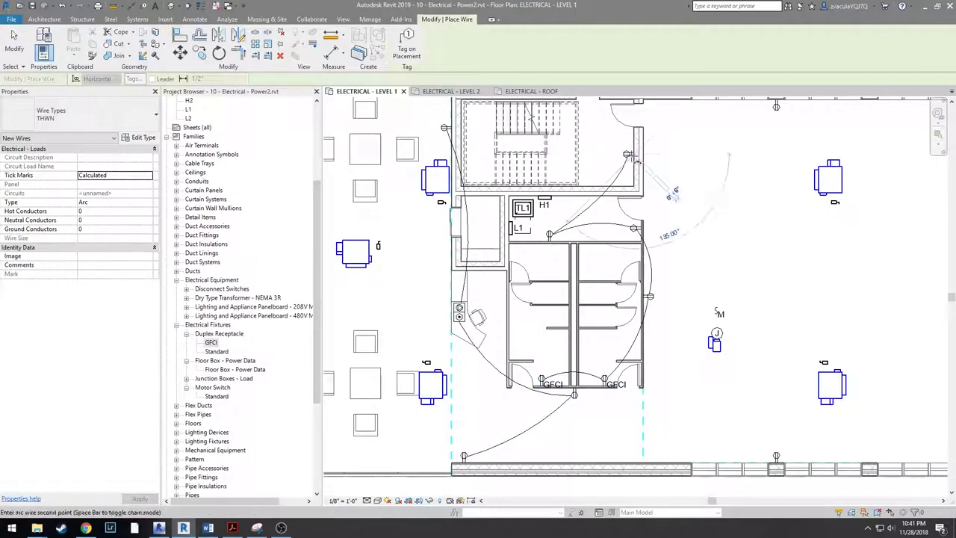
left_click(590, 149)
left_click(445, 128)
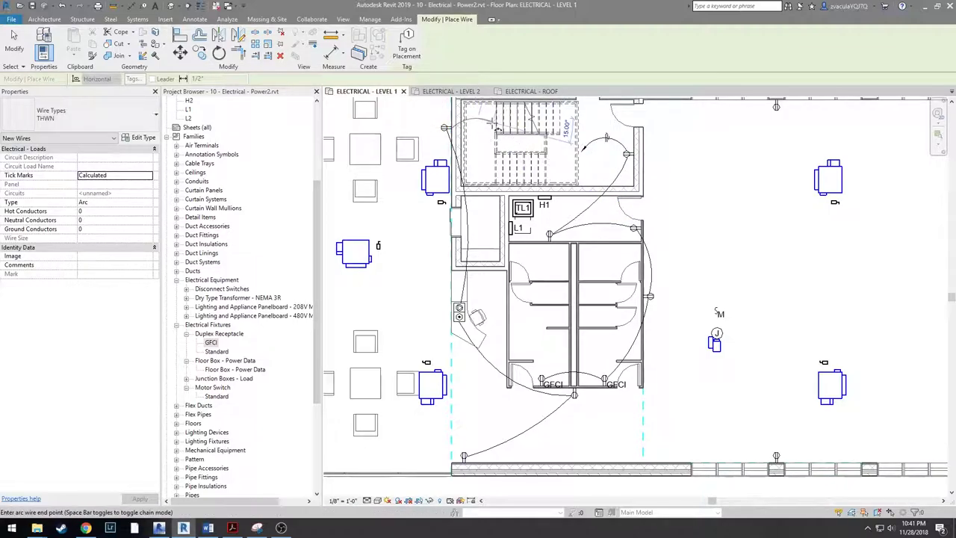
left_click(493, 124)
key("Escape")
key("Escape")
scroll(486, 126, "up", 6)
middle_click_drag(537, 212, 544, 256)
scroll(544, 256, "down", 2)
scroll(756, 320, "up", 1)
middle_click_drag(760, 320, 543, 248)
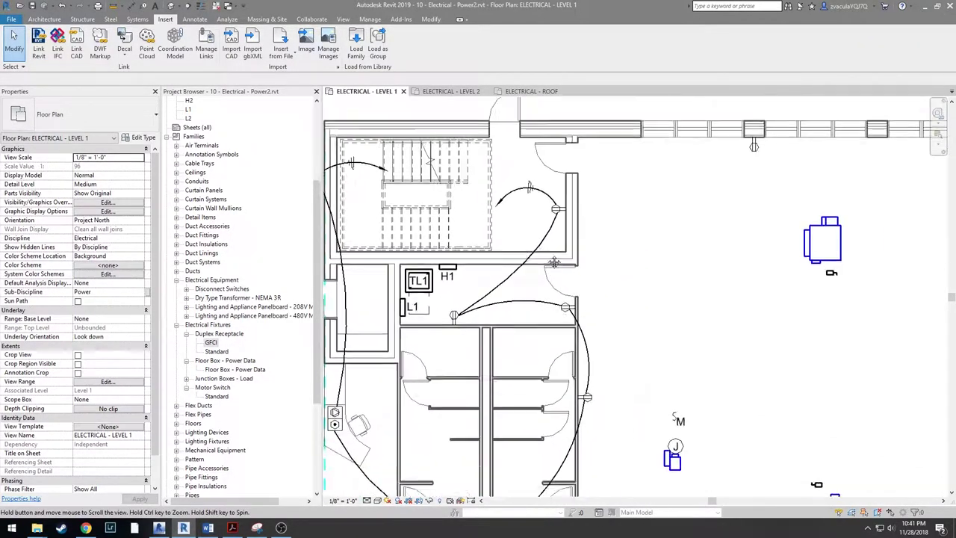
- Create a power circuit from the seven duplex receptacles along the upper, lower and end walls of the large open room
scroll(543, 248, "down", 3)
middle_click_drag(556, 286, 504, 266)
scroll(504, 266, "down", 3)
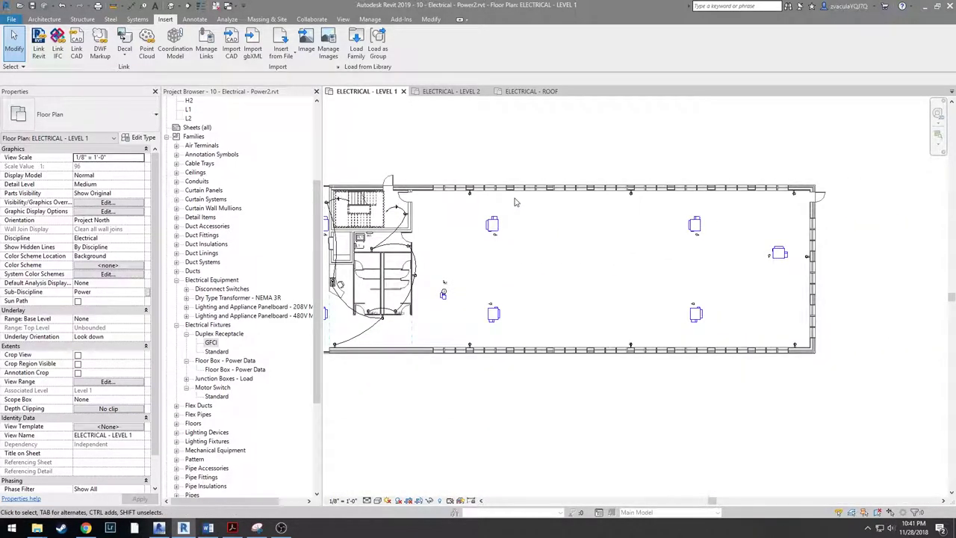
left_click_drag(449, 166, 819, 216)
left_click_drag(433, 333, 820, 387)
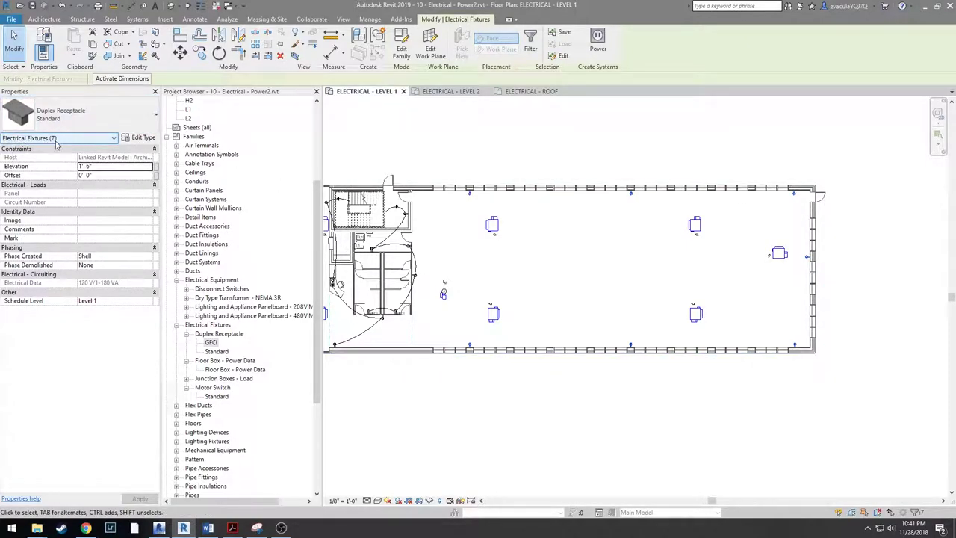
left_click(598, 42)
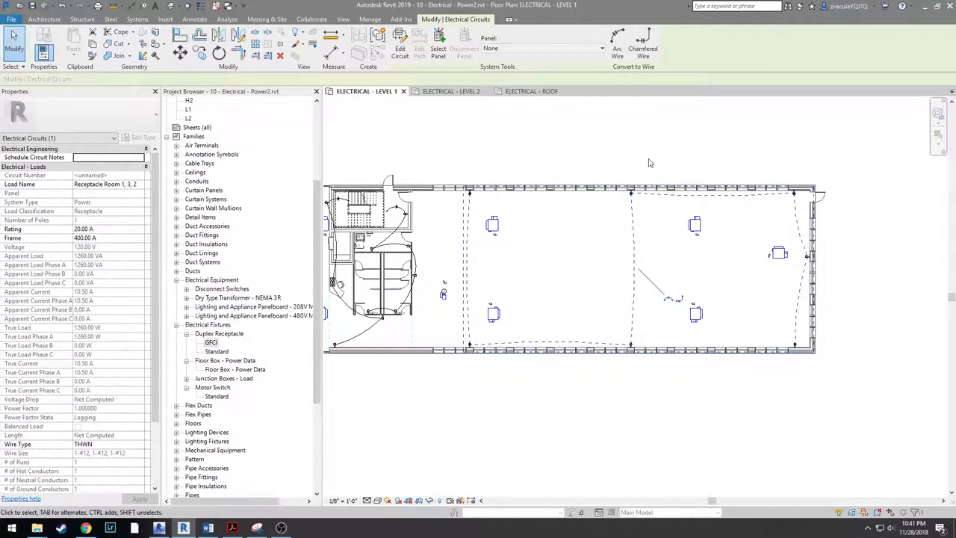
middle_click_drag(649, 162, 643, 188)
left_click(642, 188)
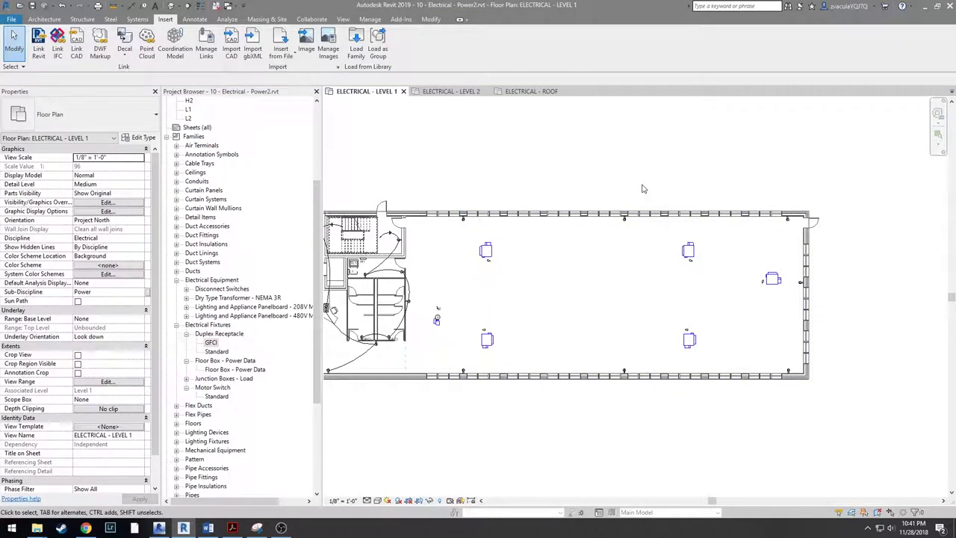
- Draw chained arc wires linking the open room's three upper-wall receptacles and the receptacle on the end wall
key("e")
key("w")
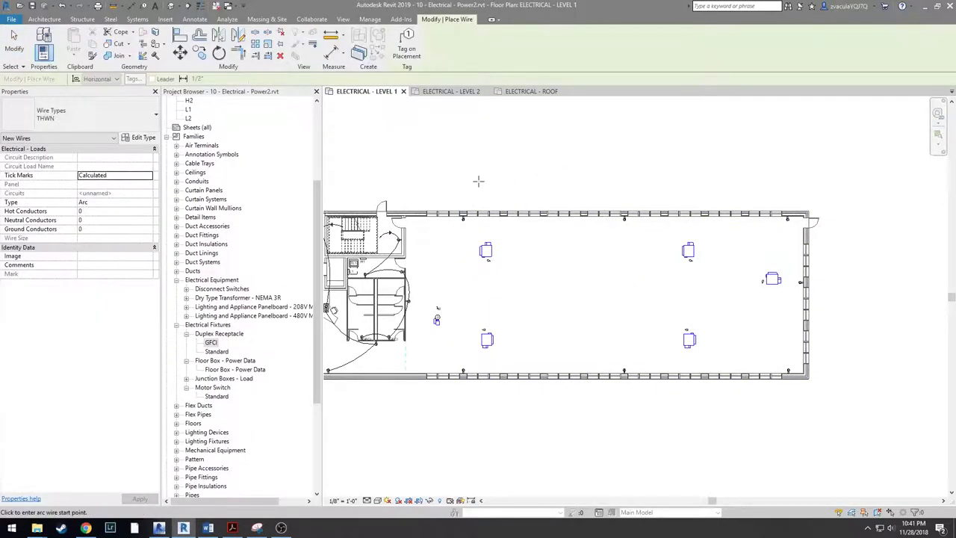
scroll(478, 195, "up", 2)
left_click(481, 239)
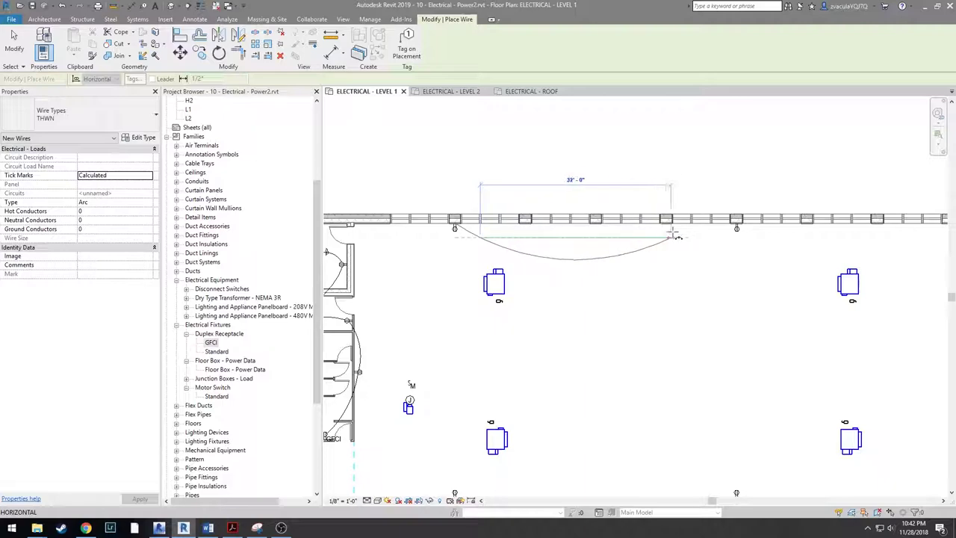
left_click(737, 228)
middle_click_drag(832, 255, 674, 248)
left_click(865, 218)
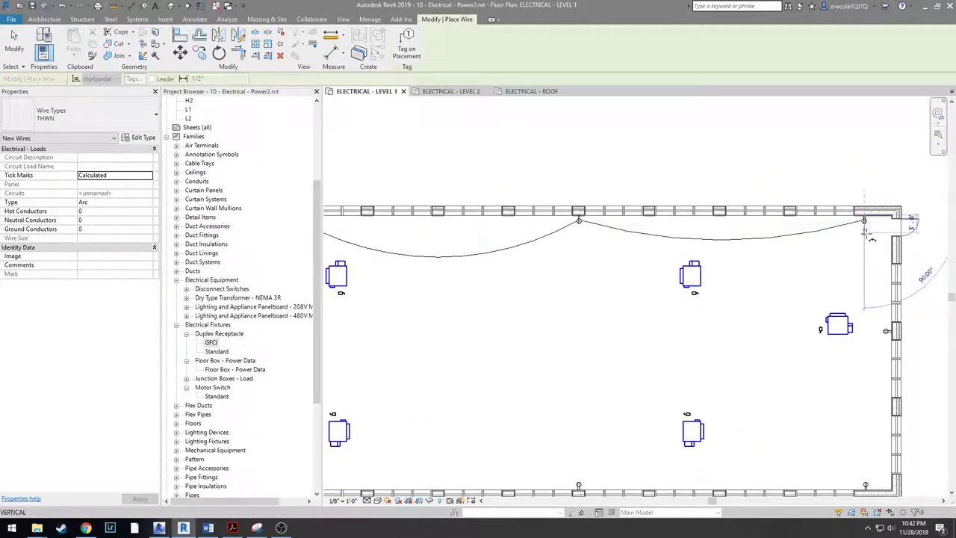
left_click(889, 330)
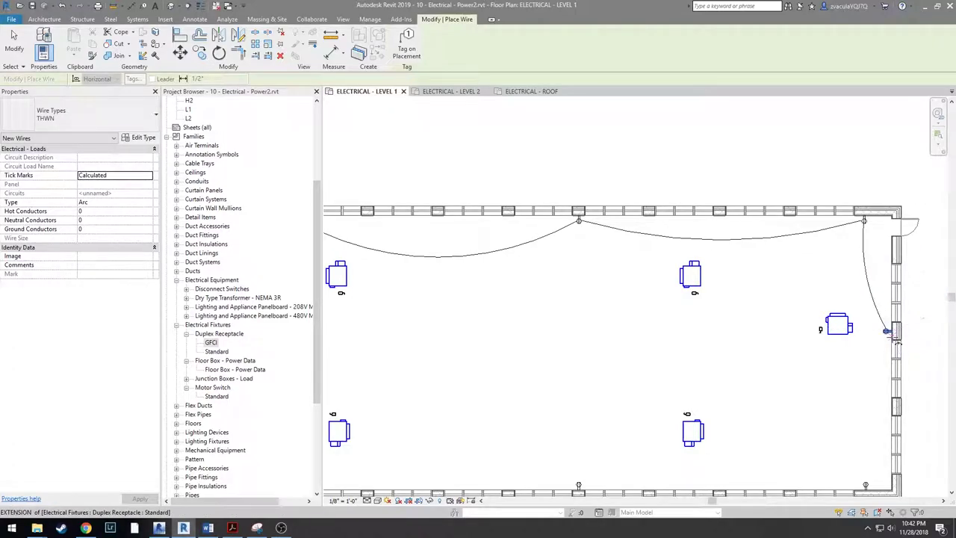
- Continue the arc wires from the end-wall receptacle to the lower corner receptacle and on to the middle one on the lower wall
middle_click_drag(900, 337, 880, 266)
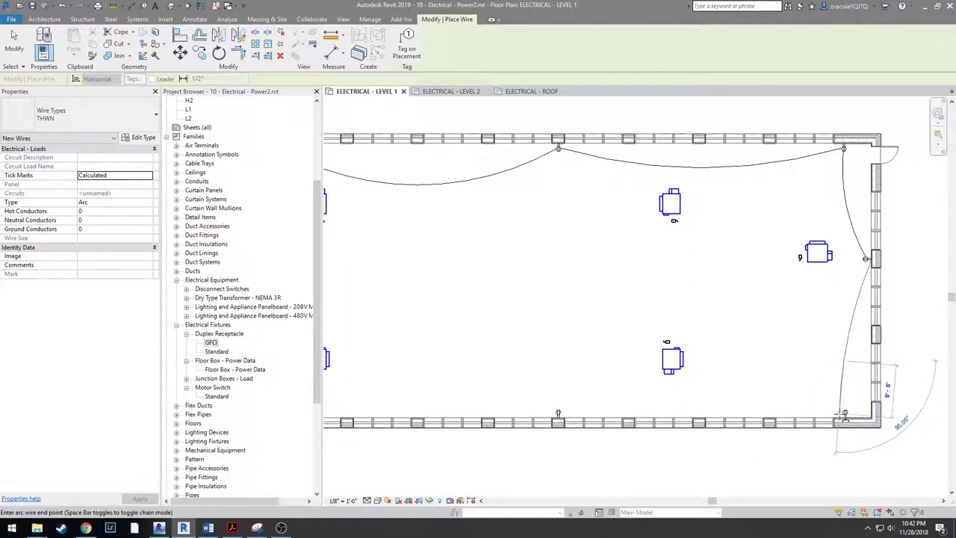
scroll(850, 425, "up", 2)
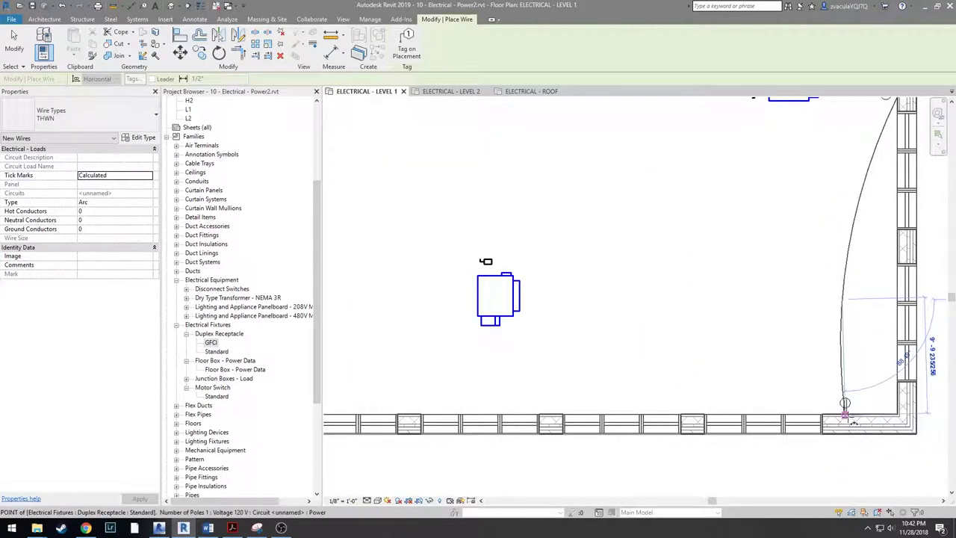
scroll(850, 423, "up", 2)
scroll(850, 424, "down", 3)
left_click(838, 408)
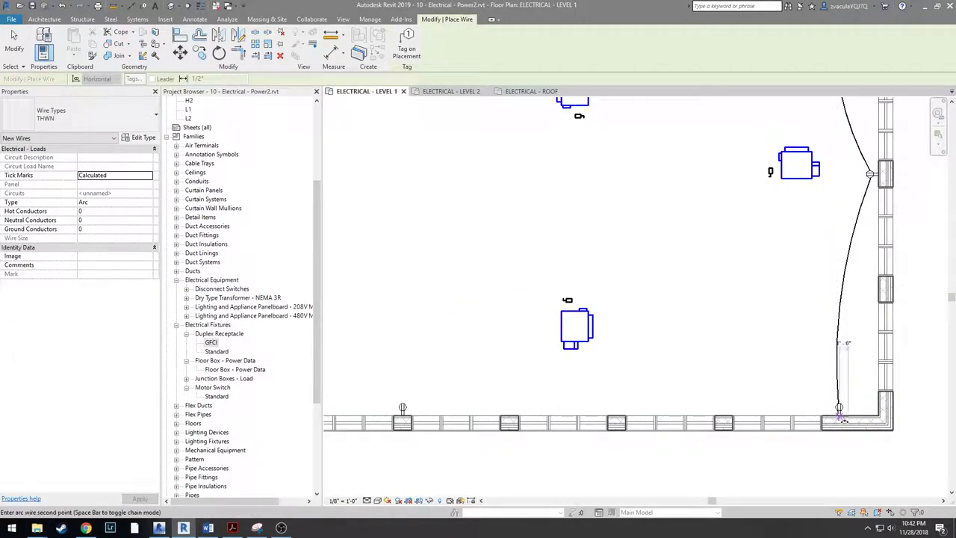
left_click(401, 409)
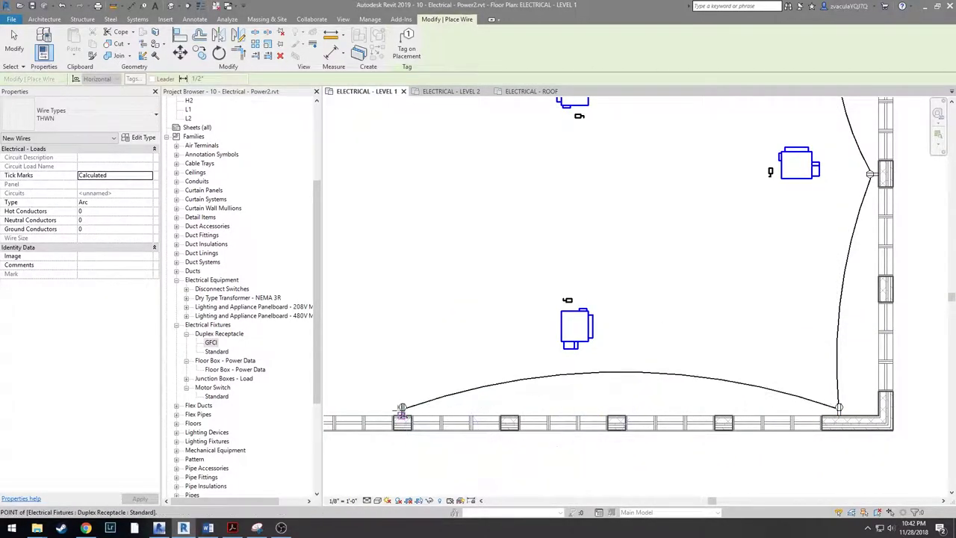
middle_click_drag(376, 380, 679, 394)
scroll(667, 404, "down", 1)
key("Escape")
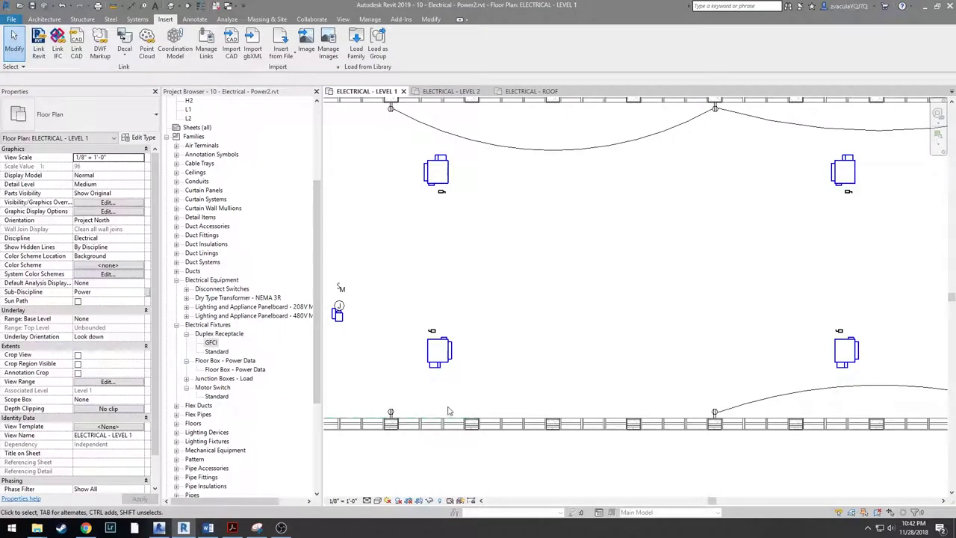
- Draw an arc wire from the middle lower-wall receptacle to the lower-wall receptacle nearest the restrooms
left_click(390, 415)
scroll(389, 407, "up", 2)
middle_click_drag(388, 403, 565, 391)
scroll(565, 391, "up", 3)
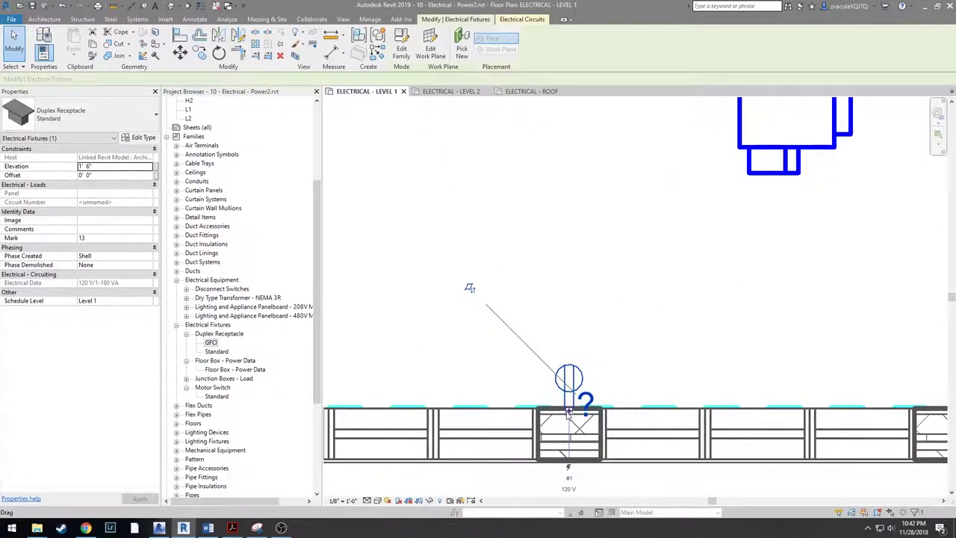
scroll(569, 414, "down", 5)
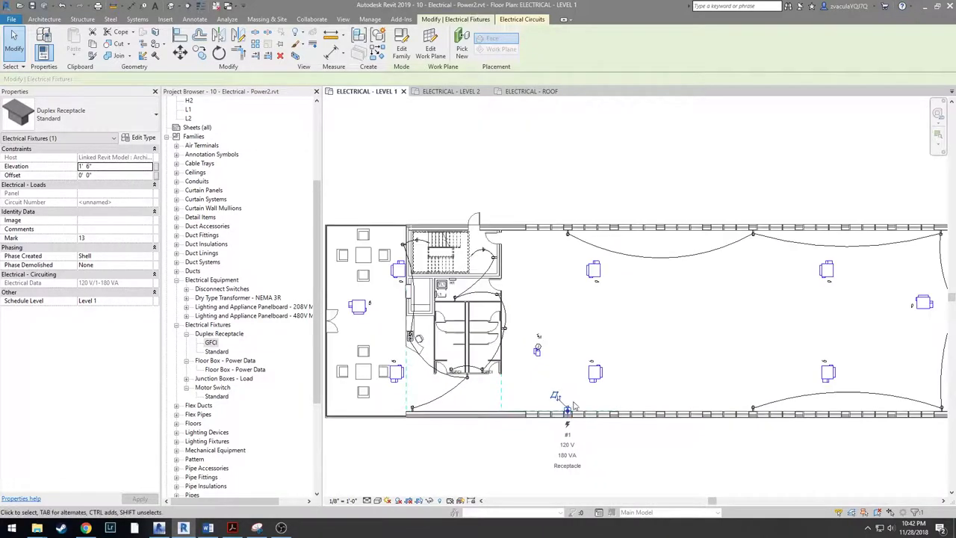
middle_click_drag(684, 384, 648, 389)
key("e")
key("w")
left_click(718, 413)
left_click(617, 398)
key("Escape")
scroll(657, 448, "down", 3)
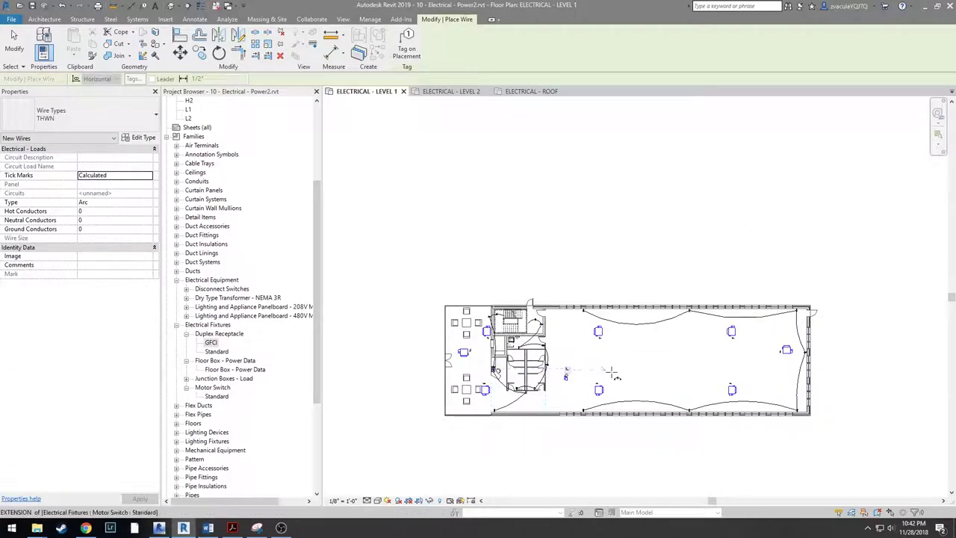
- Draw an arc home run wire from the open room's upper-wall receptacle nearest the stairwell, ending short of the stairwell
scroll(576, 298, "up", 3)
scroll(568, 321, "up", 2)
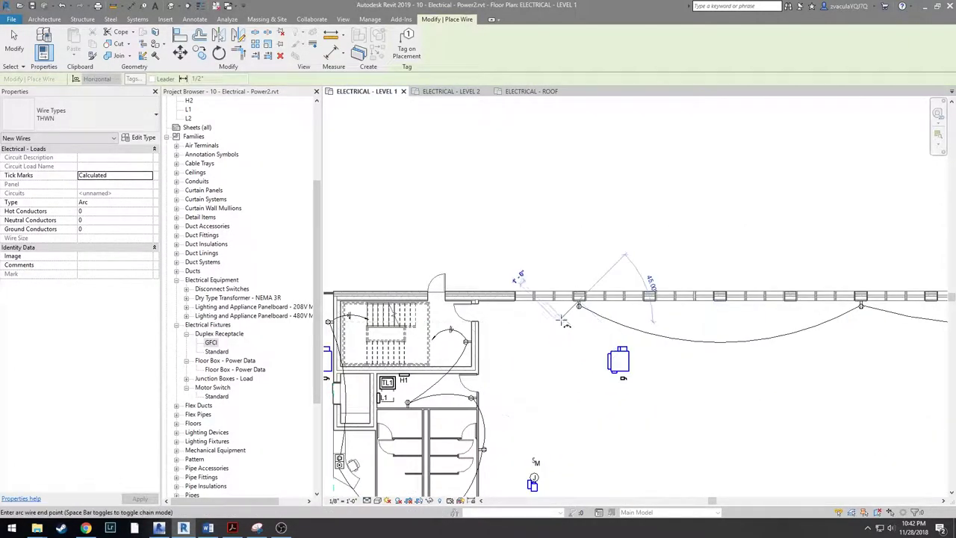
scroll(589, 359, "down", 2)
key("Escape")
scroll(594, 307, "up", 4)
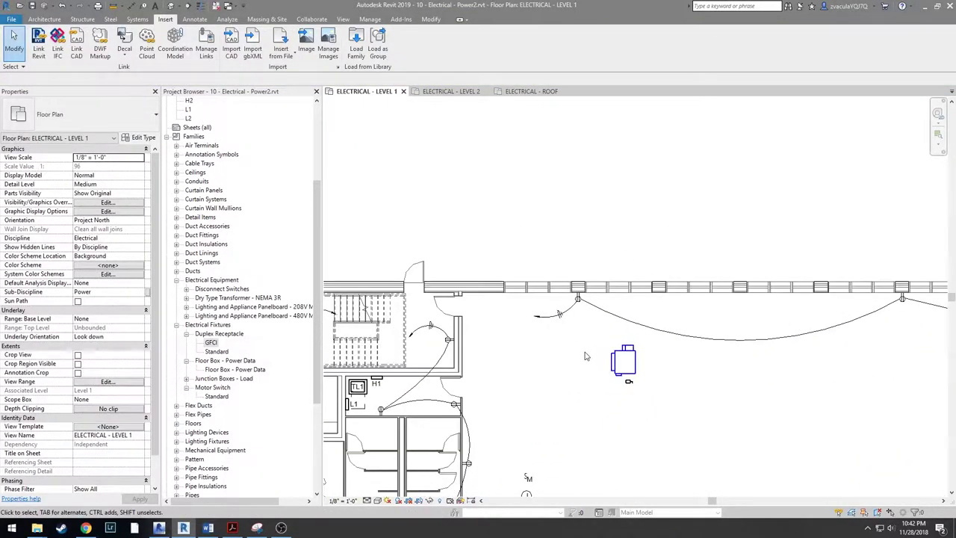
- Create a power circuit from the three lounge mechanical units and their disconnect switches
scroll(594, 307, "down", 4)
scroll(732, 320, "up", 3)
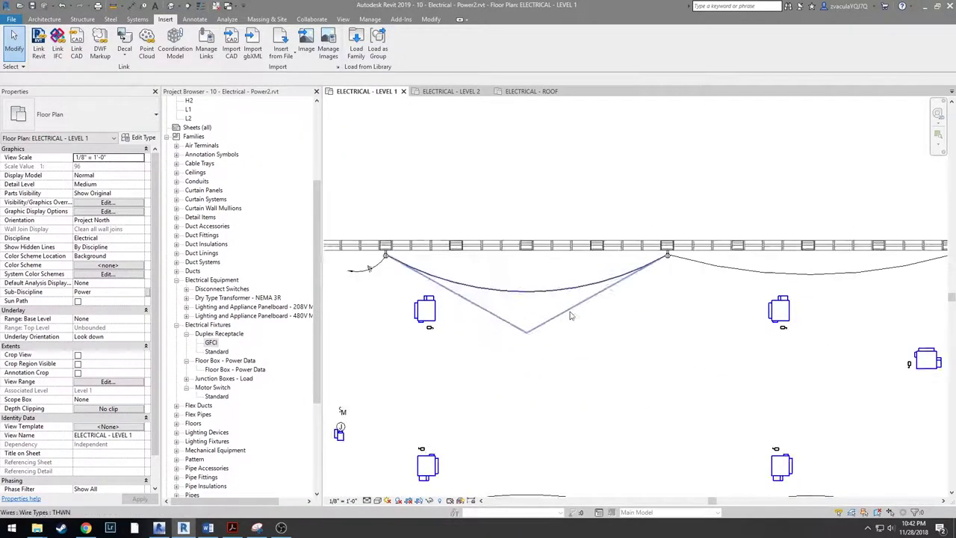
scroll(850, 426, "down", 2)
scroll(647, 375, "up", 2)
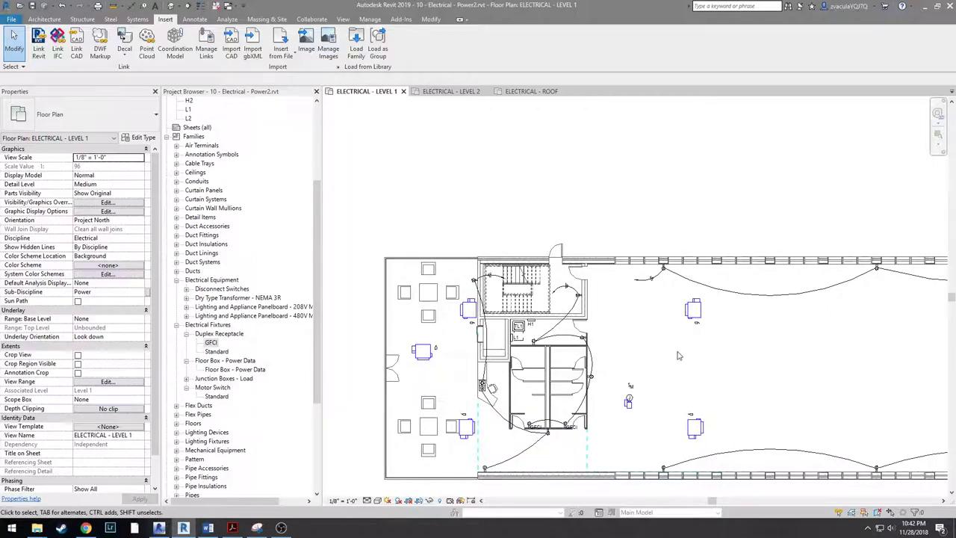
scroll(502, 366, "up", 2)
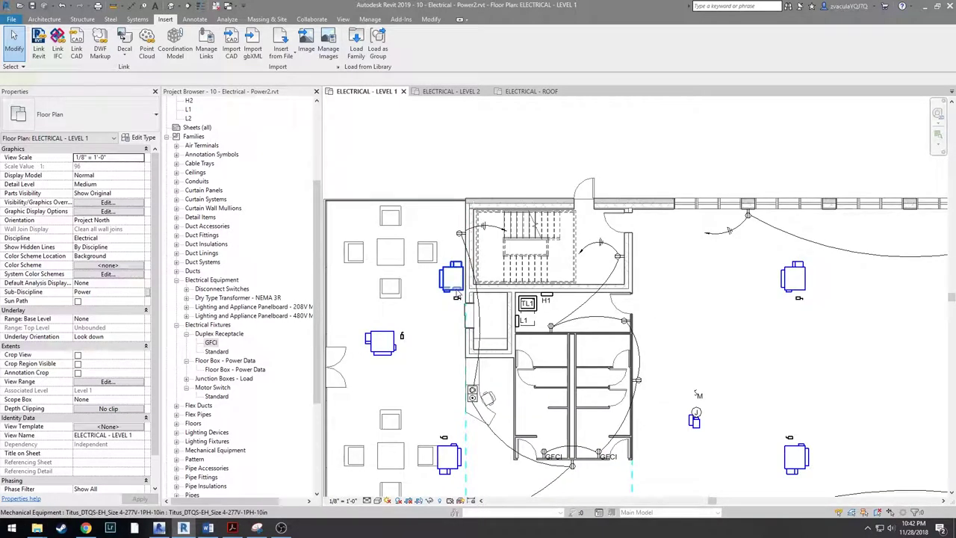
left_click(457, 296)
left_click(458, 298, "ctrl")
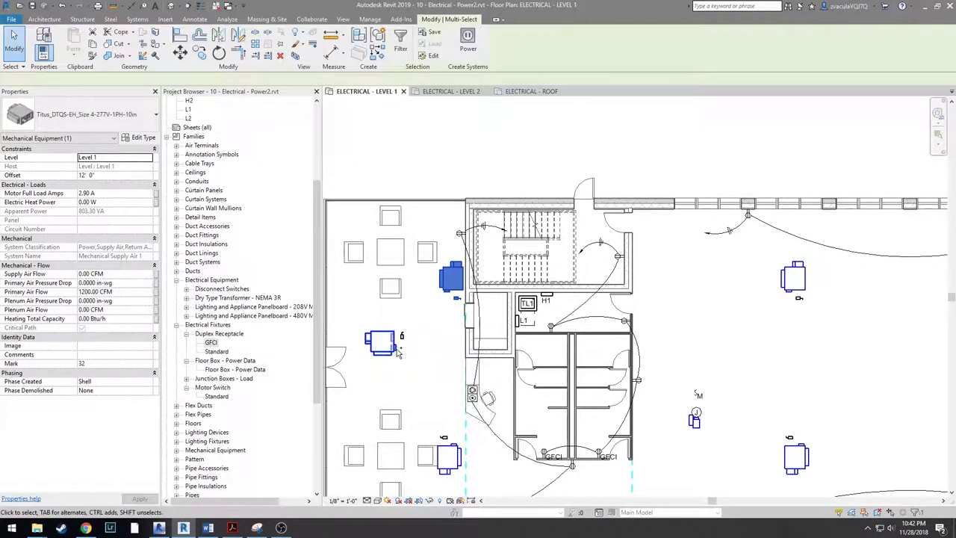
left_click(404, 338, "ctrl")
left_click(403, 338, "ctrl")
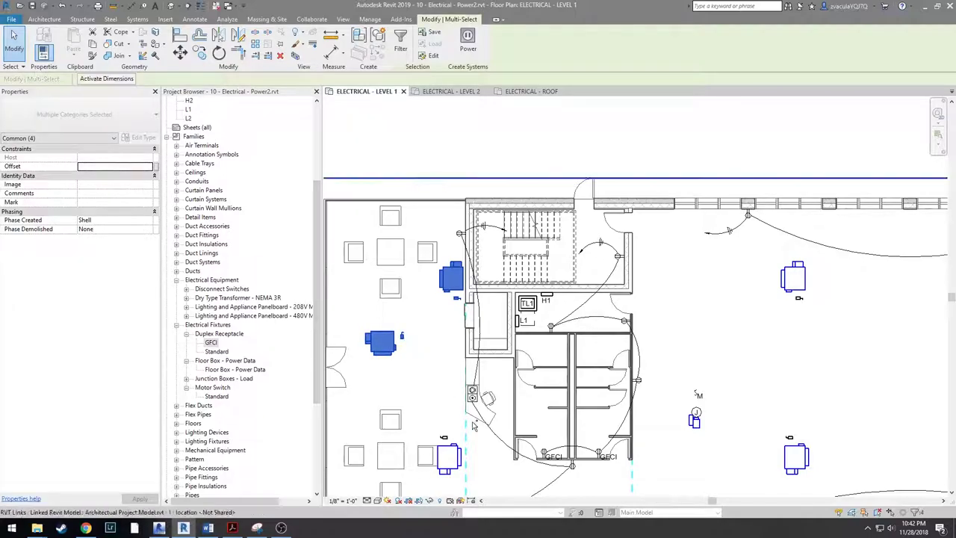
left_click(446, 439, "ctrl")
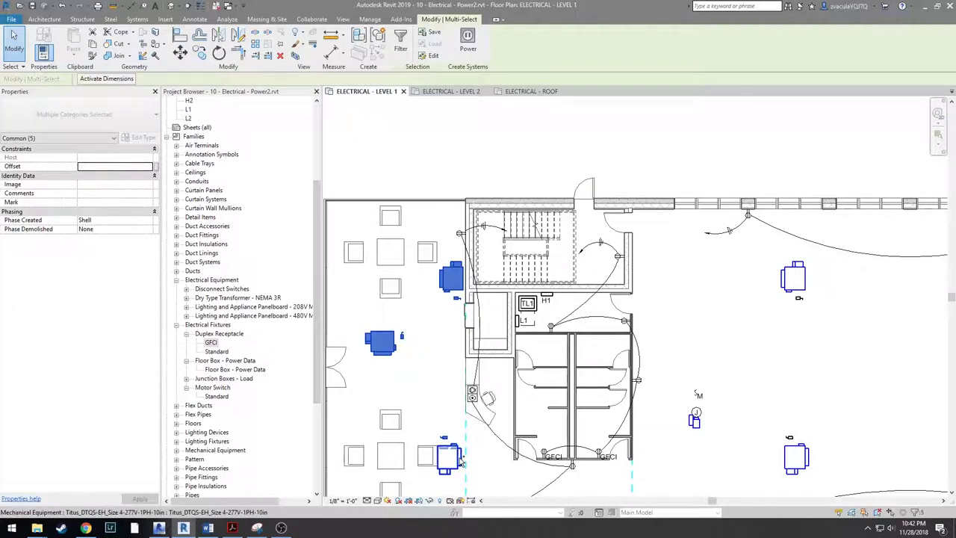
left_click(462, 463, "ctrl")
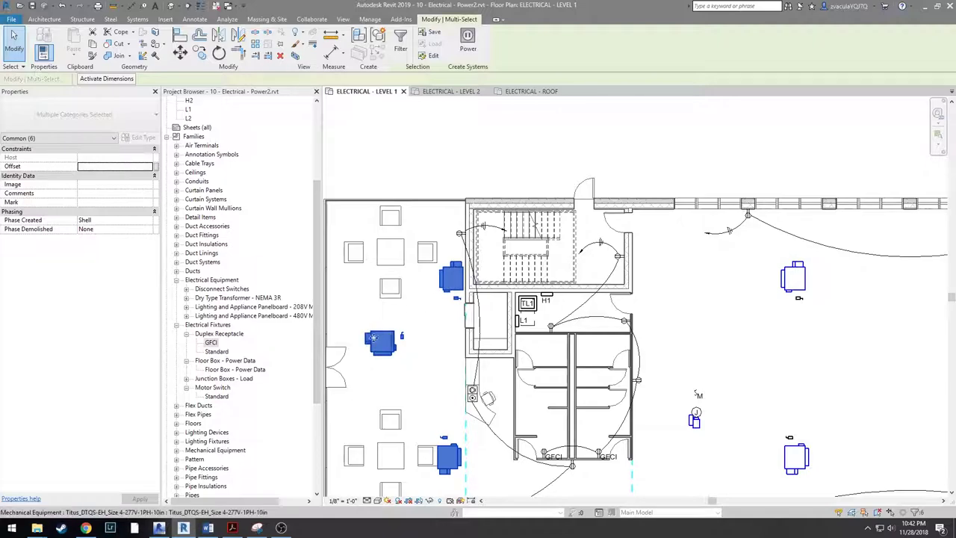
middle_click_drag(431, 301, 473, 311)
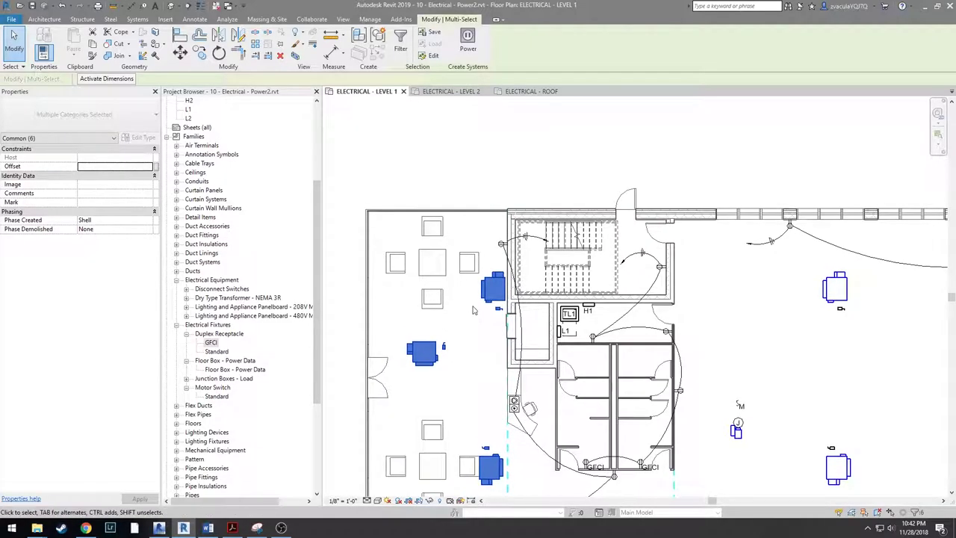
left_click(468, 41)
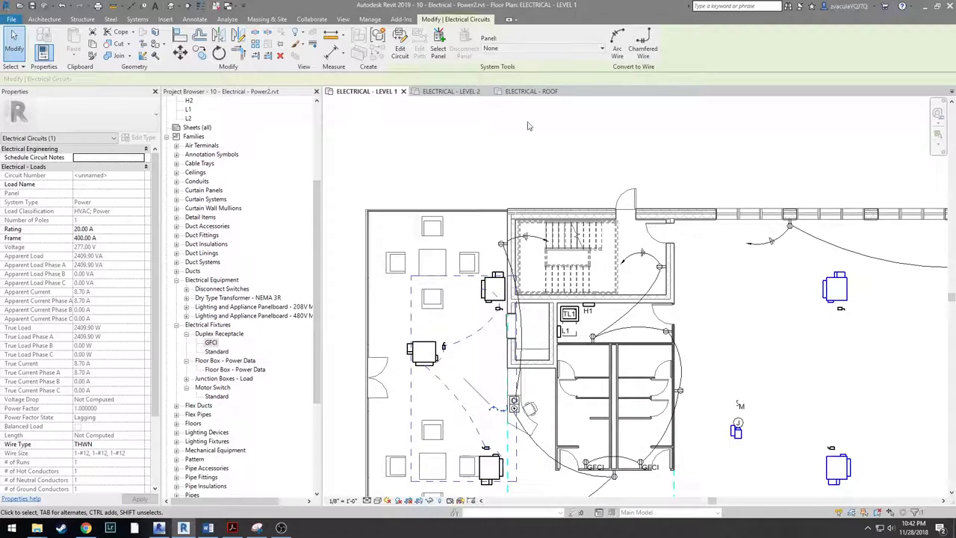
- Convert the circuit to arc wires and move the wire end inside the unit beside the stairwell to that unit's lower edge
scroll(538, 245, "up", 4)
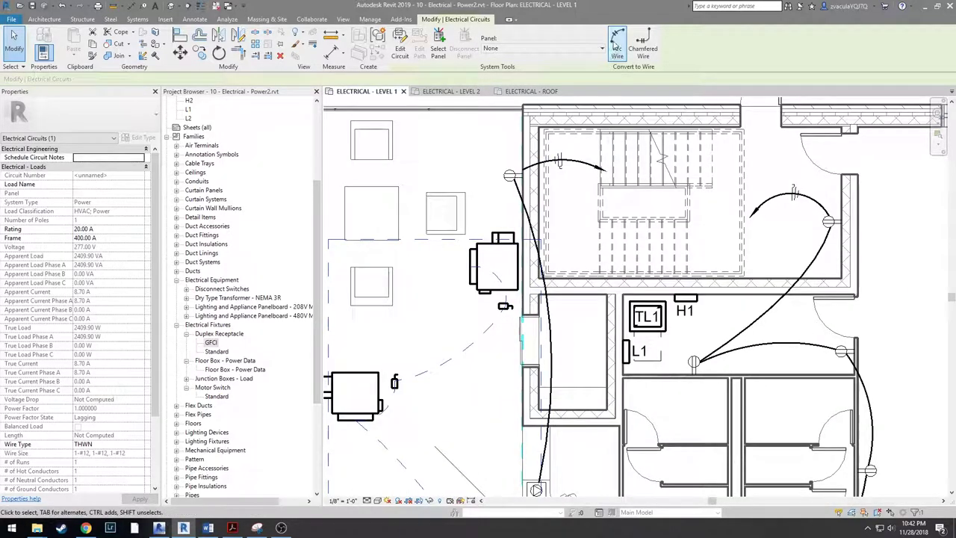
left_click(617, 42)
scroll(434, 306, "down", 3)
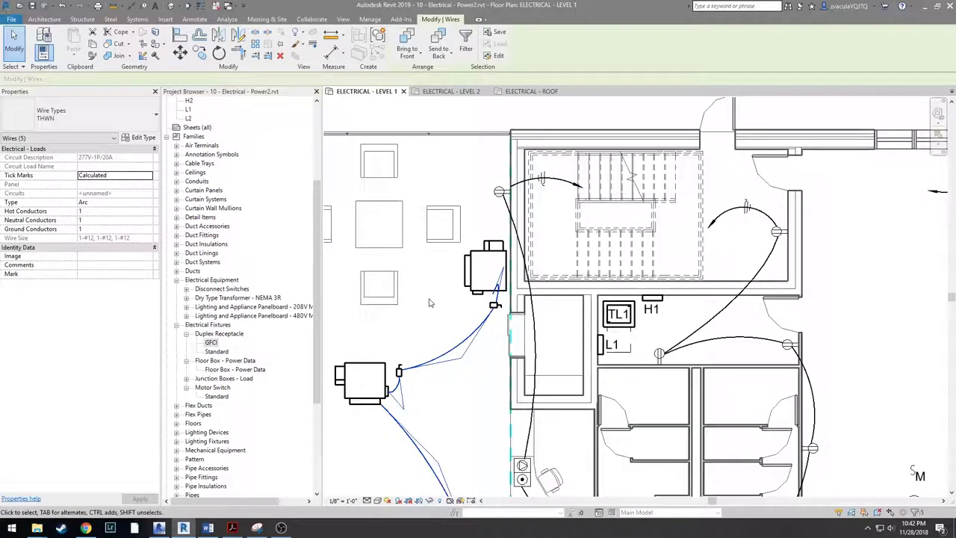
scroll(462, 314, "up", 3)
left_click(469, 307)
left_click(505, 279)
scroll(509, 279, "up", 3)
left_click_drag(518, 213, 492, 274)
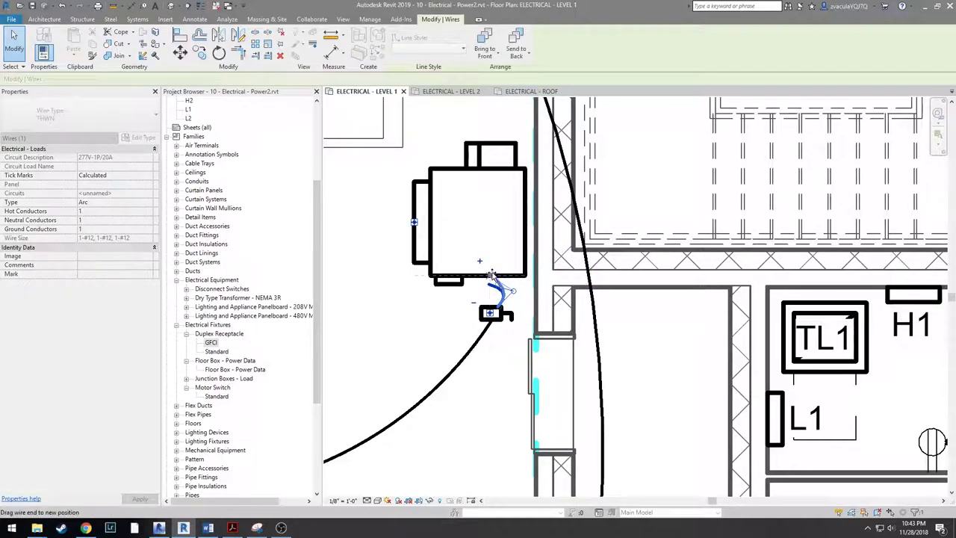
left_click(514, 305)
- Check the lounge wires and the disconnect switches beside the stairwell unit and the middle unit
scroll(511, 315, "down", 3)
middle_click_drag(499, 382, 591, 278)
scroll(486, 323, "up", 1)
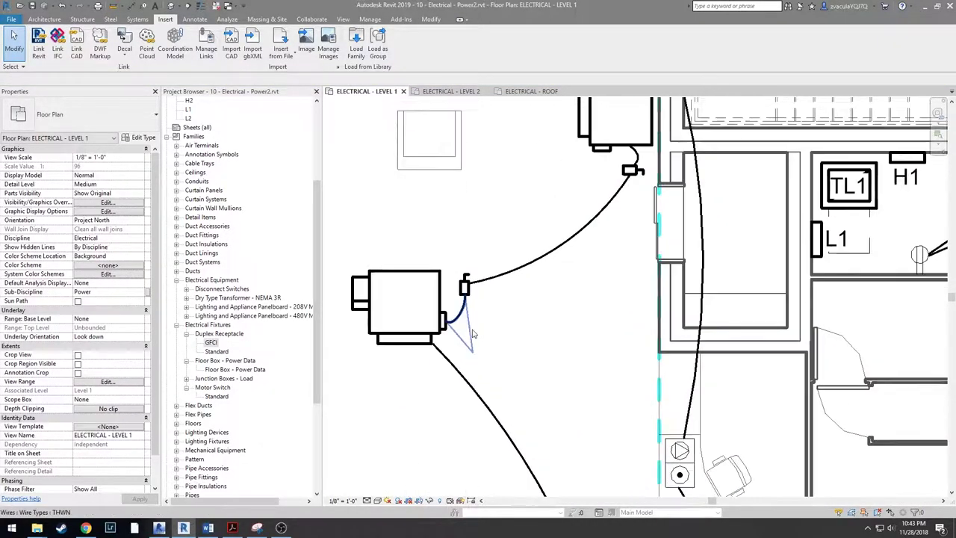
left_click(443, 364)
scroll(448, 358, "down", 2)
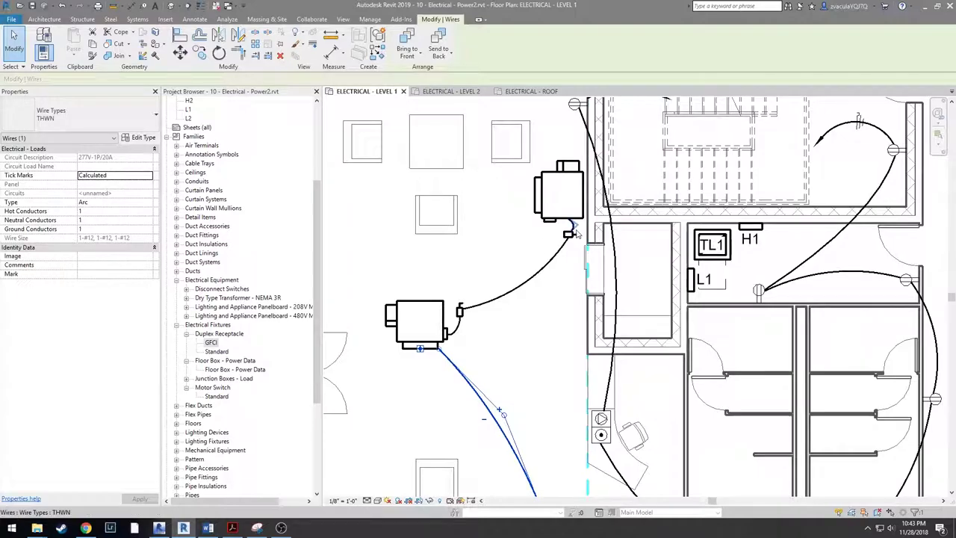
scroll(573, 245, "up", 3)
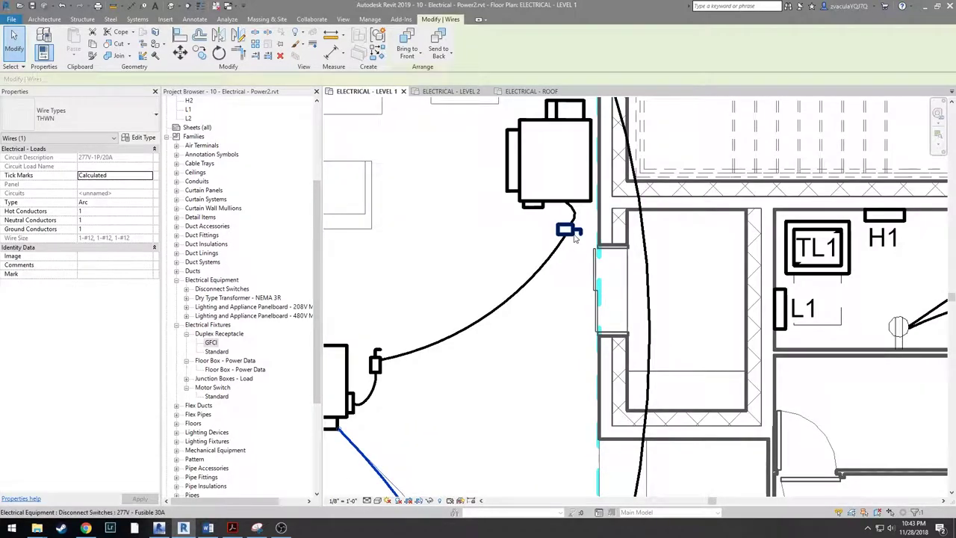
left_click(576, 235)
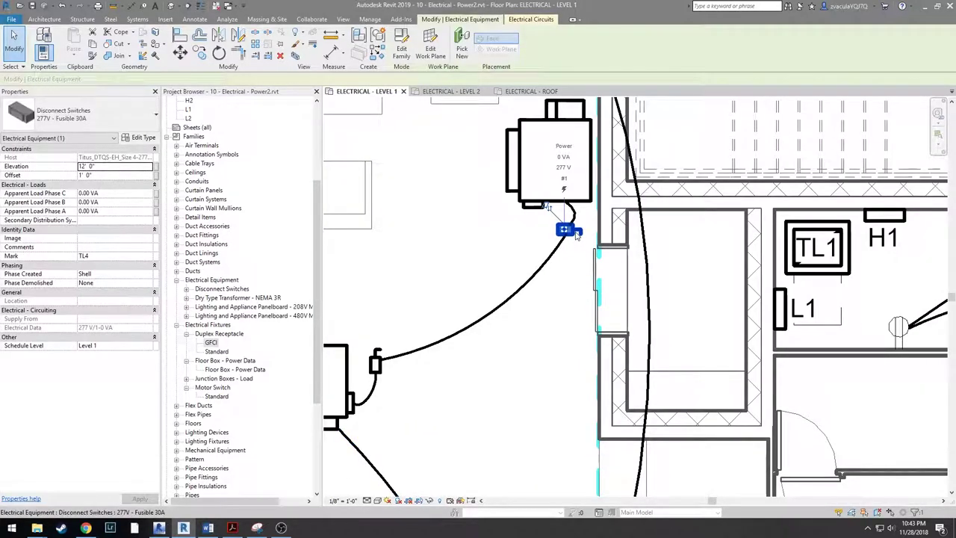
left_click(378, 361)
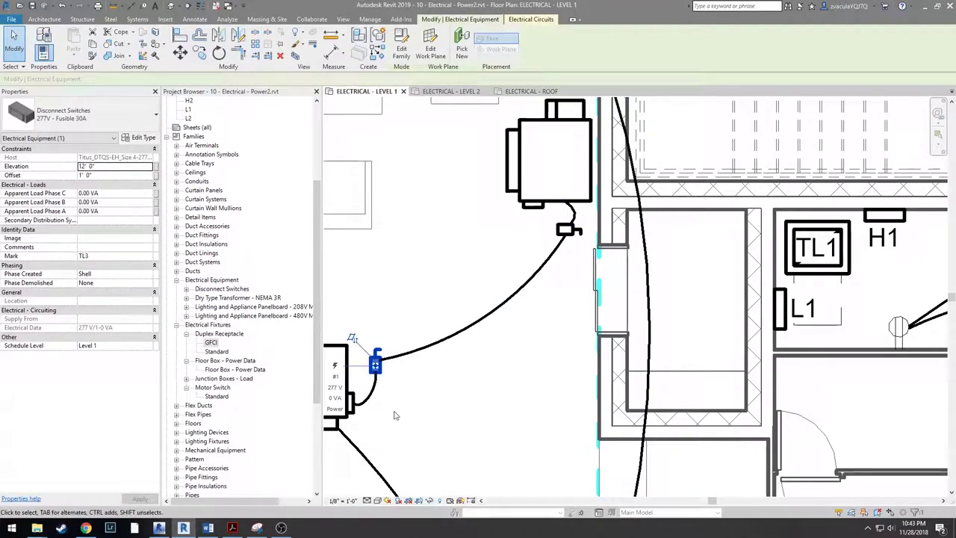
- Move the lower lounge wire's end from the middle unit to that unit's disconnect switch and bow the arc outward to suit
scroll(408, 452, "down", 2)
middle_click_drag(411, 457, 399, 267)
left_click(470, 438)
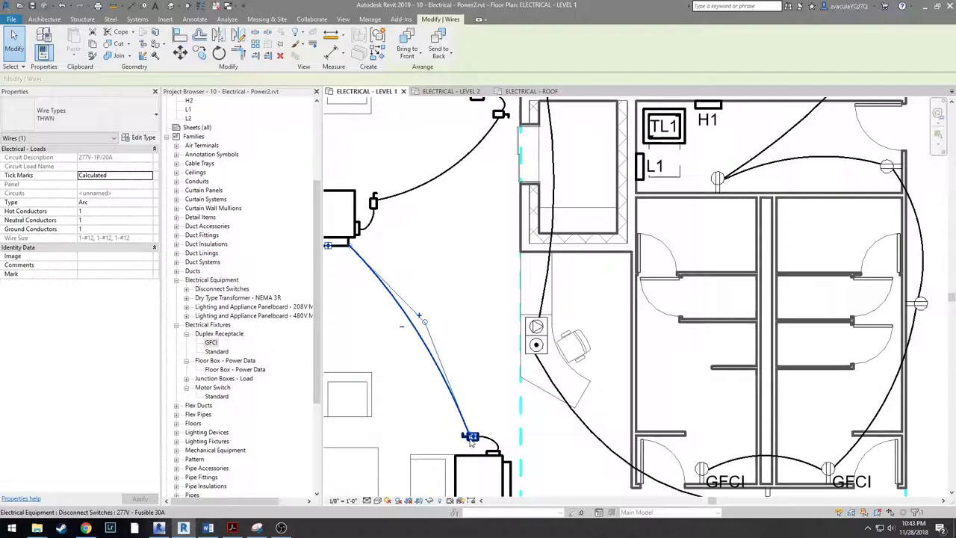
middle_click_drag(461, 402, 589, 431)
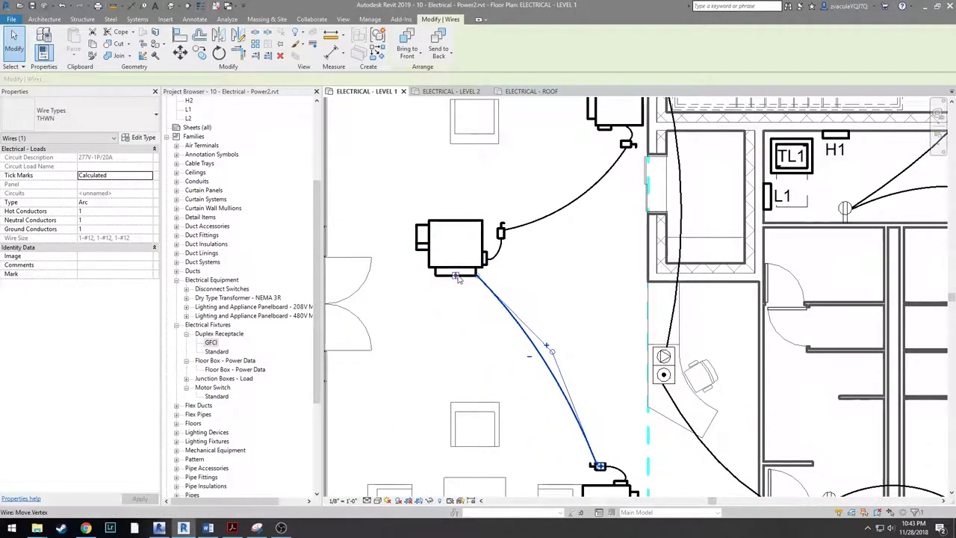
left_click_drag(457, 279, 502, 235)
left_click_drag(551, 351, 581, 329)
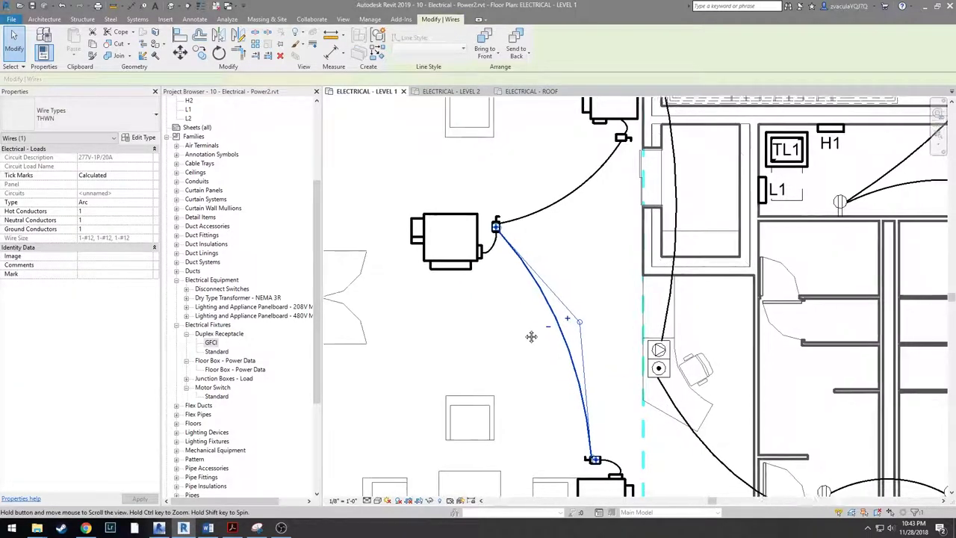
left_click(587, 267)
- Create a power circuit from the open room's two upper mechanical units, the end-wall unit and their disconnect switches
scroll(549, 251, "down", 4)
middle_click_drag(577, 272, 449, 321)
scroll(448, 321, "down", 2)
middle_click_drag(721, 310, 491, 302)
scroll(492, 302, "down", 1)
scroll(516, 279, "down", 1)
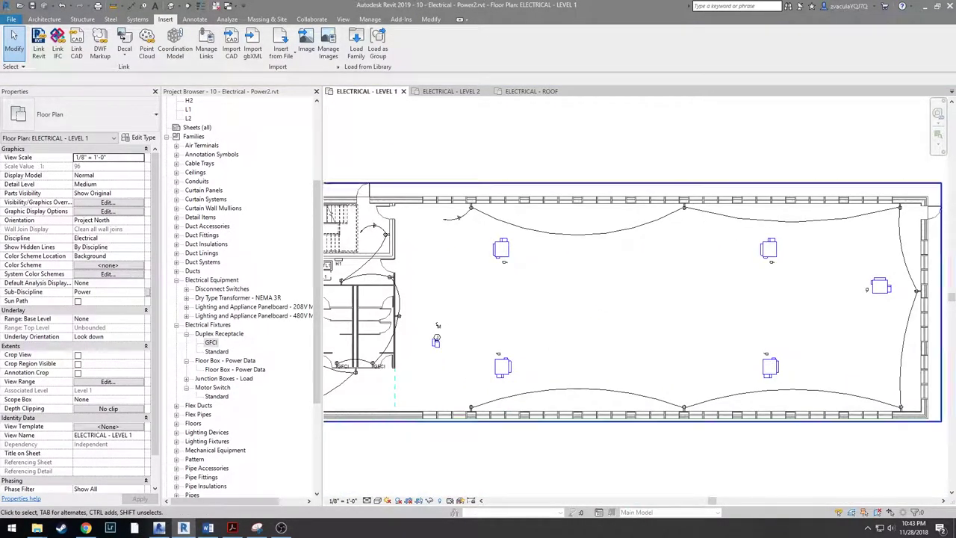
scroll(499, 230, "up", 2)
left_click_drag(543, 299, 543, 299)
middle_click_drag(879, 283, 663, 307)
left_click_drag(646, 256, 739, 339, "ctrl")
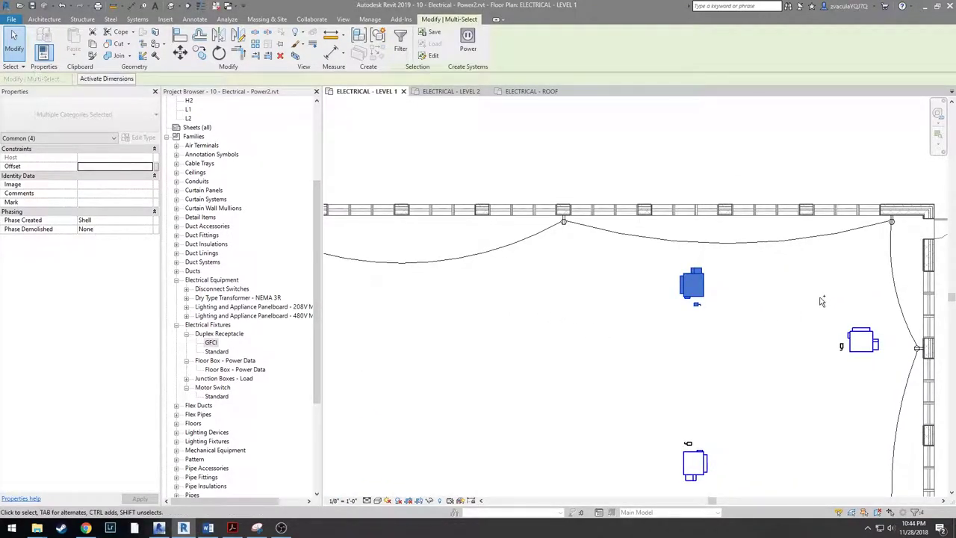
left_click_drag(886, 377, 886, 377)
scroll(529, 307, "down", 2)
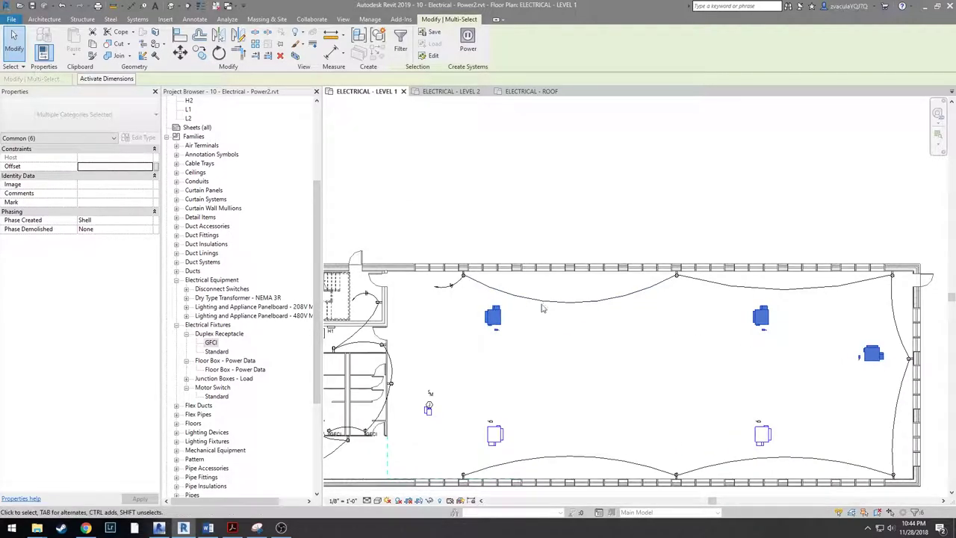
left_click(469, 39)
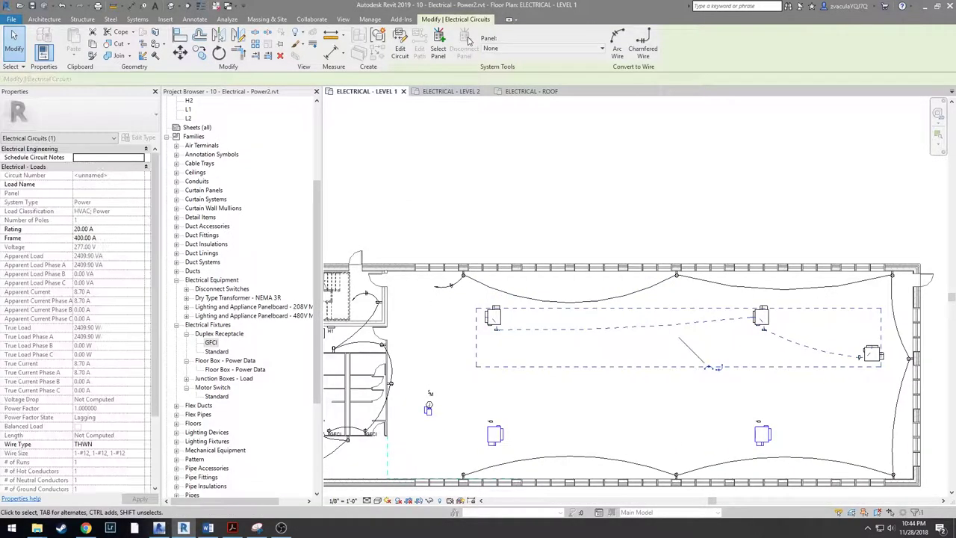
- Convert the circuit to arc wires and adjust the short disconnect wire at the upper unit nearest the stairwell
left_click(614, 39)
scroll(499, 332, "up", 5)
key("Escape")
left_click(504, 336)
scroll(512, 331, "up", 1)
left_click_drag(514, 279, 488, 345)
scroll(588, 378, "down", 3)
key("Escape")
- Move the long wire's end from the second upper unit to that unit's disconnect switch
middle_click_drag(809, 399, 456, 350)
middle_click_drag(784, 364, 505, 331)
scroll(702, 297, "up", 1)
left_click(703, 288)
left_click_drag(724, 287, 760, 331)
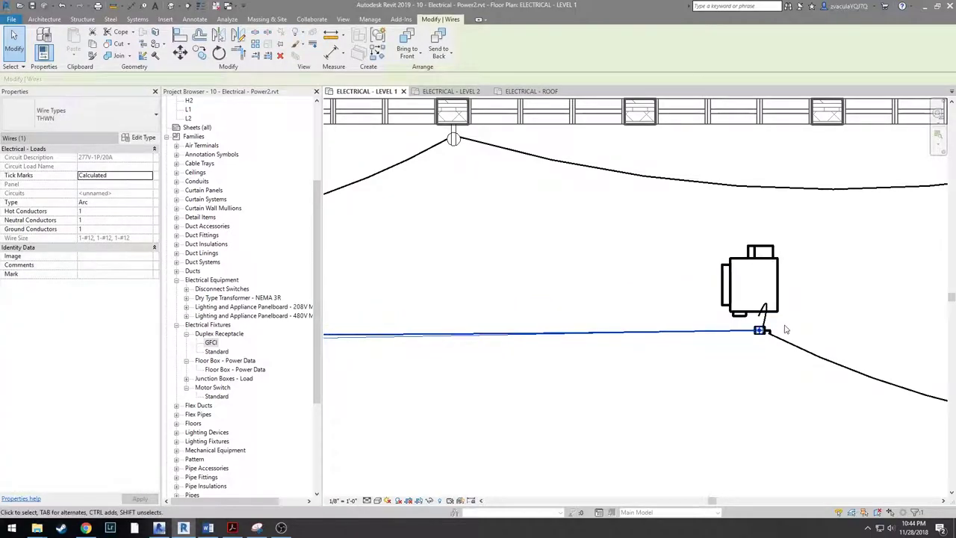
- Move the short disconnect wire's end inside the second upper unit to that unit's lower edge
scroll(783, 323, "up", 2)
left_click(751, 316)
left_click_drag(767, 247, 755, 316)
scroll(829, 407, "down", 1)
- Move the short disconnect wire's end inside the end-wall unit to the unit's edge facing its disconnect switch
middle_click_drag(856, 430, 521, 289)
scroll(520, 289, "down", 1)
scroll(763, 315, "up", 1)
left_click(754, 320)
mouse_move(753, 317)
left_mouse_down()
mouse_move(796, 325)
mouse_move(736, 317)
left_mouse_up()
key("Escape")
- Create a power circuit from the open room's two lower mechanical units and their disconnect switches
scroll(705, 397, "down", 4)
scroll(444, 332, "down", 2)
scroll(486, 349, "up", 2)
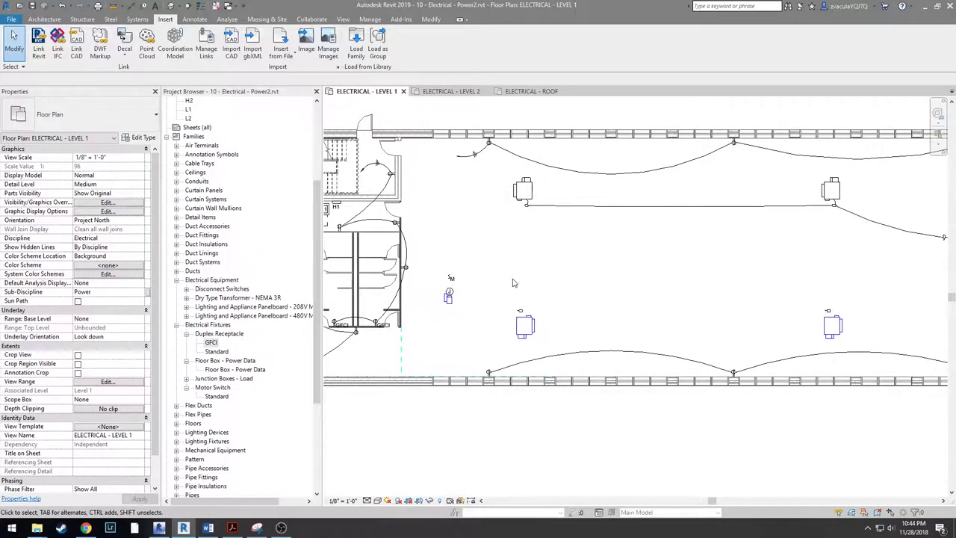
scroll(512, 282, "down", 1)
left_click_drag(492, 278, 801, 341)
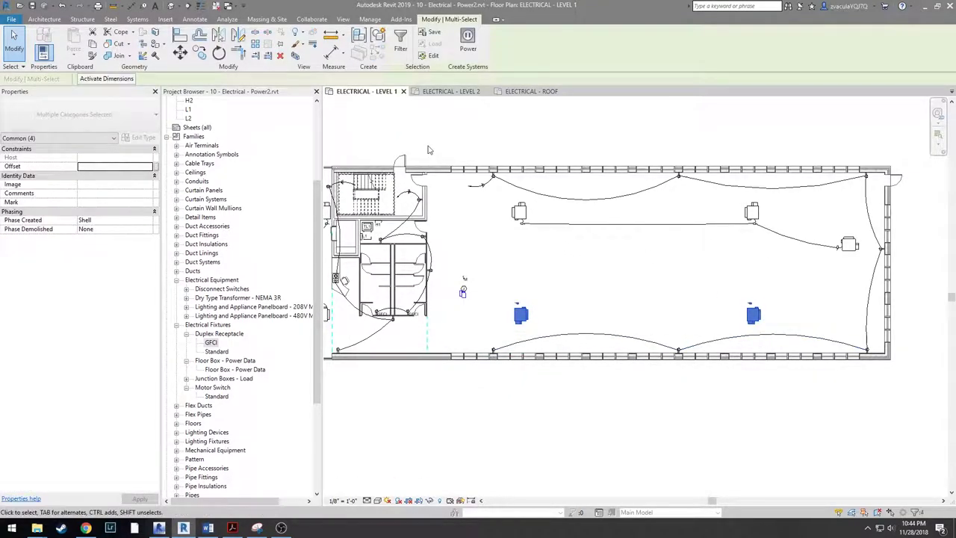
left_click(469, 41)
- Convert the circuit to arc wires, attach the long wire to the disconnect nearest the restrooms and bow it upward between the units
scroll(648, 300, "up", 2)
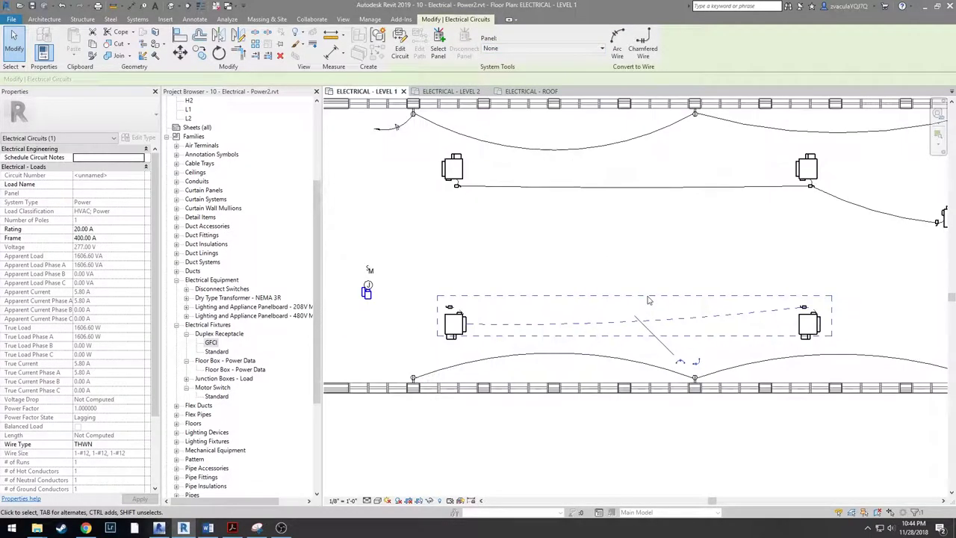
left_click(495, 324)
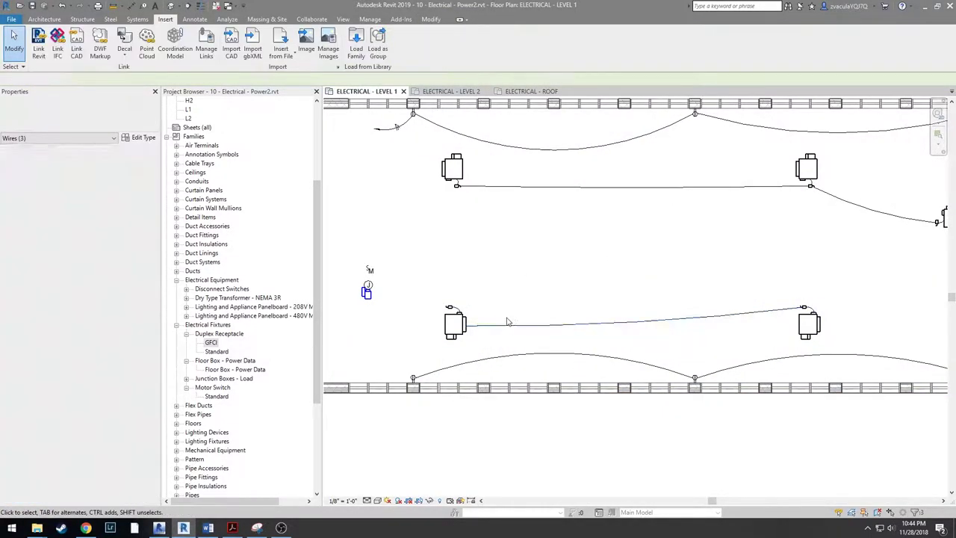
left_click_drag(461, 314, 449, 306)
scroll(568, 309, "up", 1)
left_click_drag(656, 329, 645, 280)
left_click(460, 325)
- Draw an arc home run wire from the middle lounge unit's disconnect switch toward the stairwell core
scroll(460, 325, "down", 4)
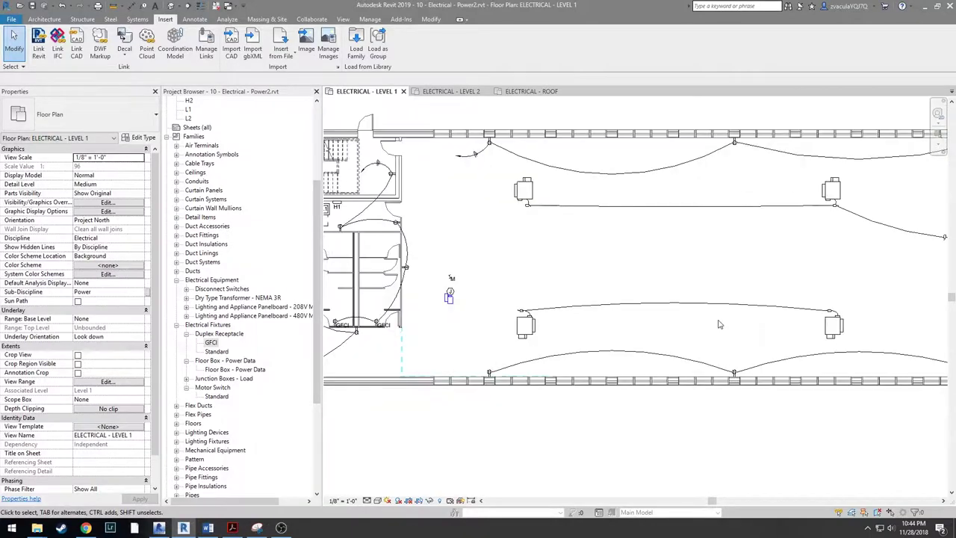
scroll(506, 298, "up", 2)
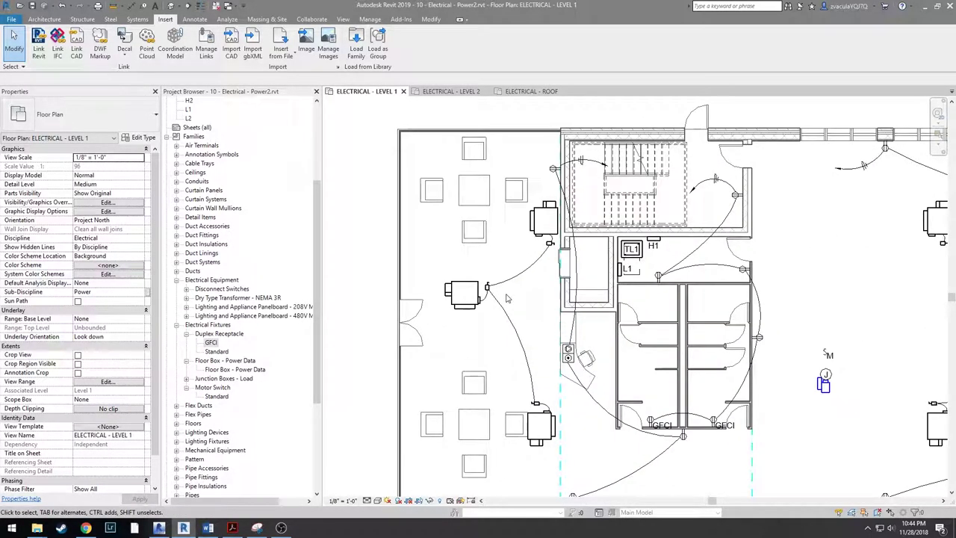
key("e")
key("w")
scroll(537, 274, "up", 2)
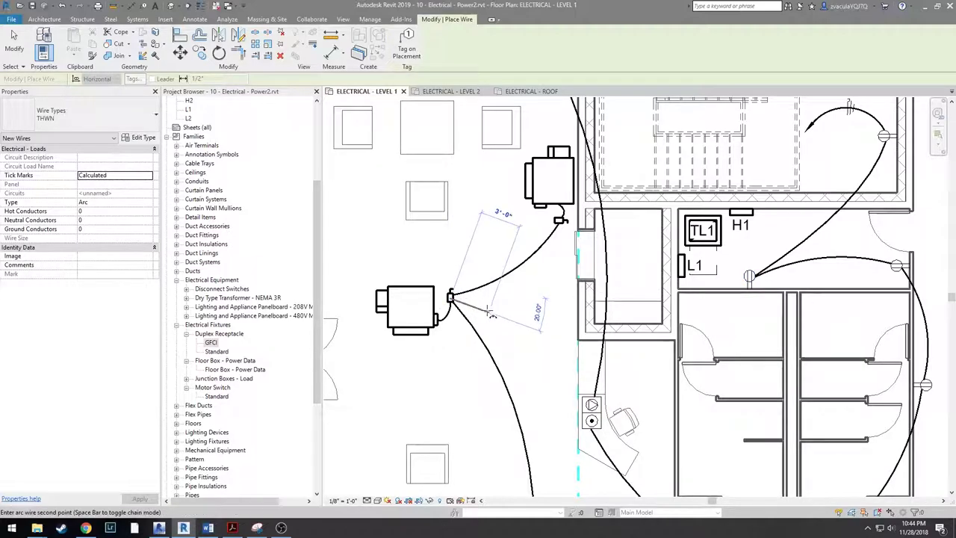
scroll(530, 312, "down", 3)
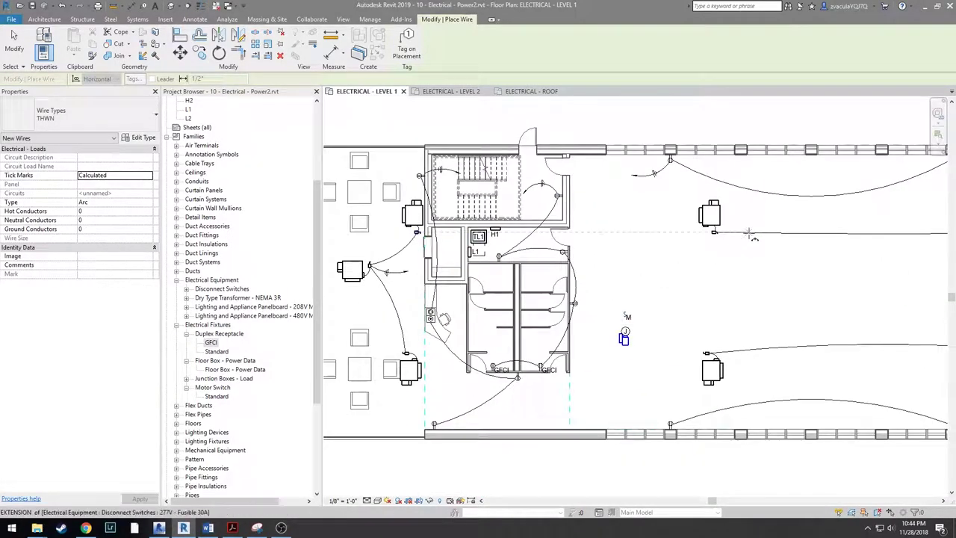
- Draw arc home run wires from the disconnect switches of the open room's upper and lower units nearest the restrooms
scroll(623, 324, "up", 3)
left_click(689, 231)
left_click(669, 255)
left_click(641, 249)
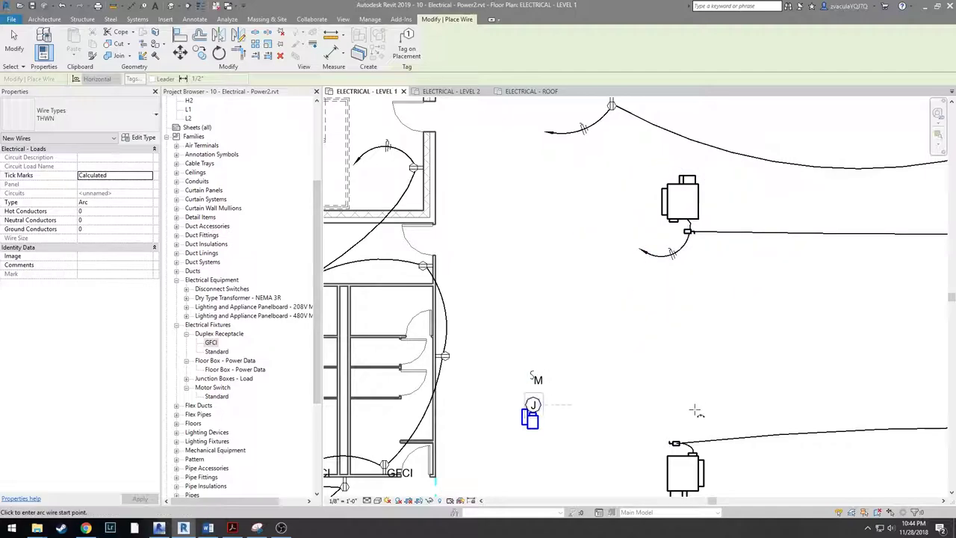
left_click(652, 397)
scroll(657, 391, "down", 1)
key("Escape")
key("Escape")
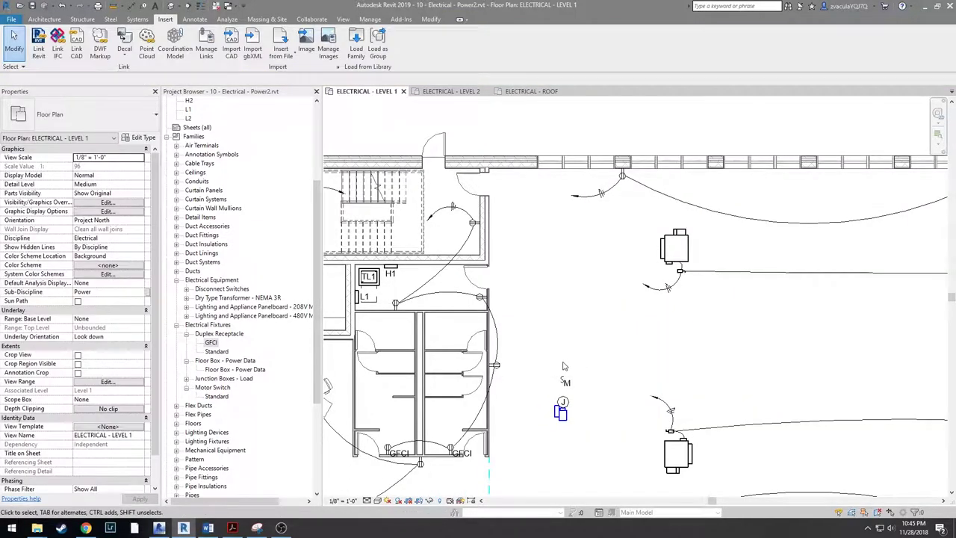
left_click(567, 381)
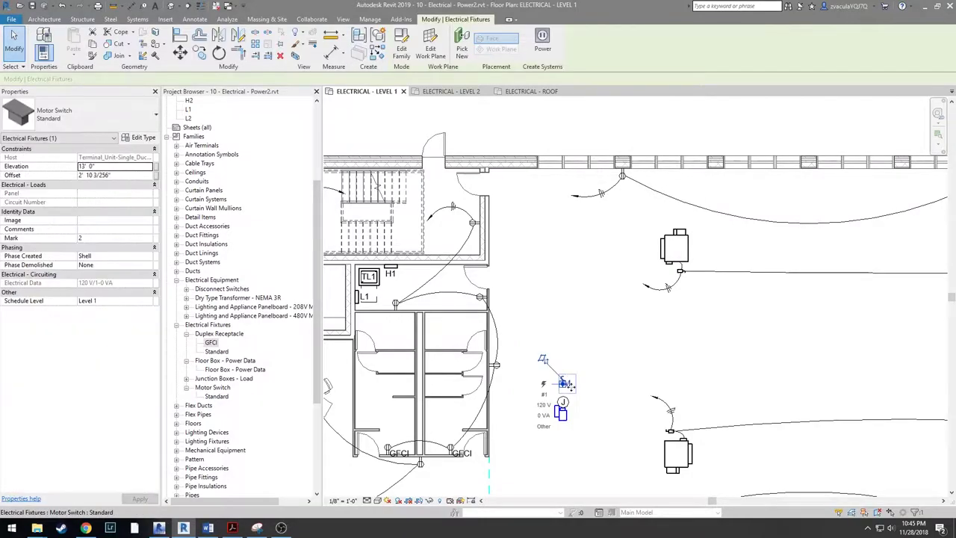
left_click(567, 404, "ctrl")
left_click(599, 394)
left_click(565, 382)
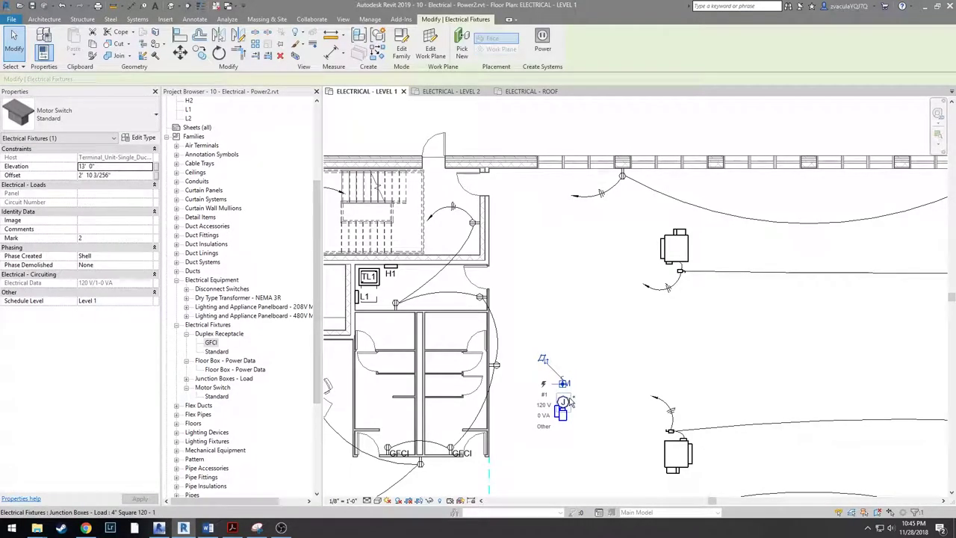
left_click(572, 403, "ctrl")
scroll(585, 440, "up", 2)
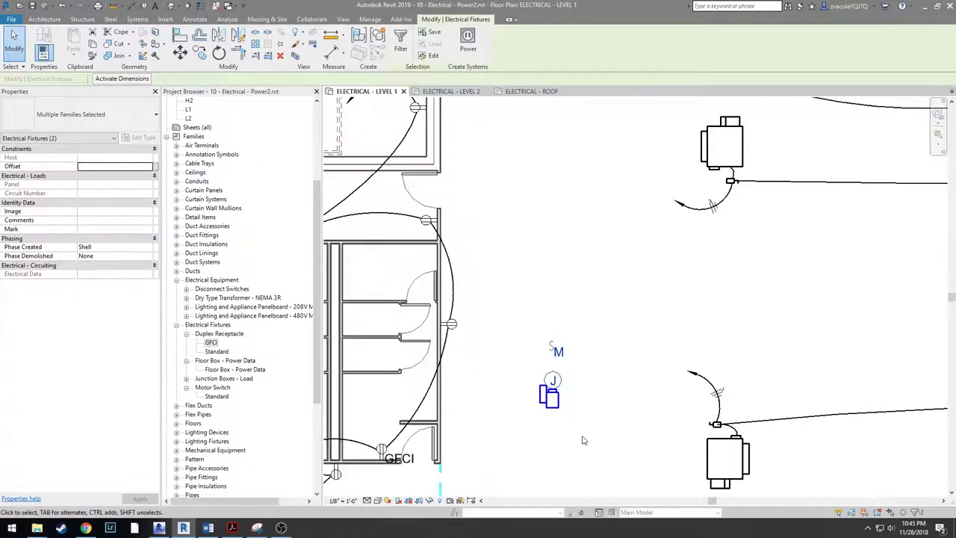
left_click(548, 400)
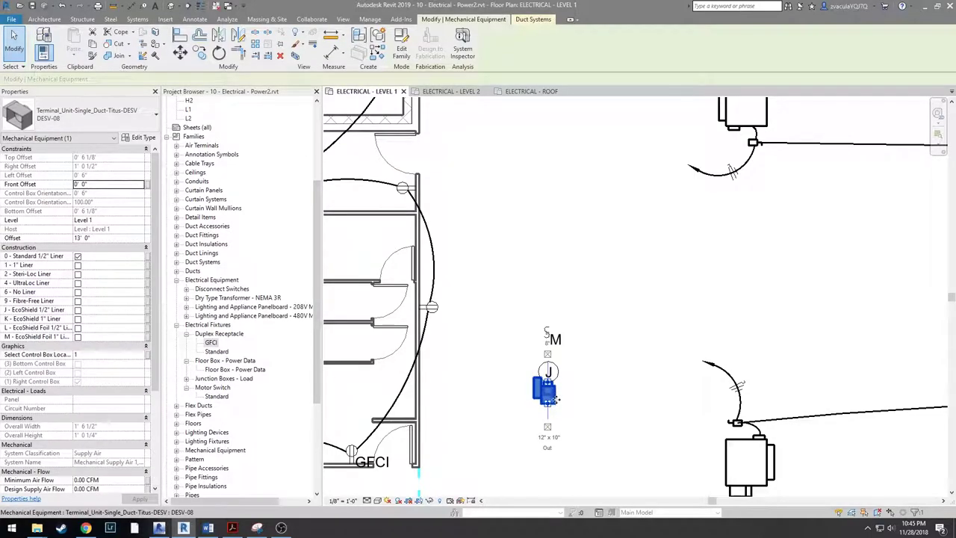
key("Escape")
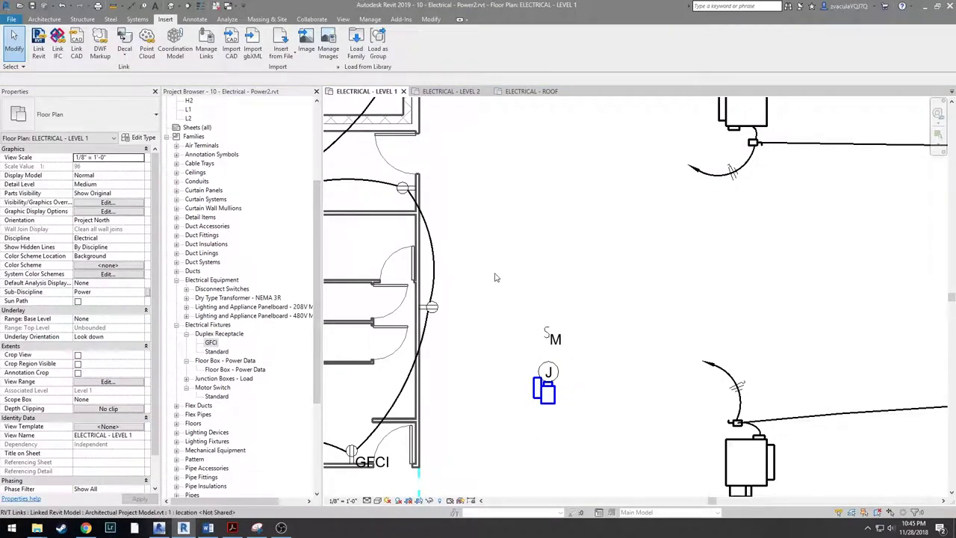
left_click_drag(553, 391, 605, 453)
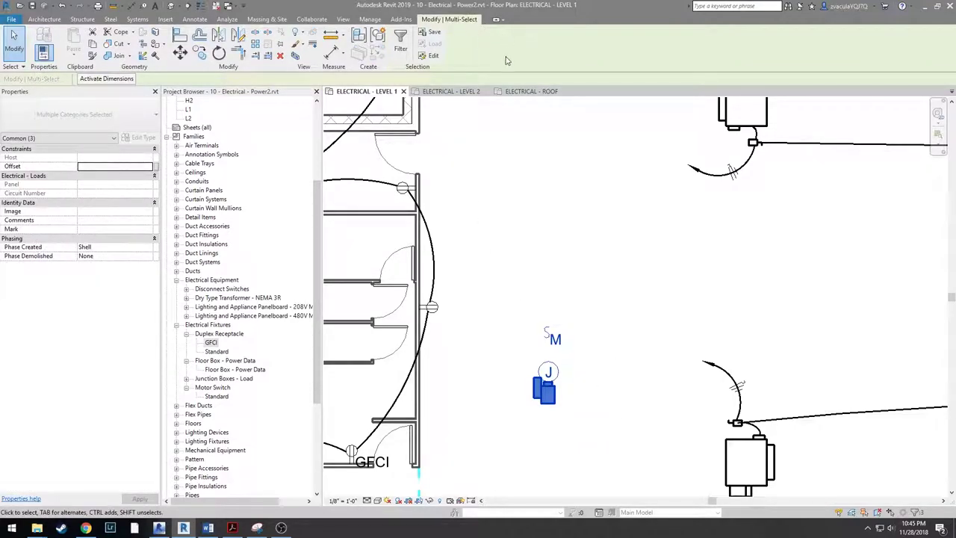
left_click(538, 277)
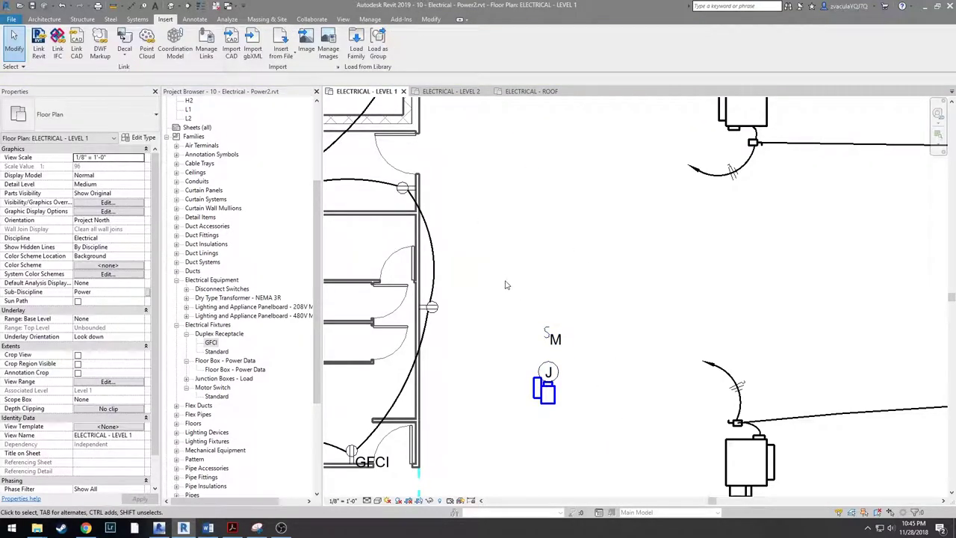
- Create a power circuit from the motor switch and junction box beside the restrooms and draw an arc wire from the junction box to the switch
left_click(552, 336)
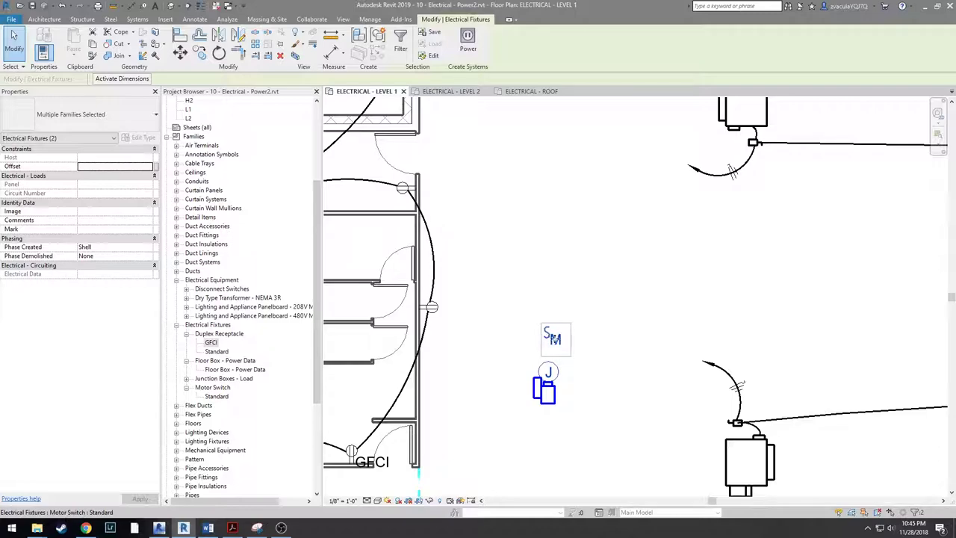
left_click(467, 44)
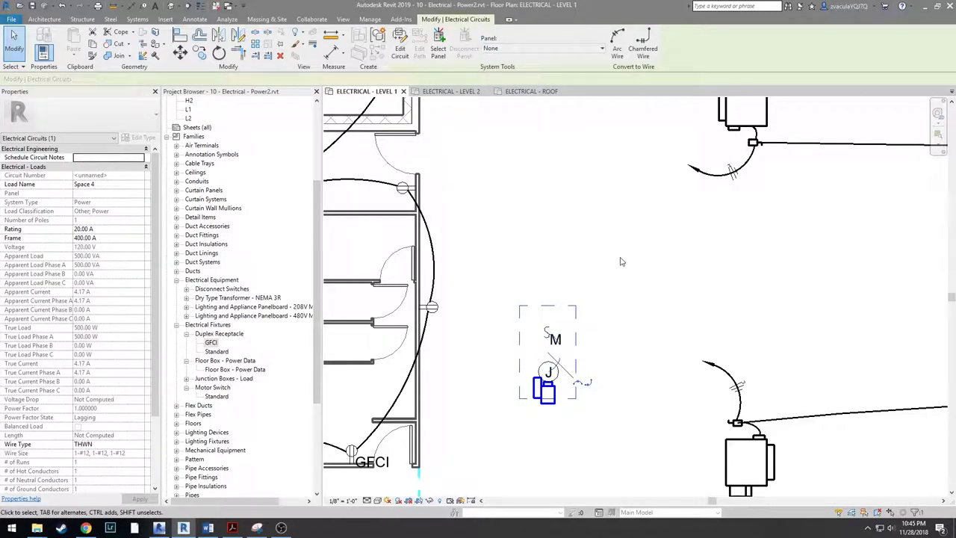
key("e")
key("w")
left_click(548, 371)
scroll(539, 366, "up", 1)
left_click(537, 357)
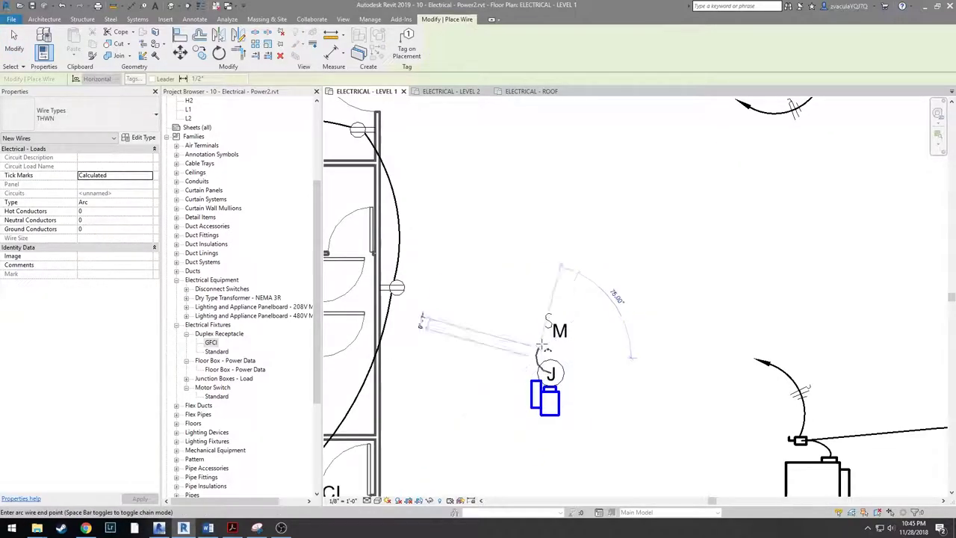
left_click(549, 332)
- Draw an arc home run wire upward from the motor switch
scroll(549, 334, "up", 1)
left_click(547, 337)
left_click(547, 265)
left_click(520, 177)
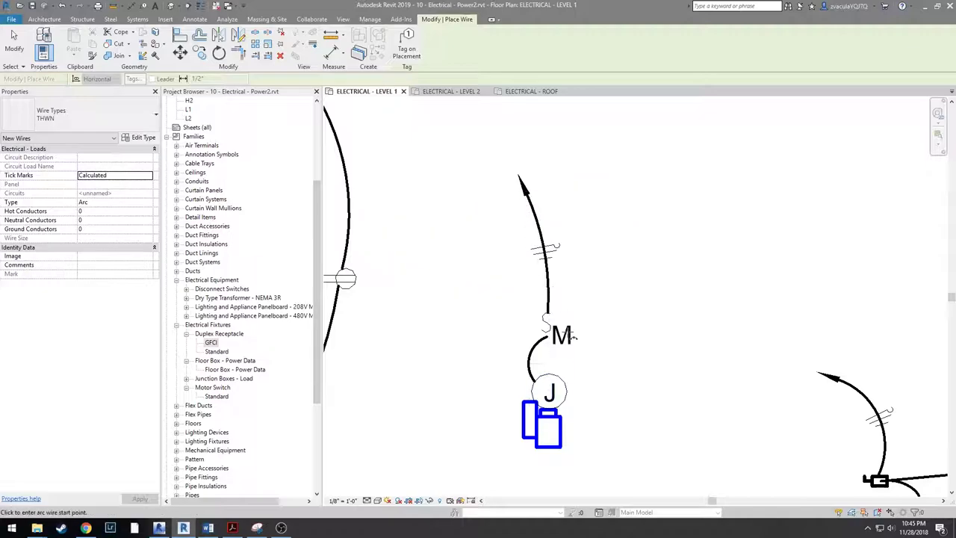
key("Escape")
left_click(538, 346)
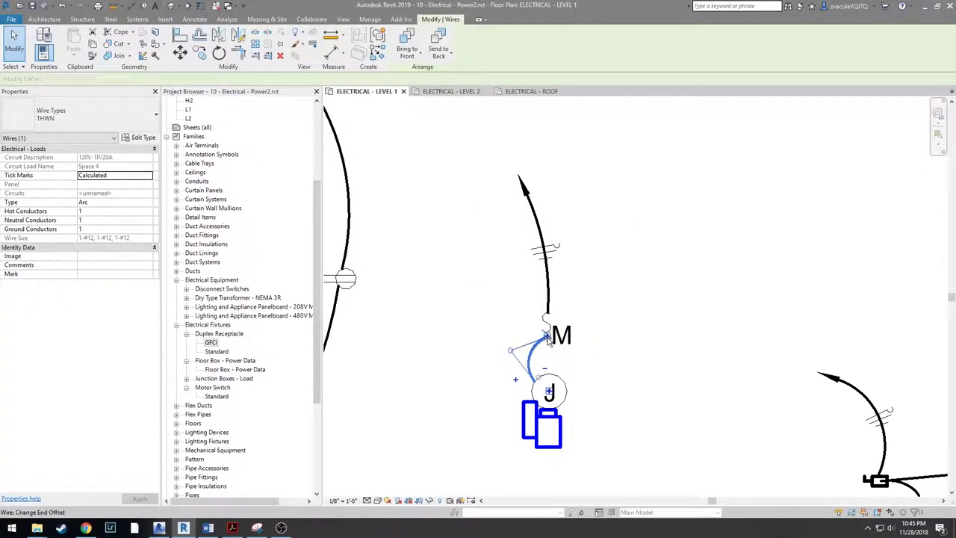
key("Escape")
scroll(441, 366, "down", 2)
scroll(440, 366, "down", 3)
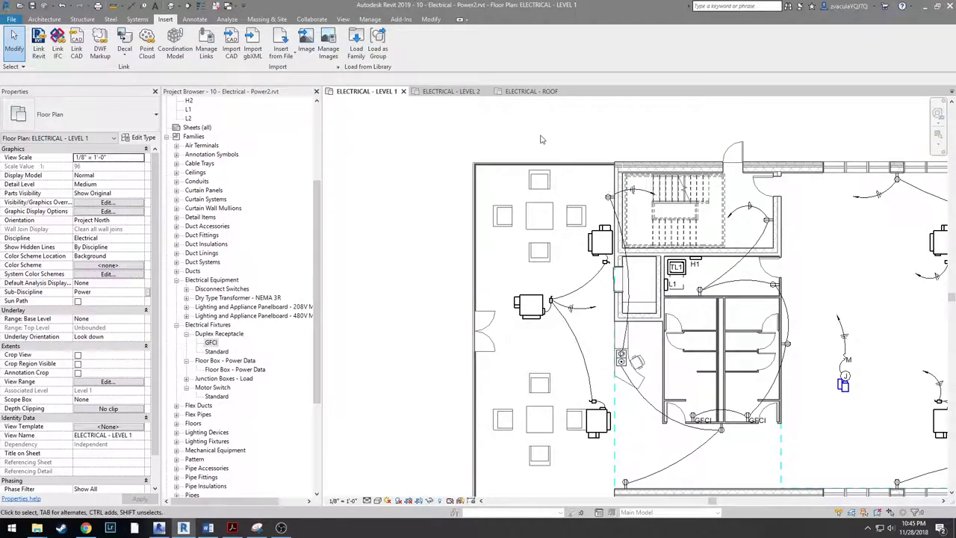
- Open the panel schedules of H1 and L1 and bring the H1 schedule to the front
left_click(285, 242)
scroll(287, 242, "up", 4)
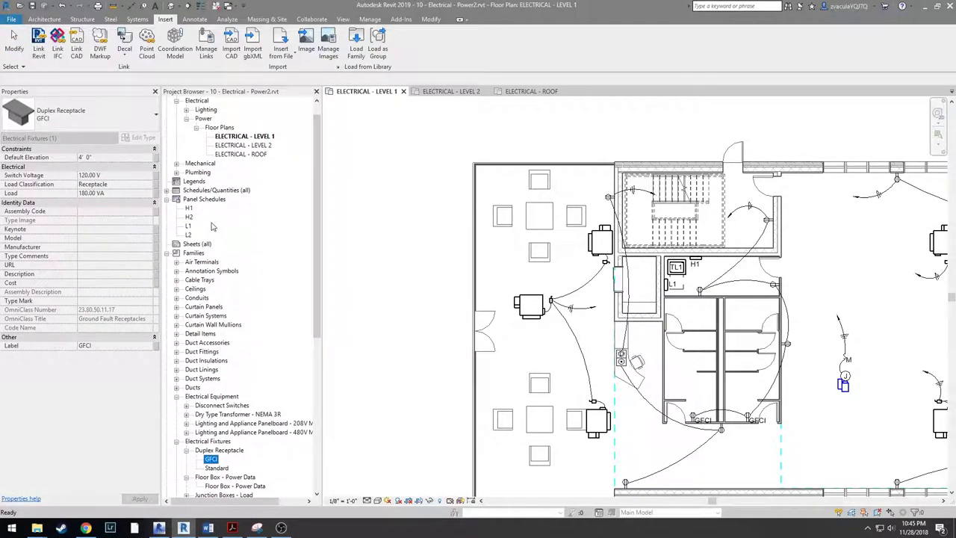
double_click(189, 209)
double_click(188, 225)
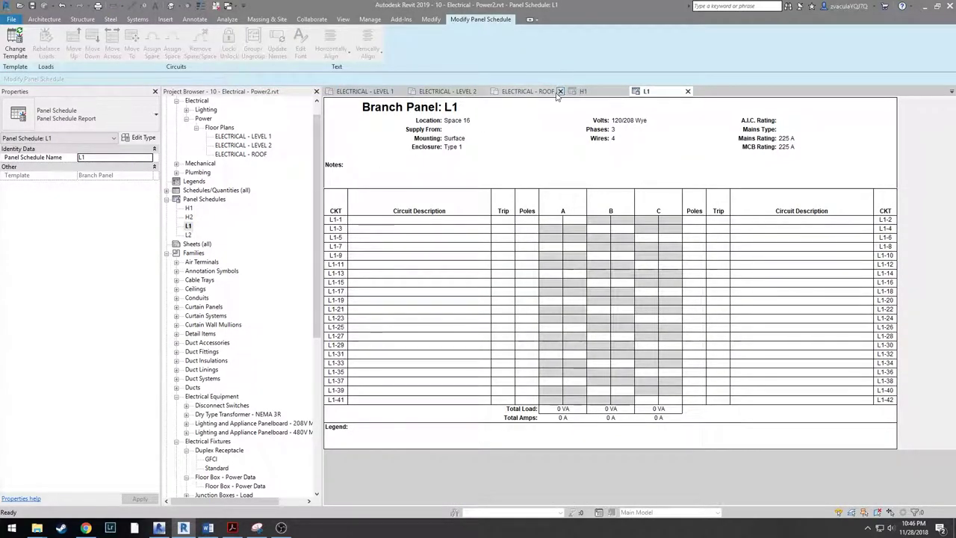
left_click(595, 92)
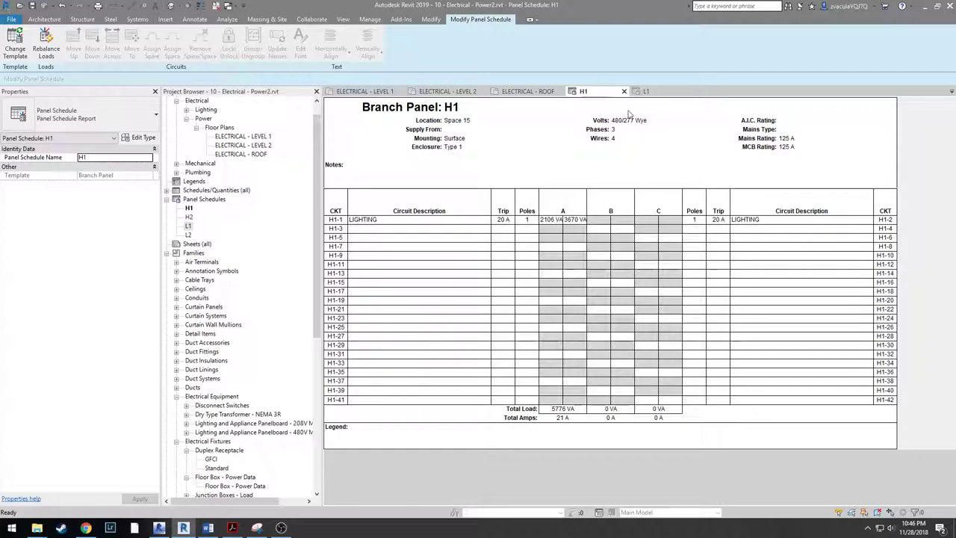
- Examine the two lighting circuits in slots 1 and 2 of the H1 panel schedule
left_click(428, 219)
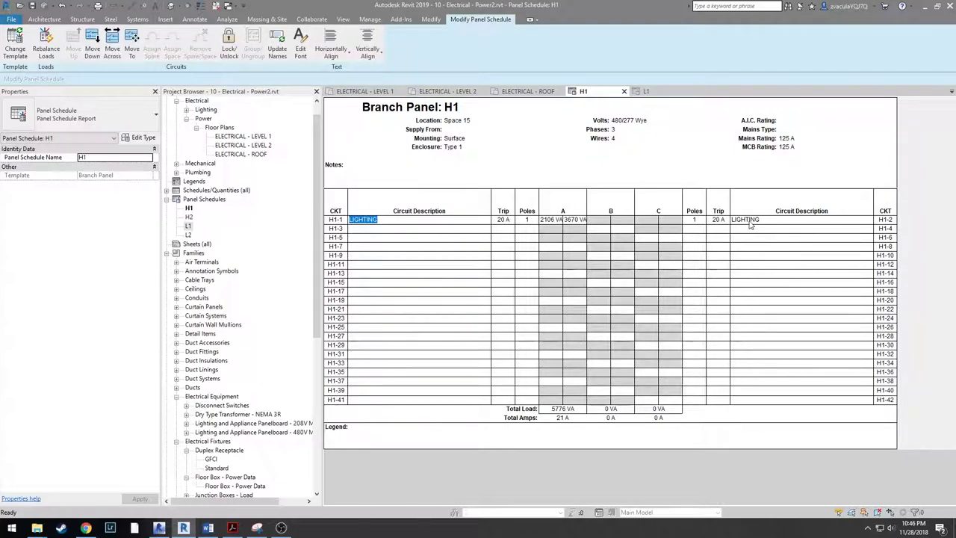
left_click(775, 221)
left_click(433, 220)
left_click(784, 220)
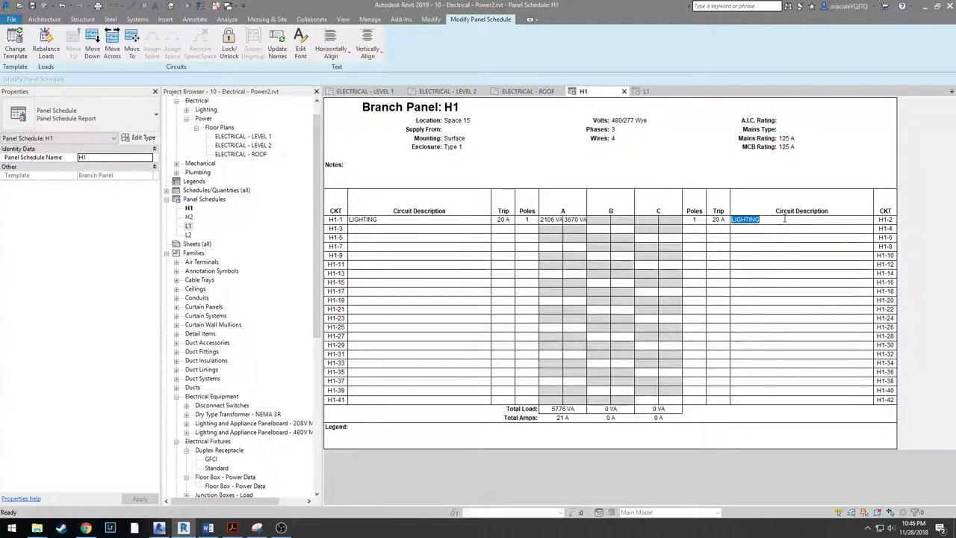
left_click(423, 218)
left_click(802, 219)
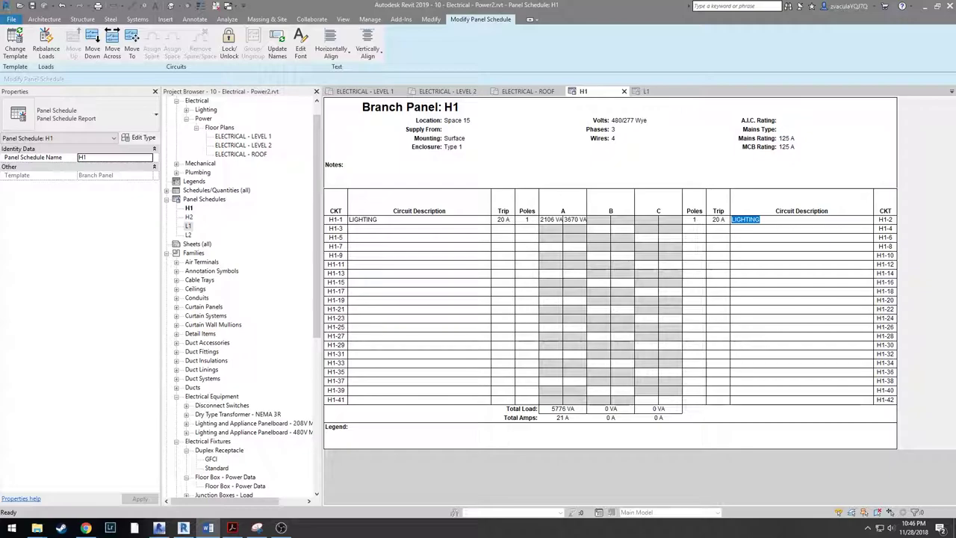
left_click(430, 228)
left_click(448, 219)
left_click(449, 218)
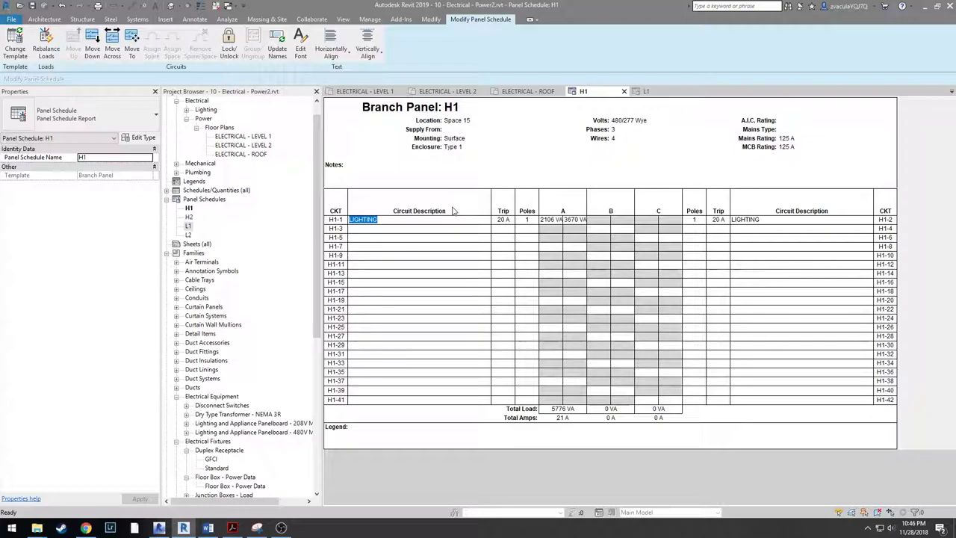
- Move the lighting circuit in slot 2 of panel H1 down the even-numbered side to slot 8
double_click(769, 219)
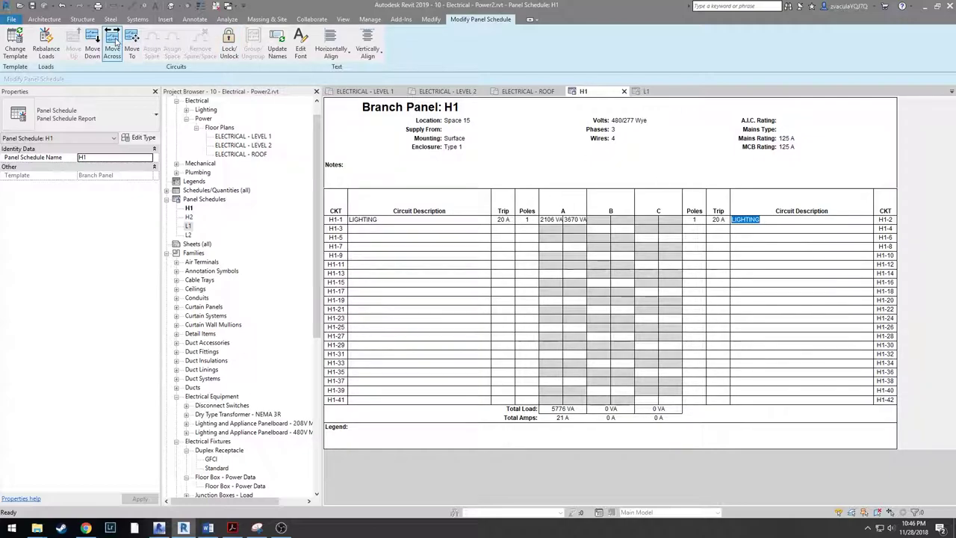
left_click(92, 46)
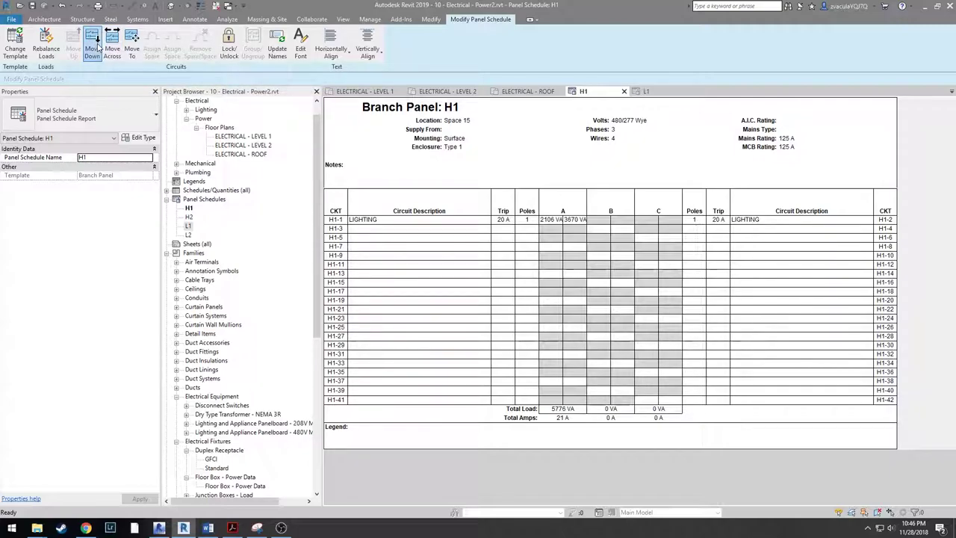
left_click(93, 46)
left_click(92, 46)
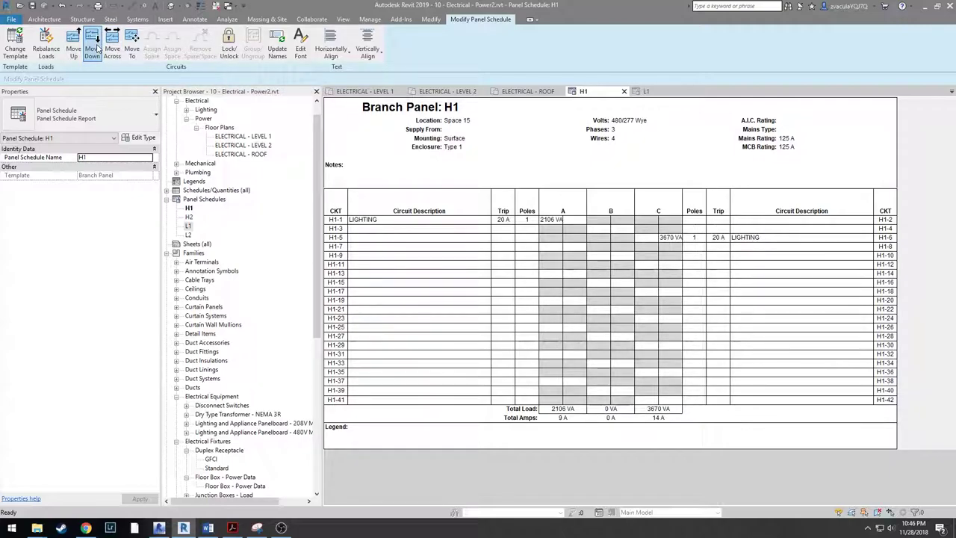
left_click(93, 46)
left_click(93, 46)
left_click(74, 48)
left_click(75, 48)
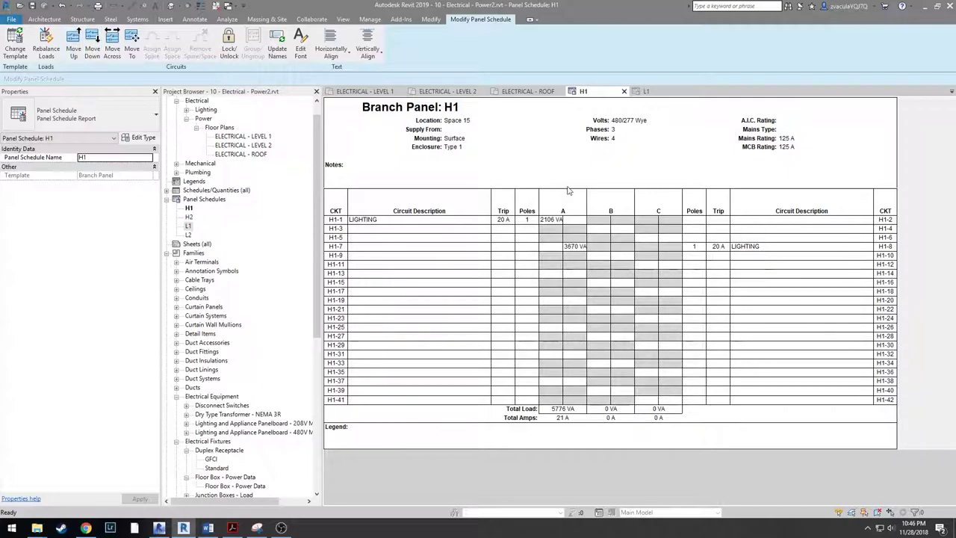
- Move the lighting circuit in slot 8 of panel H1 directly to slot 3
double_click(795, 247)
left_click(794, 250)
left_click(332, 163)
left_click(370, 229)
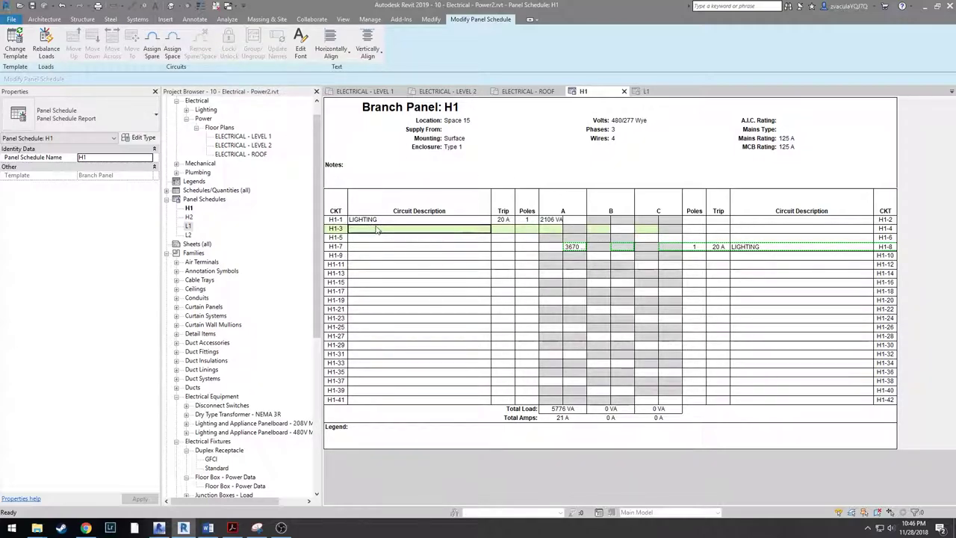
left_click(417, 231)
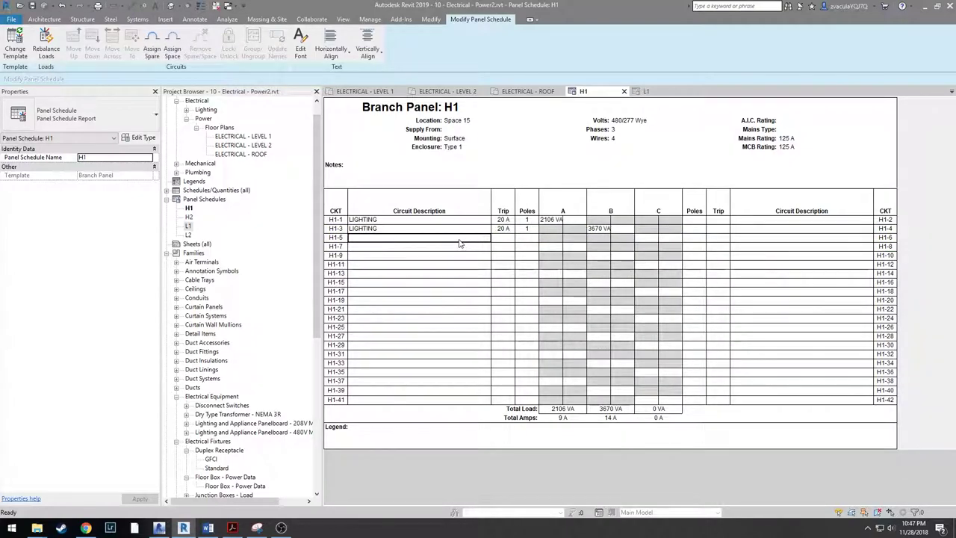
- Try to move the lighting circuit in slot 3 of panel H1 onto the occupied slot 1
left_click(420, 228)
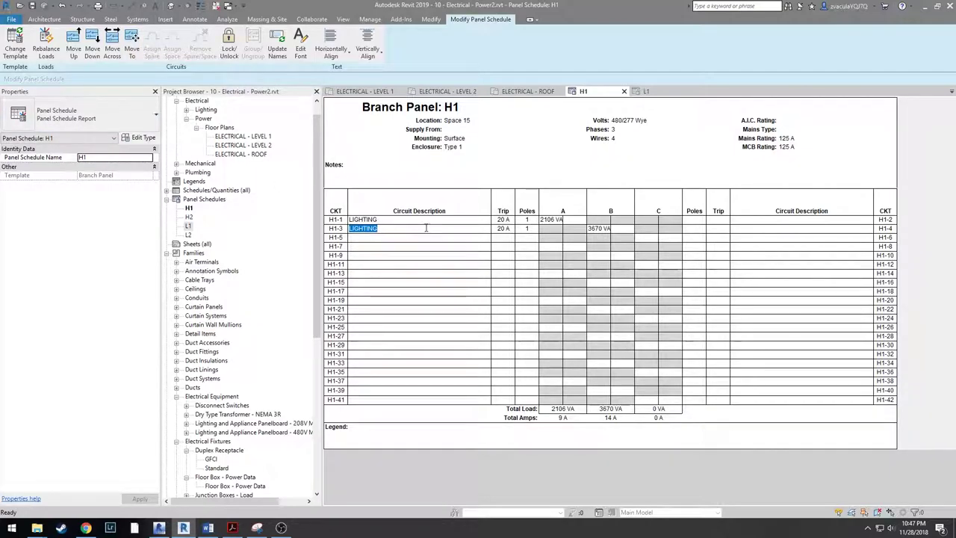
left_click(133, 43)
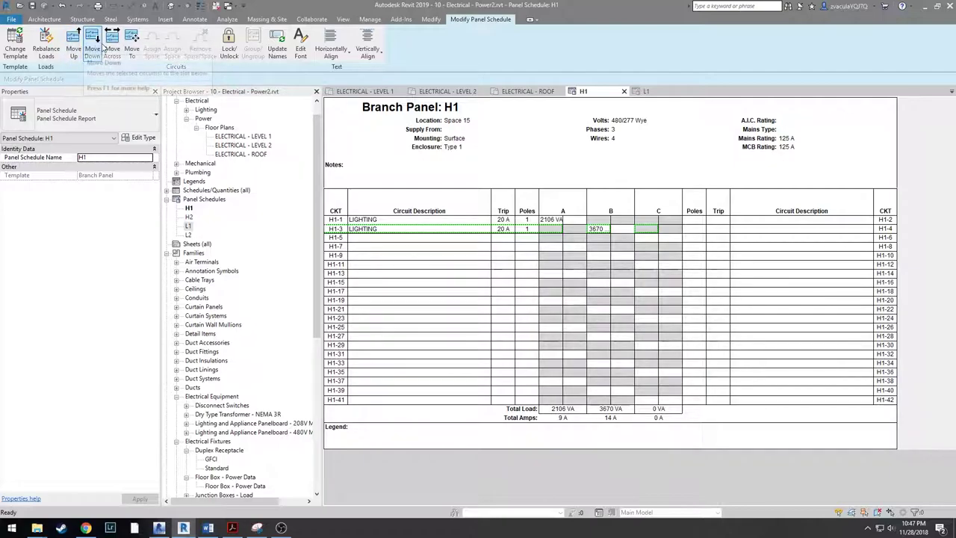
left_click(409, 221)
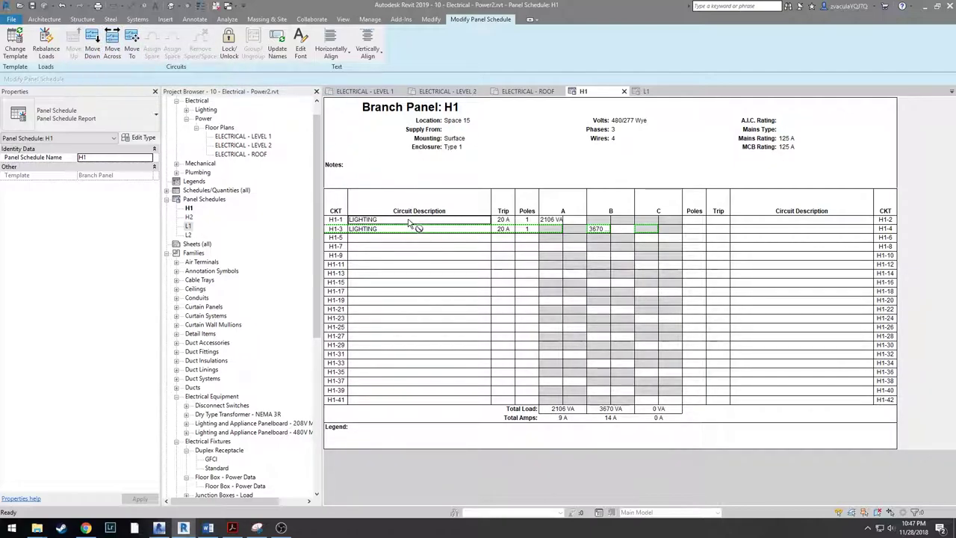
- Set the description of circuit H1-1 to "Lighting - Interior"
left_click(409, 222)
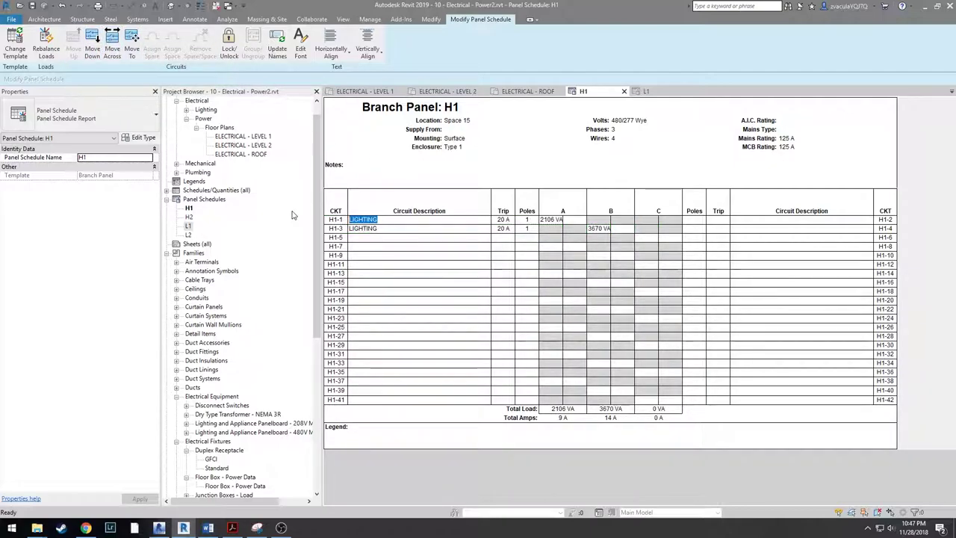
type("Light")
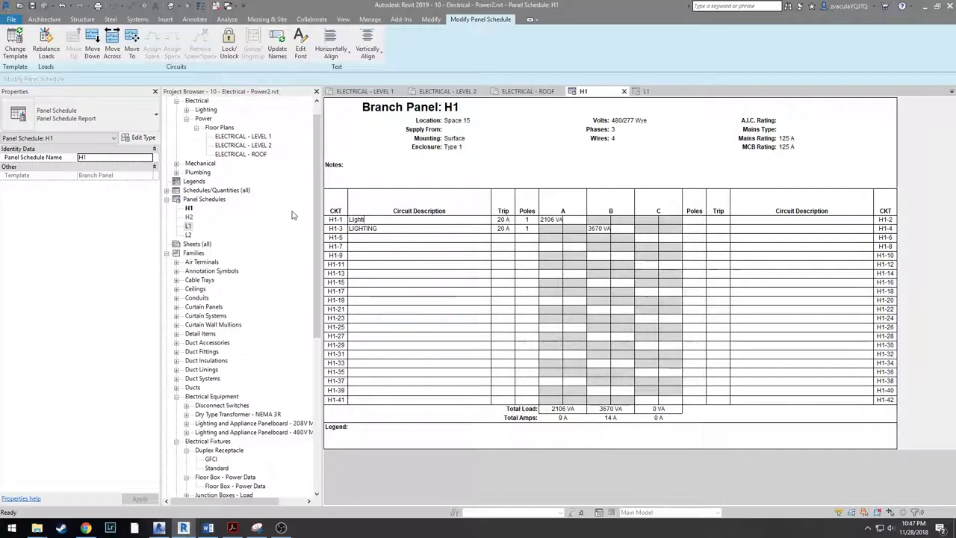
type("ing - Interior")
- Copy the "Lighting - Interior" description from circuit H1-1 into circuit H1-3
key("shift+Left")
key("shift+Left")
key("shift+Left")
key("shift+Left")
key("shift+Left")
key("shift+Left")
key("shift+Left")
key("shift+Left")
key("shift+Left")
key("shift+Left")
key("shift+Left")
key("shift+Left")
key("shift+Left")
key("shift+Left")
key("shift+Left")
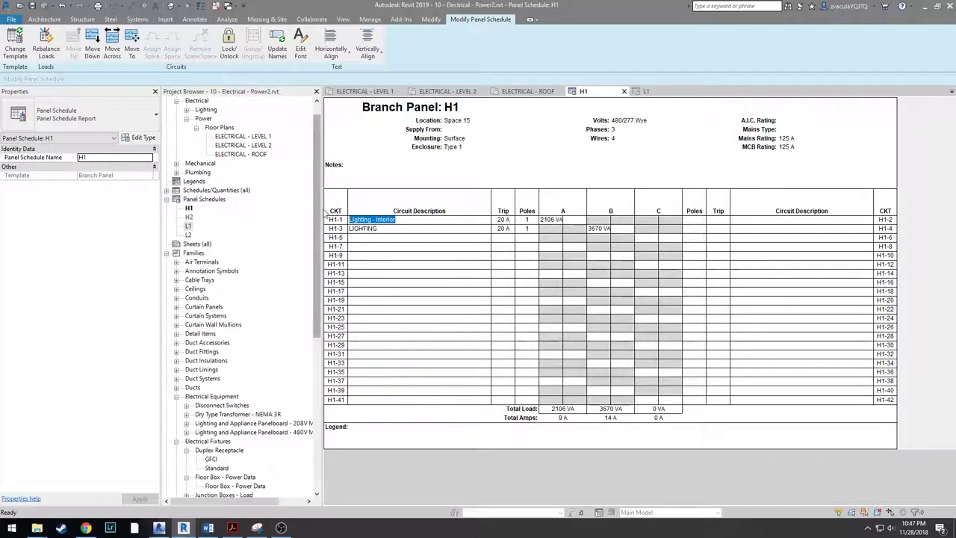
left_click(355, 218)
double_click(369, 220)
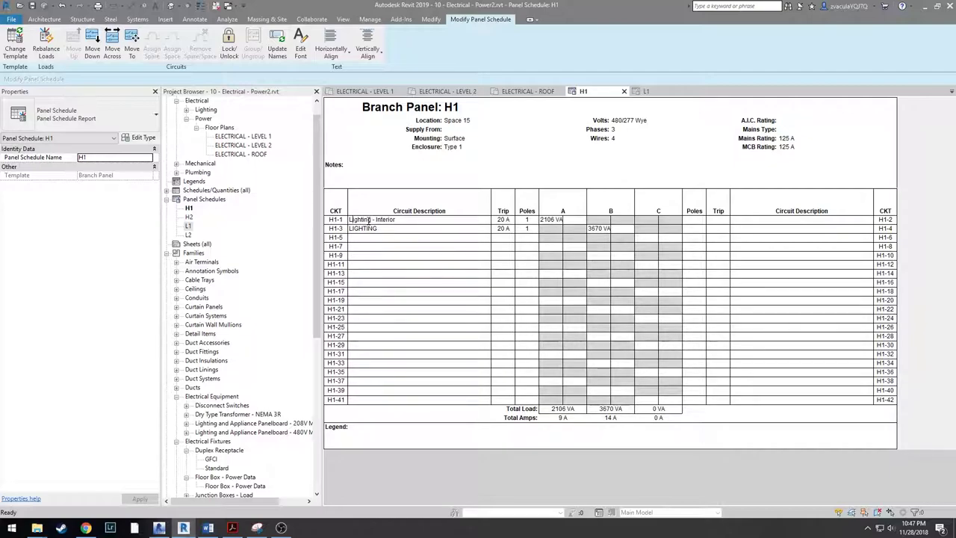
key("shift+Right")
key("shift+Right")
key("shift+Right")
key("shift+Right")
key("shift+Right")
key("shift+Right")
key("shift+Right")
key("shift+Right")
key("shift+Right")
key("shift+Right")
key("shift+Right")
key("shift+Right")
key("ctrl+c")
left_click(389, 230)
key("ctrl+v")
left_click(394, 256)
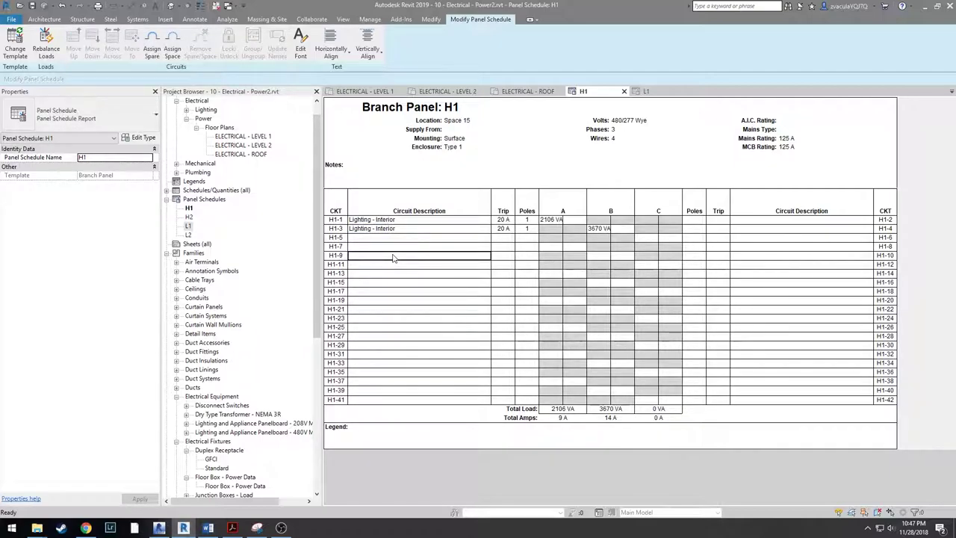
- Return to the Level 1 electrical plan and assign the circuit of the three lounge mechanical units to panel H1
key("ctrl+Tab")
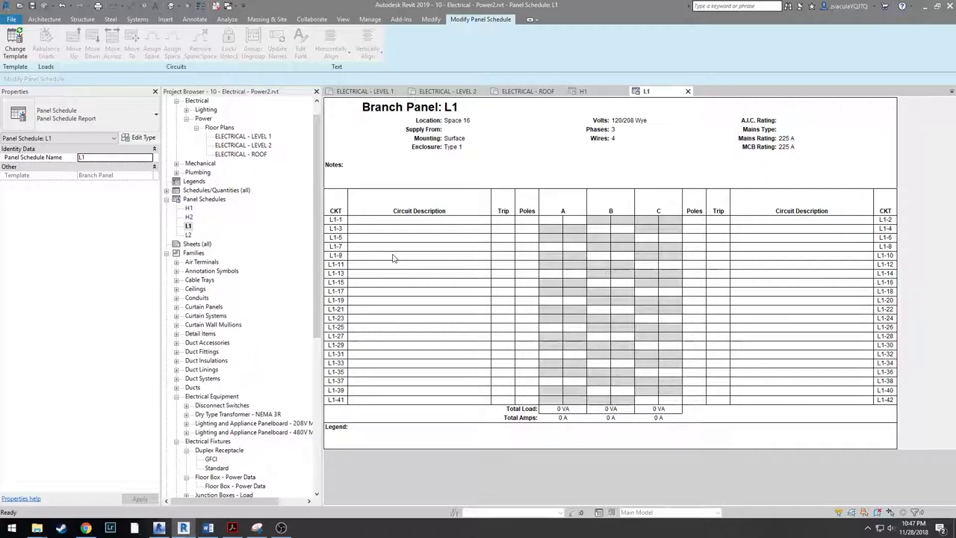
key("ctrl+Tab")
scroll(601, 198, "down", 3)
scroll(548, 215, "up", 3)
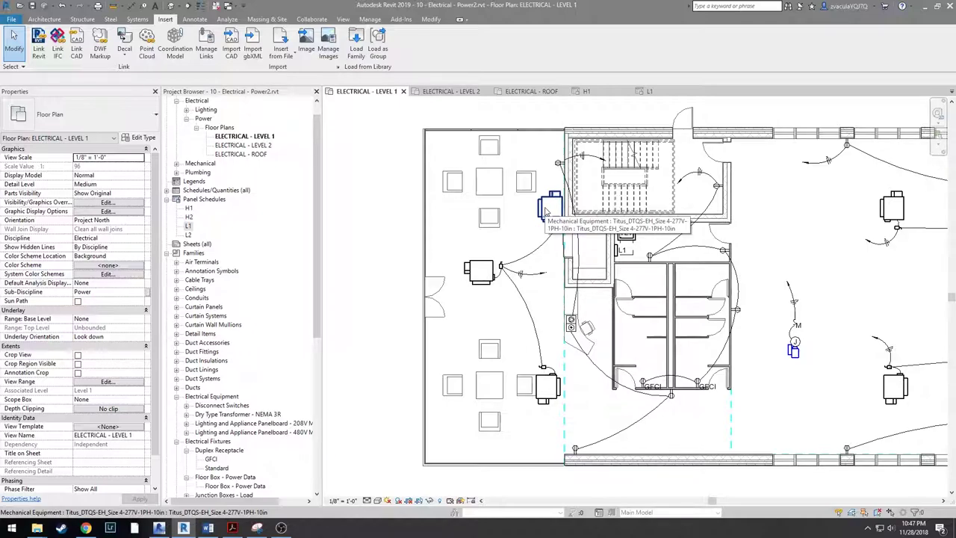
middle_click_drag(546, 211, 534, 215)
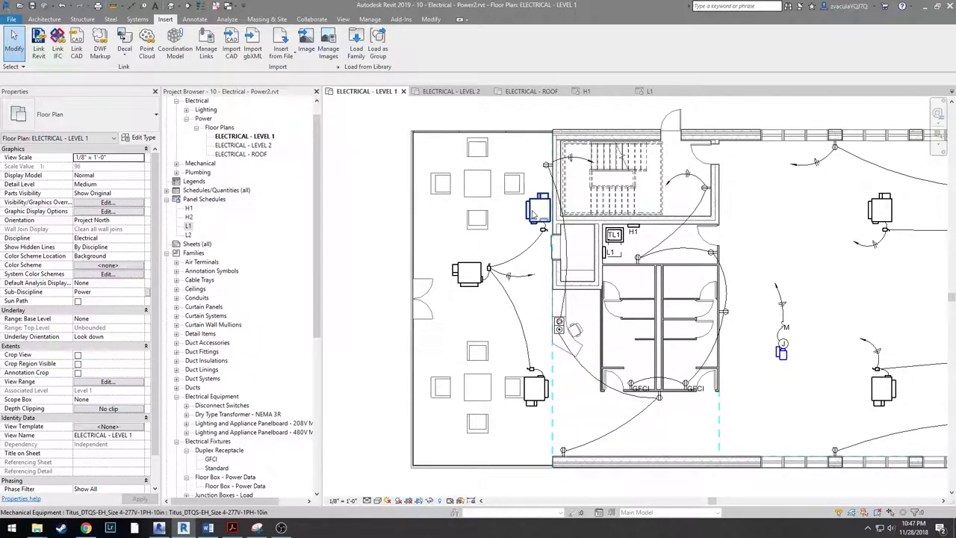
left_click(534, 215)
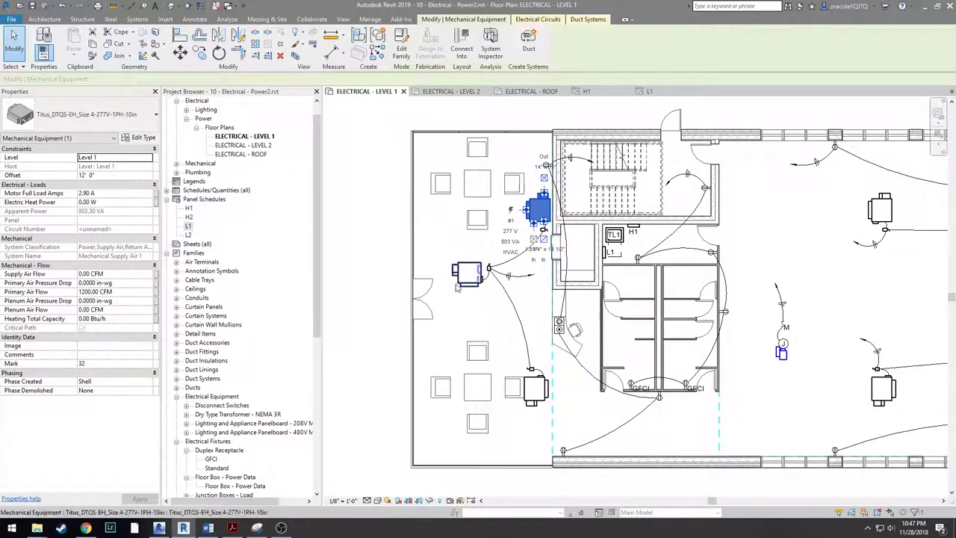
middle_click_drag(533, 369, 508, 361)
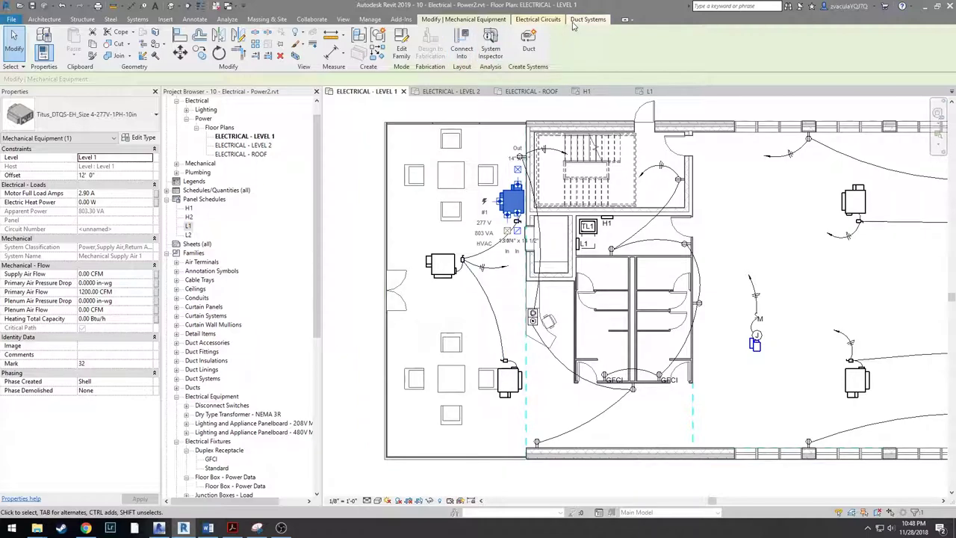
left_click(538, 19)
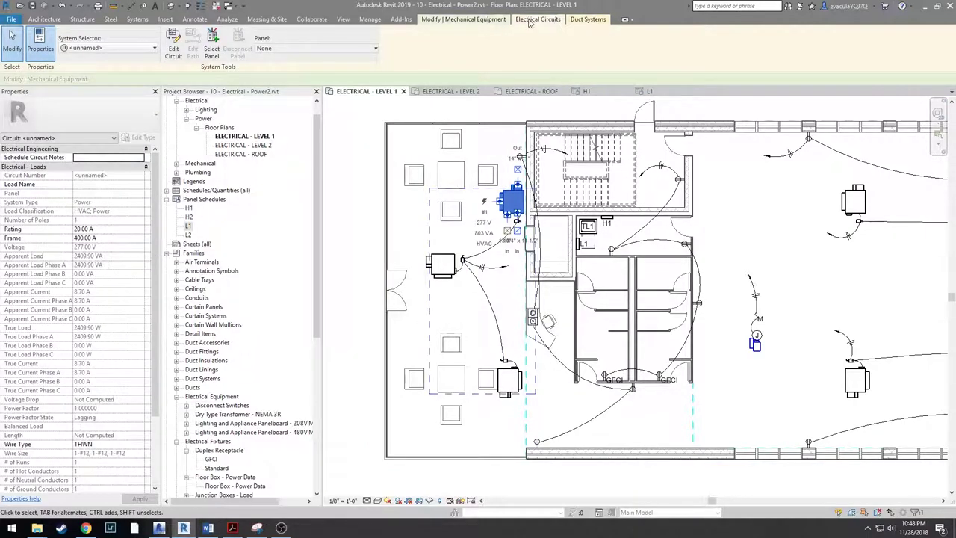
left_click(325, 49)
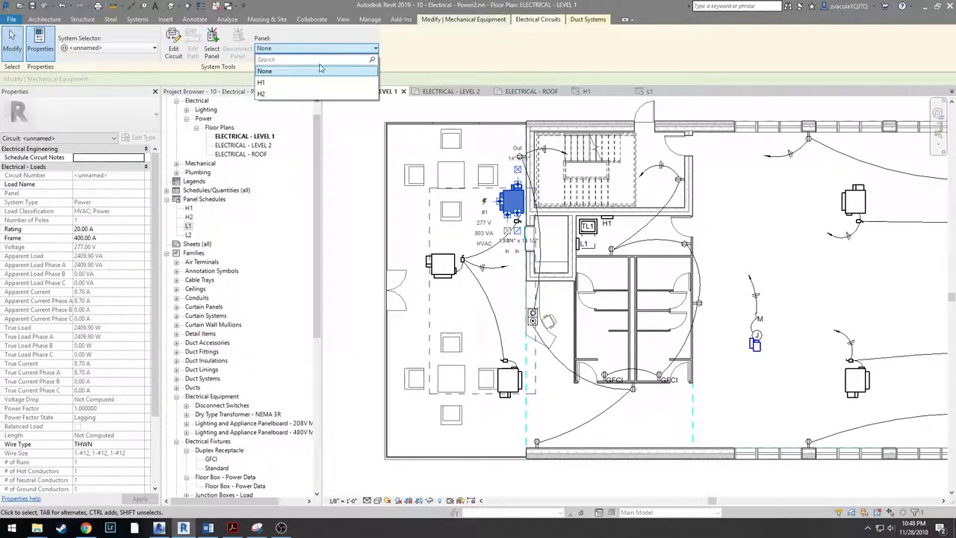
left_click(269, 83)
key("Escape")
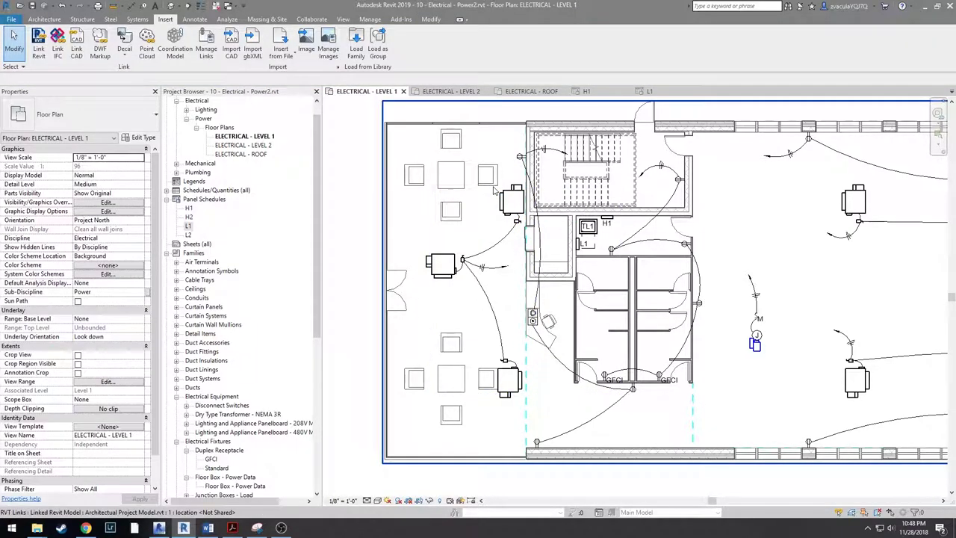
- Tag the lounge units' home run wire with its circuit number, placing the tag just beyond the arrowhead
key("t")
key("g")
scroll(504, 273, "up", 3)
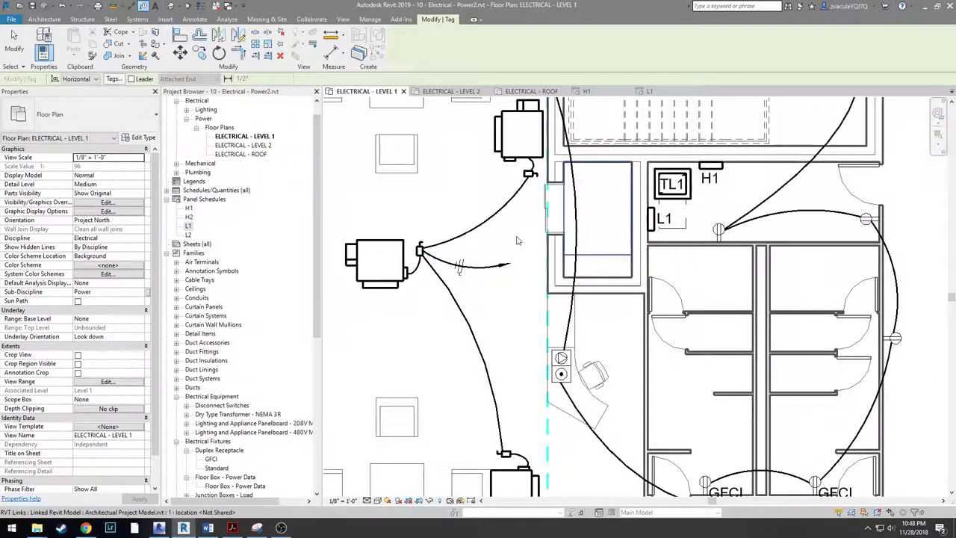
left_click(472, 275)
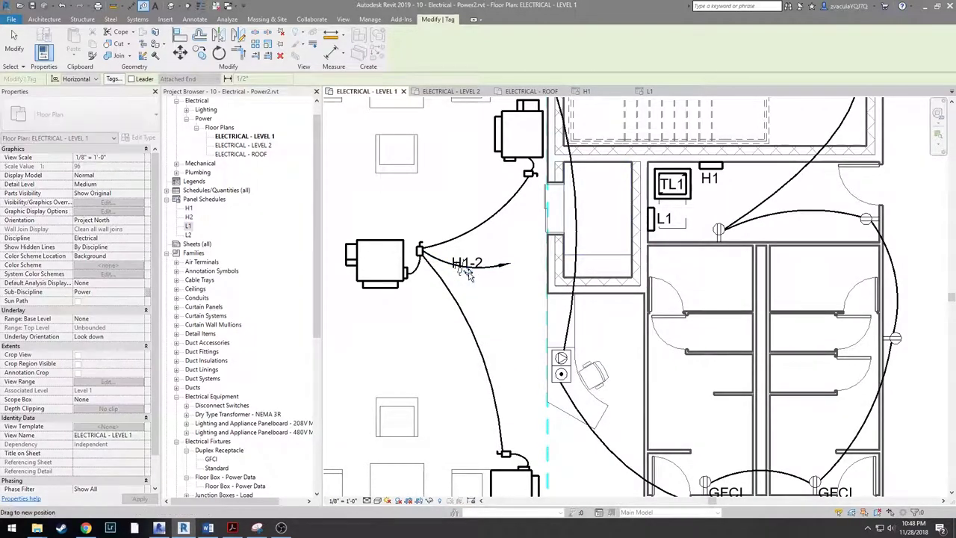
key("ctrl+z")
left_click(526, 276)
key("Escape")
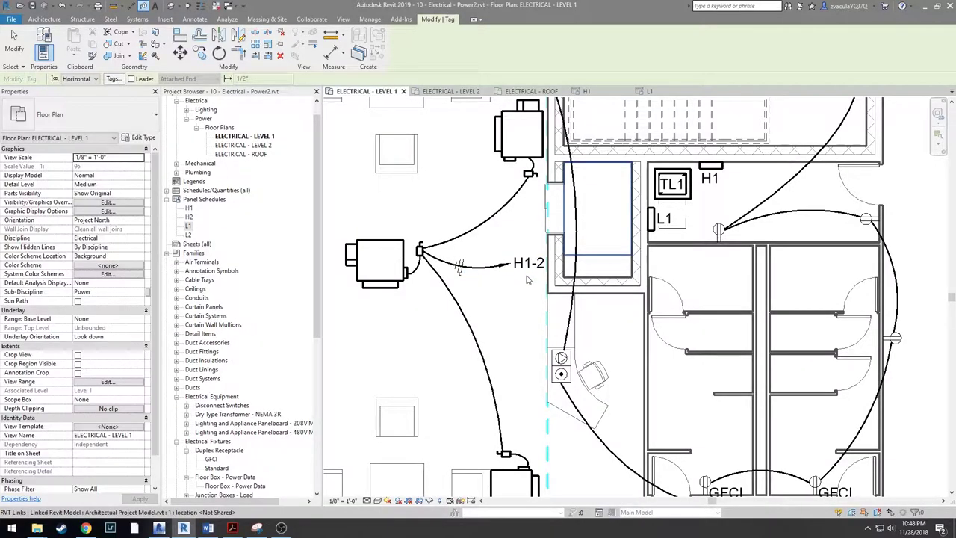
- Review the entry of the lounge units' circuit H1-2 in the H1 panel schedule
left_click(611, 93)
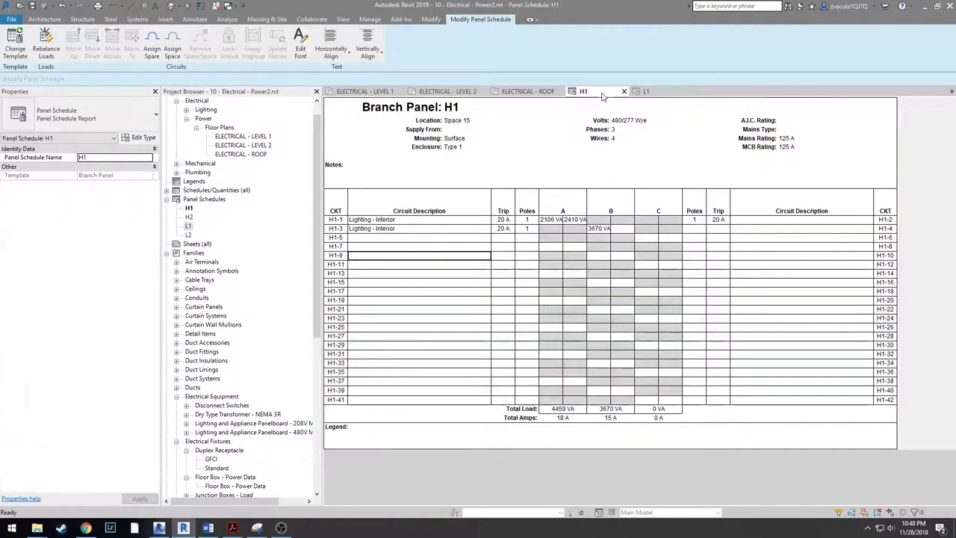
left_click(711, 220)
left_click(582, 222)
left_click_drag(692, 223, 718, 220)
left_click(720, 220)
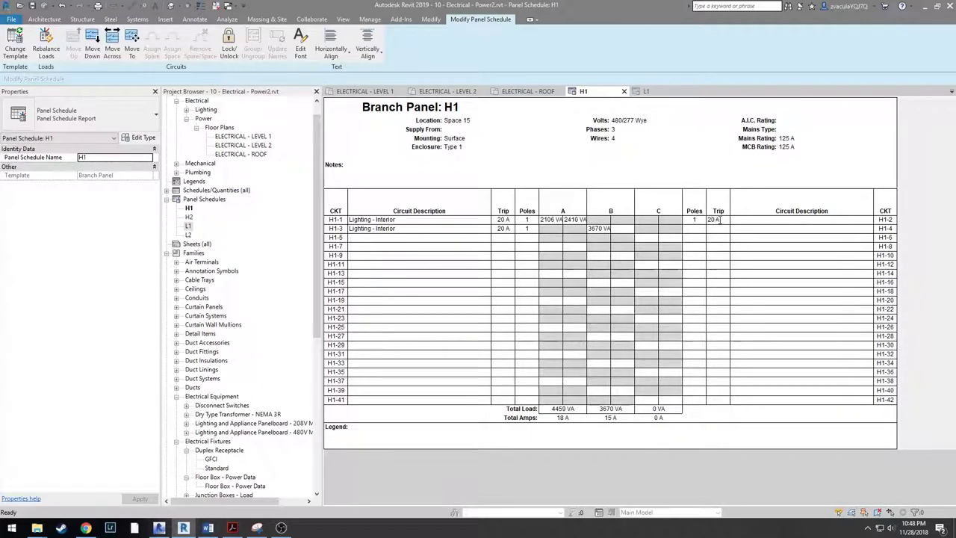
left_click(744, 221)
- Set the load name of the lounge mechanical units' circuit to "Level 1 FPTU's" from the Level 1 plan and check it in the H1 schedule
left_click(366, 91)
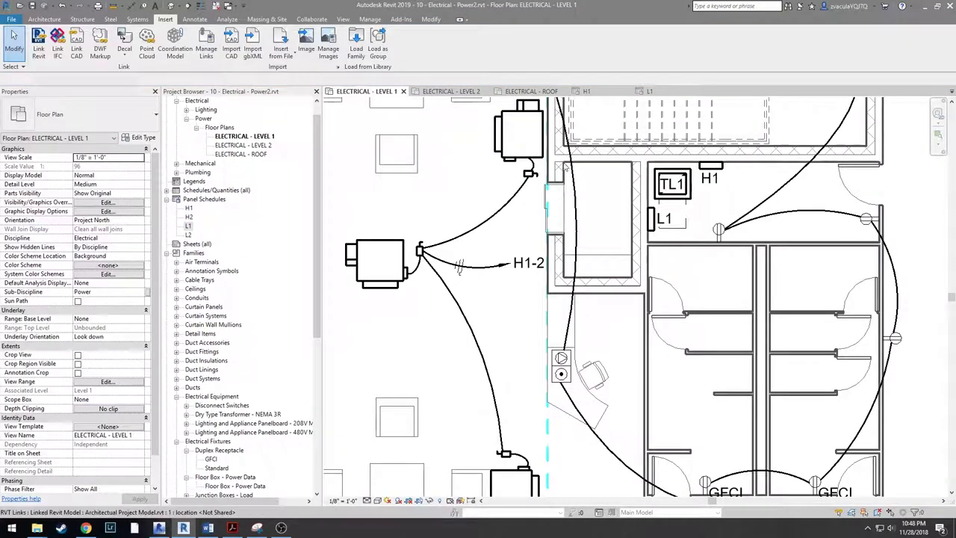
left_click(396, 254)
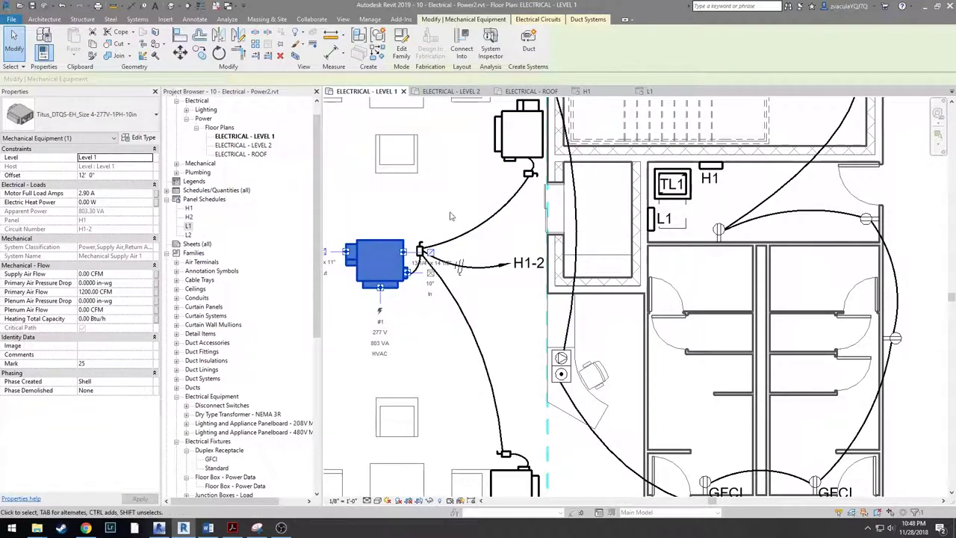
left_click(549, 20)
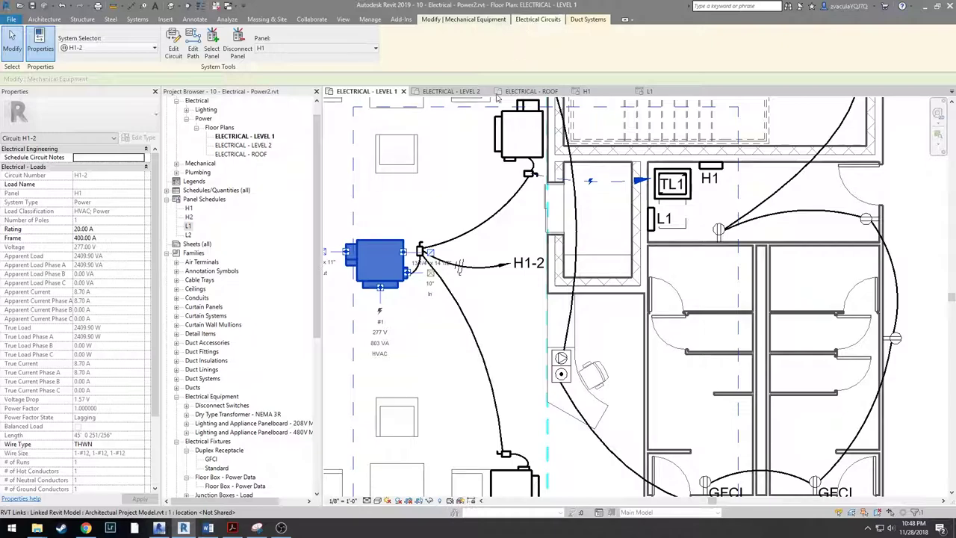
left_click(92, 186)
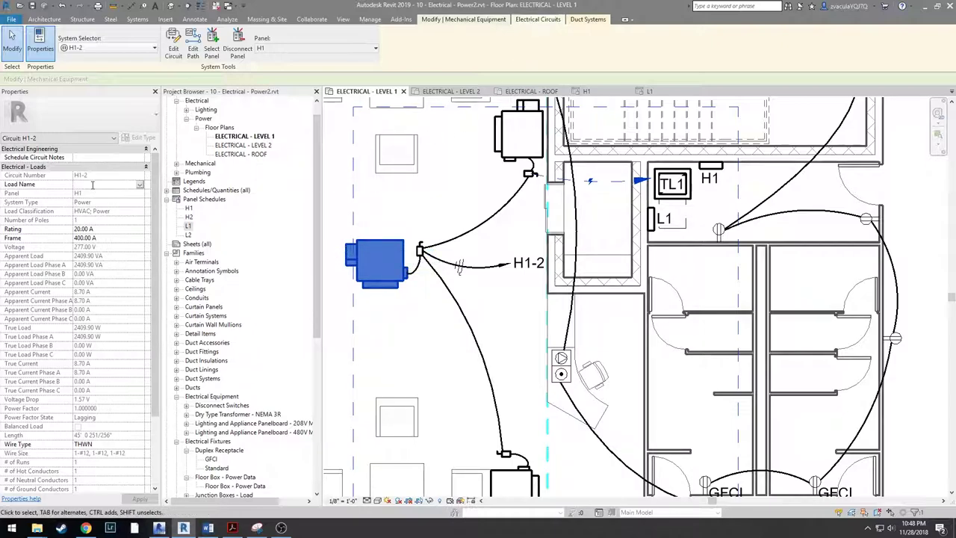
type("Level 1 FPTU's")
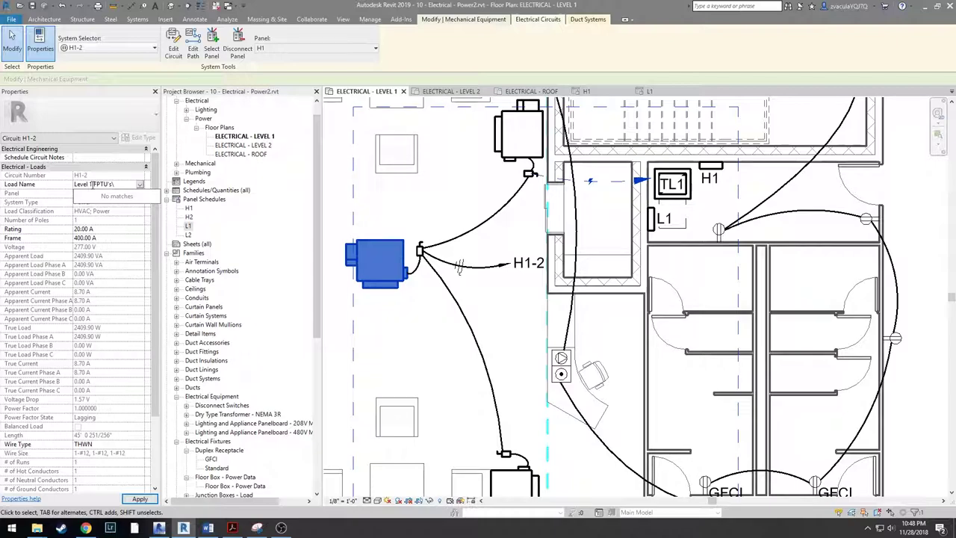
key("Return")
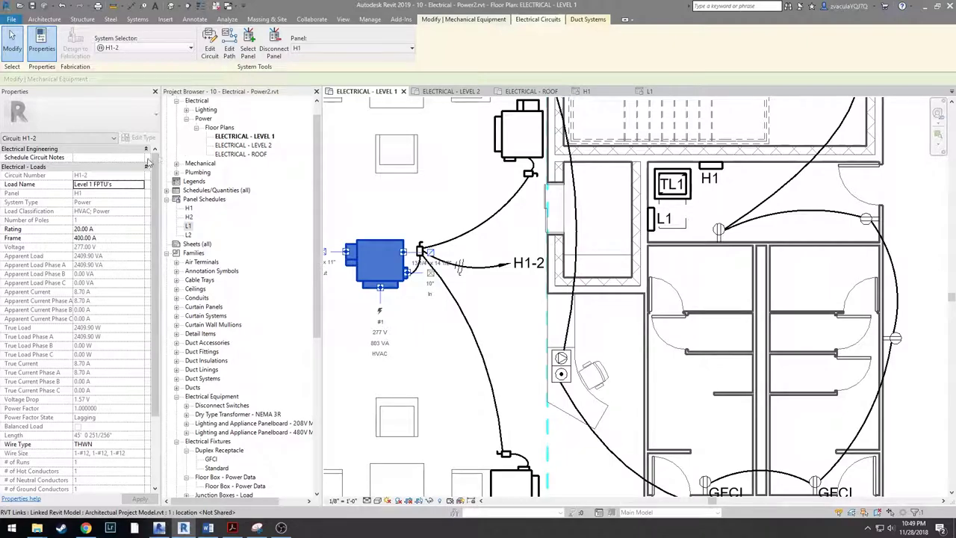
left_click(616, 91)
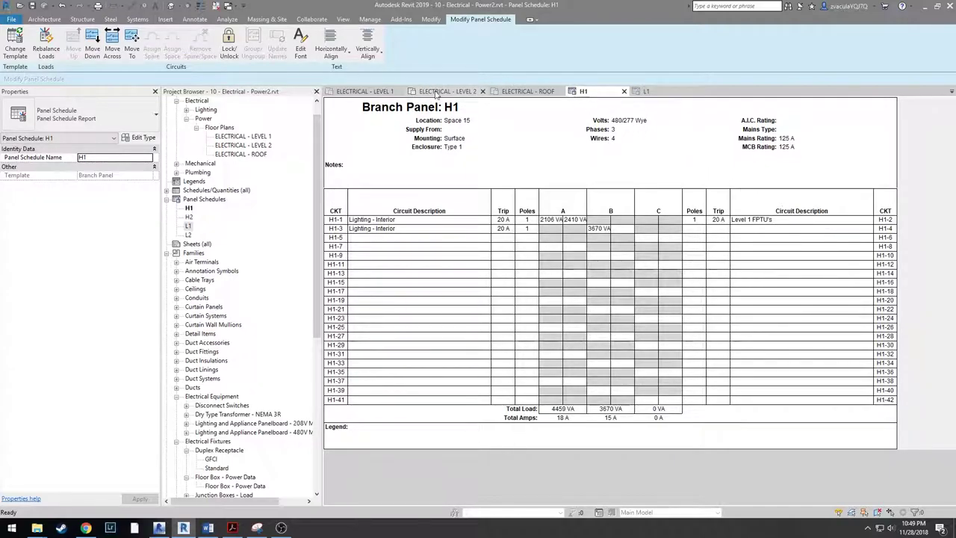
- Return to the Level 1 plan and assign the circuit of the upper mechanical units east of the restrooms to panel H1
left_click(364, 92)
scroll(544, 267, "down", 2)
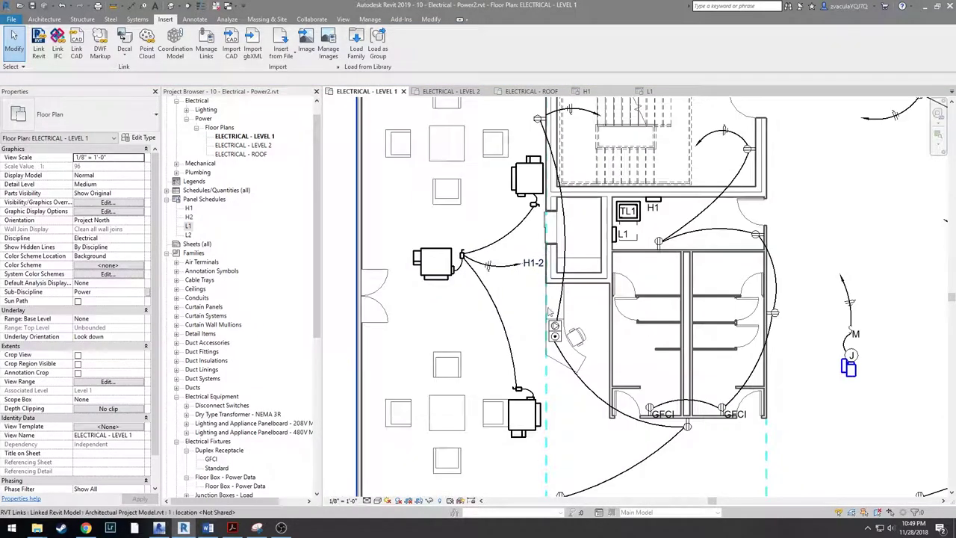
middle_click_drag(540, 309, 474, 273)
middle_click_drag(661, 278, 503, 312)
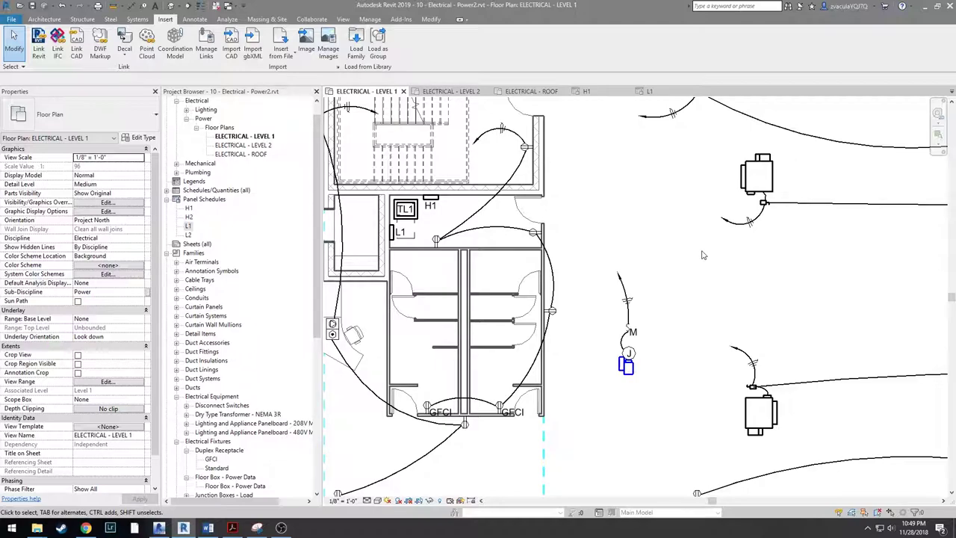
scroll(715, 196, "down", 2)
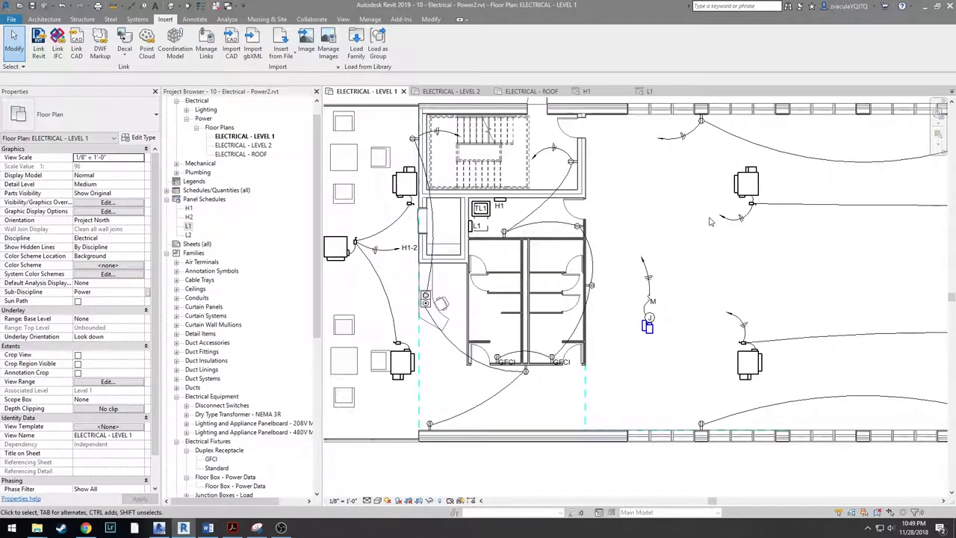
scroll(712, 218, "up", 1)
middle_click_drag(713, 217, 572, 259)
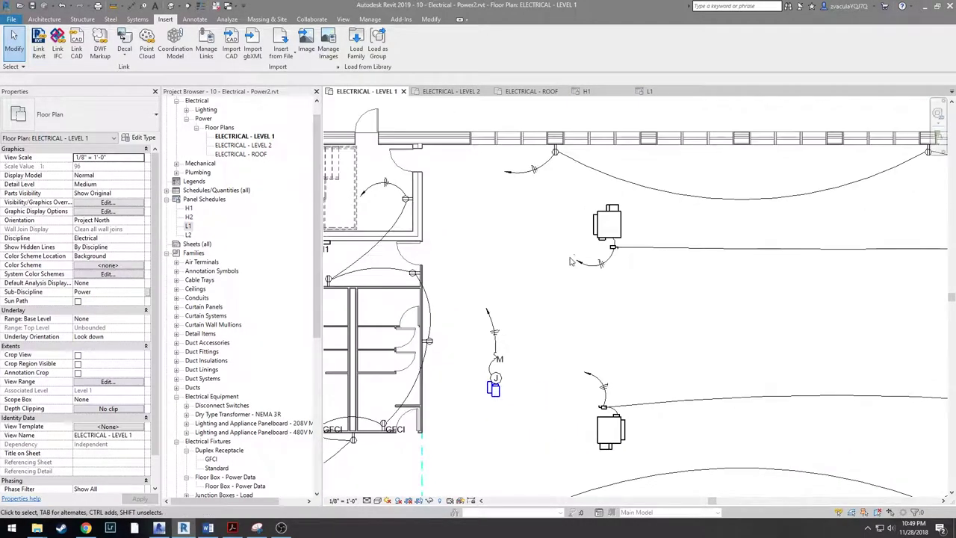
left_click(618, 225)
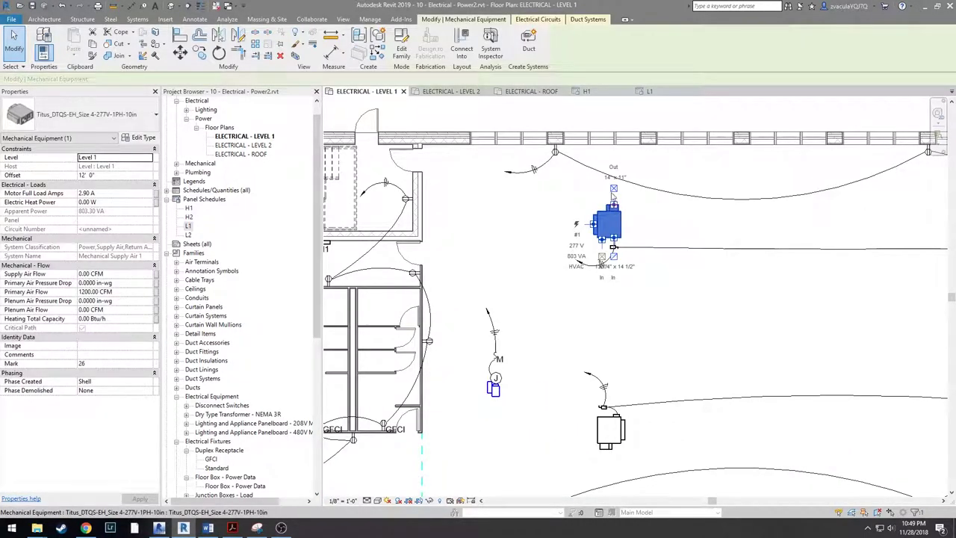
left_click(534, 22)
left_click(316, 48)
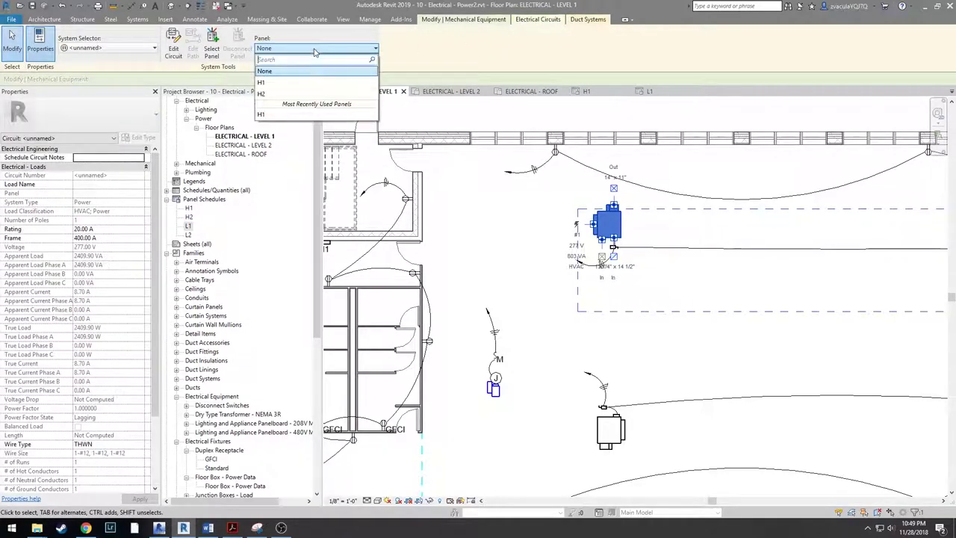
left_click(266, 82)
- Set the load name of the upper mechanical units' circuit to "Level 1 FPTU's"
left_click(105, 184)
type("Le")
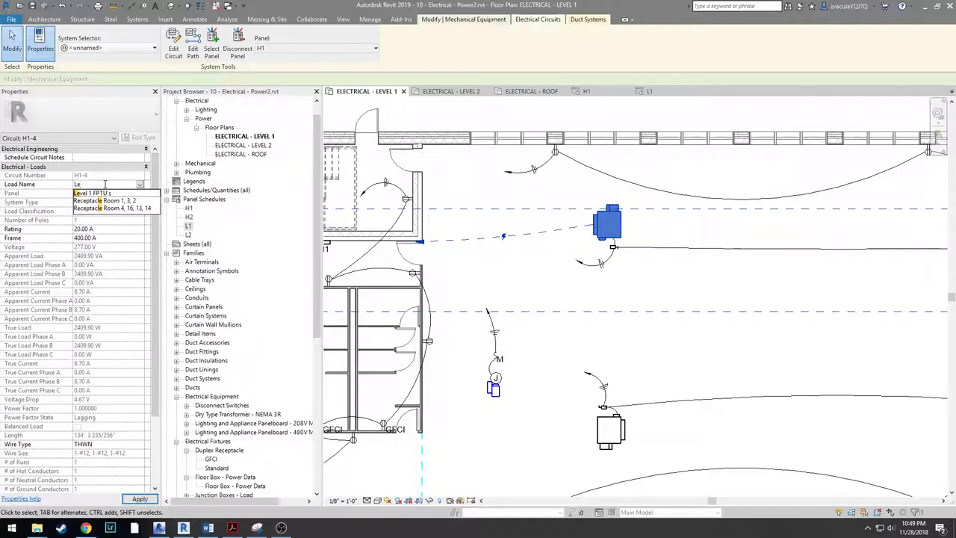
key("Down")
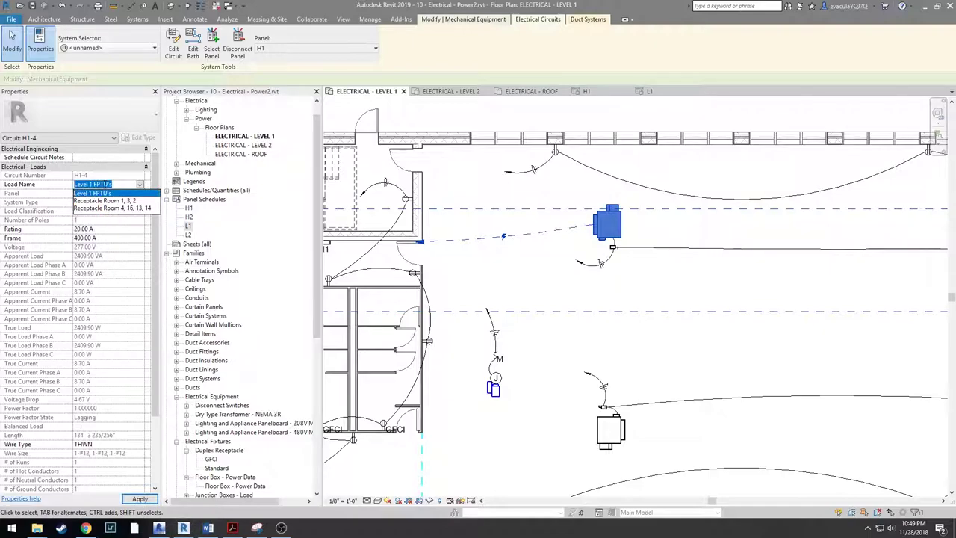
key("Return")
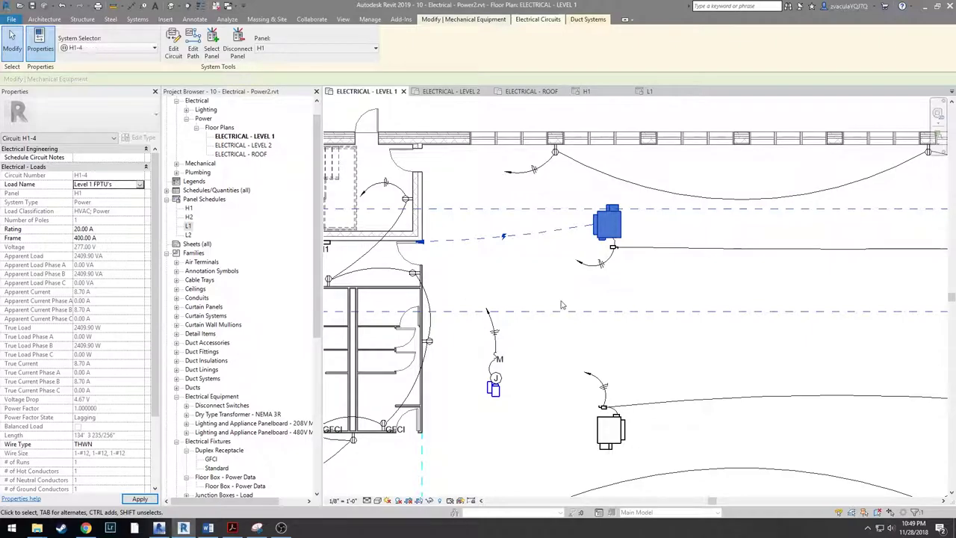
- Tag the upper units' home run wire with its circuit number, placing the tag just beyond the arrowhead
left_click(586, 312)
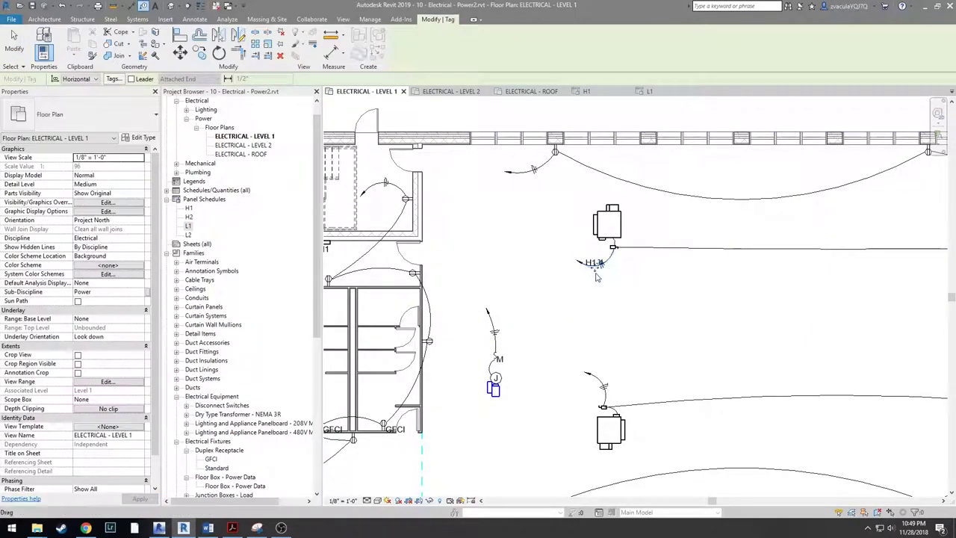
scroll(601, 277, "up", 1)
left_click_drag(593, 262, 557, 257)
- Assign the circuit of the lower mechanical units east of the restrooms to panel H1
scroll(608, 351, "down", 2)
middle_click_drag(617, 386, 597, 318)
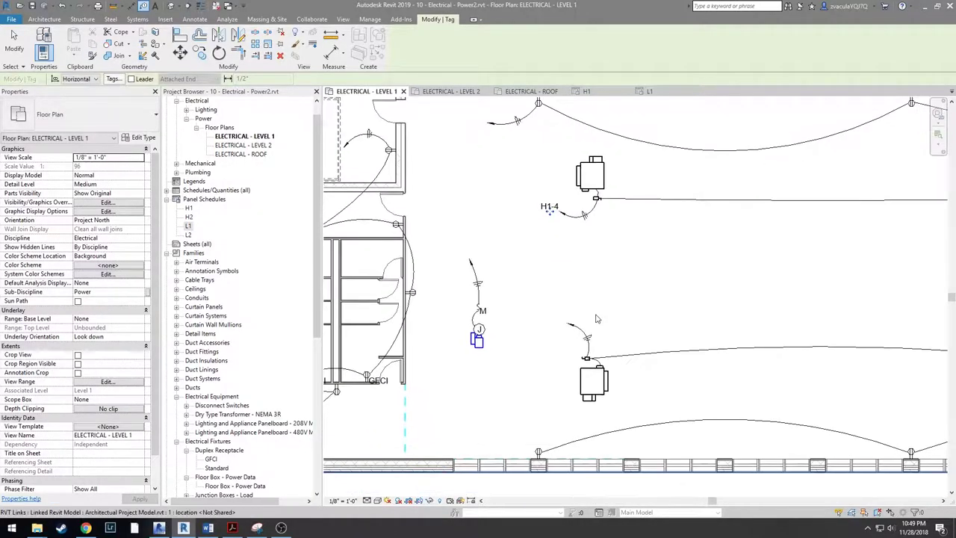
left_click(604, 392)
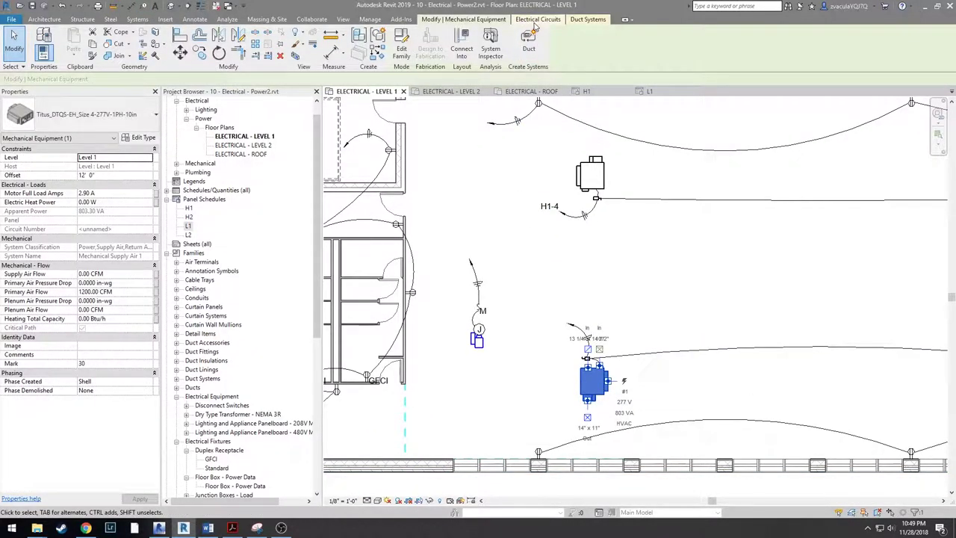
left_click(536, 18)
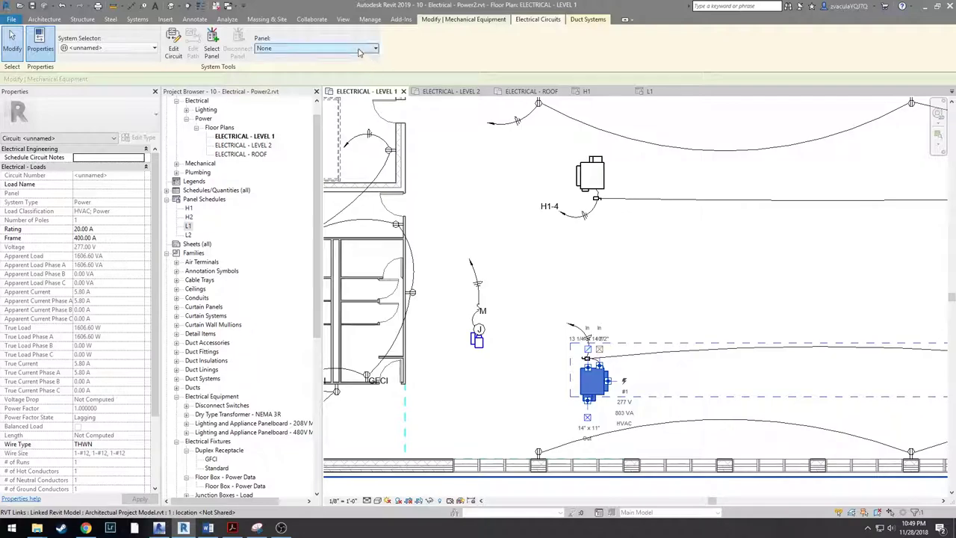
left_click(321, 48)
left_click(280, 83)
- Set the load name of the lower mechanical units' circuit to "Level 1 FPTU's"
left_click(101, 184)
type("Level 1 FPTU's")
key("Down")
key("Return")
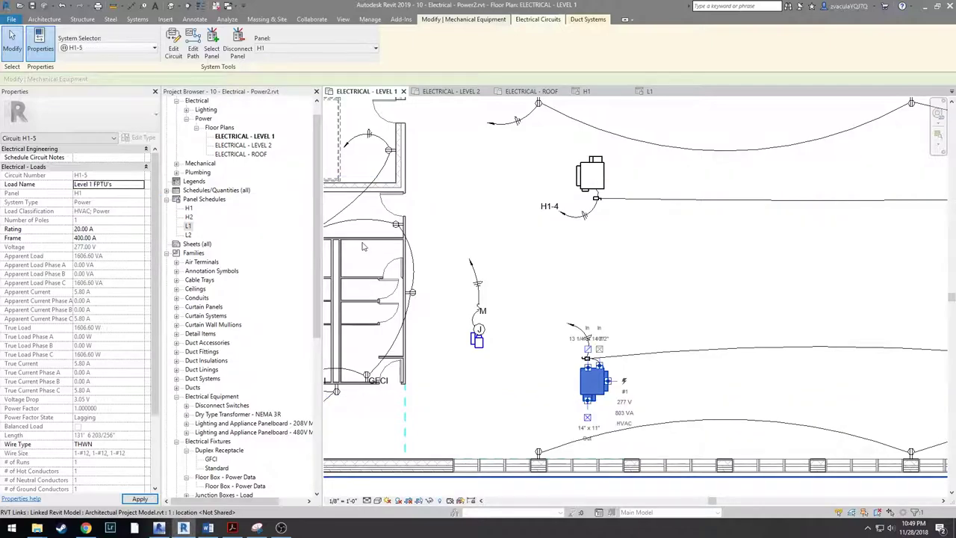
- Tag the lower units' home run wire with its circuit number beside the arrowhead and finish tagging
left_click(591, 280)
key("t")
key("g")
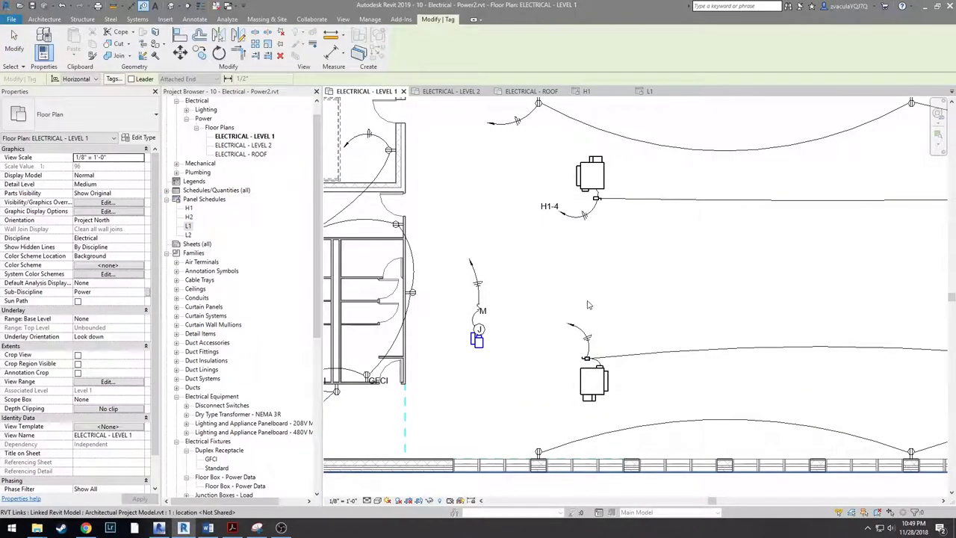
scroll(583, 346, "up", 2)
left_click_drag(580, 346, 542, 318)
key("Escape")
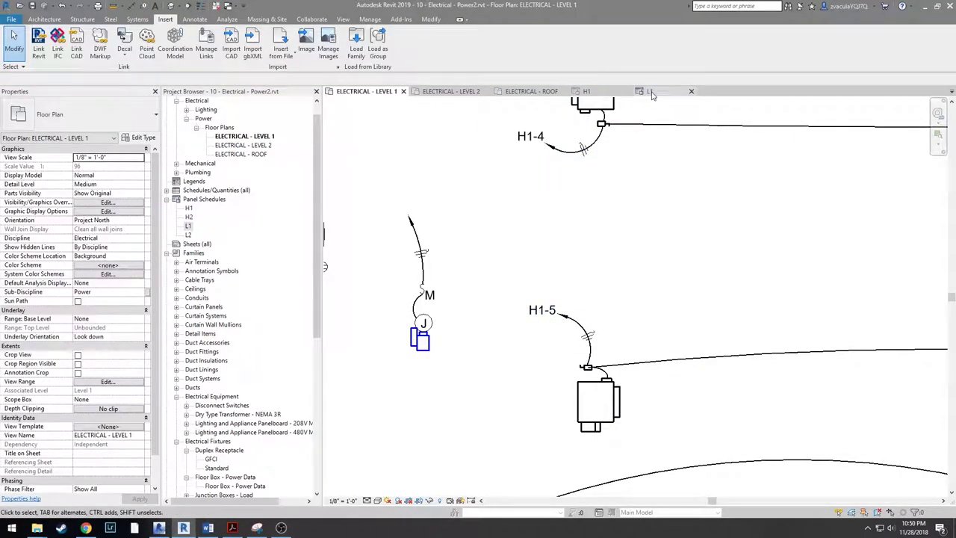
- Move circuit H1-5 across to slot H1-6 in the H1 panel schedule
left_click(585, 91)
left_click(437, 239)
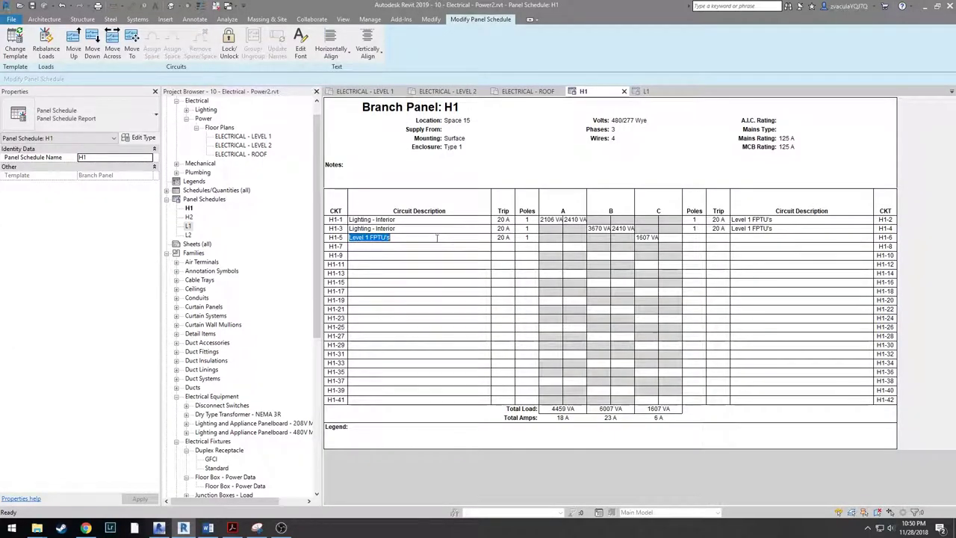
left_click(112, 45)
- Review the descriptions of circuits H1-2, H1-4 and H1-6 in the H1 panel schedule
left_click(802, 239)
left_click(815, 221)
left_click(814, 229)
left_click(811, 237)
left_click(804, 220)
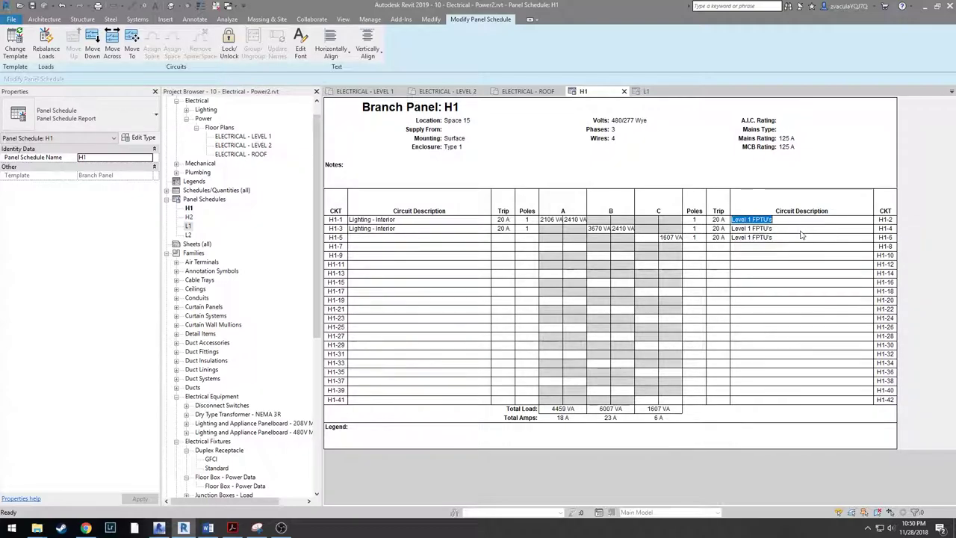
left_click(811, 237)
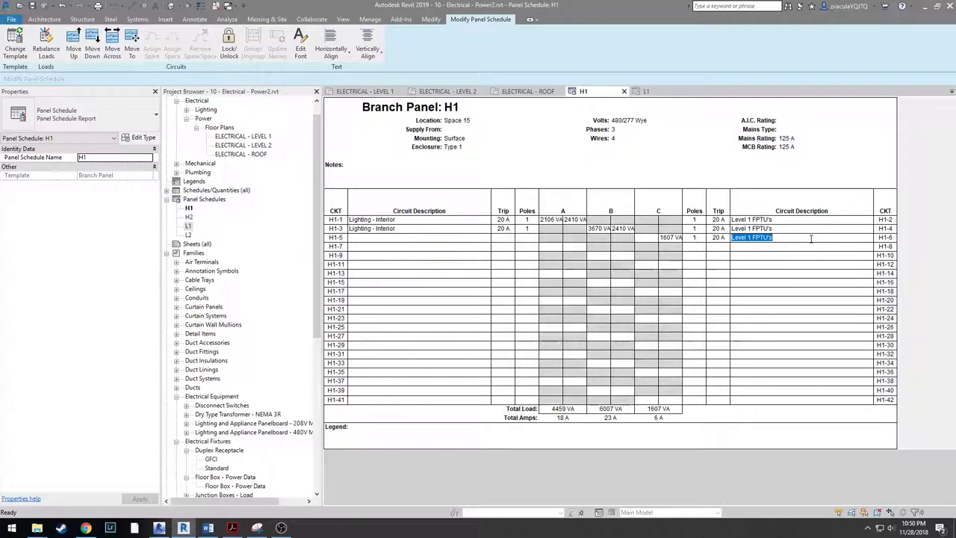
key("Up")
key("Up")
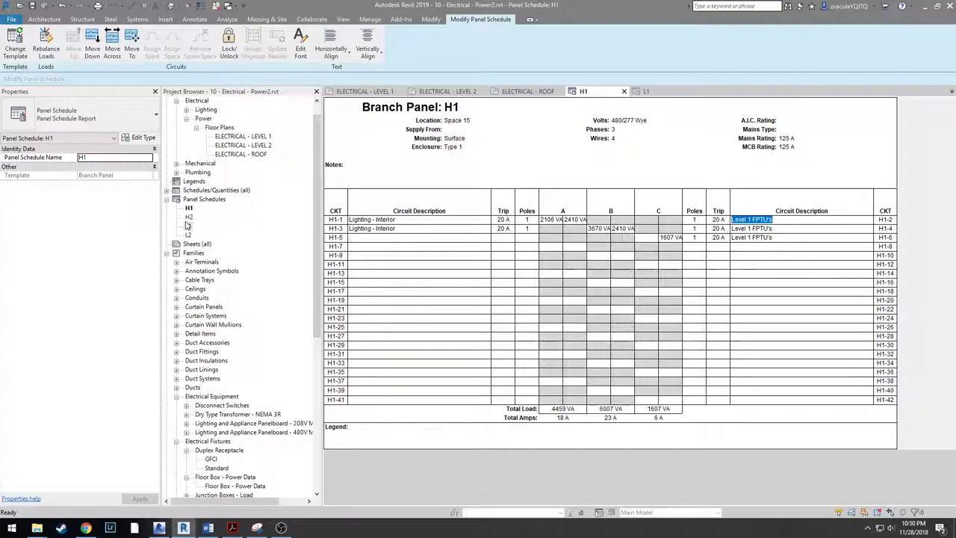
- Return to the Level 1 electrical plan and assign the circuit of the junction box below the motor switch to panel L1
left_click(366, 91)
scroll(486, 238, "down", 4)
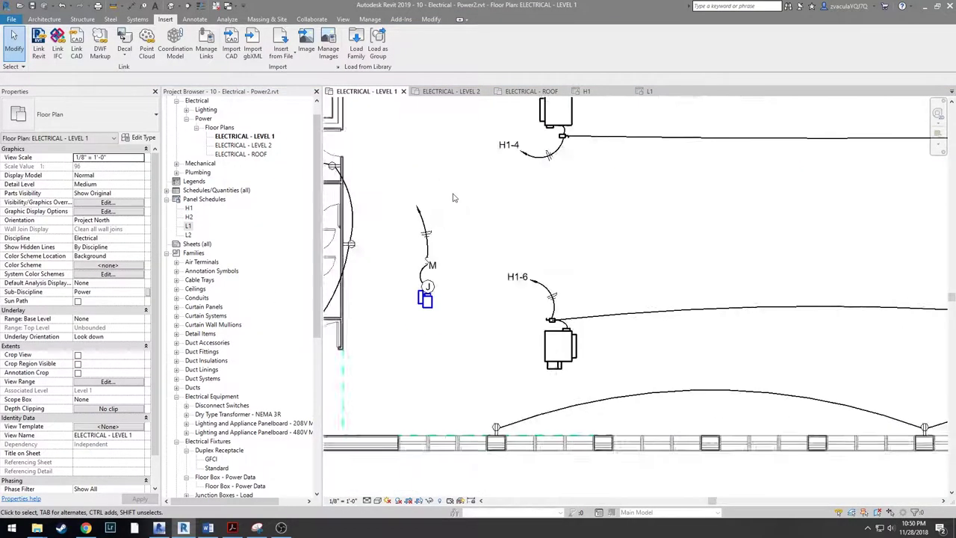
scroll(466, 292, "up", 3)
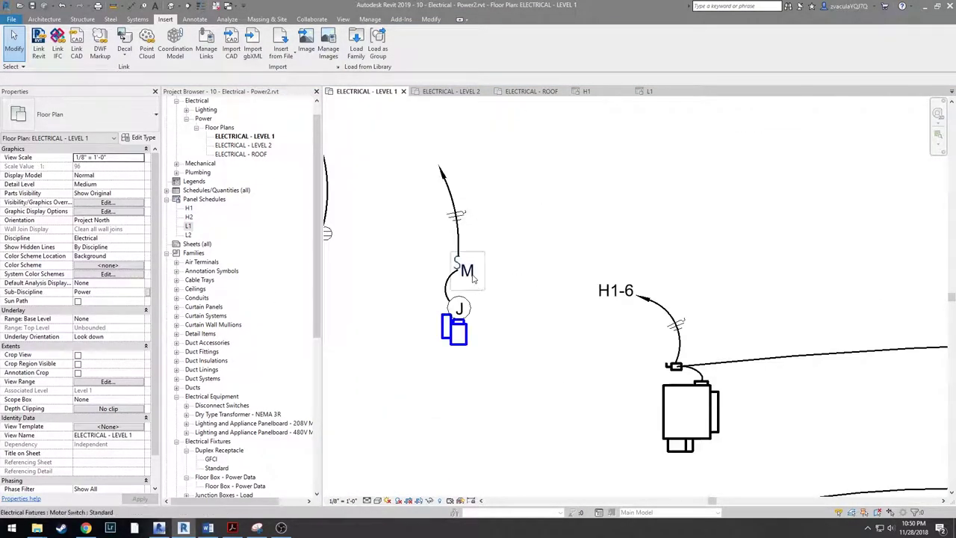
left_click(461, 271)
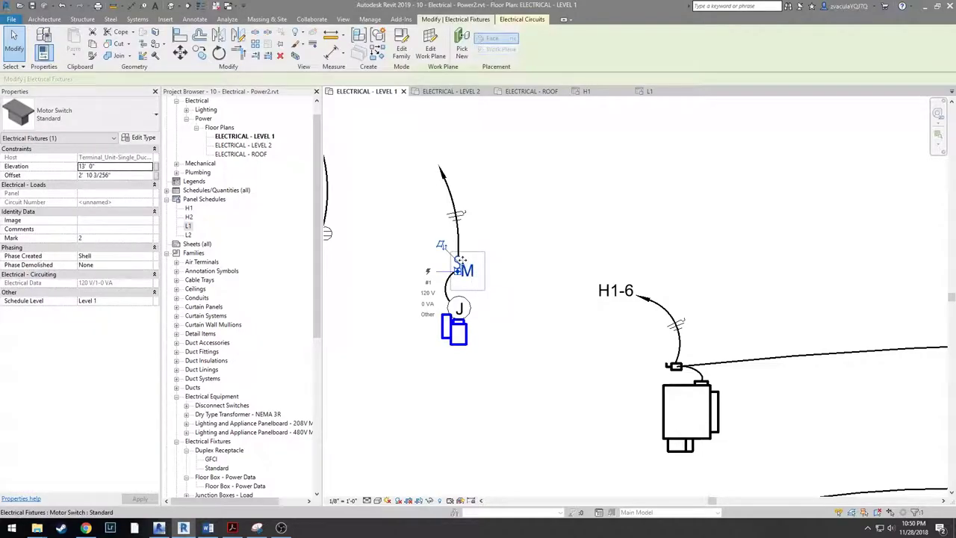
left_click(472, 314)
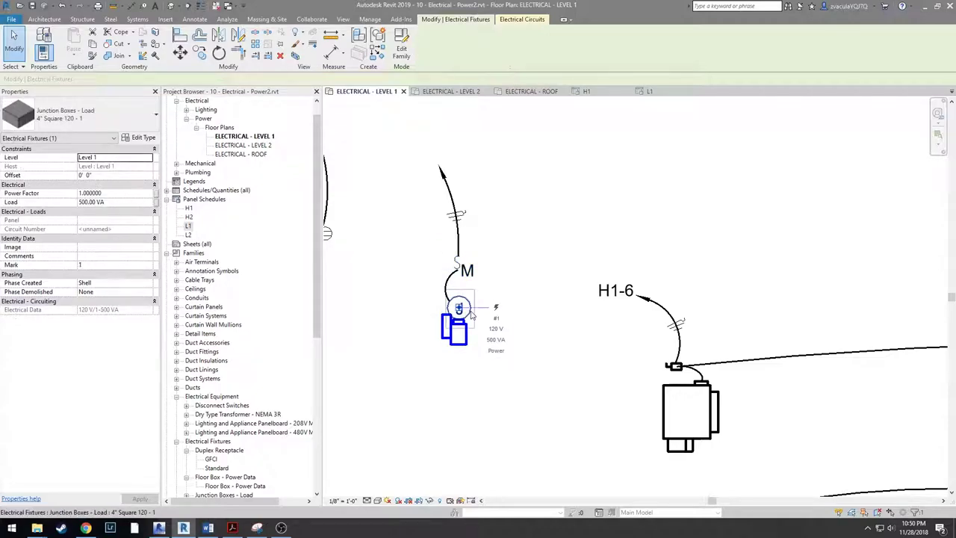
left_click(467, 274)
left_click(468, 308)
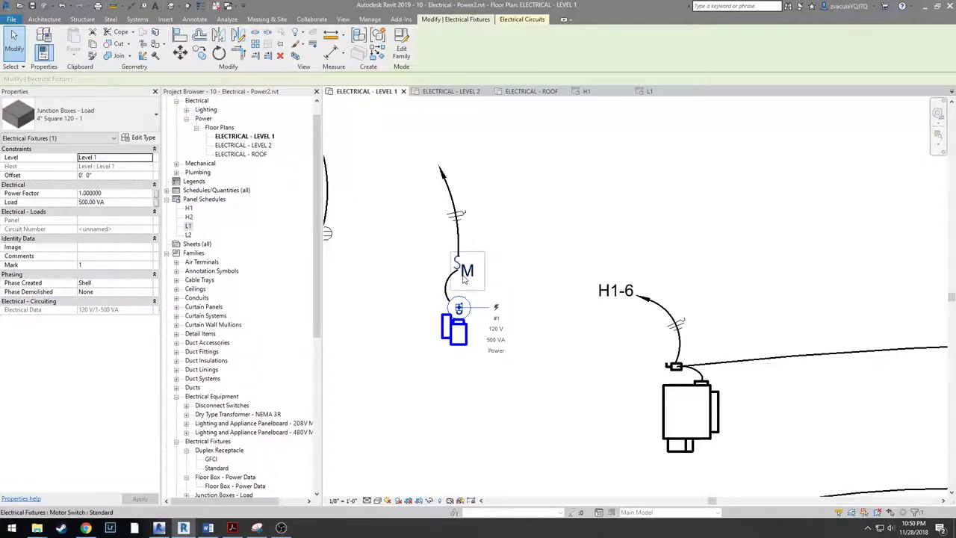
left_click(522, 19)
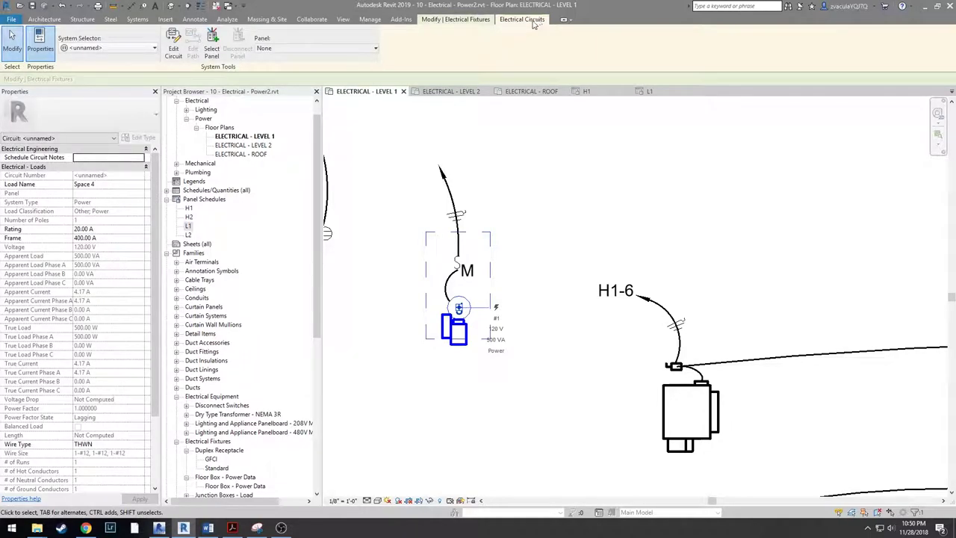
left_click(306, 54)
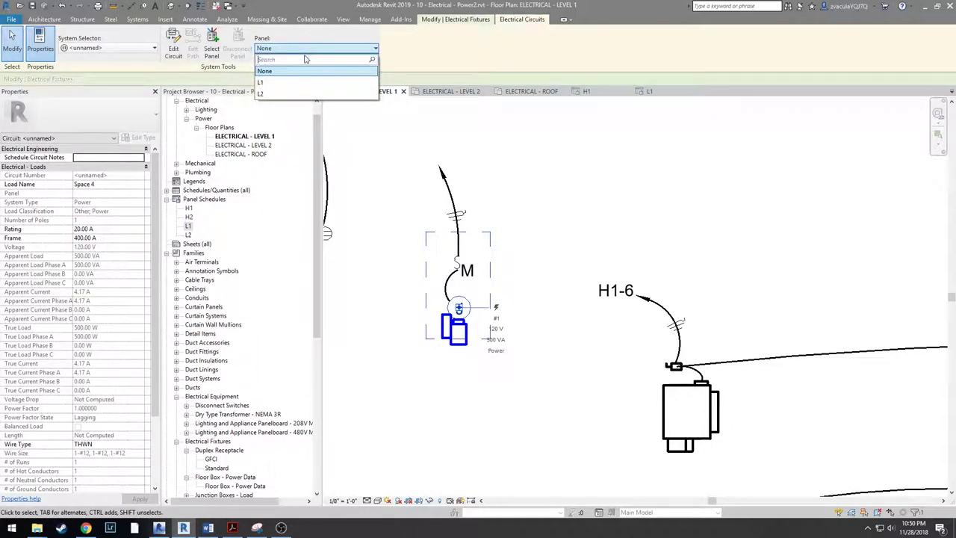
left_click(281, 83)
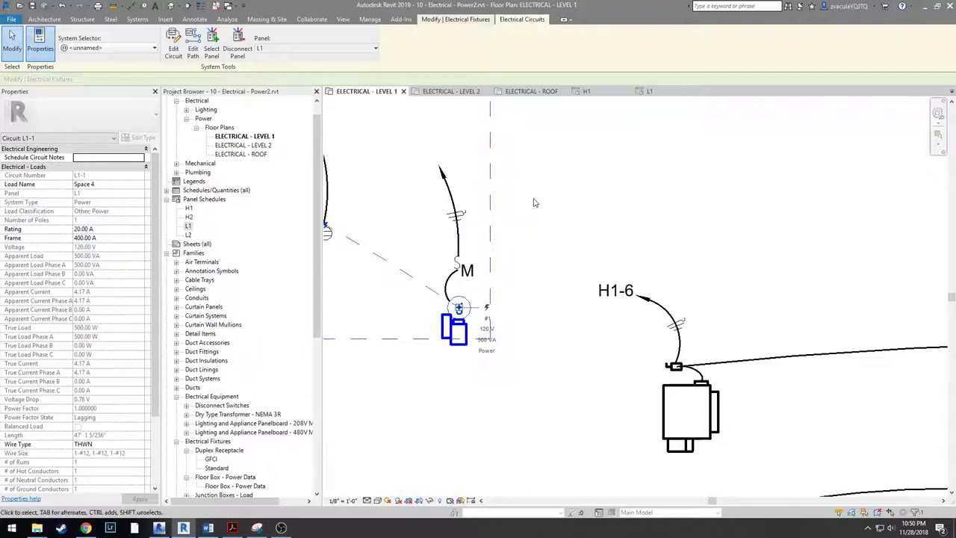
- Tag the junction box's home run wire with its circuit number and place the tag just above the arrowhead
key("t")
key("g")
left_click(451, 192)
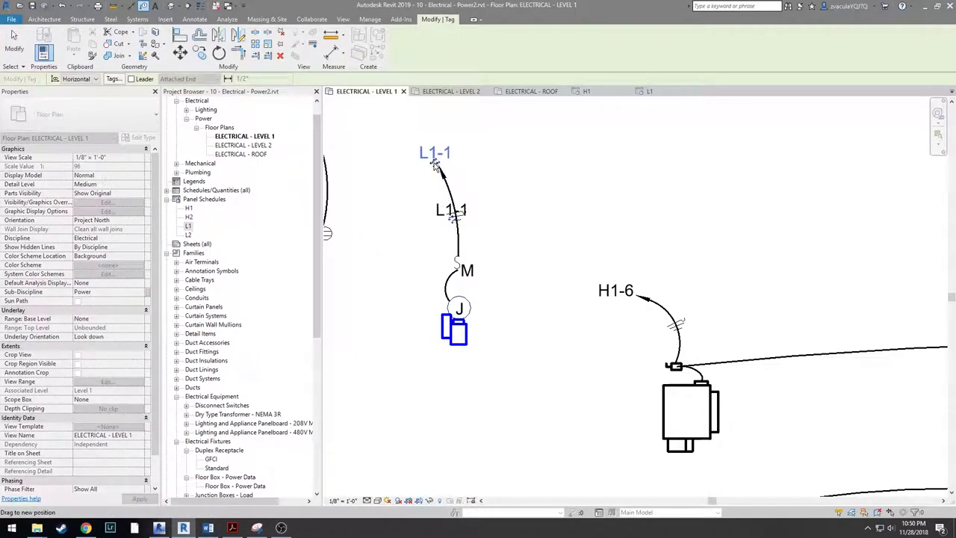
left_click_drag(434, 162, 434, 162)
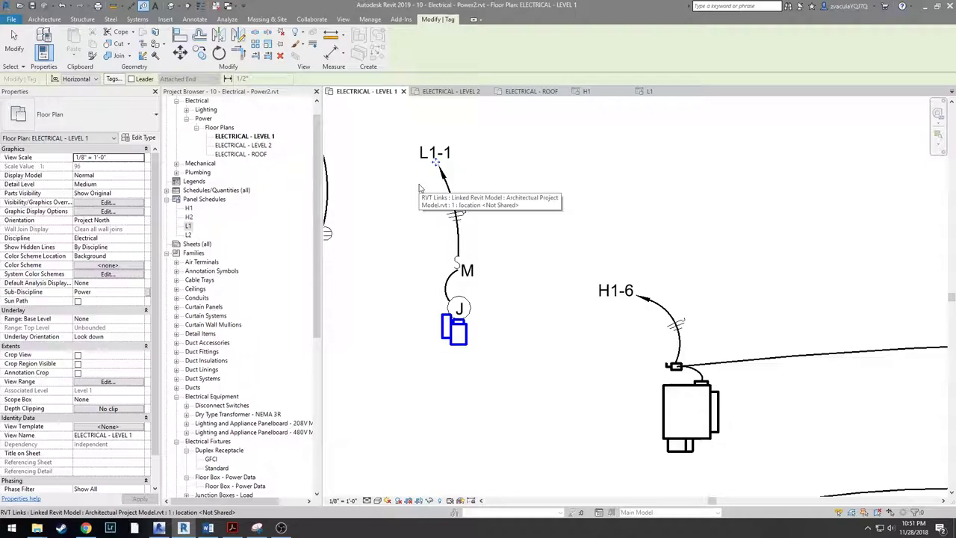
key("Escape")
left_click(439, 153)
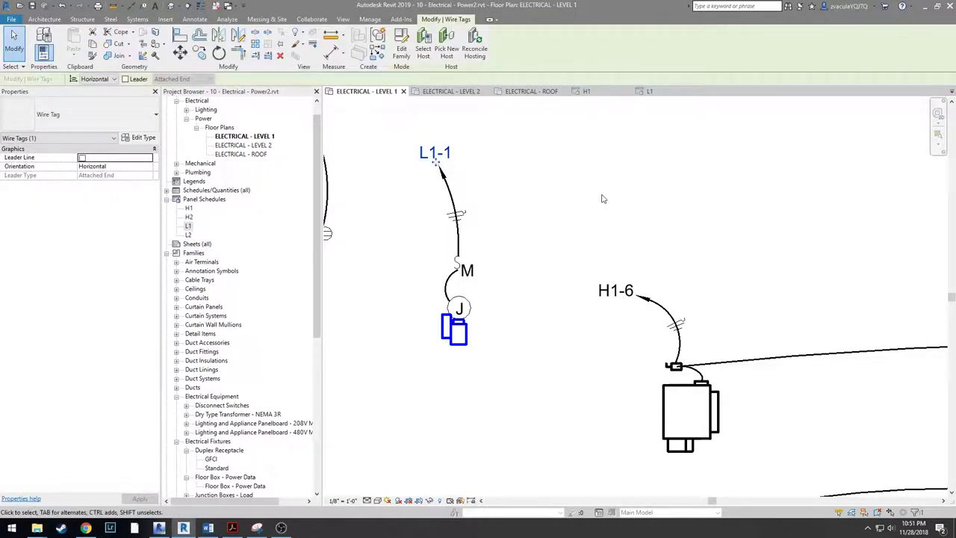
key("Escape")
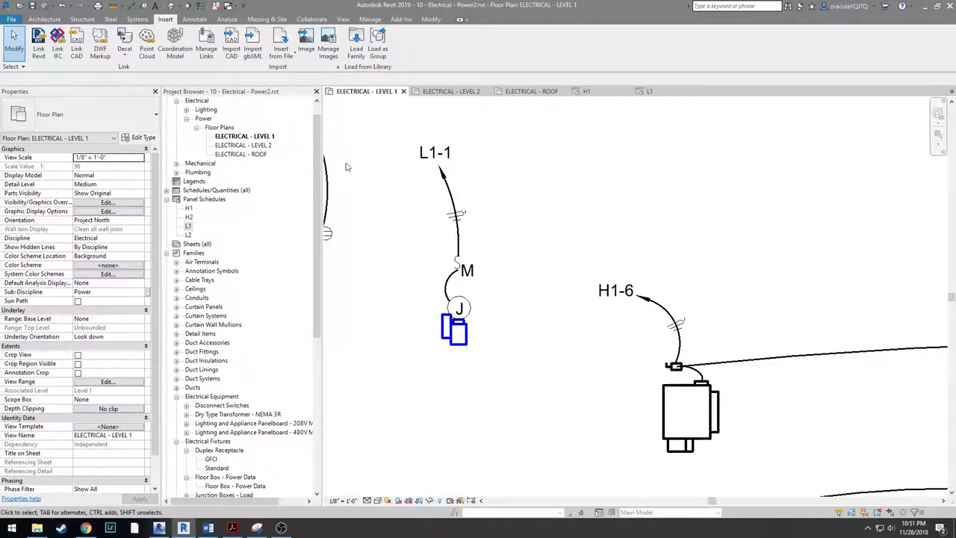
- Set the load name of the junction box's circuit to "Level 1 VAV"
left_click(463, 311)
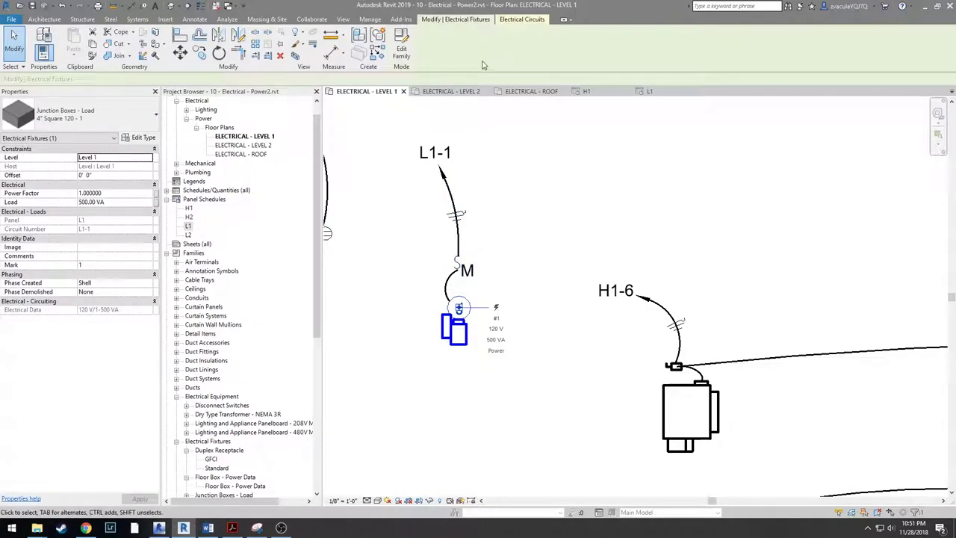
left_click(527, 20)
left_click(109, 185)
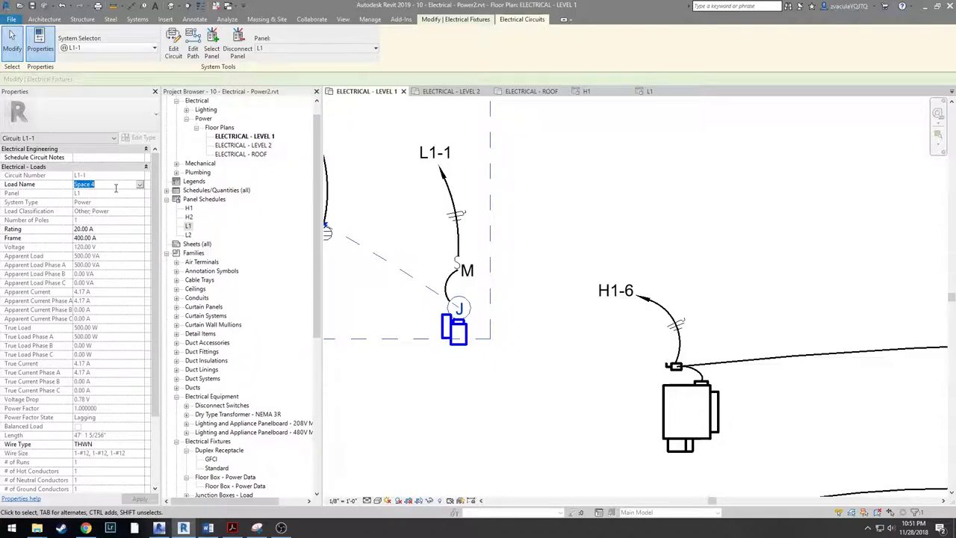
type("Leve")
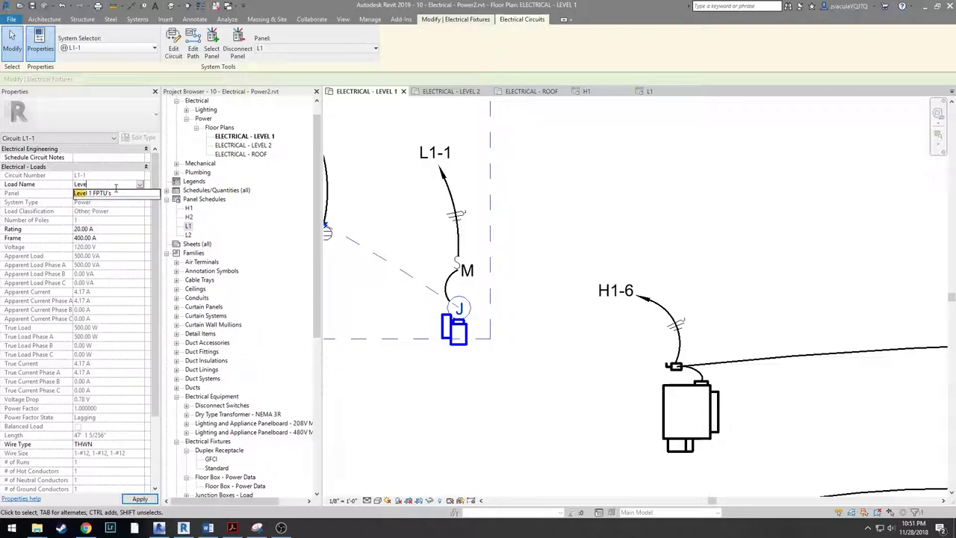
type("l 1 VAV")
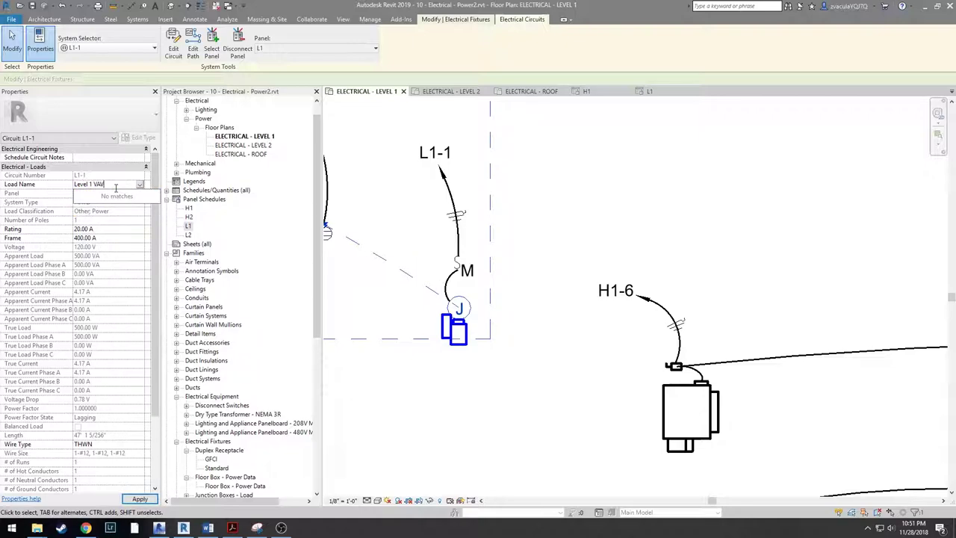
key("Return")
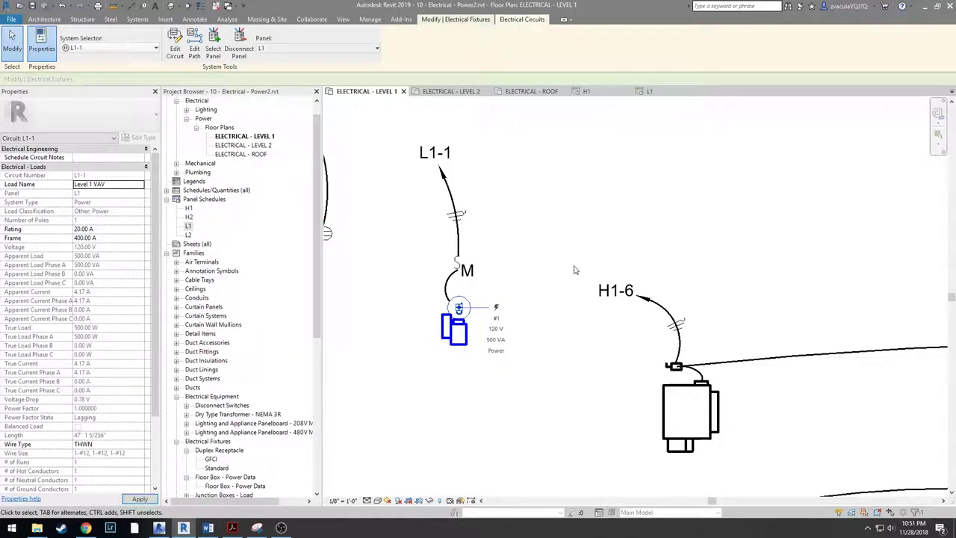
left_click(573, 270)
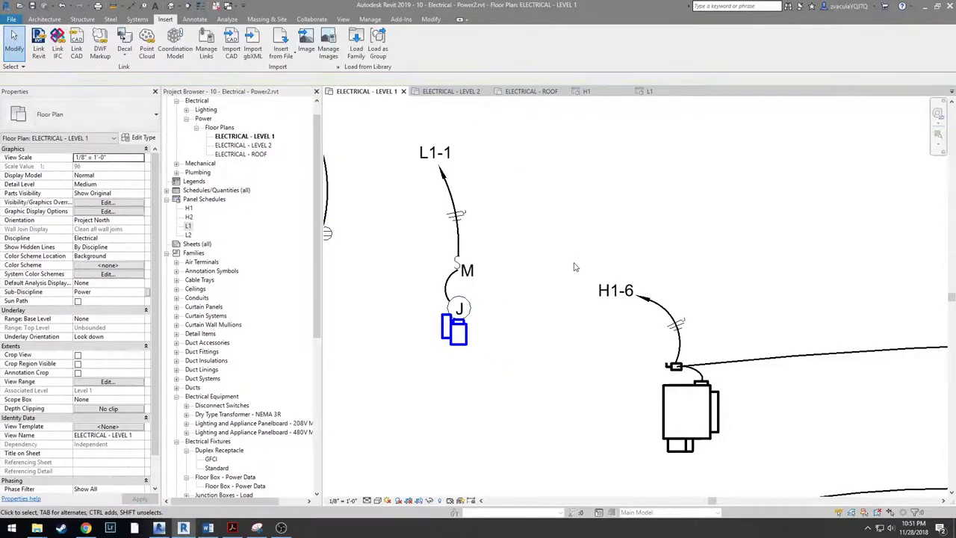
- Move circuit L1-1 across to slot L1-2 in the L1 panel schedule
left_click(667, 94)
left_click(419, 221)
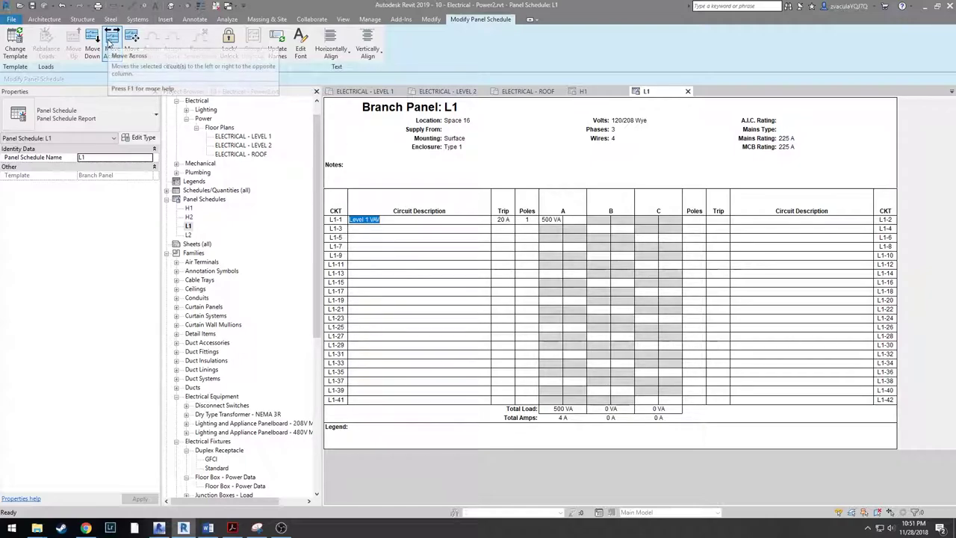
left_click(111, 41)
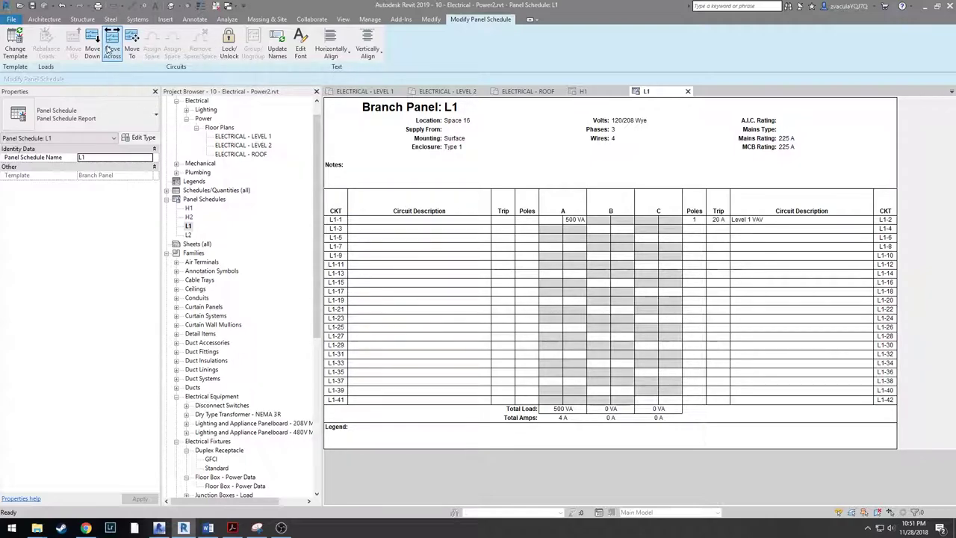
double_click(754, 218)
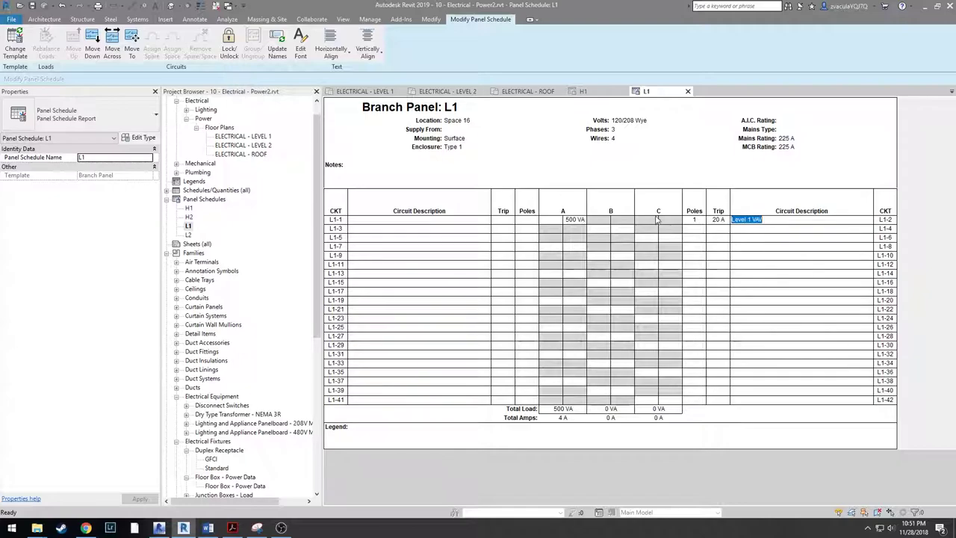
- Return to the Level 1 electrical plan and assign the circuit of the duplex receptacle on the stair's right wall to panel L1
left_click(372, 95)
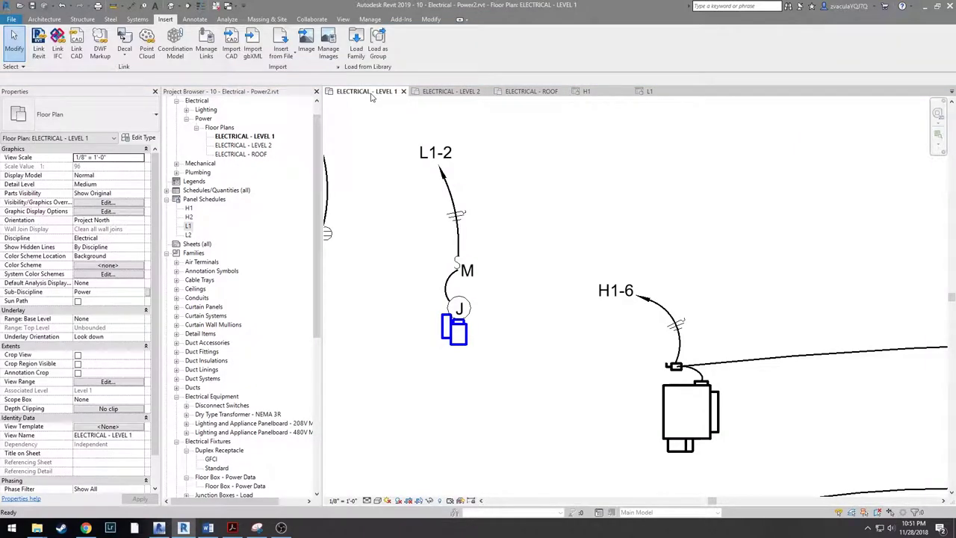
scroll(581, 228, "down", 4)
scroll(574, 207, "down", 1)
middle_click_drag(574, 208, 759, 293)
scroll(759, 294, "down", 1)
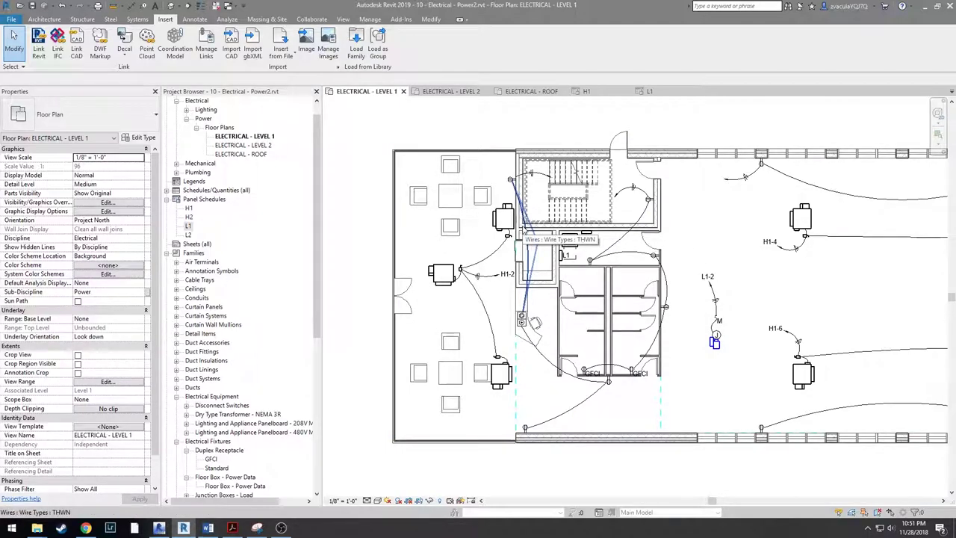
scroll(589, 207, "up", 2)
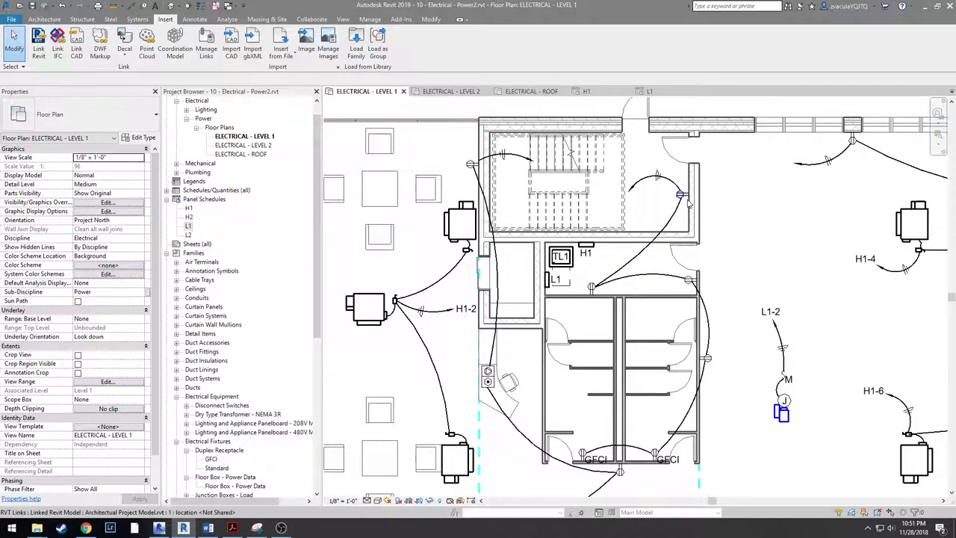
left_click(686, 193)
left_click(515, 21)
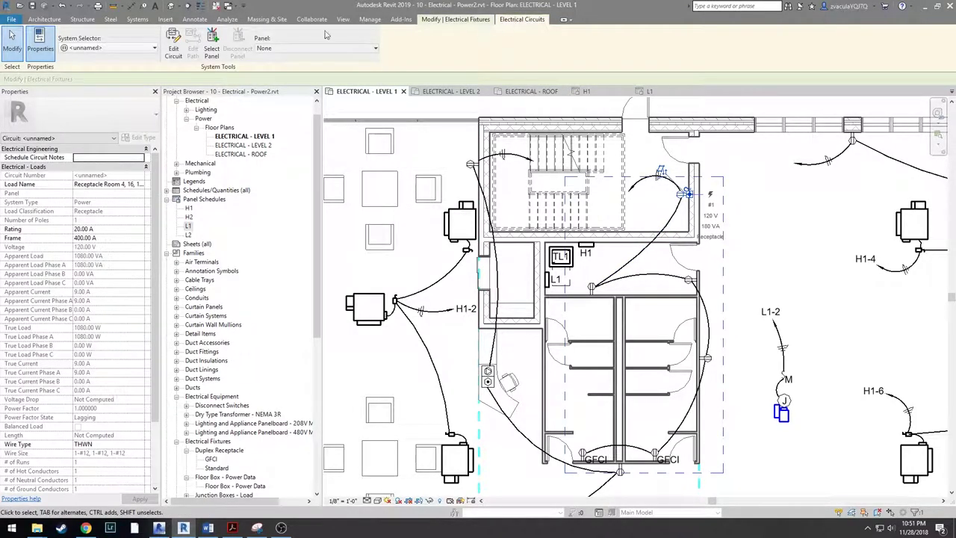
left_click(318, 48)
left_click(271, 85)
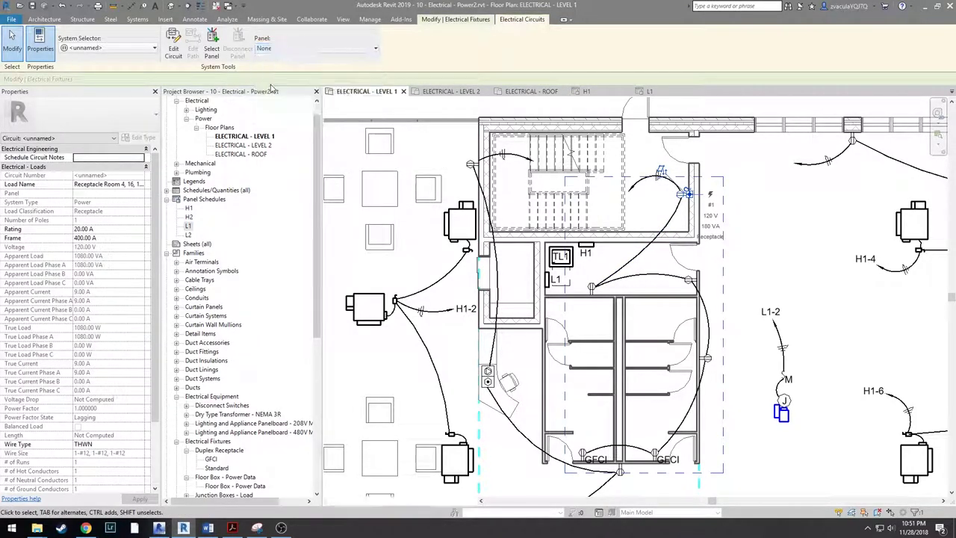
- Tag the stair receptacle's home run wire with its circuit number and place the tag beside the arrowhead
key("t")
key("g")
left_click(653, 180)
left_click_drag(654, 179, 624, 206)
key("Escape")
- Select the duplex receptacle on the stair's right wall to access its circuit
left_click(684, 196)
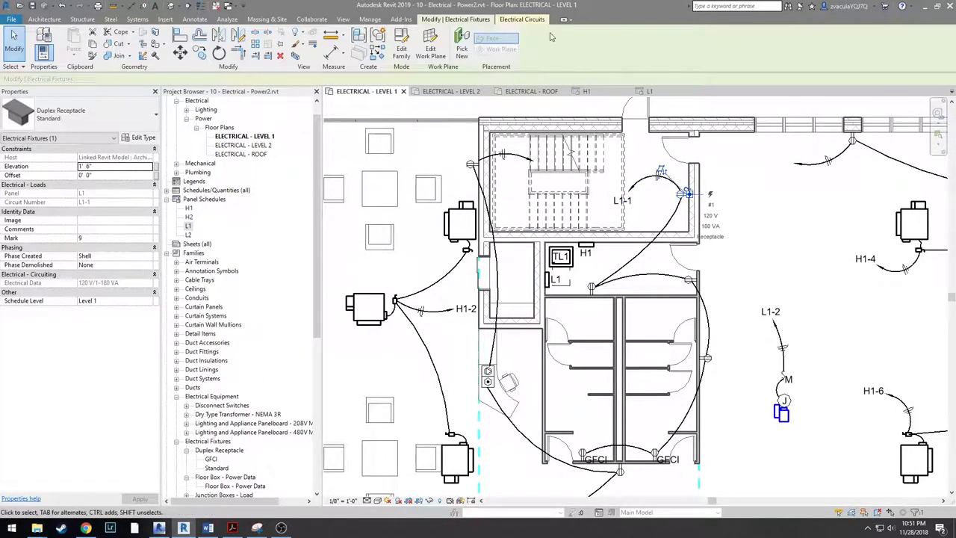
- Set the load name of circuit L1-1, selected through its receptacle beside the stair, to Receptacles
left_click(522, 20)
left_click_drag(105, 184, 140, 182)
key("BackSpace")
key("BackSpace")
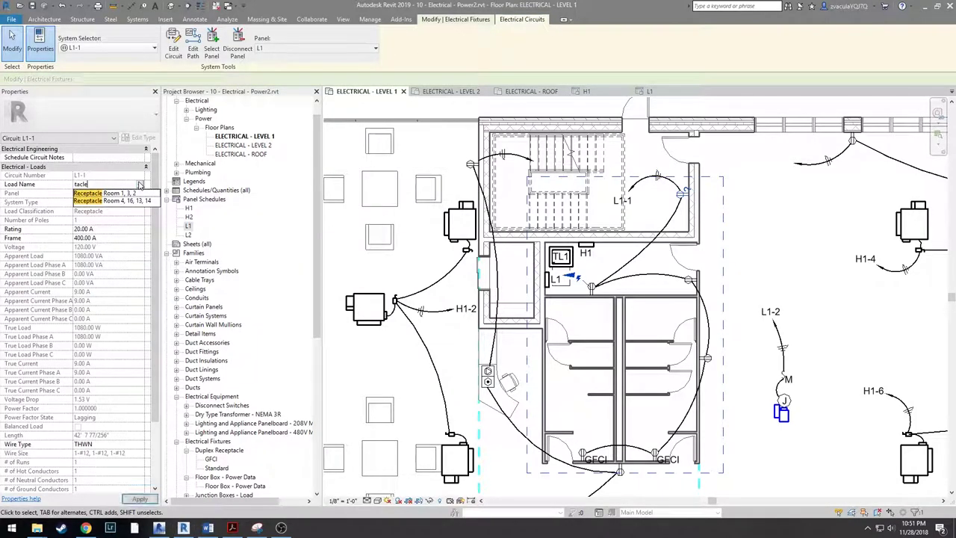
type("s")
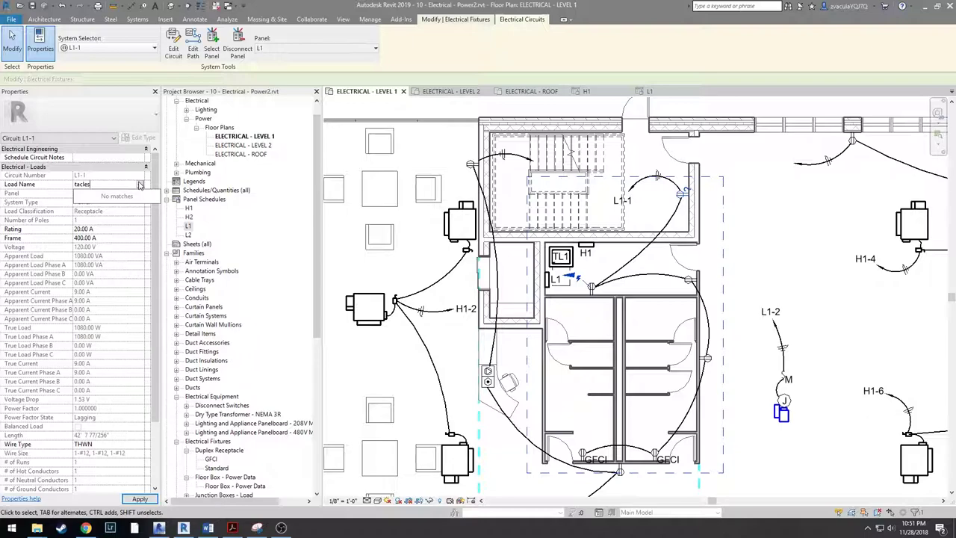
key("Left")
key("Left")
key("Left")
key("Left")
key("Left")
key("Left")
key("Left")
key("Return")
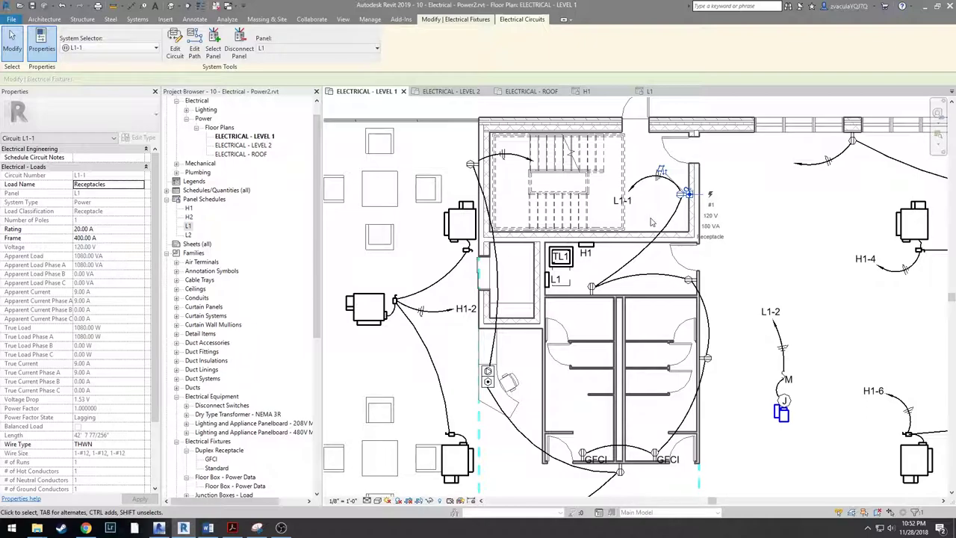
left_click(652, 221)
- Assign the circuit of the receptacle on the open area's upper exterior wall to panel L1
scroll(724, 236, "down", 1)
middle_click_drag(842, 180, 740, 199)
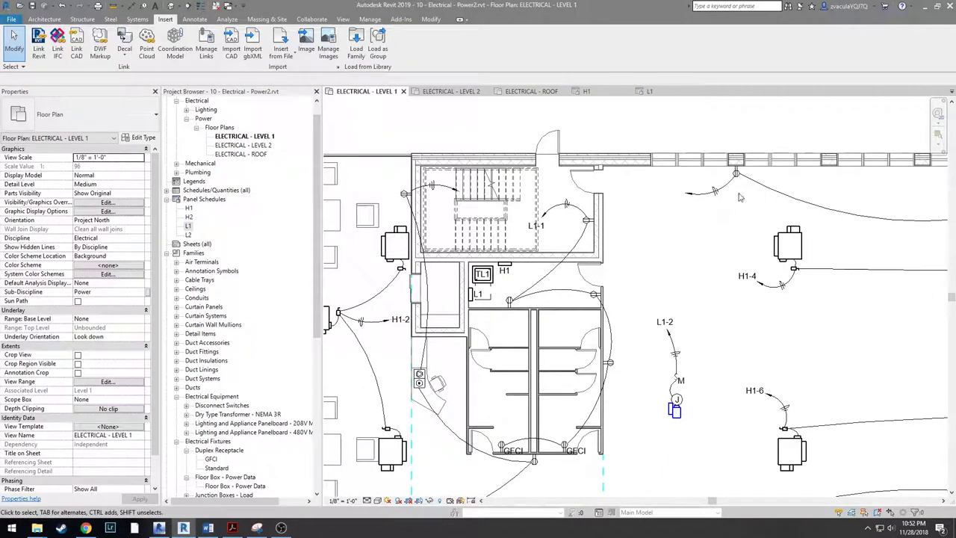
left_click(735, 172)
left_click(521, 20)
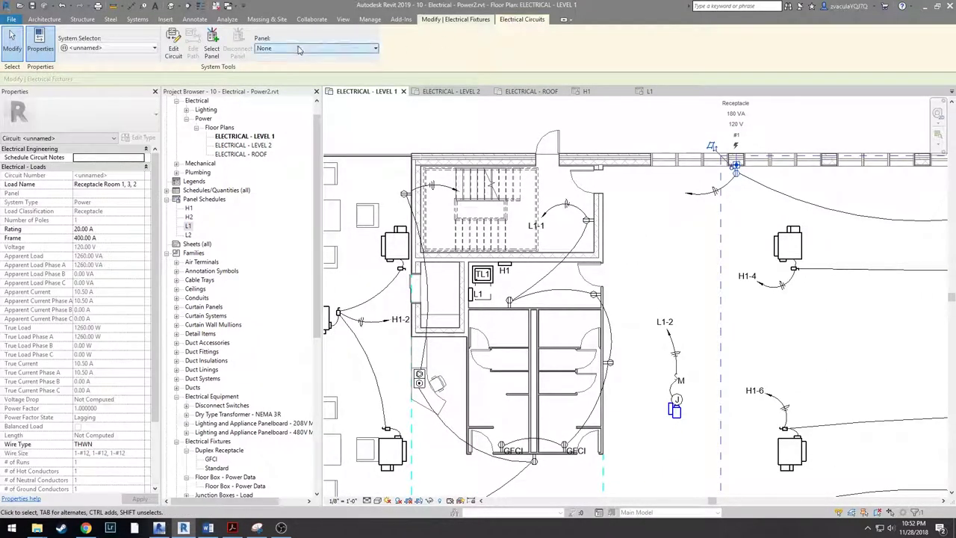
left_click(313, 48)
left_click(276, 80)
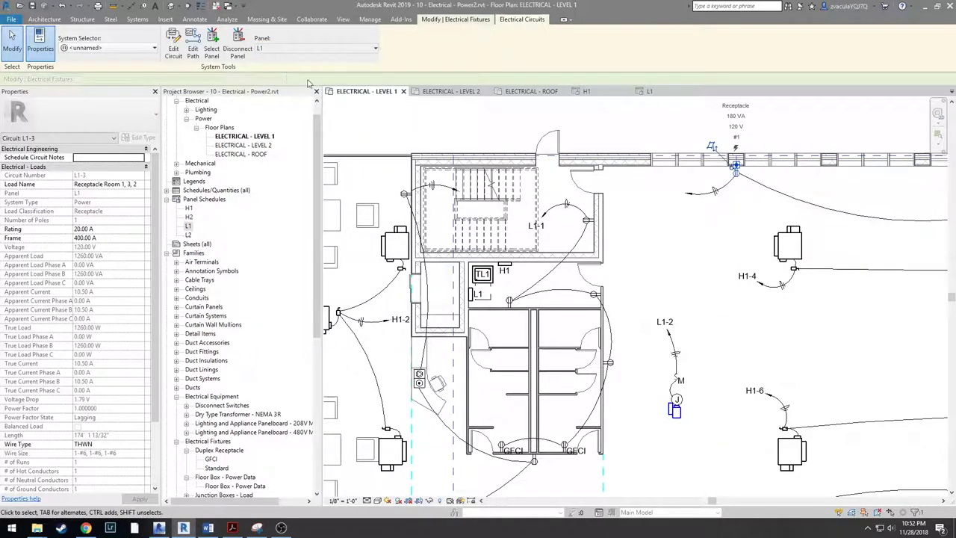
- Tag that circuit's home run wire by category, placing the tag at the wire's arrowhead without a leader
key("t")
key("g")
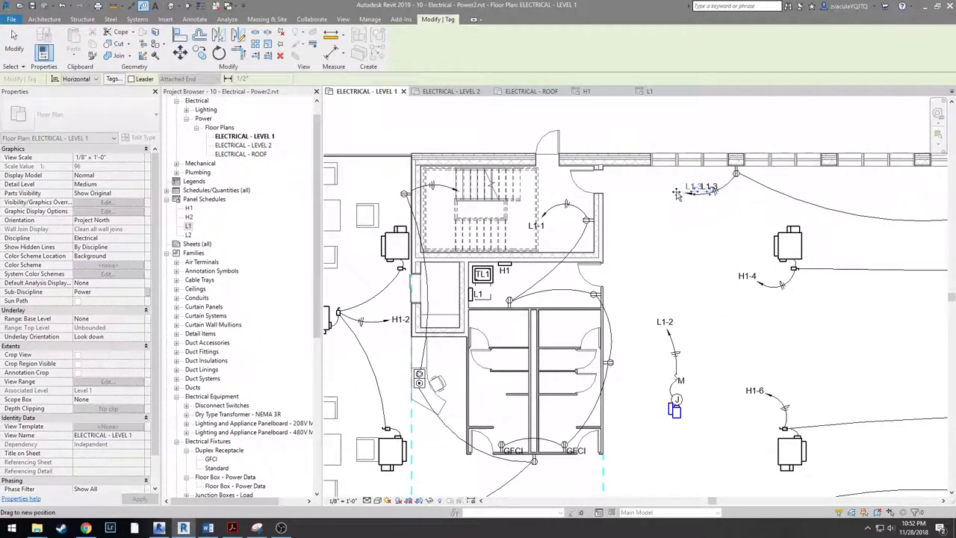
left_click(676, 194)
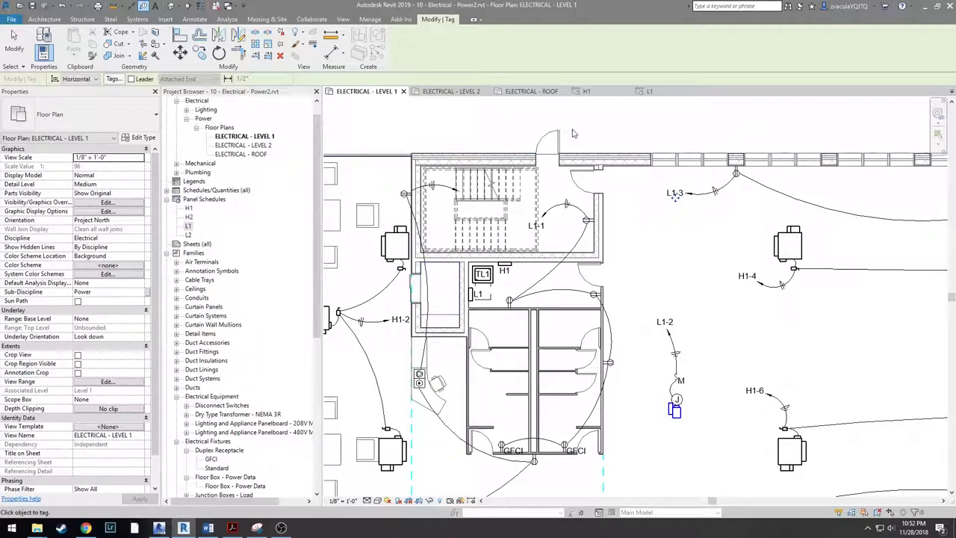
key("Escape")
- Set the load name of circuit L1-3, fed to the upper exterior wall receptacle, to Receptacles
left_click(735, 164)
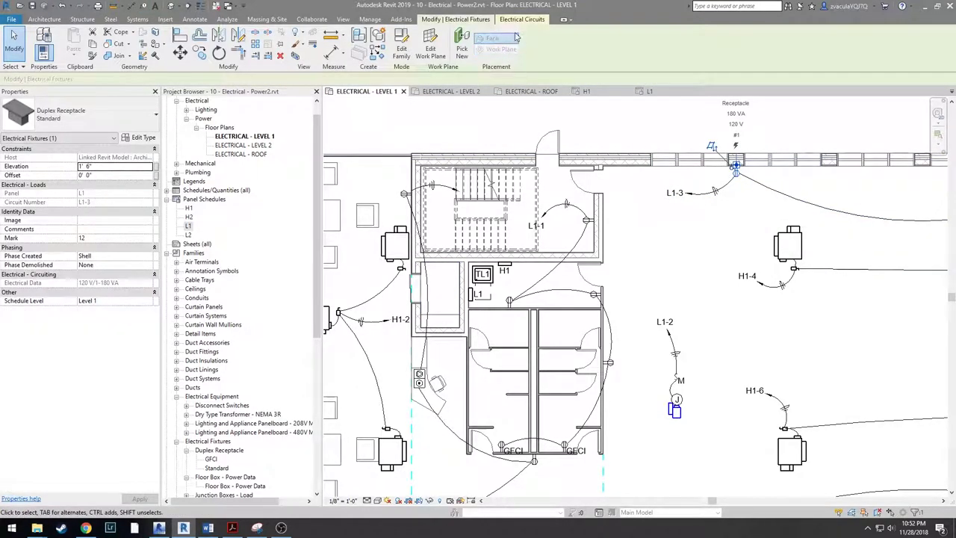
left_click(521, 19)
left_click(113, 186)
left_click_drag(103, 185, 140, 186)
key("BackSpace")
type("2")
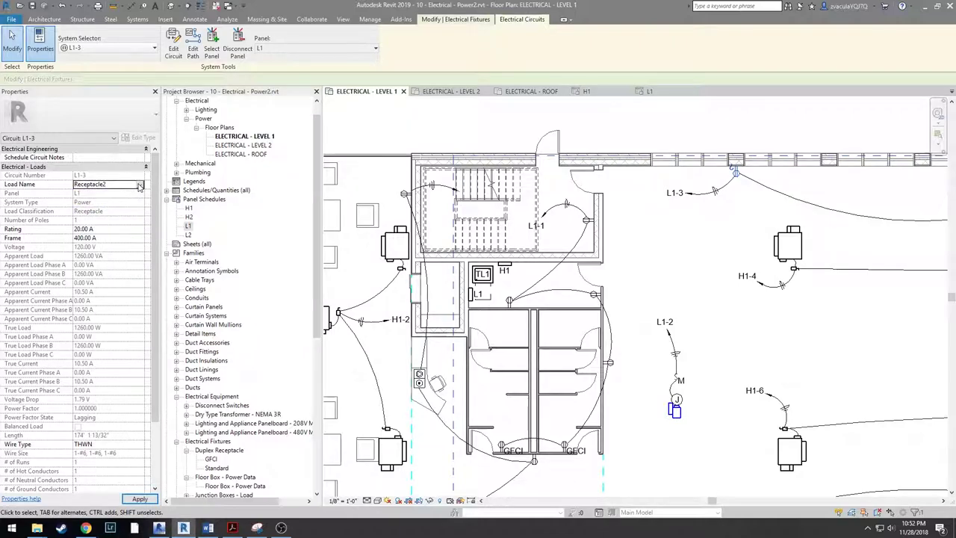
left_click(125, 185)
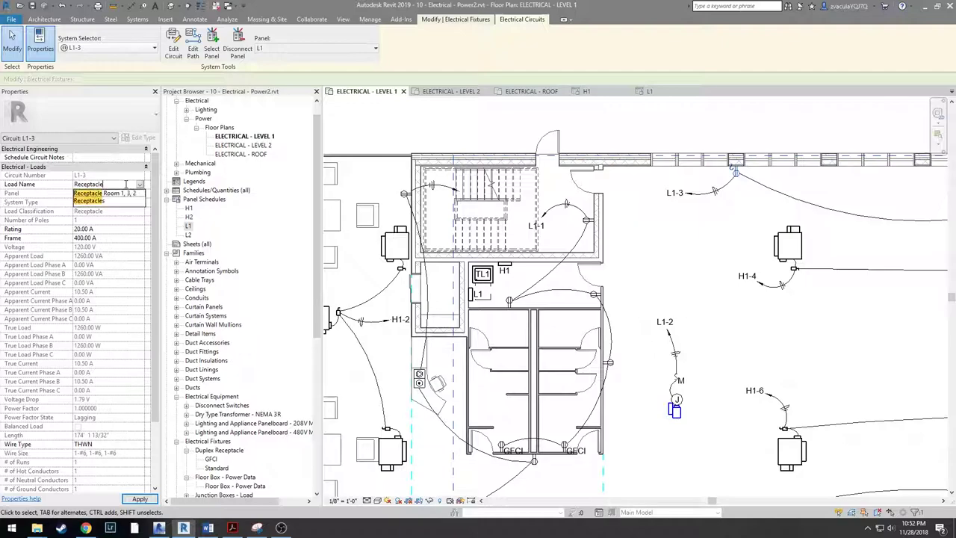
key("BackSpace")
type("s")
key("Return")
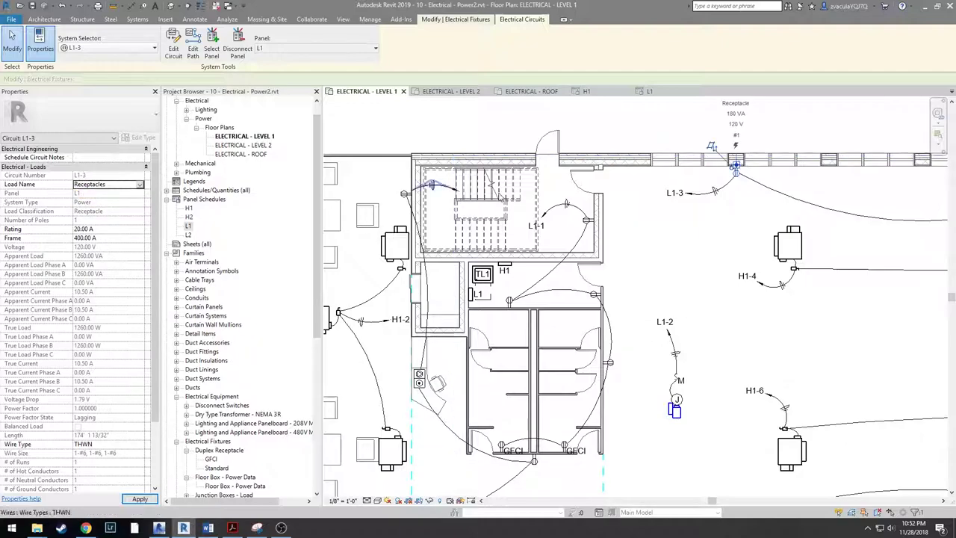
left_click(666, 219)
- Assign the circuit of the receptacle on the stair's outer wall, facing the lounge seating, to panel L1
scroll(666, 221, "down", 2)
scroll(488, 205, "up", 3)
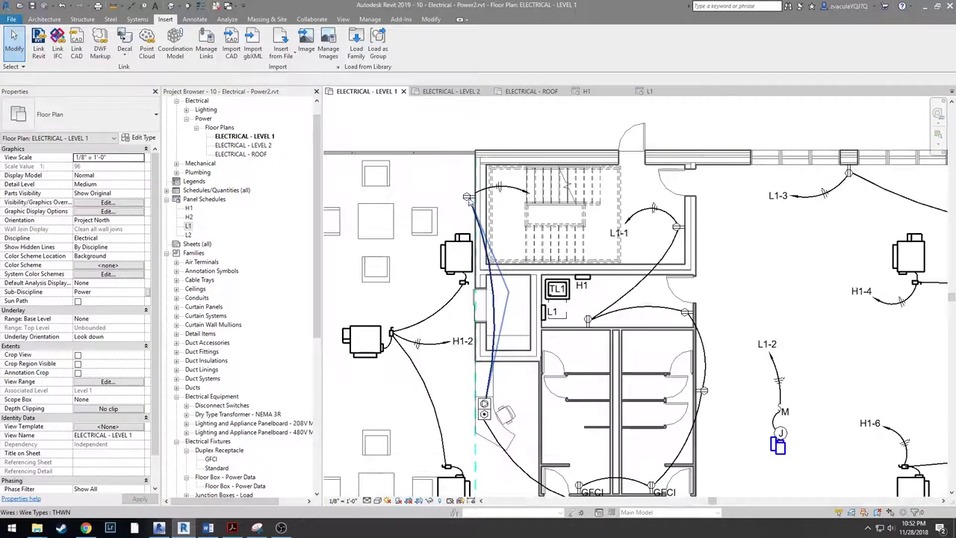
left_click(470, 196)
left_click(538, 20)
left_click(261, 48)
left_click(266, 83)
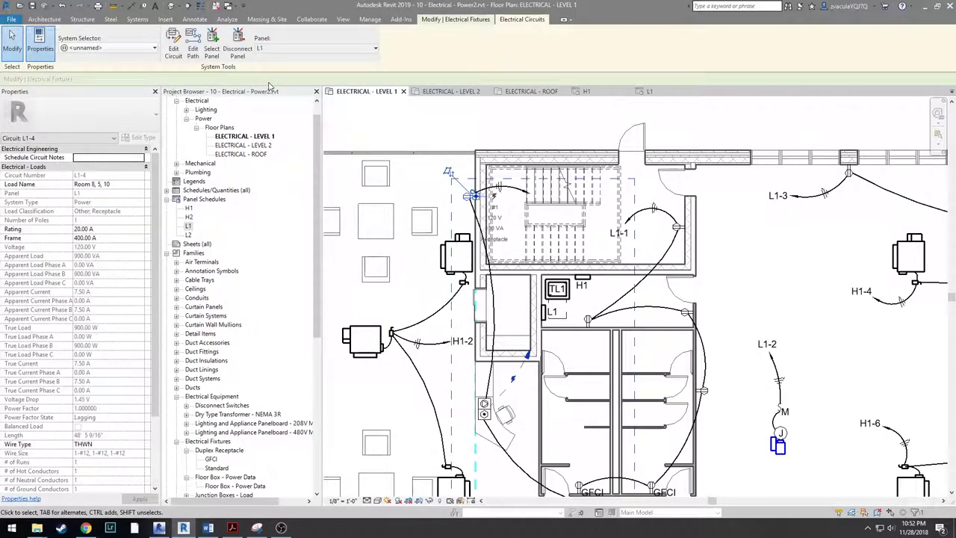
- Set this circuit's load name to Receptacles and tag its home run wire at the arrowhead in the stair
left_click(138, 185)
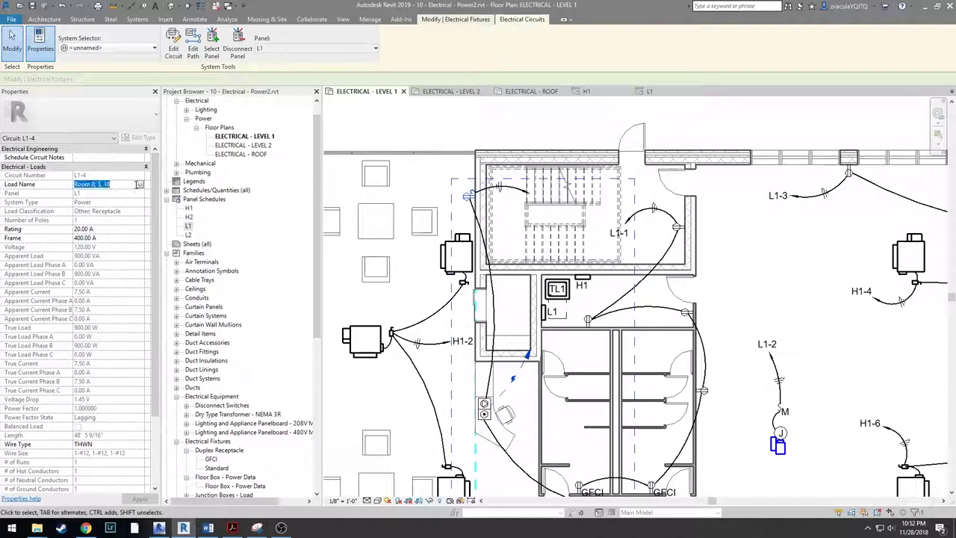
type("rec")
left_click(95, 195)
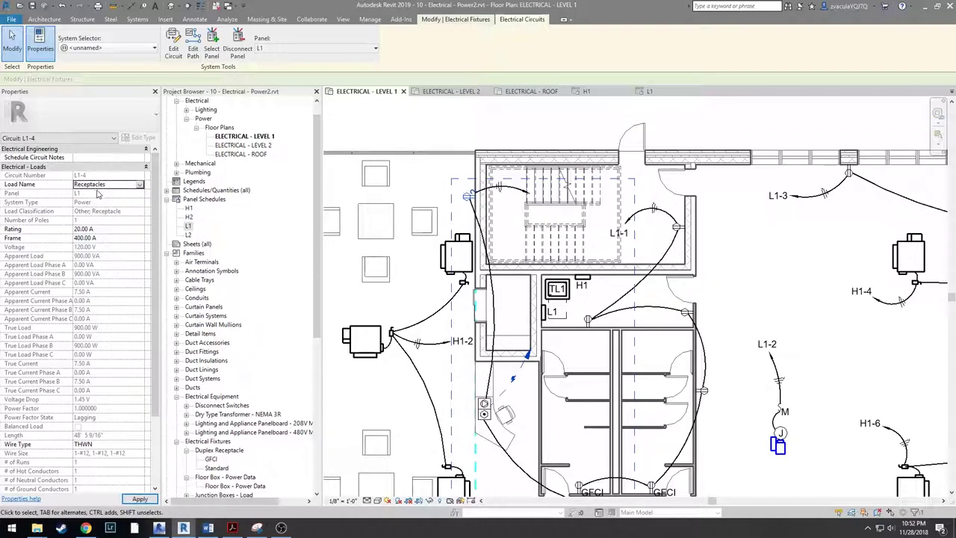
left_click(500, 189)
left_click_drag(503, 192, 548, 216)
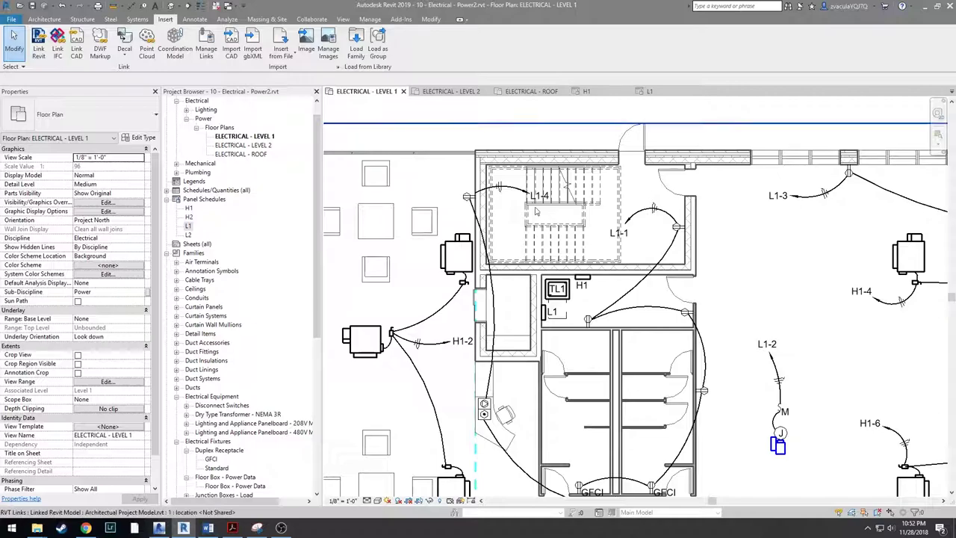
- In the L1 panel schedule, move the Receptacles circuit from slot L1-4 to slot L1-5
left_click(646, 90)
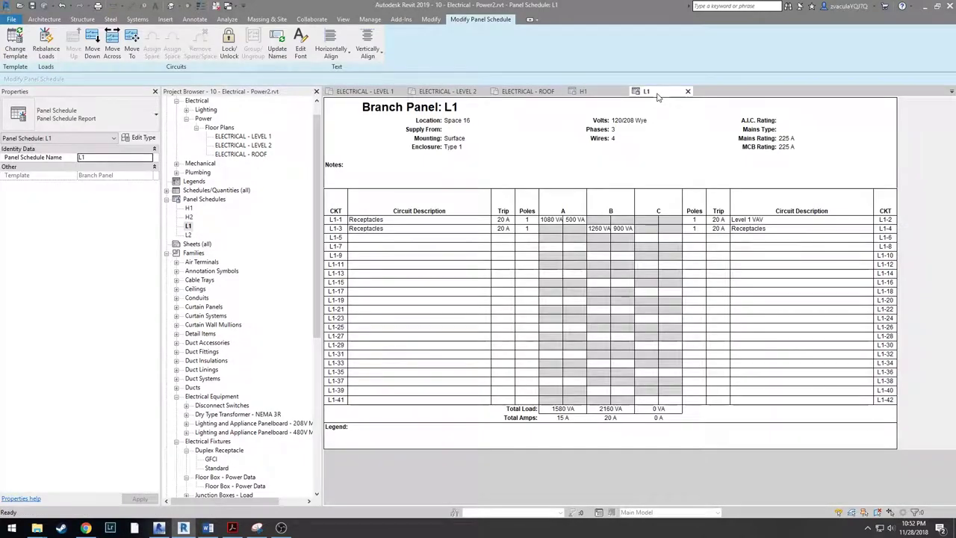
left_click(390, 238)
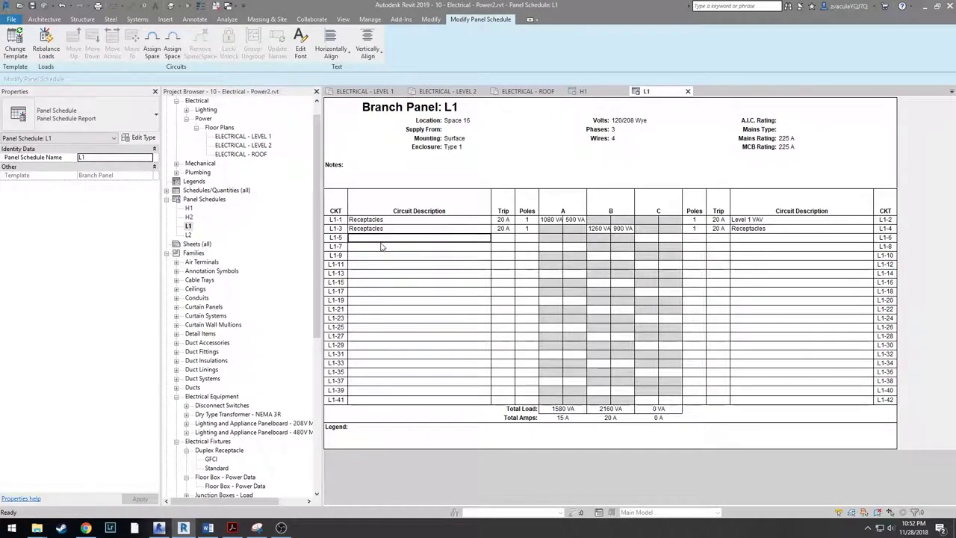
left_click_drag(403, 225, 390, 236)
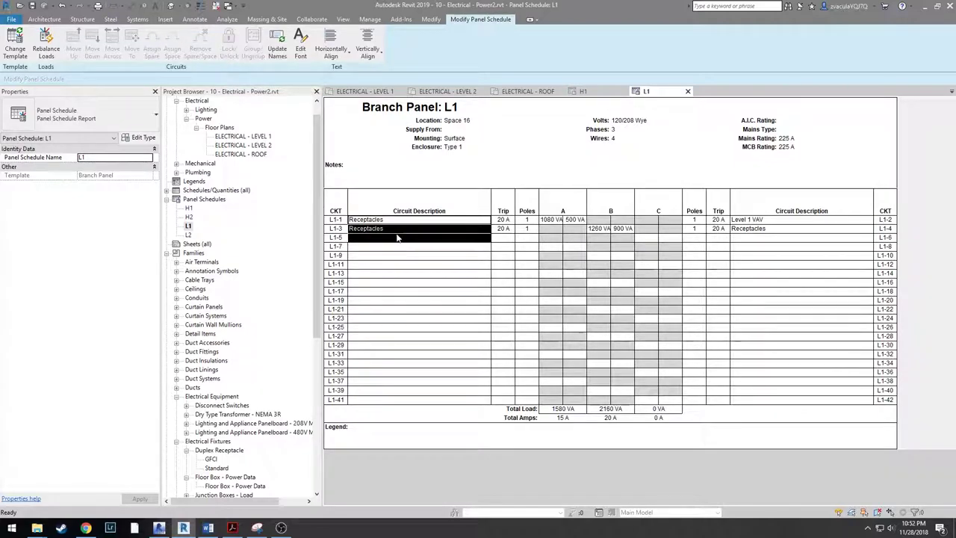
left_click(795, 222)
left_click(793, 229)
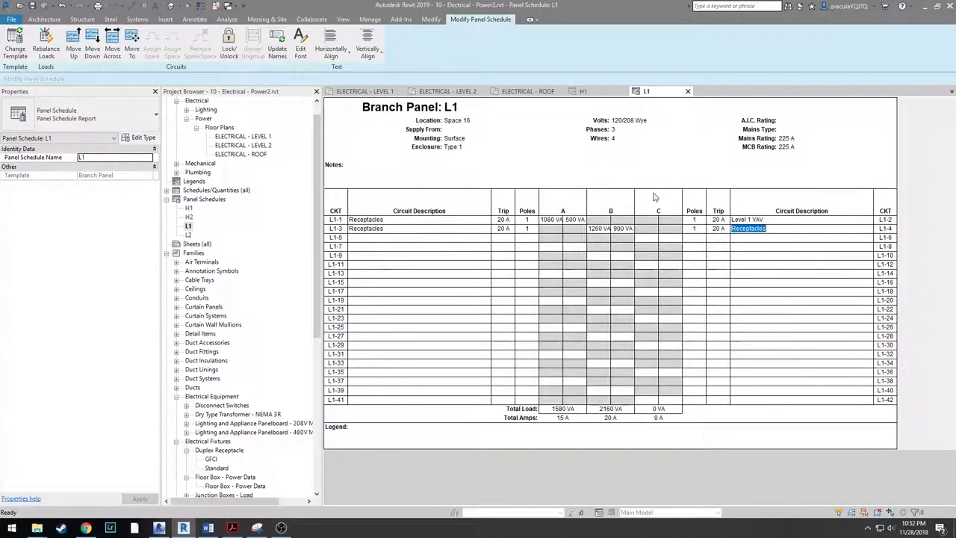
left_click(131, 42)
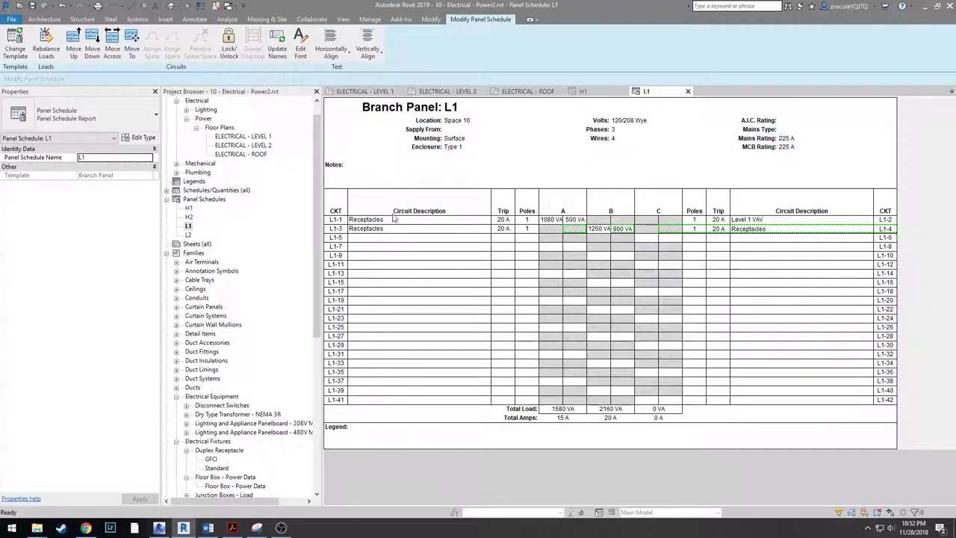
left_click(379, 238)
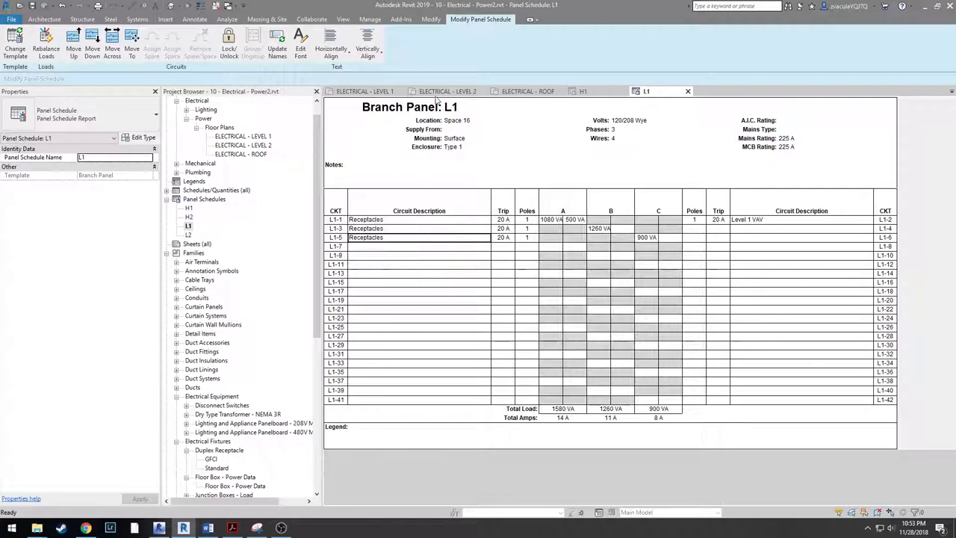
- Return to the Level 1 electrical plan and check the circuit tag in the stair and the overall wiring layout
left_click(352, 90)
scroll(543, 193, "up", 5)
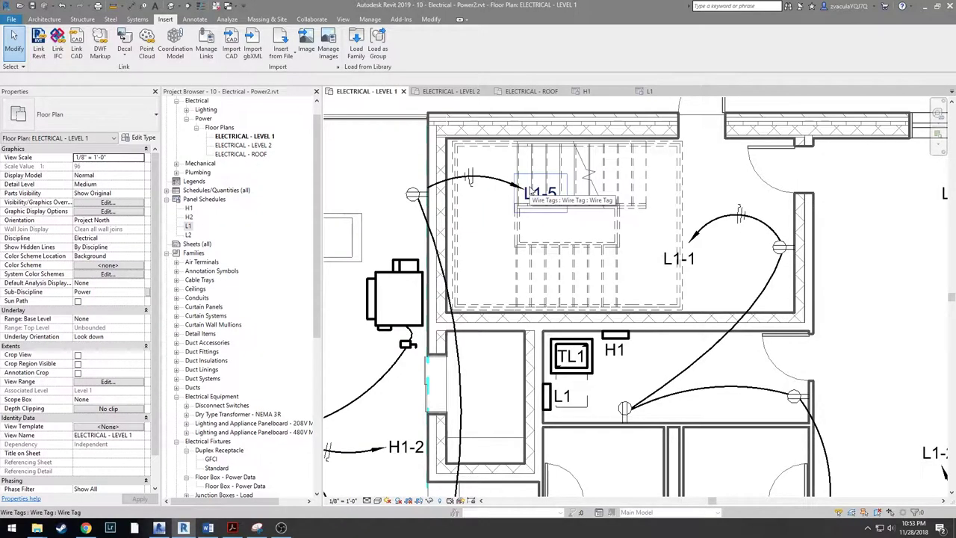
scroll(566, 193, "down", 2)
scroll(629, 211, "down", 4)
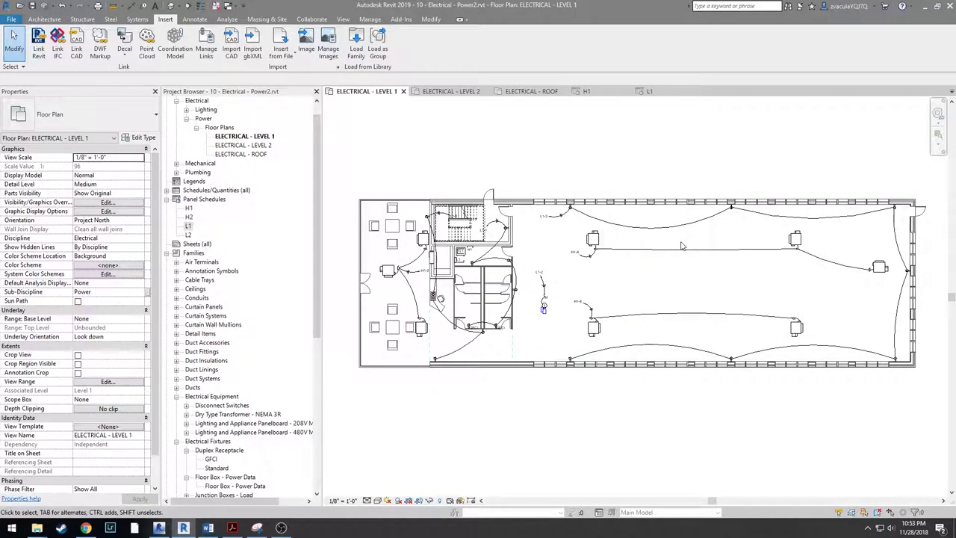
middle_click_drag(682, 244, 675, 262)
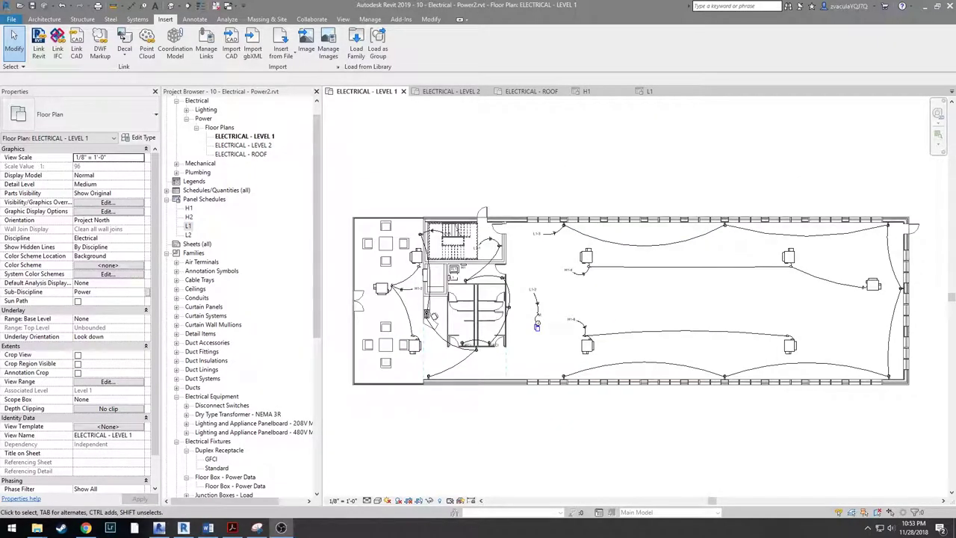
- In the Level 2 electrical plan, place a 277V - Fusible 30A disconnect switch on the mechanical unit beside the stair
double_click(247, 146)
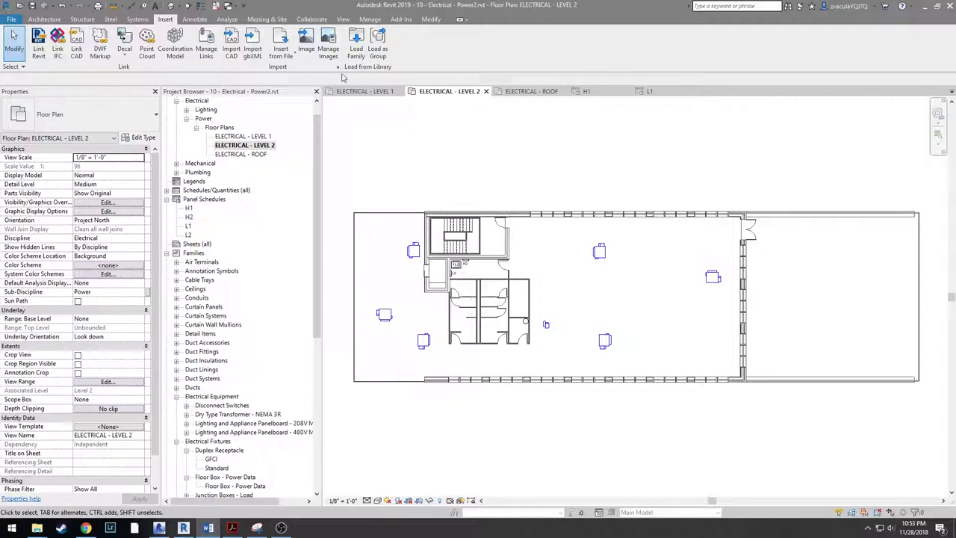
scroll(274, 206, "down", 6)
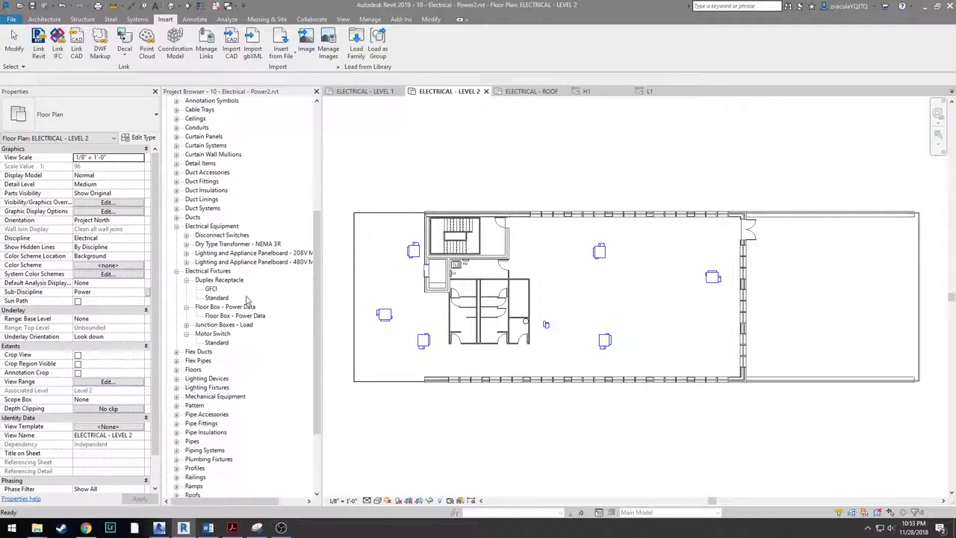
double_click(221, 235)
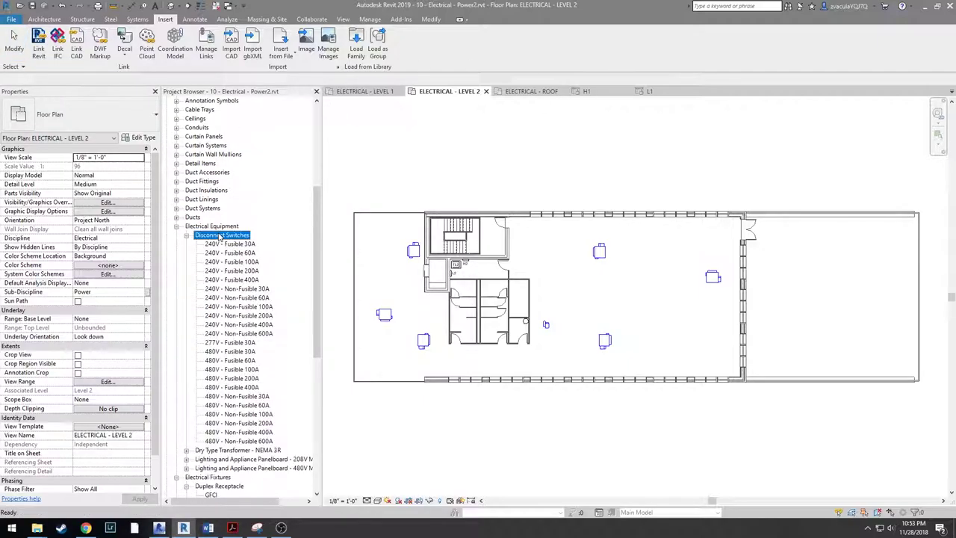
left_click(233, 280)
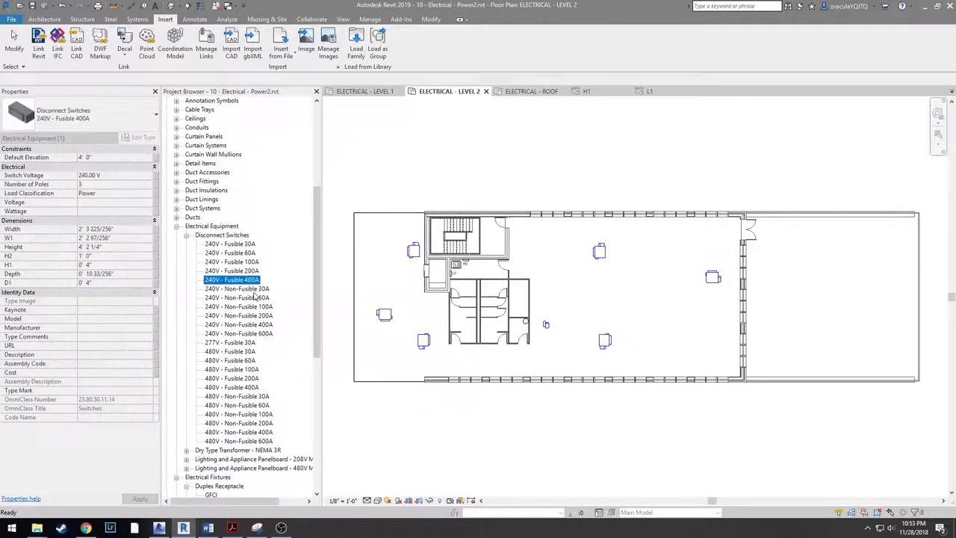
left_click(225, 342)
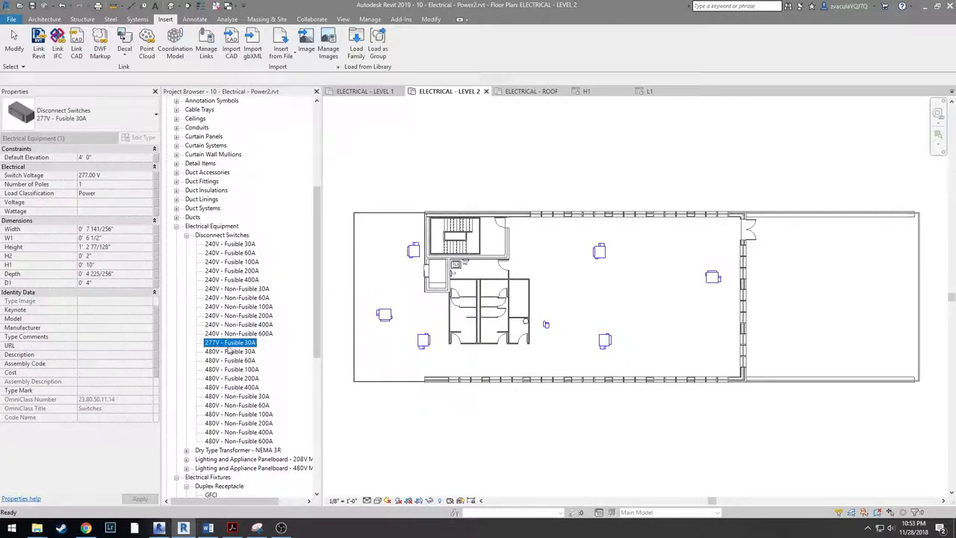
left_click_drag(222, 345, 388, 293)
scroll(398, 247, "up", 3)
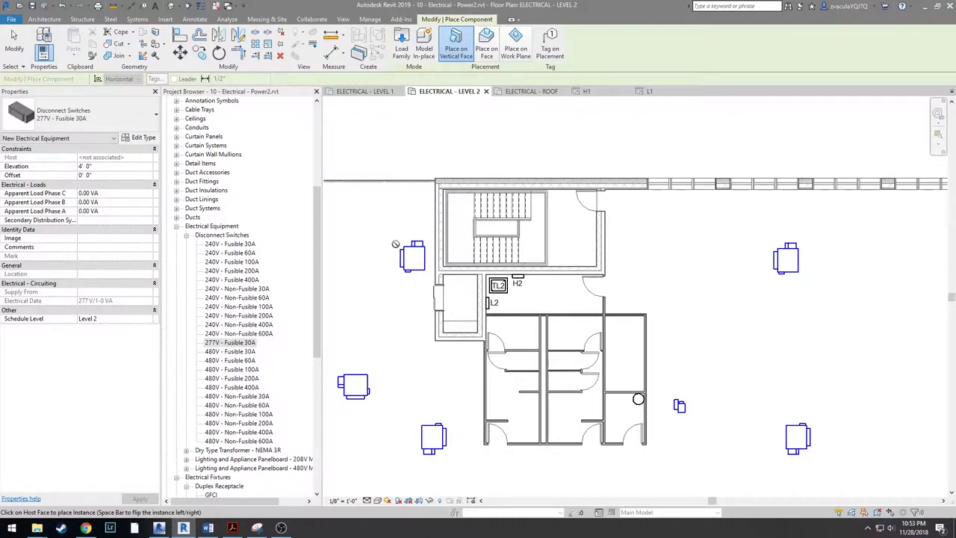
scroll(398, 245, "up", 2)
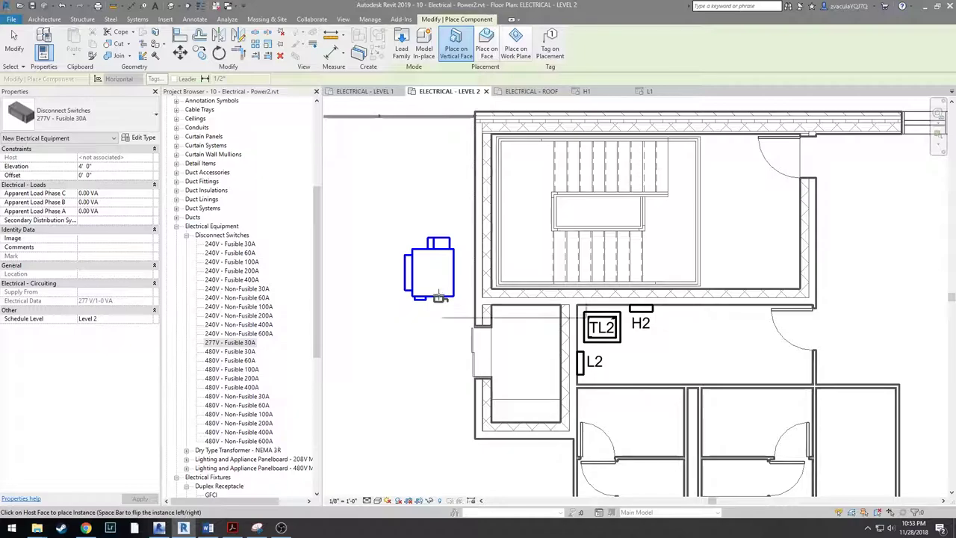
key("Escape")
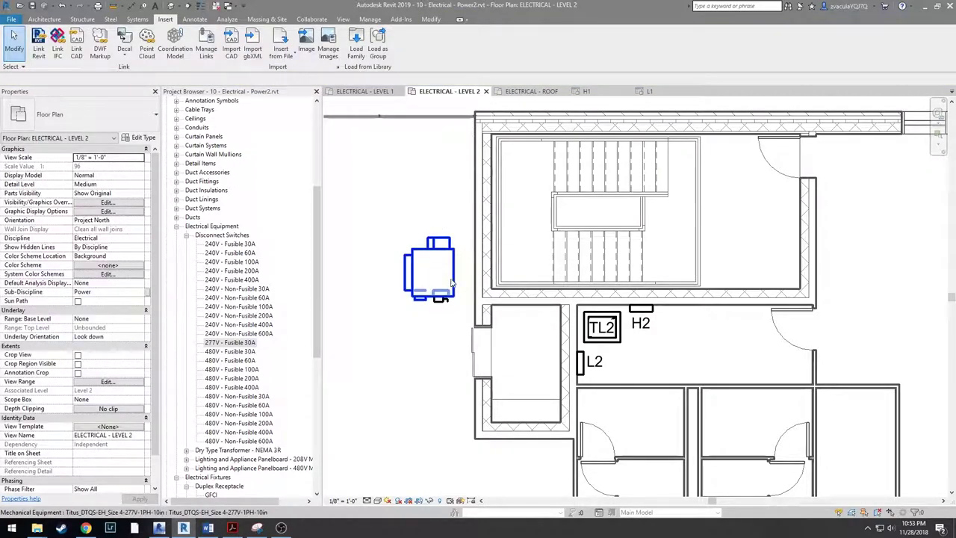
- Set the disconnect switch on the mechanical unit beside the stair to an elevation of 12' 0" and an offset of 1' 0"
left_click(440, 303)
key("Escape")
scroll(422, 301, "up", 2)
left_click(422, 301)
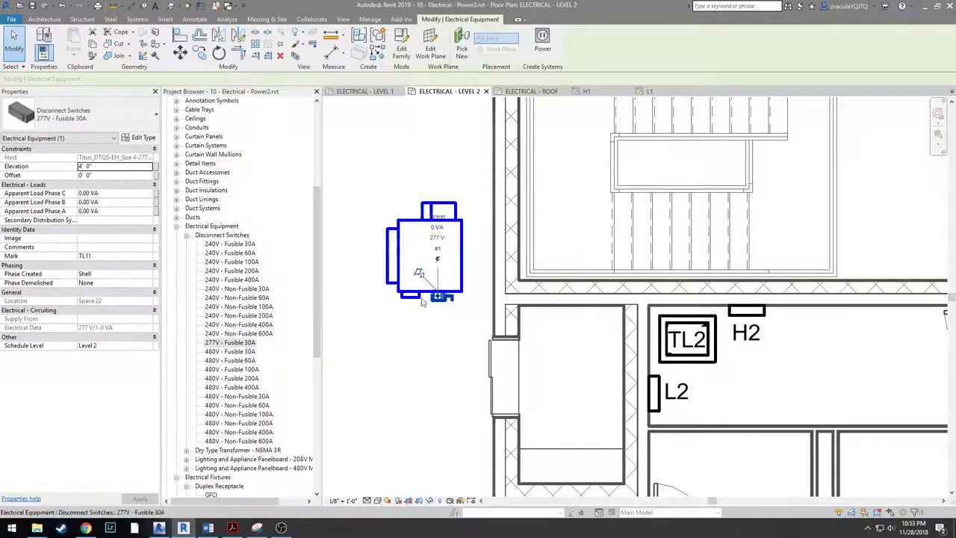
left_click(125, 166)
type("12")
key("Return")
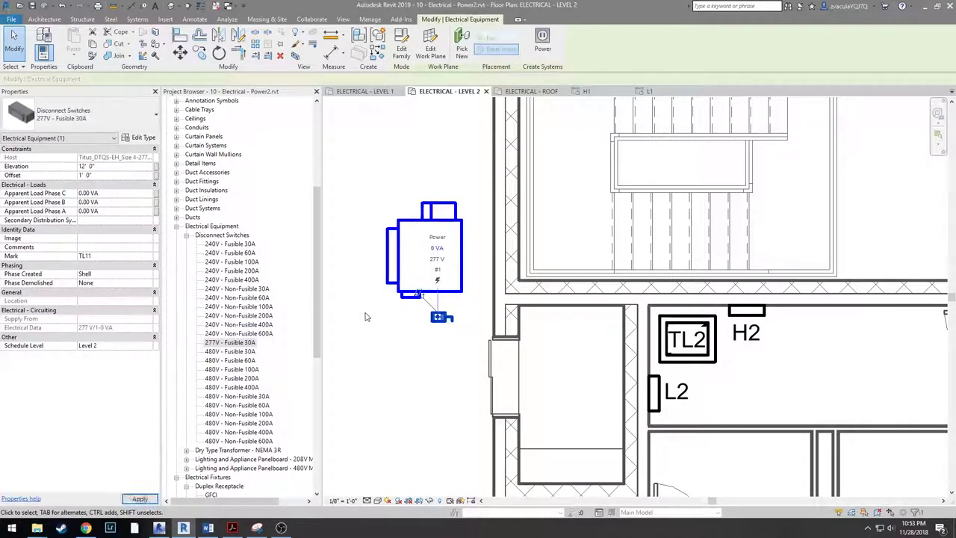
left_click(421, 345)
- Place matching 277V - Fusible 30A disconnect switches at 12' 0" elevation on the five other large mechanical units on Level 2
left_click(447, 321)
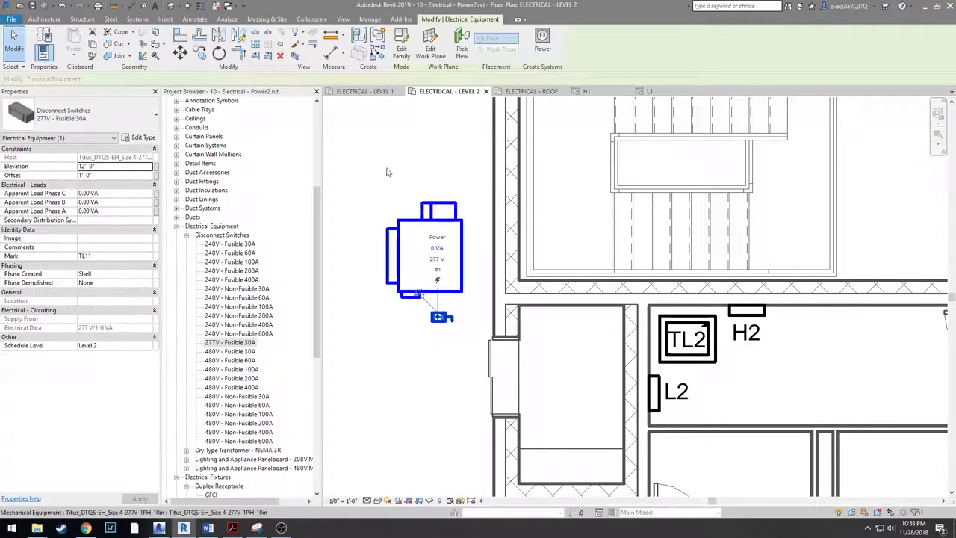
left_click(379, 53)
scroll(443, 124, "down", 3)
middle_click_drag(459, 340, 643, 171)
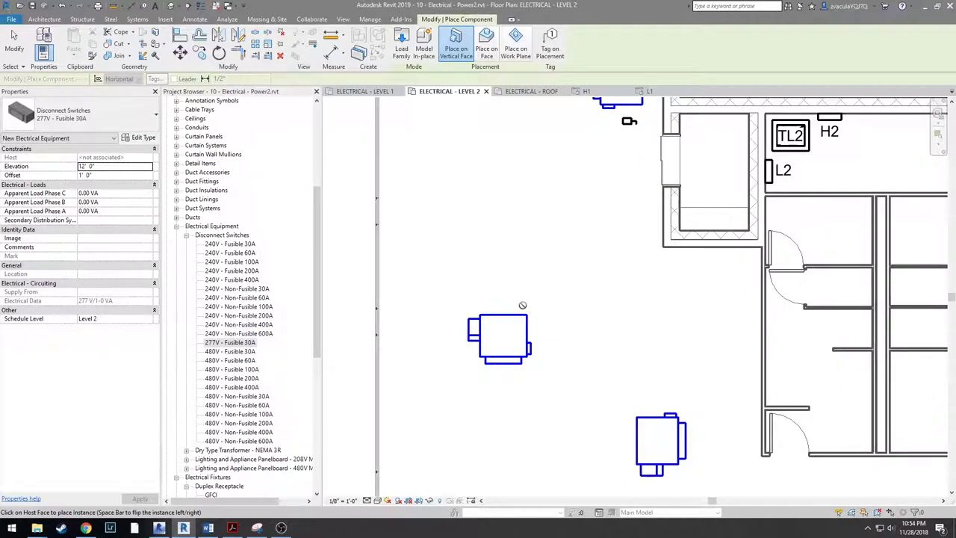
left_click(529, 326)
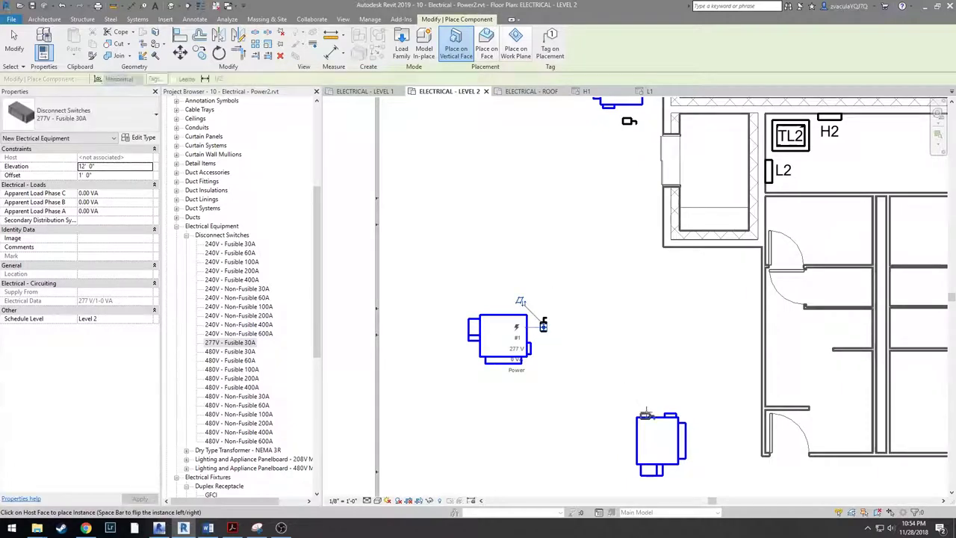
scroll(647, 416, "down", 2)
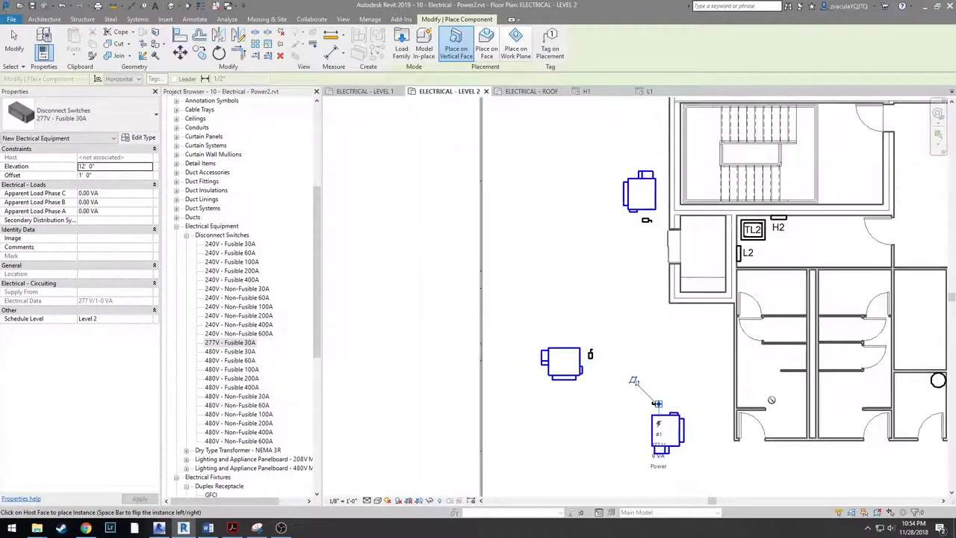
middle_click_drag(647, 416, 349, 350)
left_click(831, 360)
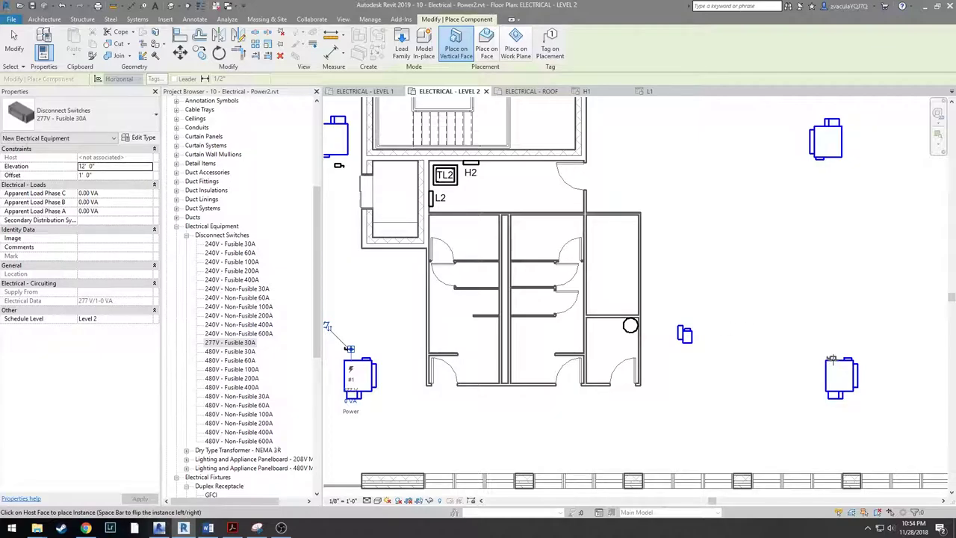
middle_click_drag(868, 203, 431, 313)
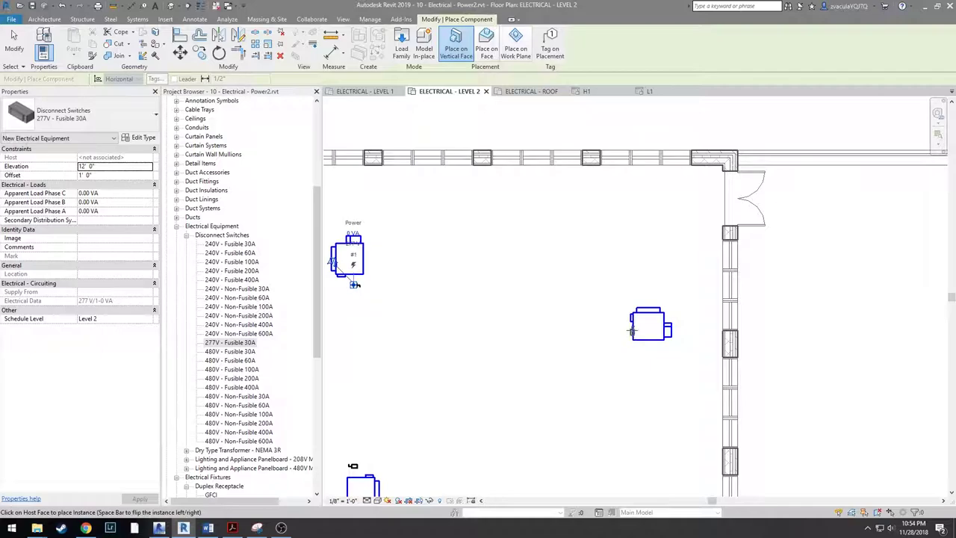
scroll(635, 374, "down", 4)
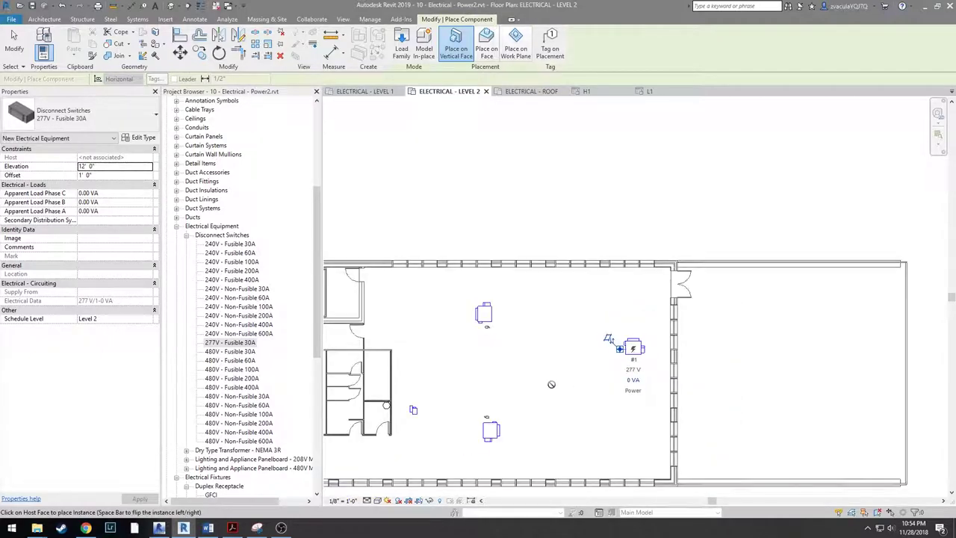
key("Escape")
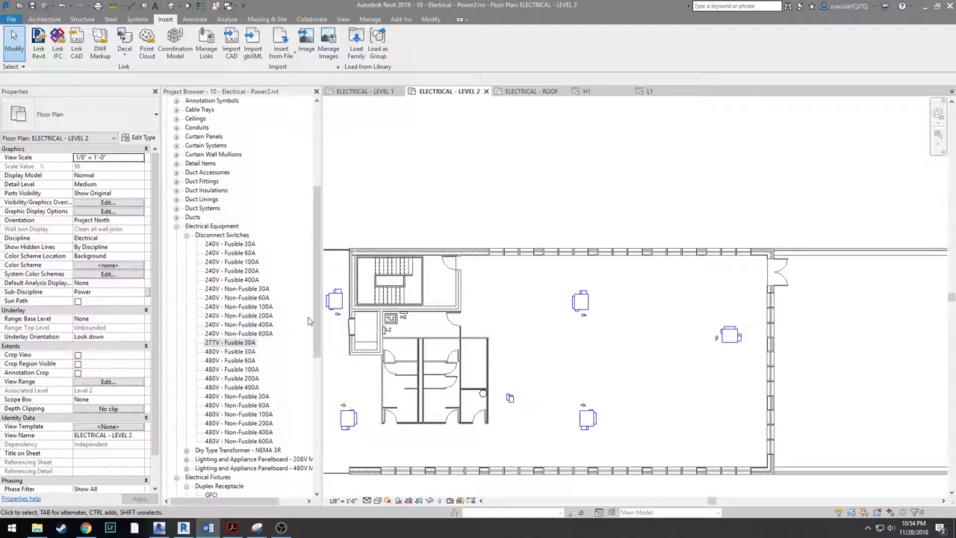
- Place a 4" Square 120 - 1 load junction box at the small terminal unit outside the water heater room
left_click(232, 342)
scroll(290, 290, "down", 5)
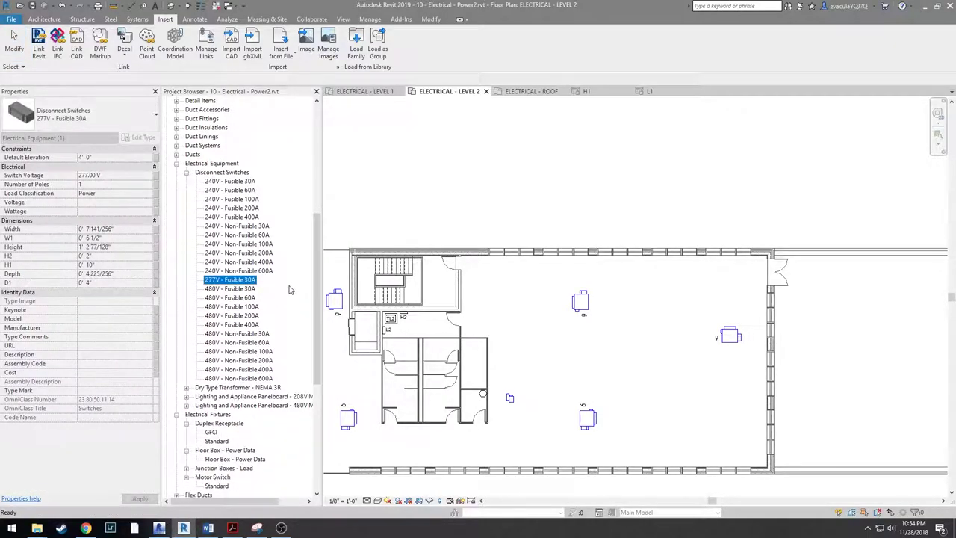
scroll(224, 299, "up", 3)
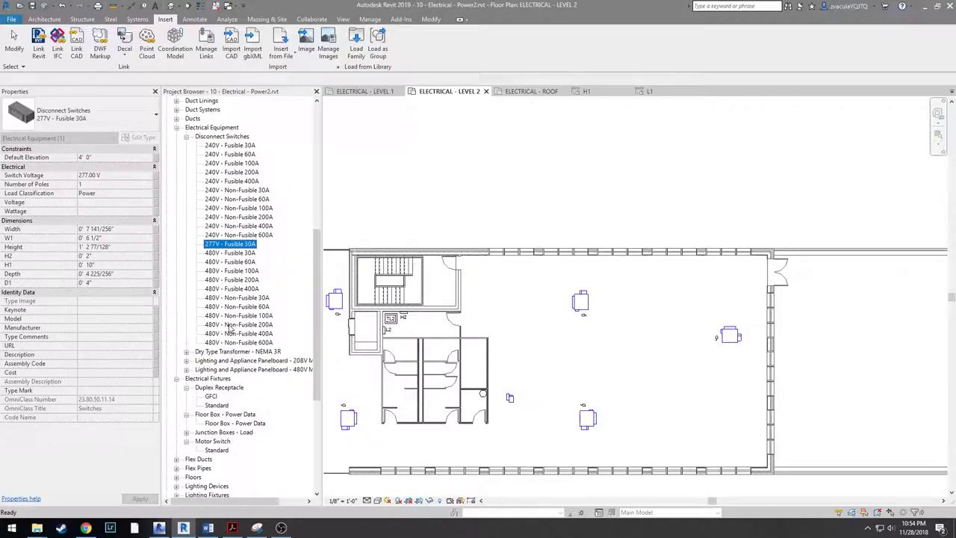
left_click(187, 155)
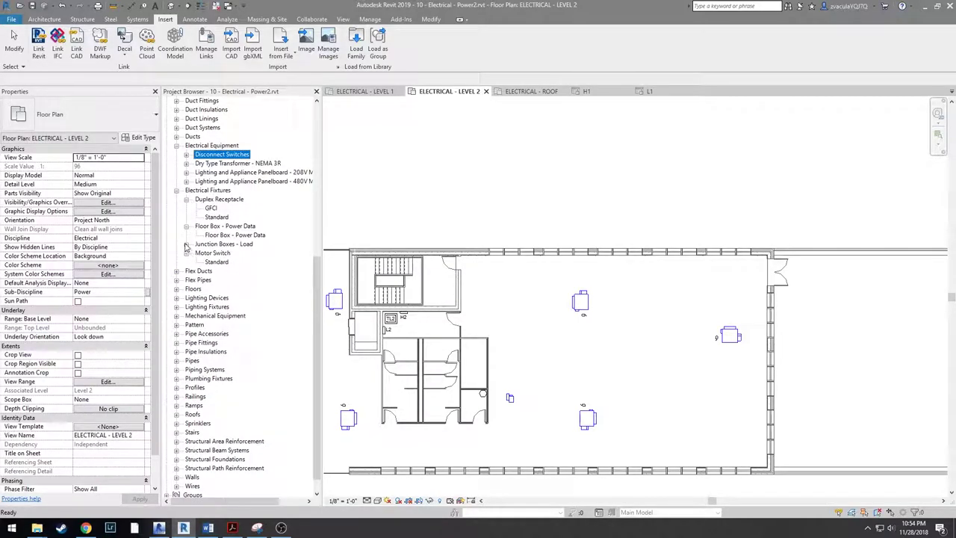
left_click(186, 244)
left_click(224, 255)
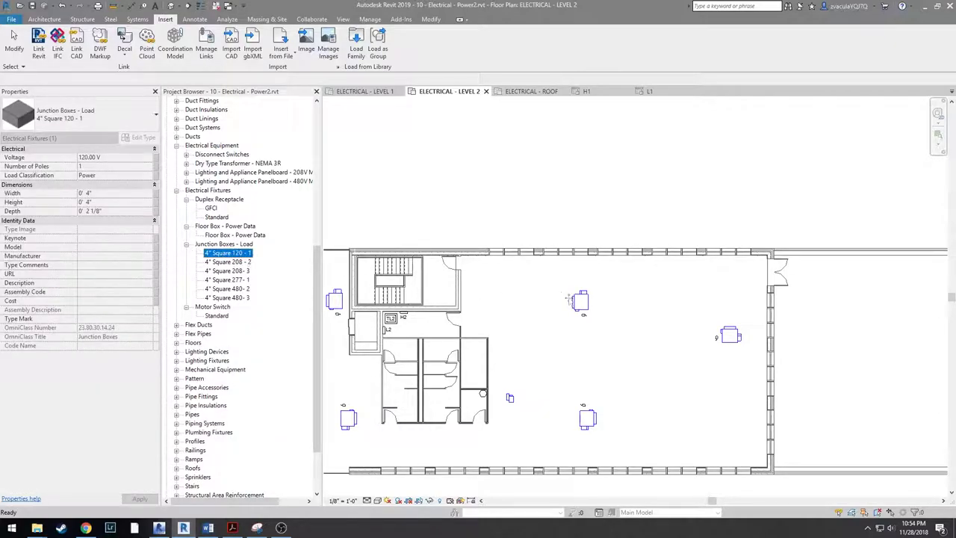
left_click_drag(569, 300, 569, 303)
scroll(528, 406, "up", 3)
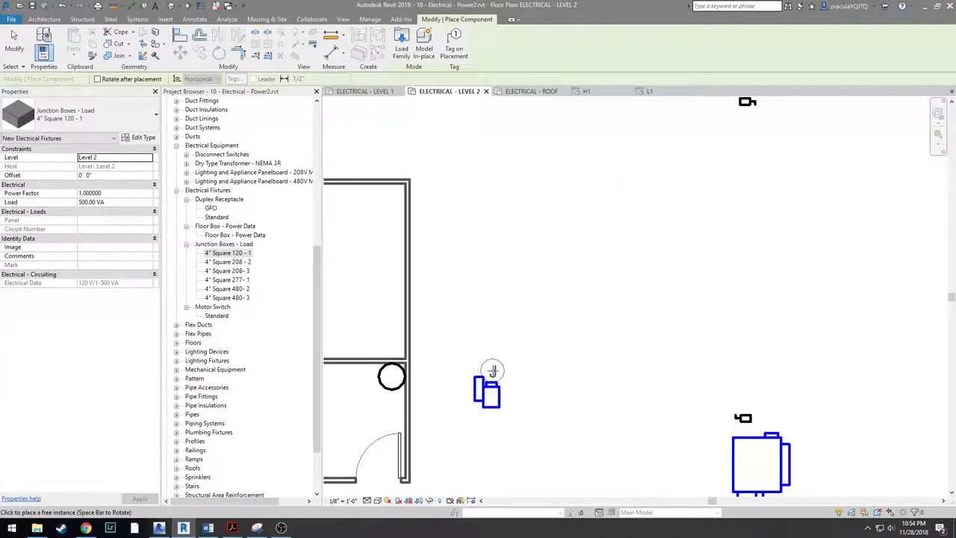
left_click(494, 365)
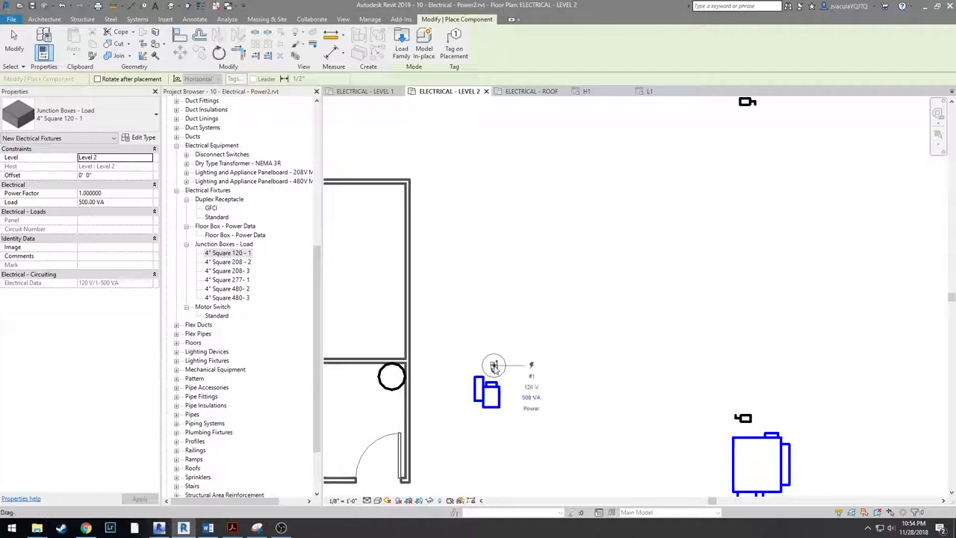
scroll(494, 366, "up", 2)
key("Escape")
left_click(493, 369)
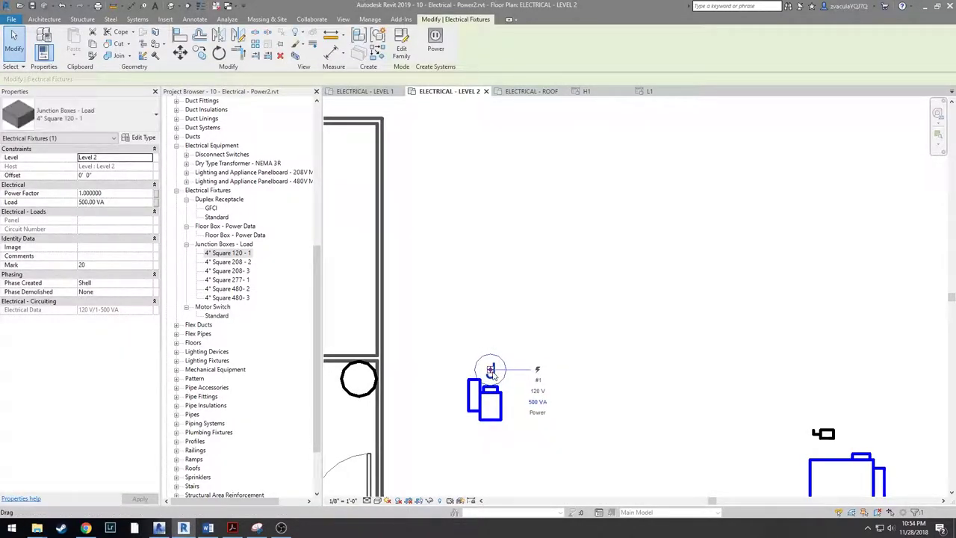
key("Escape")
- Place a Standard motor switch on the face of the small terminal unit beside its junction box
left_click_drag(214, 316, 491, 374)
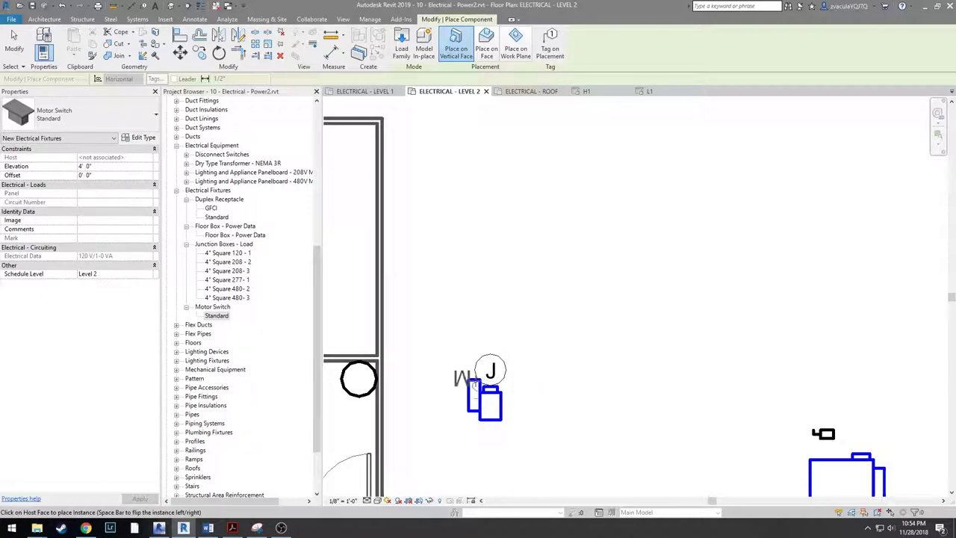
left_click(478, 382)
key("Escape")
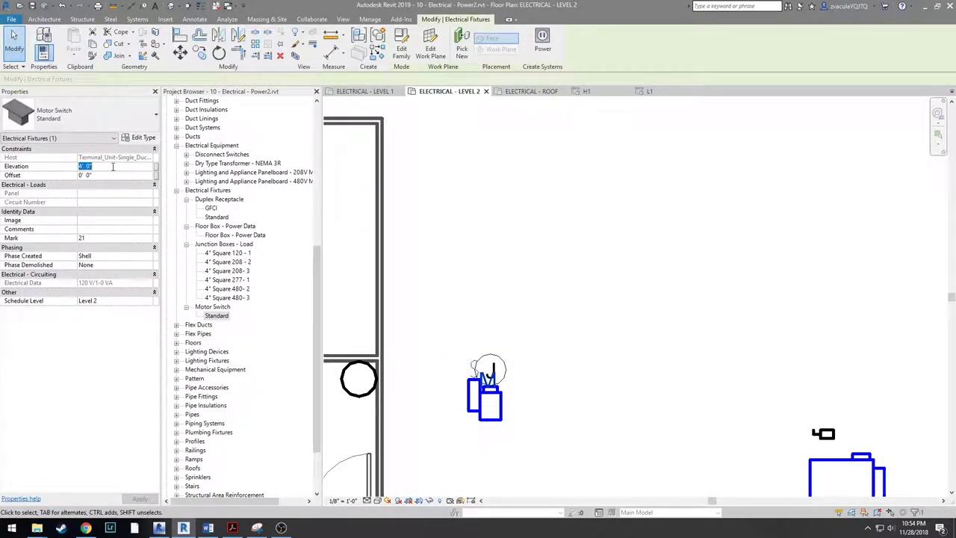
- Match the motor switch to the terminal unit's height with an elevation of 12' 6" and set its offset to 3'
left_click(482, 401)
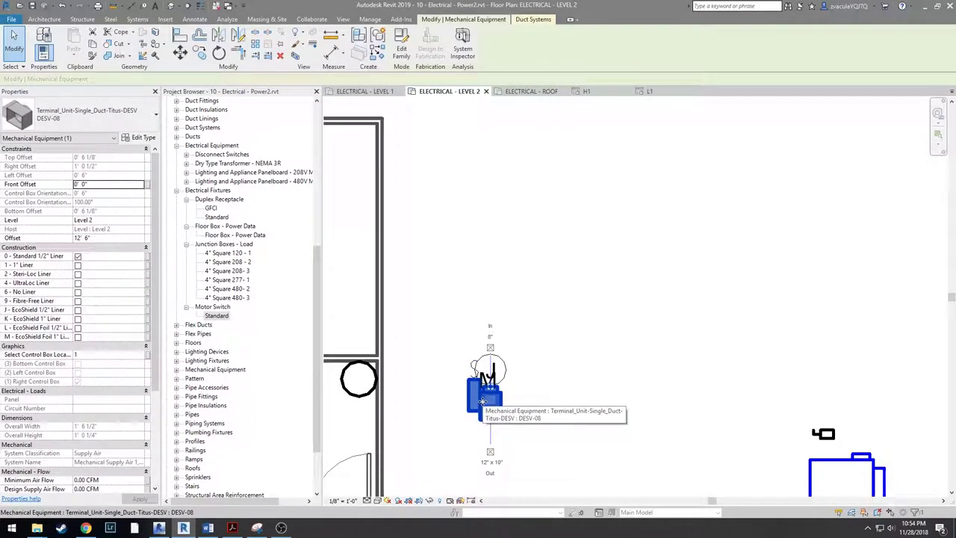
left_click(482, 373)
left_click(124, 166)
type("12' 6\"")
key("Tab")
type("3")
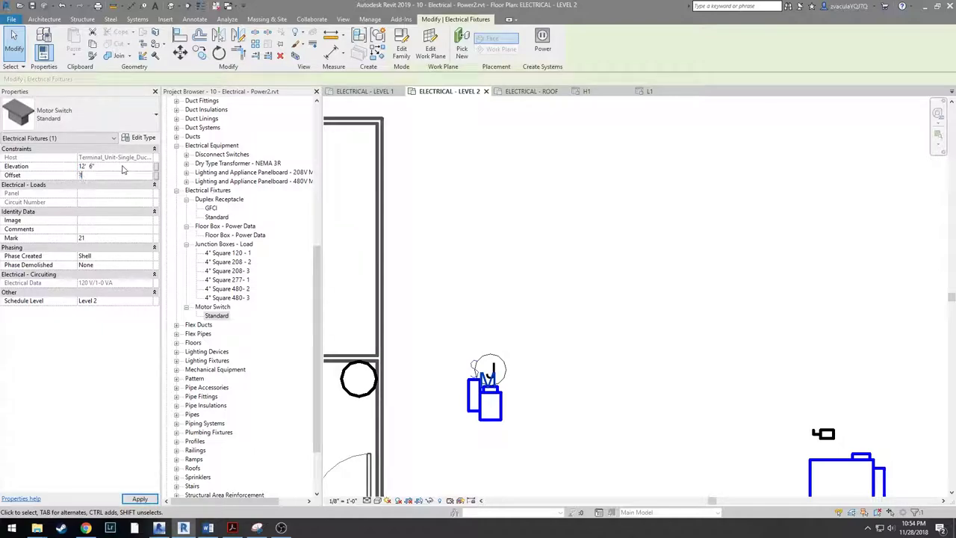
left_click_drag(486, 318, 502, 319)
left_click(587, 352)
scroll(588, 352, "down", 3)
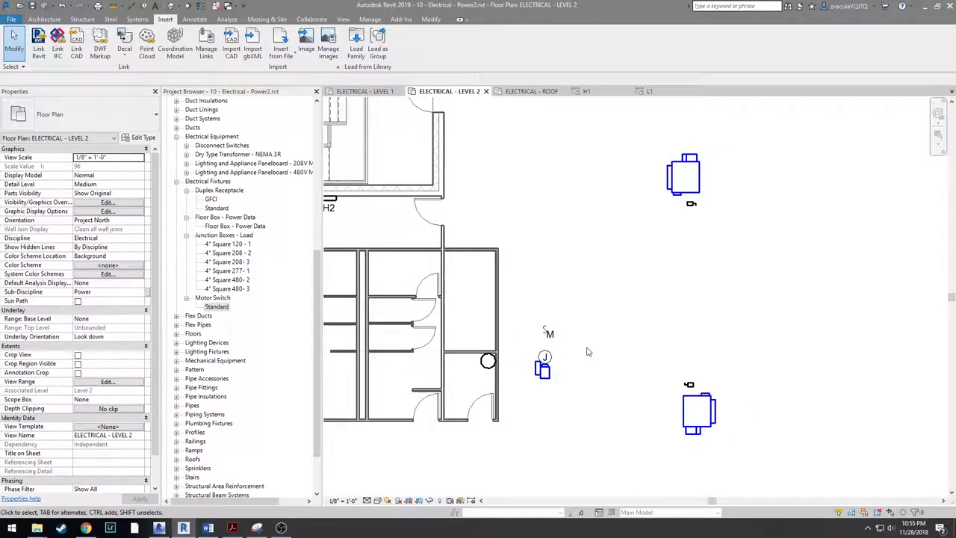
- Change the 40 Gallon water heater type to a voltage of 277 V and 1 pole
scroll(485, 357, "up", 1)
left_click(489, 360)
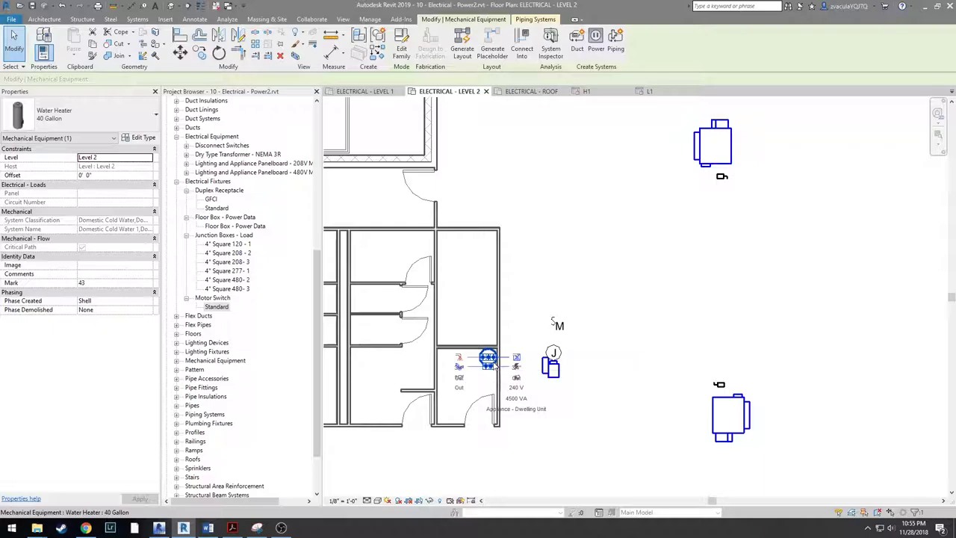
left_click(152, 140)
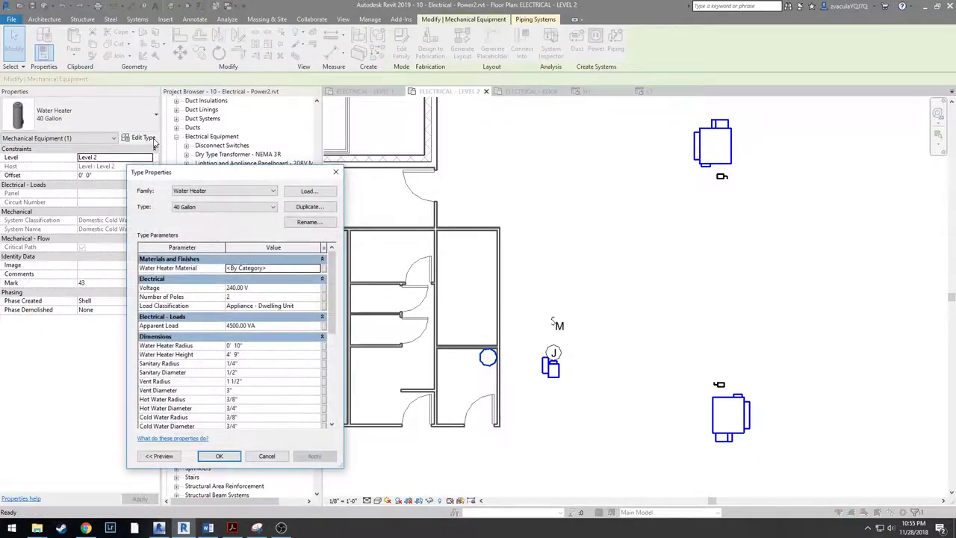
left_click(275, 288)
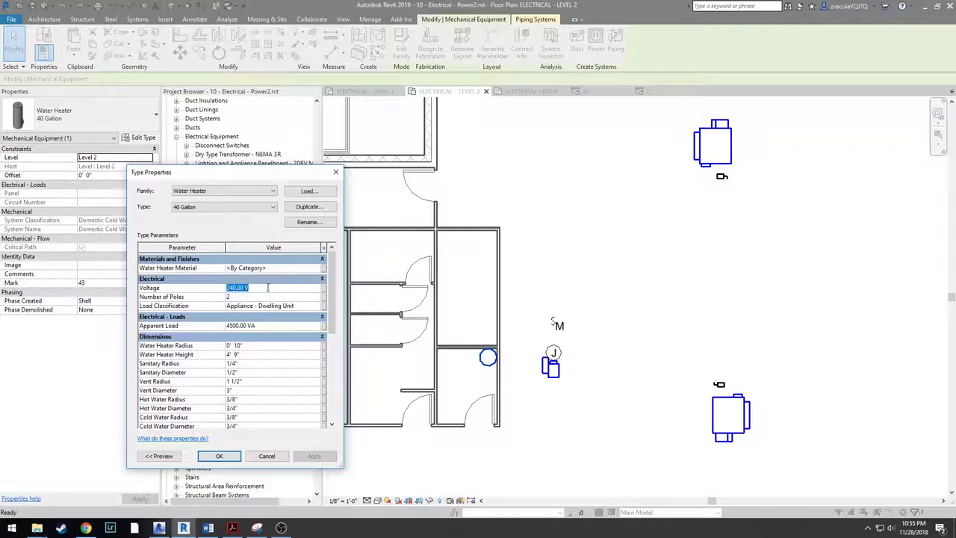
type("277")
key("Tab")
type("1")
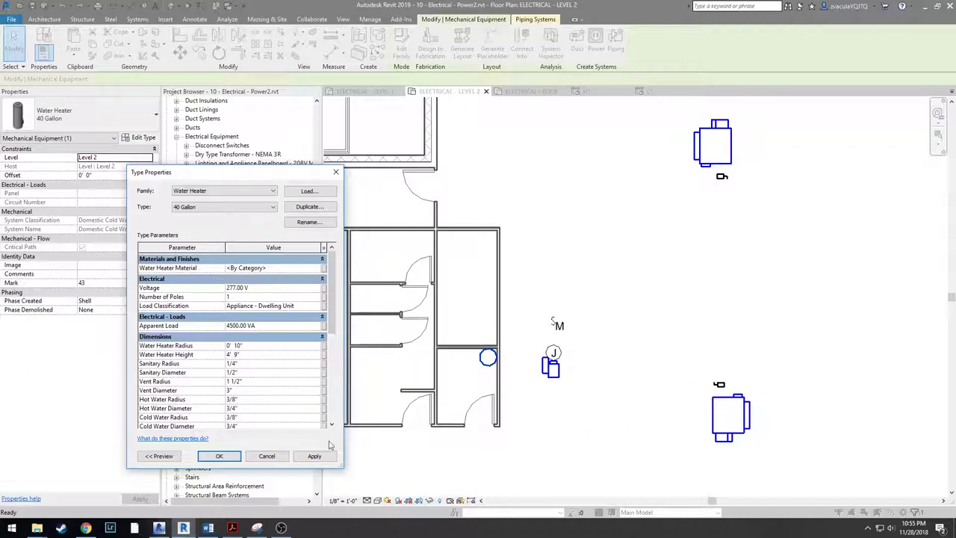
left_click(219, 456)
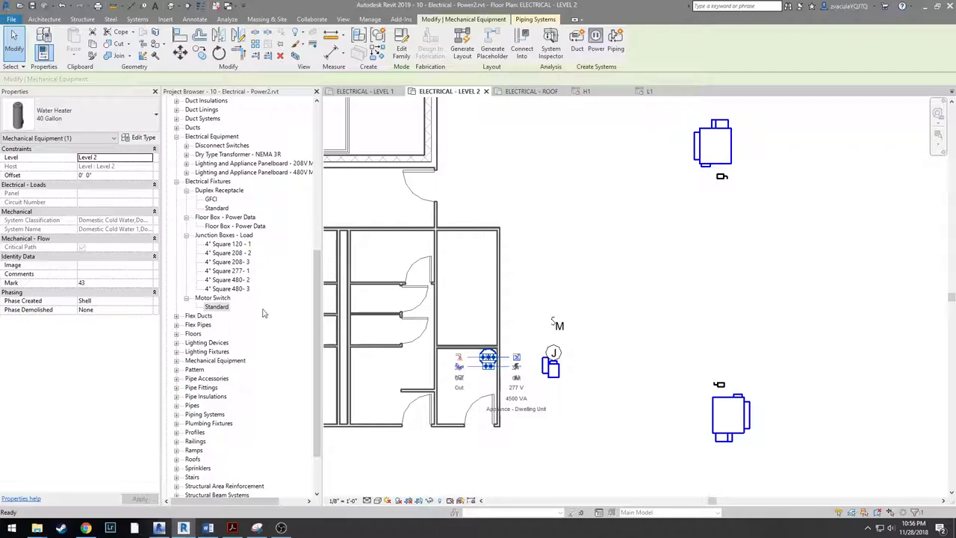
left_click(225, 272)
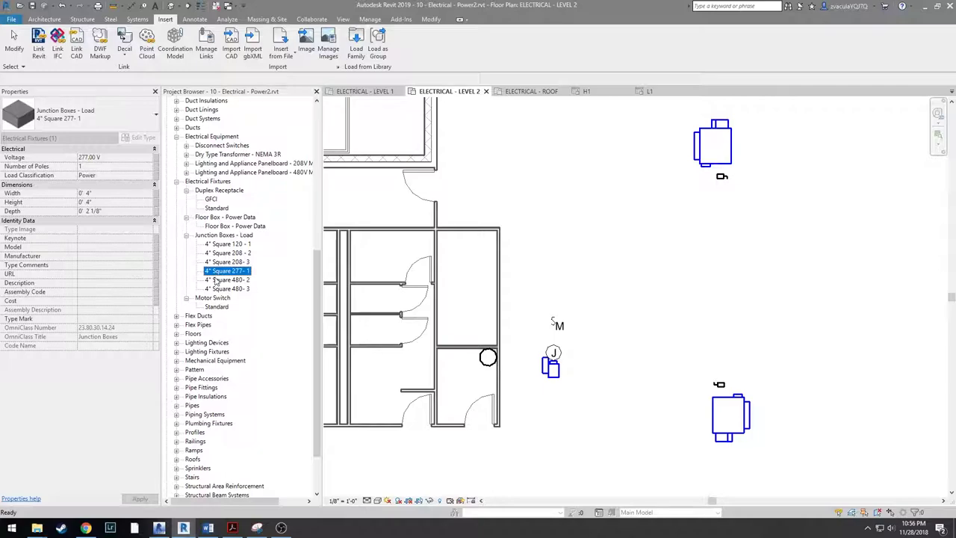
left_click_drag(237, 285, 484, 350)
scroll(474, 350, "up", 1)
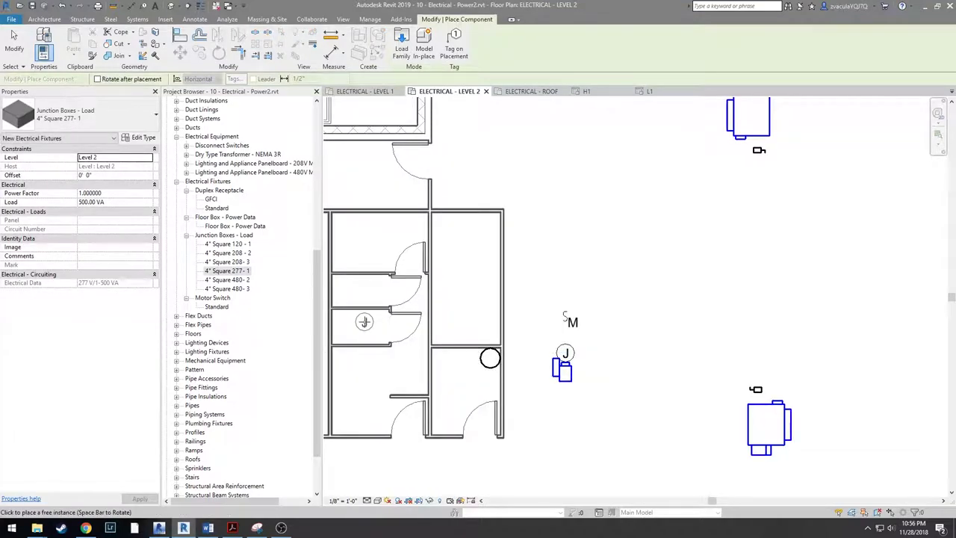
key("Escape")
- Place a 277V - Fusible 30A disconnect switch on the wall beside the water heater
scroll(271, 222, "up", 4)
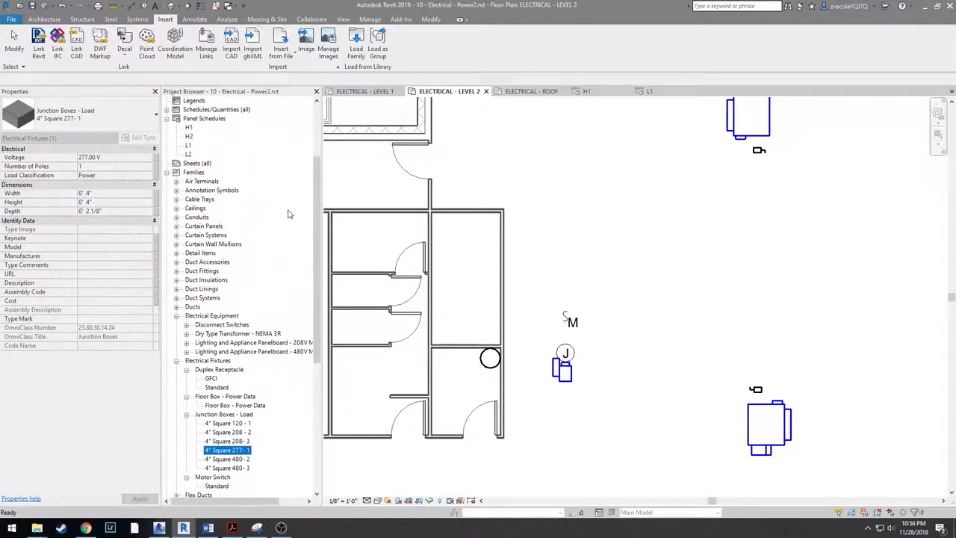
left_click(187, 236)
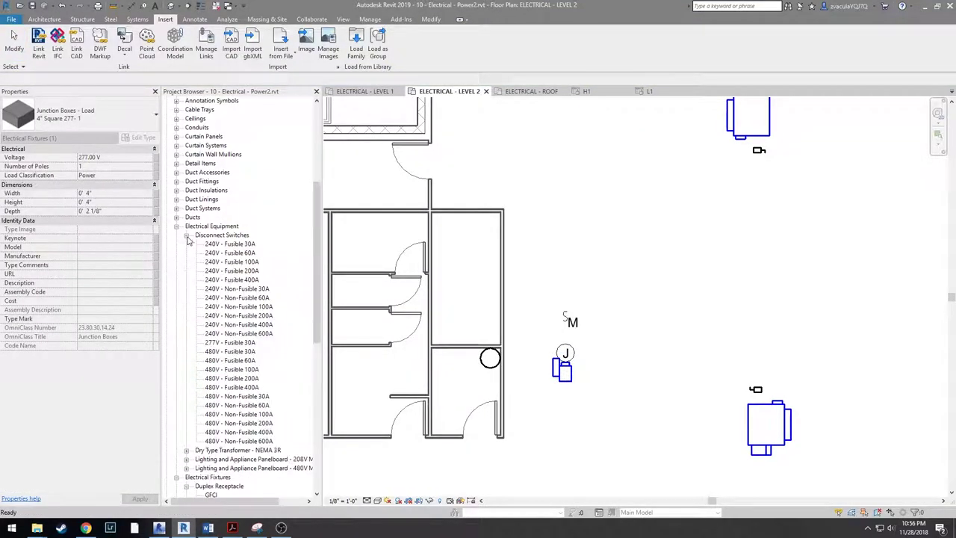
left_click(233, 261)
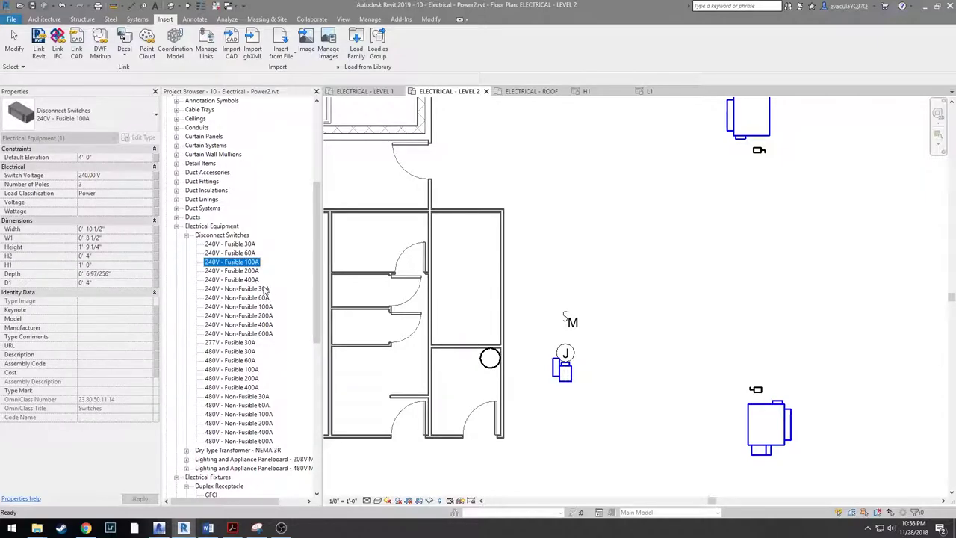
left_click(255, 281)
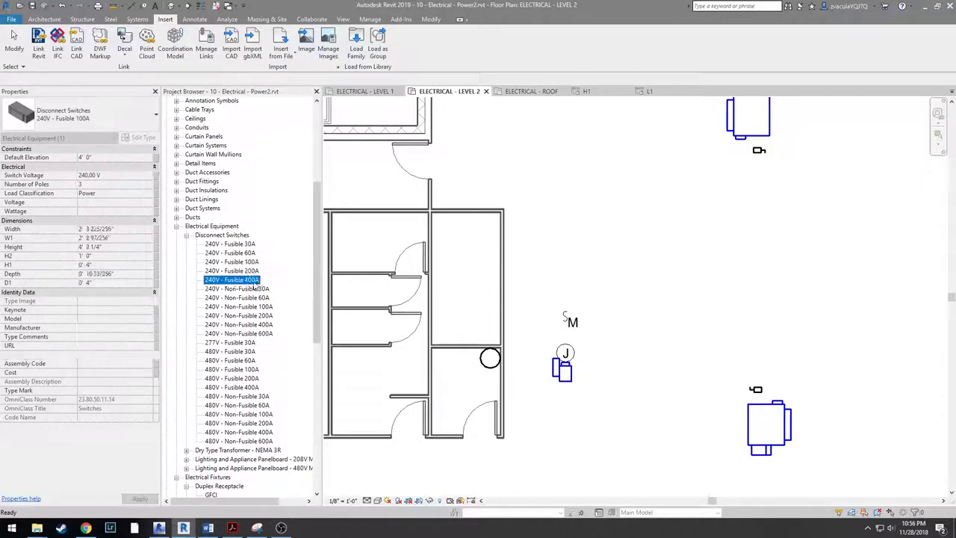
left_click(231, 342)
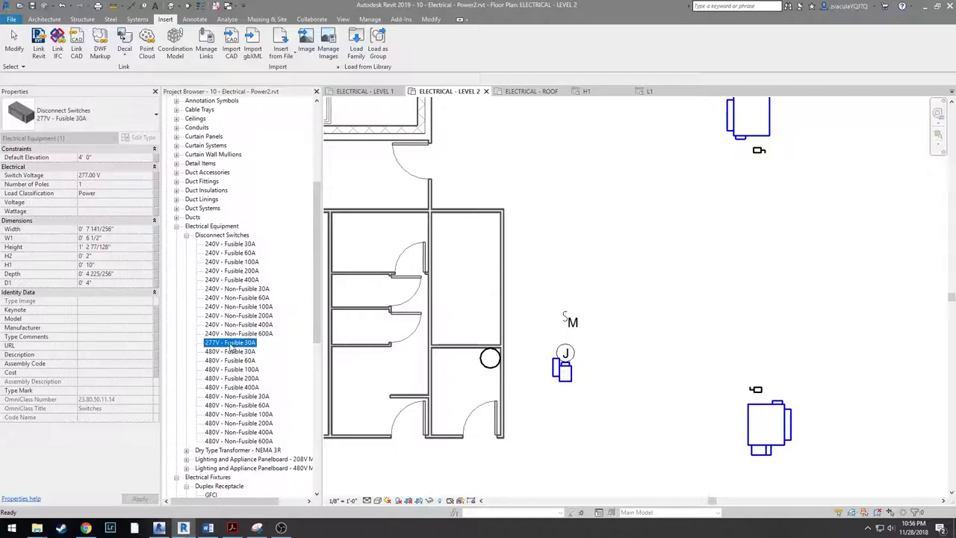
left_click_drag(221, 348, 461, 358)
scroll(461, 358, "up", 2)
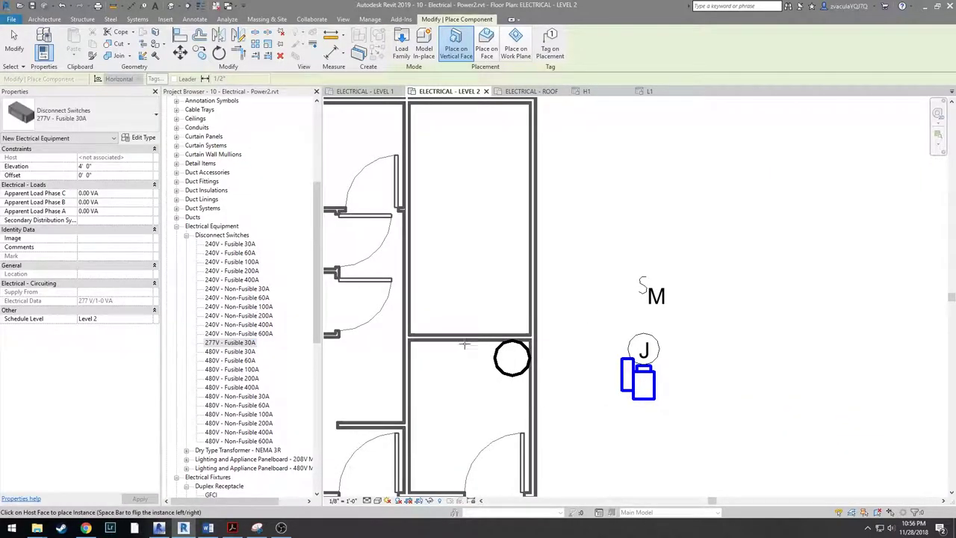
left_click(467, 340)
key("Escape")
scroll(448, 369, "down", 5)
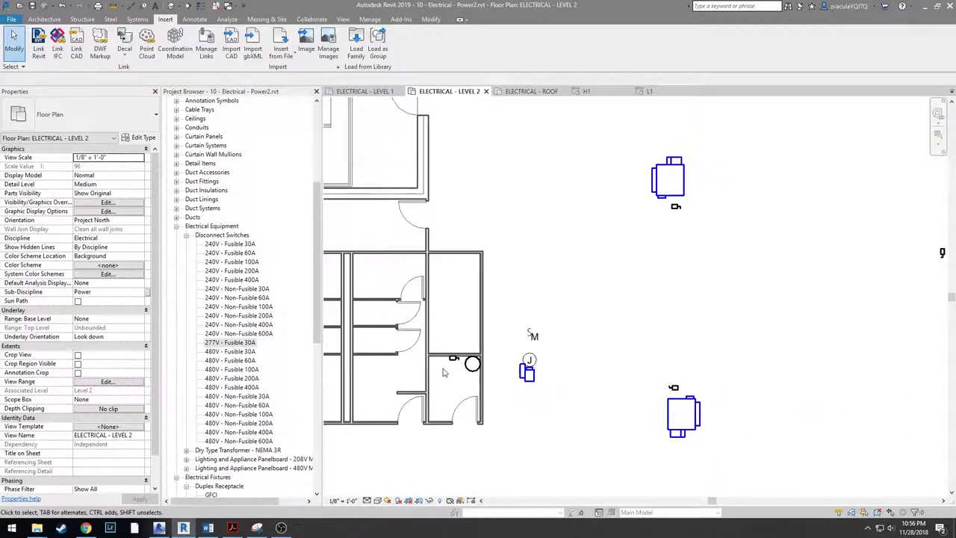
- Place Standard duplex receptacles on the stairwell, elevator, restroom, storage room and corridor walls, plus the window wall below the restrooms
middle_click_drag(461, 377, 544, 387)
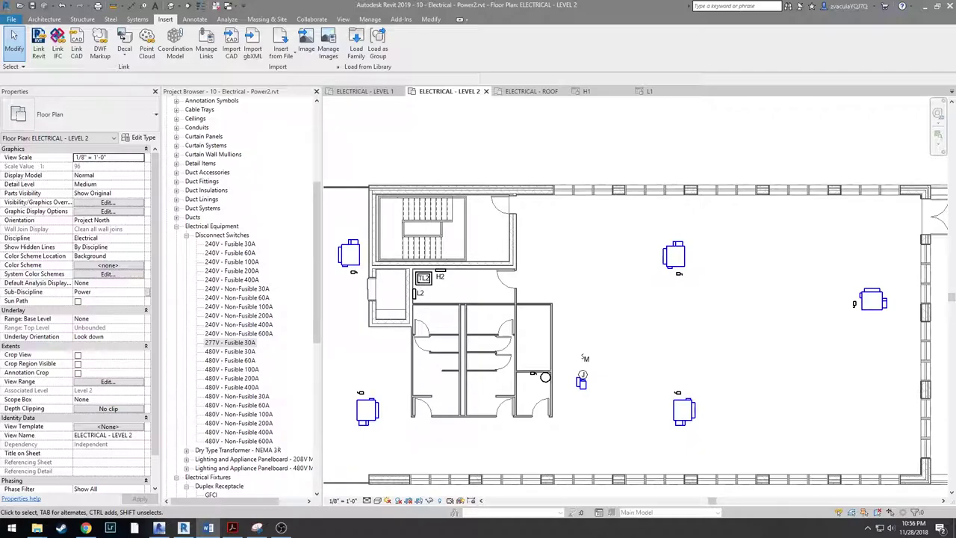
left_click(186, 236)
left_click_drag(215, 300, 361, 222)
middle_click_drag(361, 222, 436, 216)
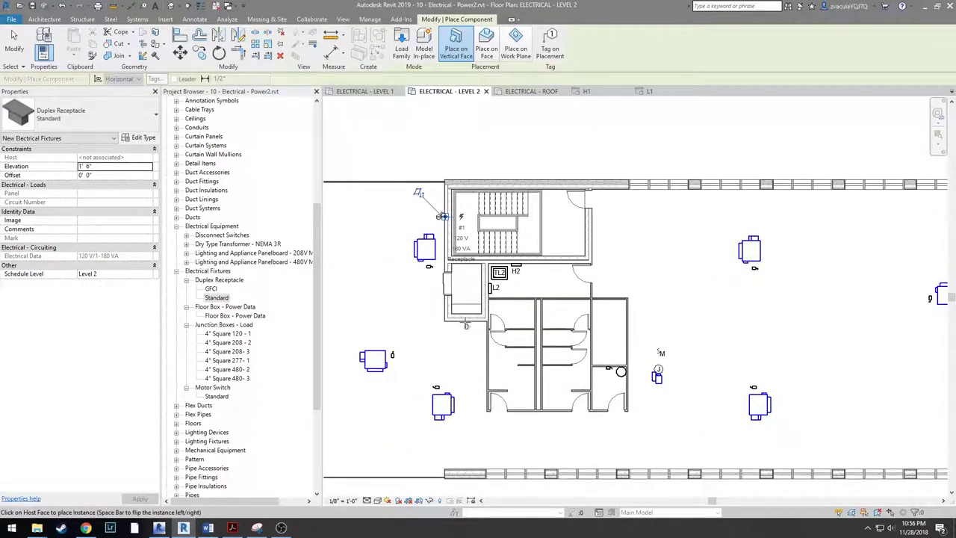
left_click(443, 216)
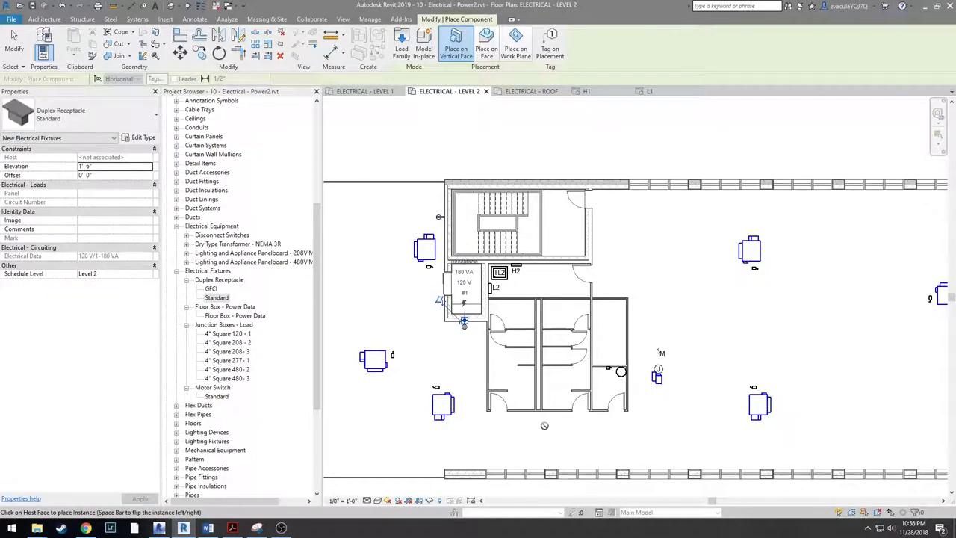
left_click(464, 321)
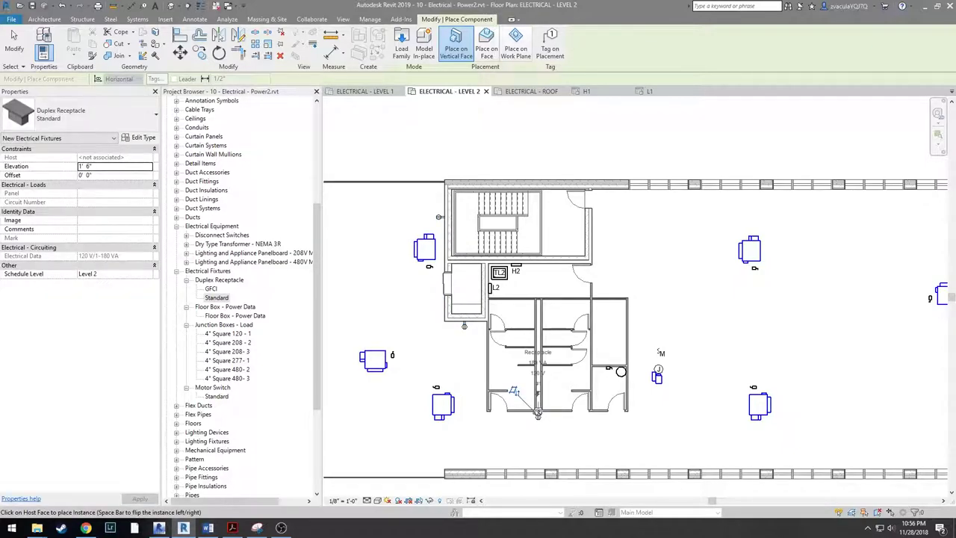
left_click(538, 412)
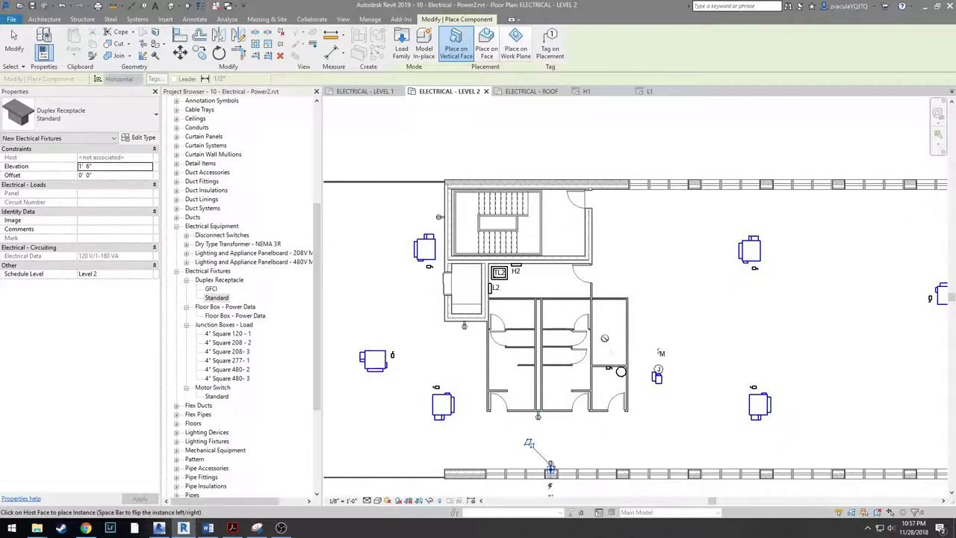
scroll(632, 326, "up", 1)
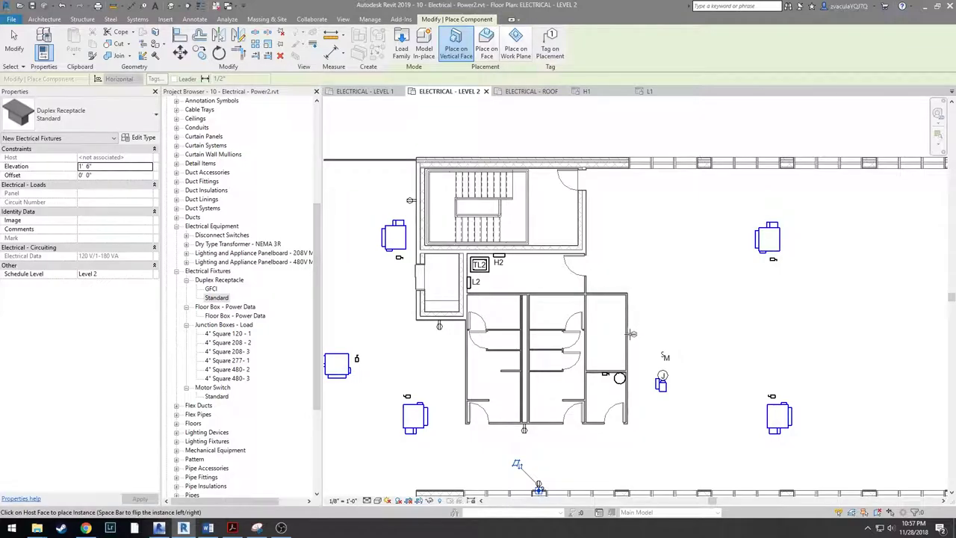
left_click(631, 341)
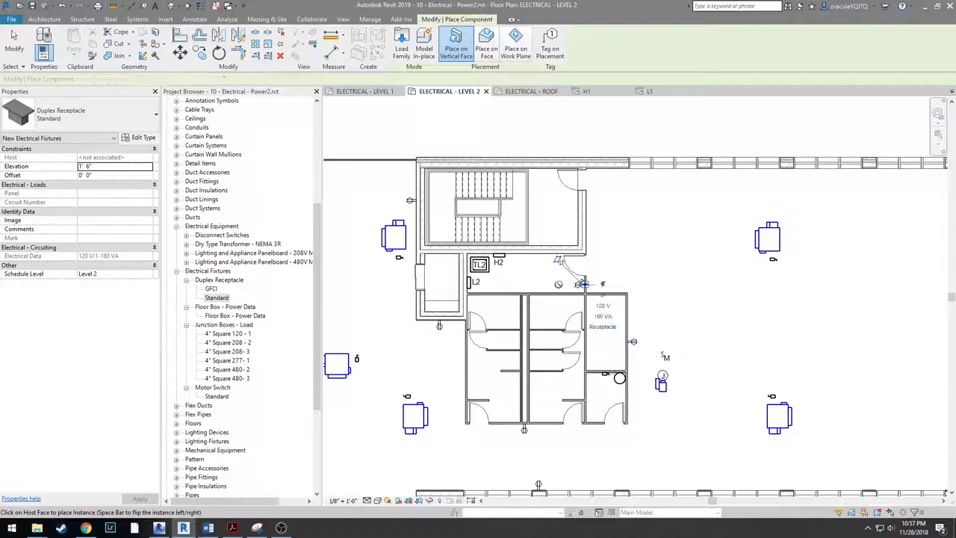
left_click(581, 285)
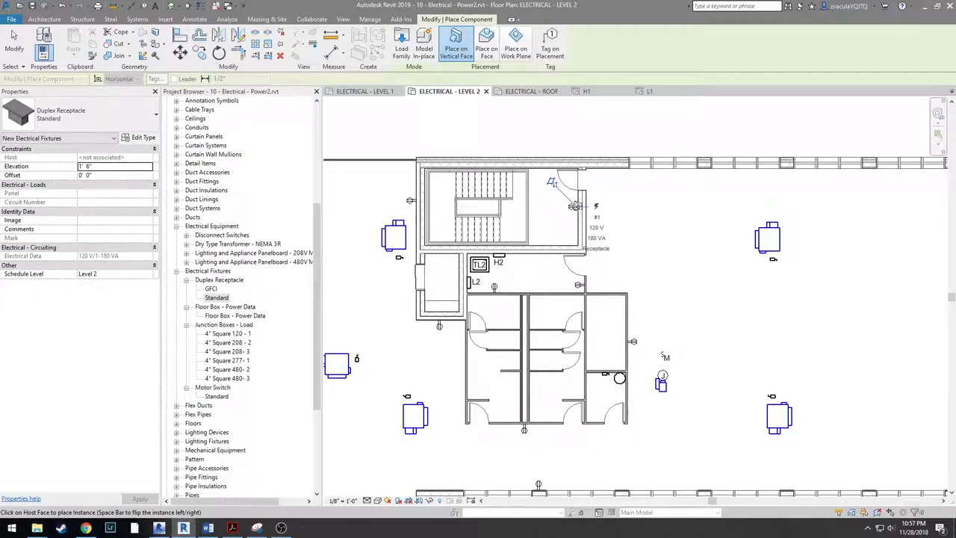
- Place Standard duplex receptacles on wall piers along the three outer walls of the large open area
scroll(575, 207, "down", 2)
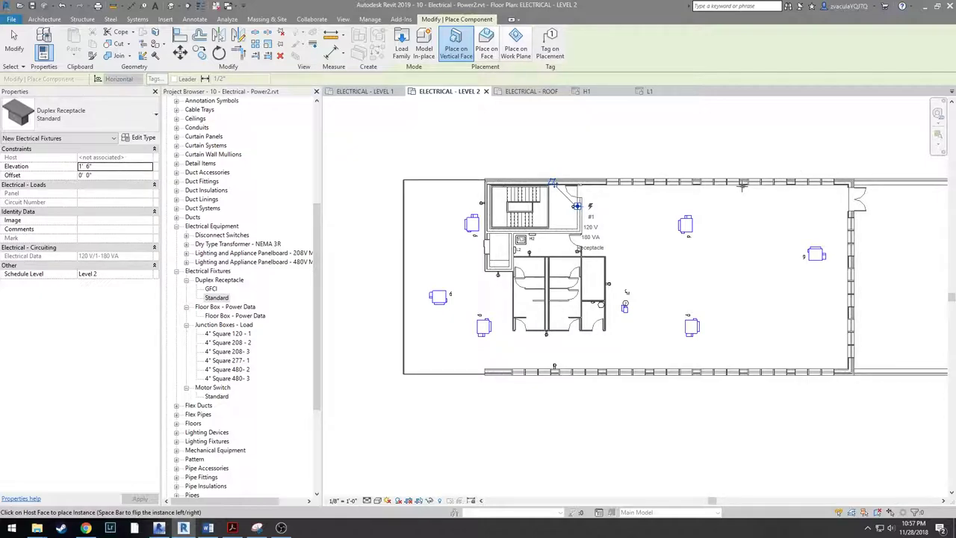
scroll(743, 187, "up", 3)
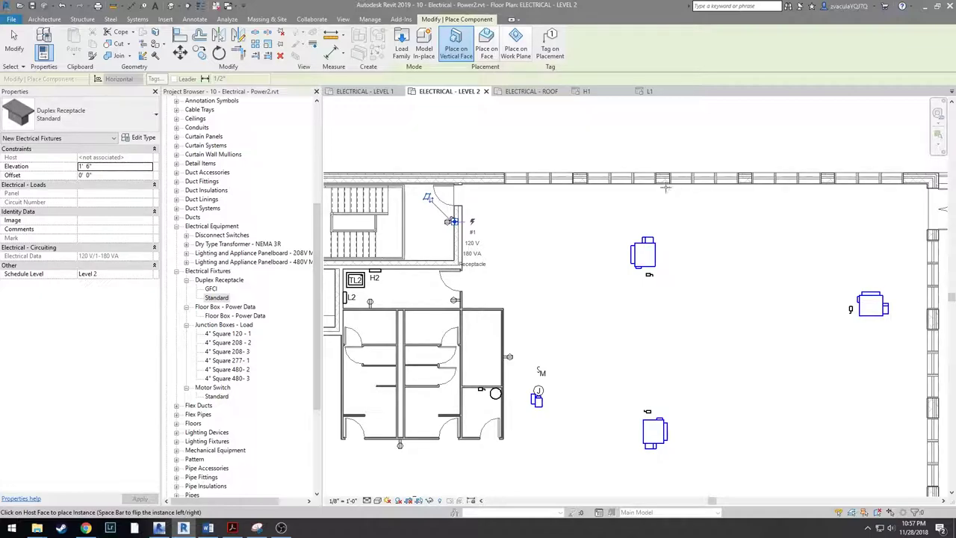
scroll(672, 247, "down", 3)
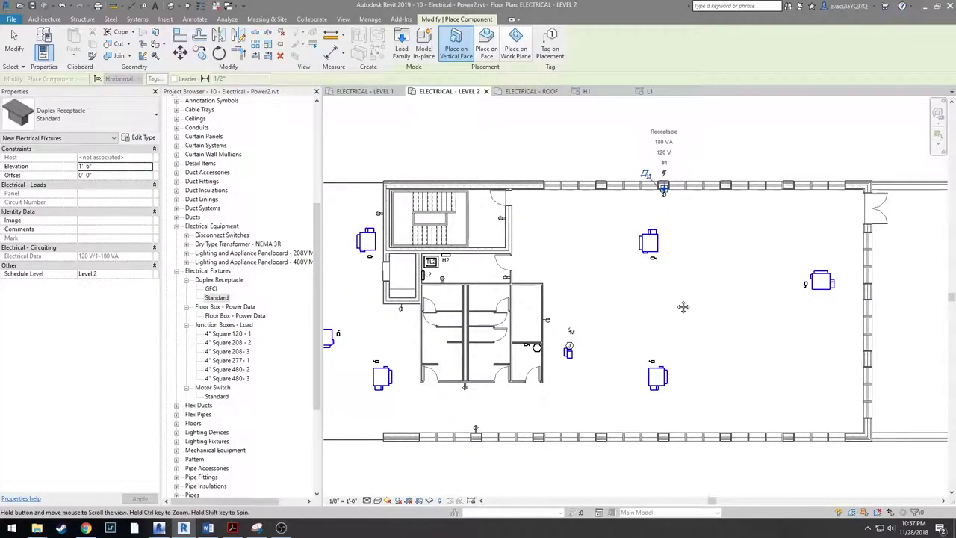
scroll(676, 283, "up", 2)
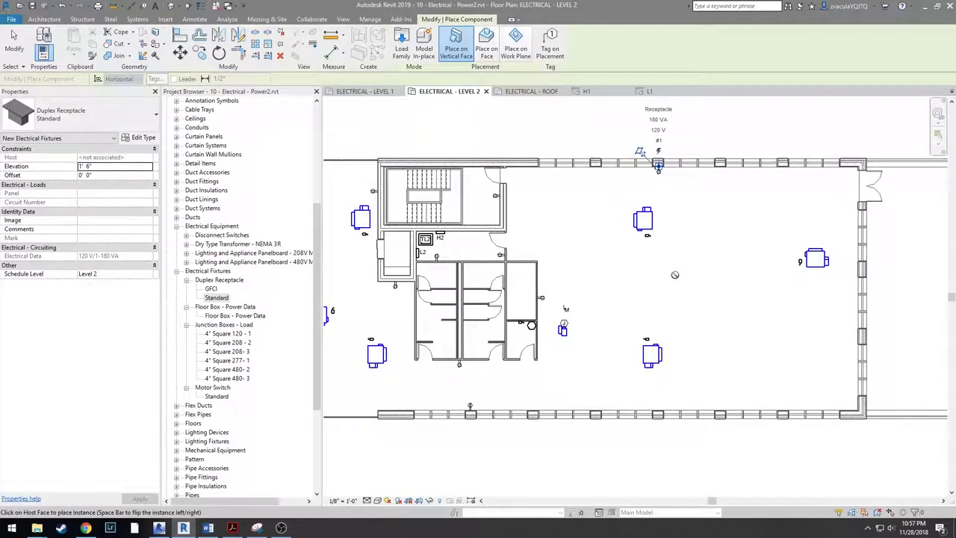
left_click(856, 269)
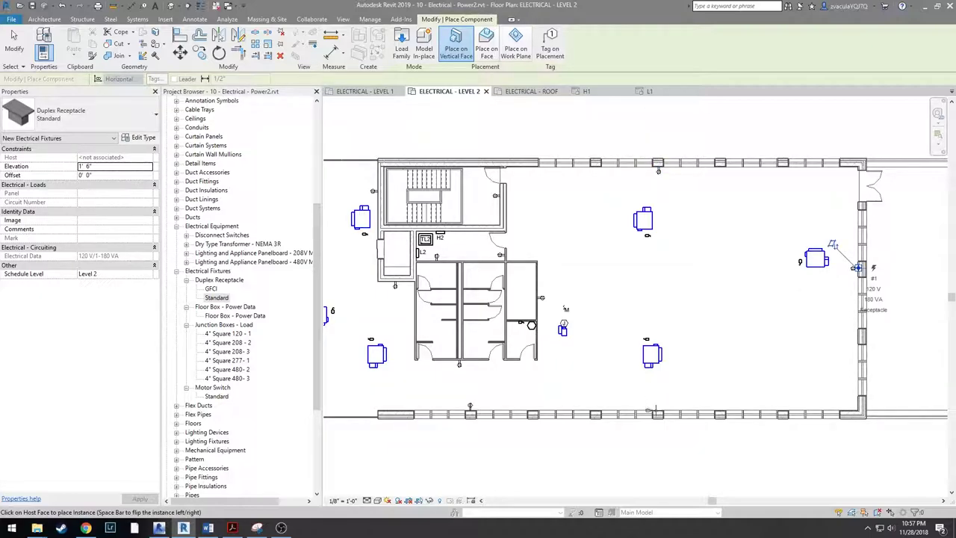
left_click(855, 268)
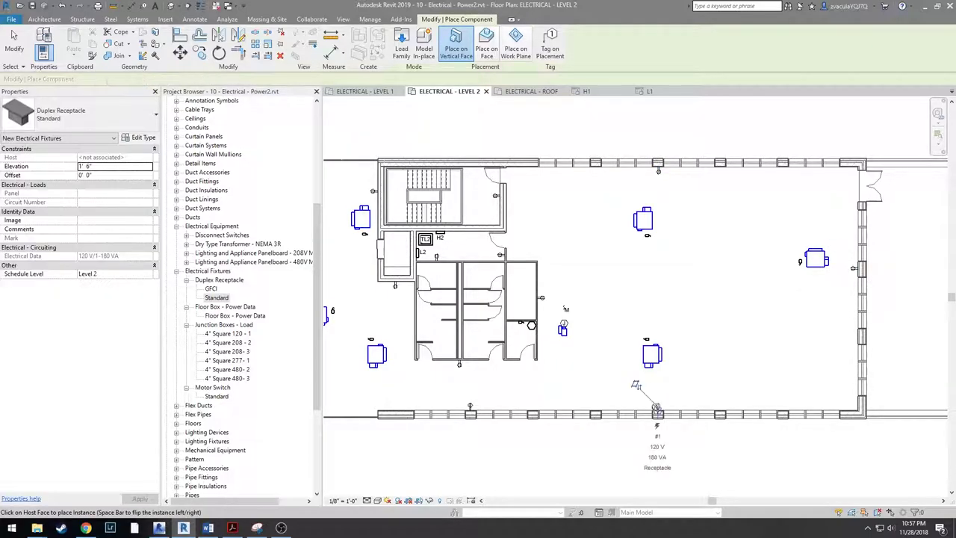
- Place a GFCI duplex receptacle on the entrance-side wall inside each of the two restrooms
left_click(216, 290)
left_click_drag(212, 290, 481, 317)
scroll(426, 355, "up", 3)
left_click(448, 359)
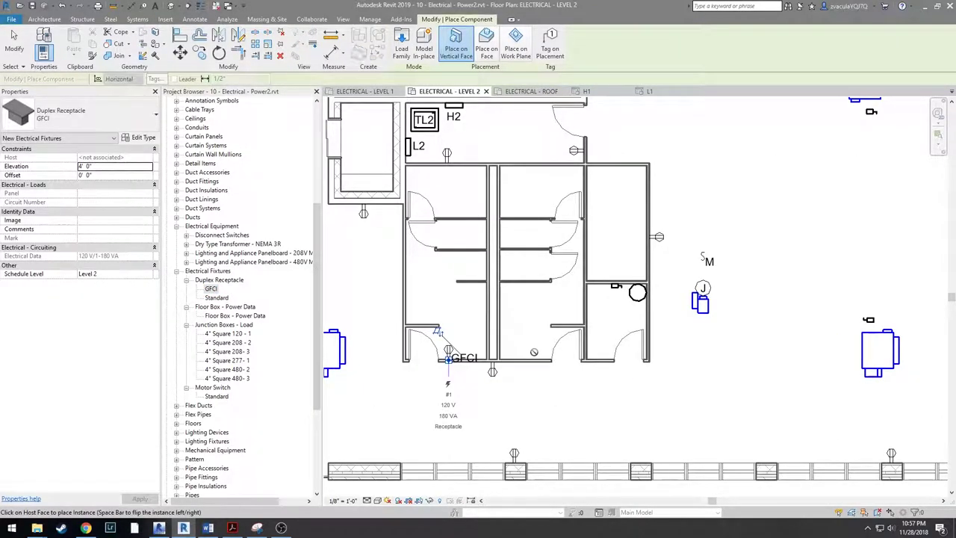
left_click(541, 358)
scroll(540, 348, "down", 3)
- Place a GFCI duplex receptacle on the outside face of the end wall by the double doors
middle_click_drag(788, 319, 500, 320)
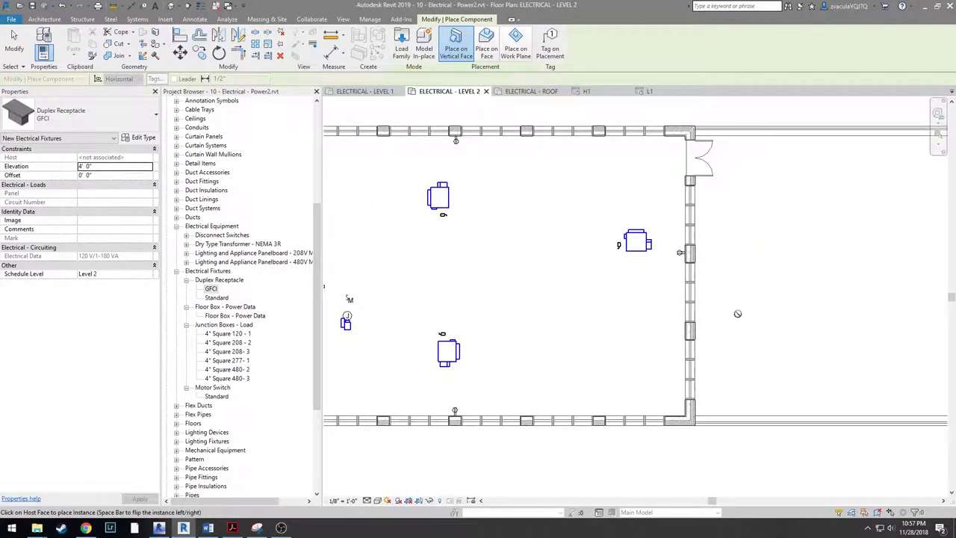
scroll(713, 335, "up", 3)
left_click(688, 329)
scroll(687, 328, "down", 3)
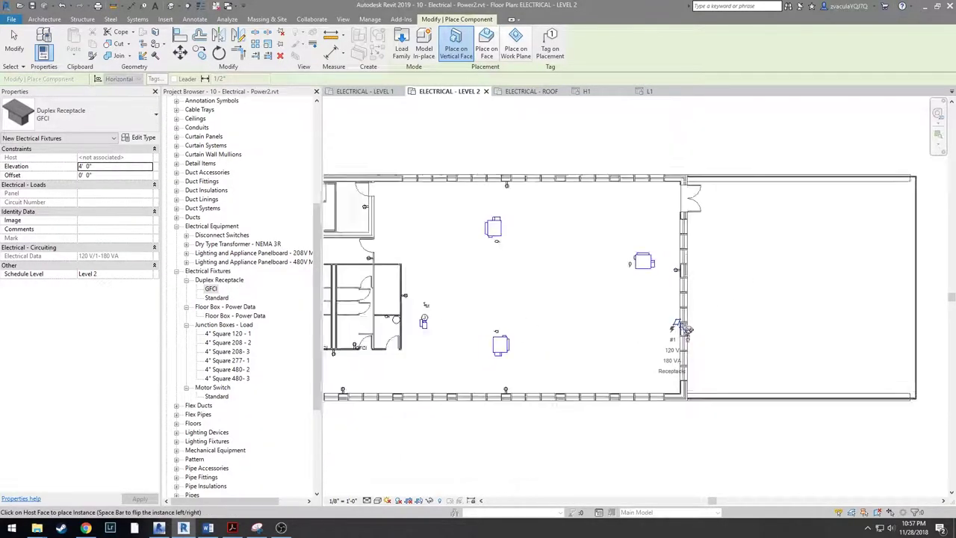
key("Escape")
key("Escape")
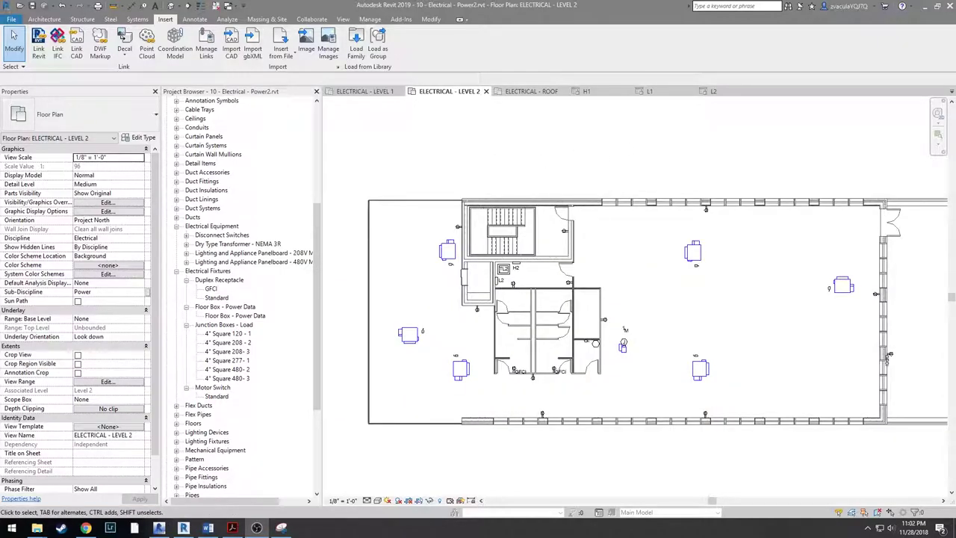
- Remove the Standard receptacle from the window wall directly below the restrooms
left_click(457, 229)
left_click(479, 318, "ctrl")
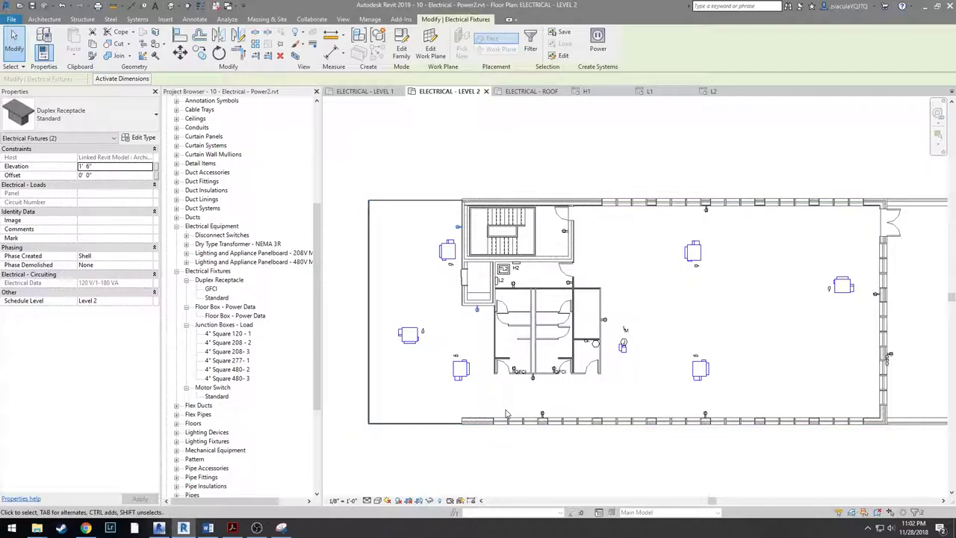
key("Escape")
left_click(542, 414)
key("Escape")
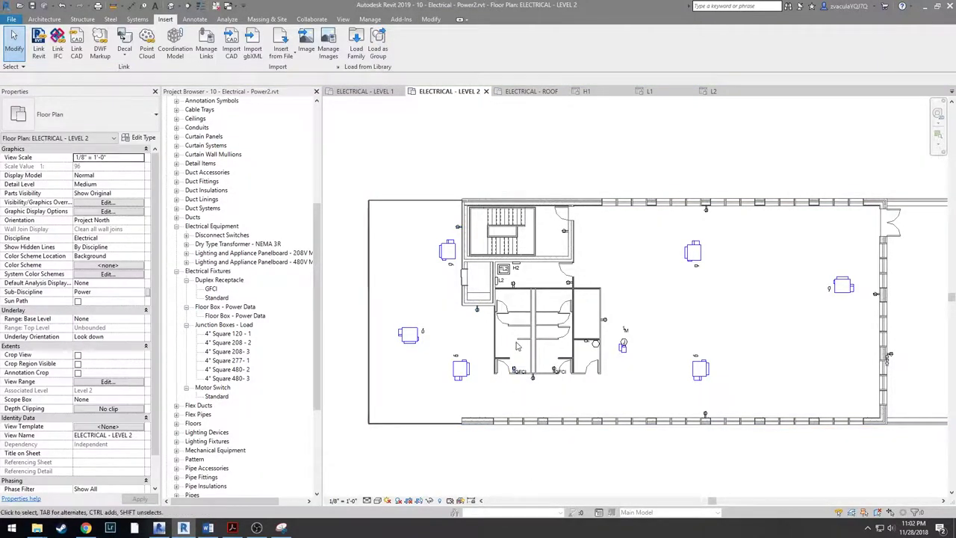
- Create a power circuit from the stairwell, elevator and restroom-front receptacles, including both GFCIs, and generate arc wiring for it
left_click(458, 227)
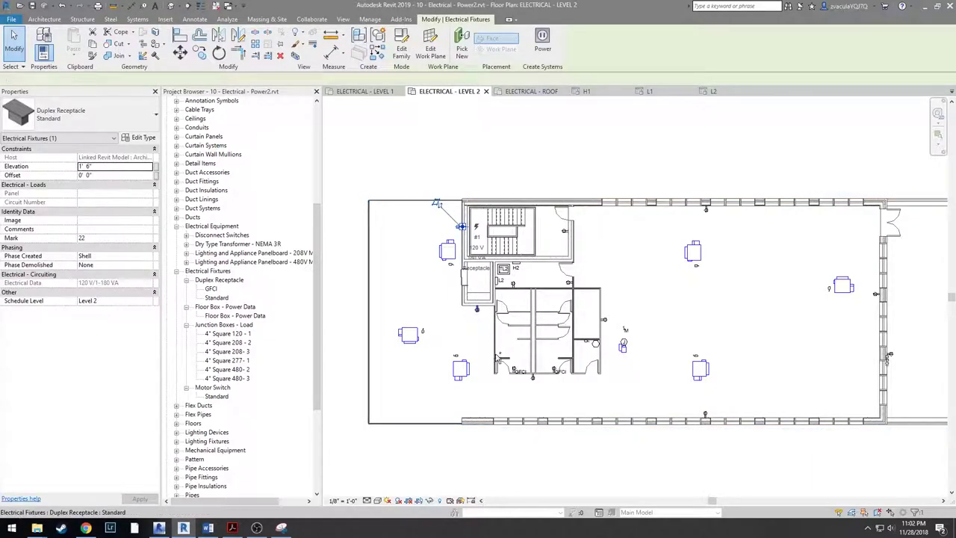
left_click(477, 309, "ctrl")
left_click(514, 369, "ctrl")
left_click(533, 378, "ctrl")
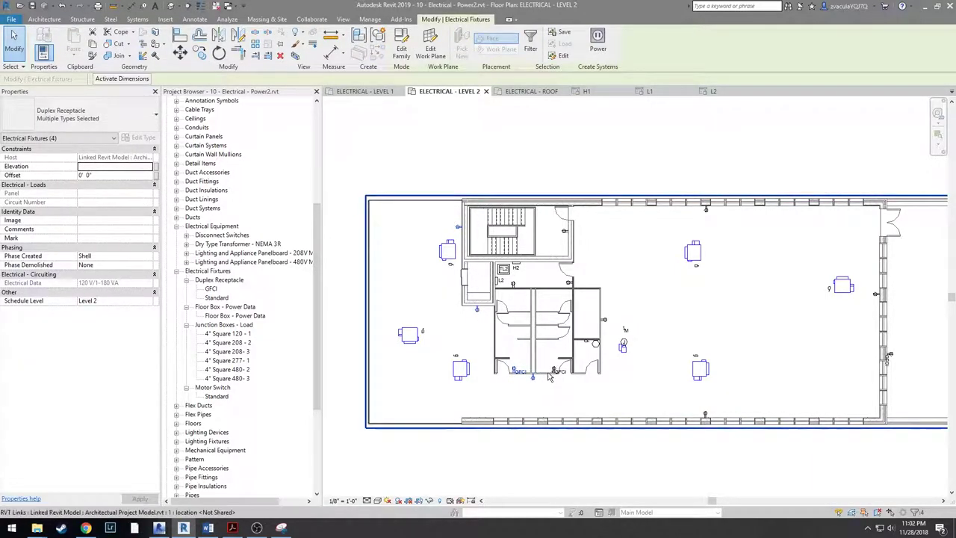
left_click(557, 371, "ctrl")
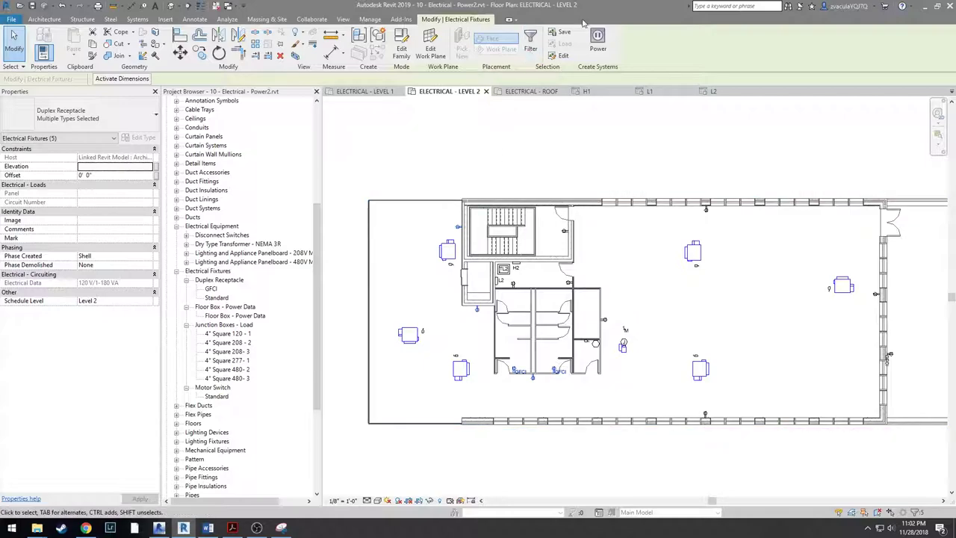
left_click(597, 41)
left_click(620, 45)
- Delete the generated home run wire at the elevator receptacle and reshape the arc wire leading to the stairwell receptacle
scroll(501, 219, "up", 3)
key("Escape")
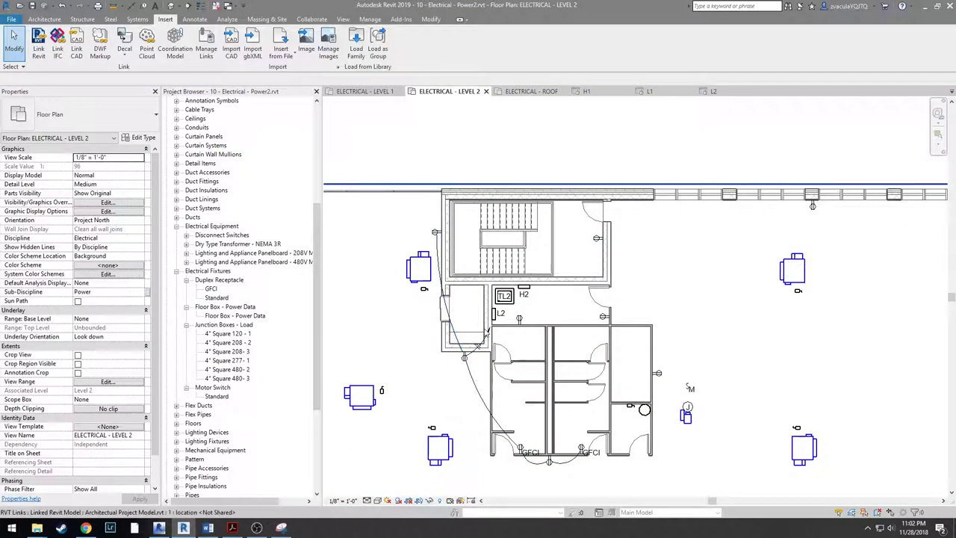
left_click(478, 344)
key("Delete")
left_click(454, 322)
left_click_drag(438, 297, 461, 300)
key("Escape")
- Draw an arc home run wire from the GFCI receptacle nearest the water heater room up into its restroom
key("e")
key("w")
scroll(586, 453, "up", 3)
left_click(578, 453)
left_click(577, 392)
key("Escape")
- Tag the new home run wire with its circuit number and move the tag to the arrow end
key("t")
key("g")
left_click(582, 412)
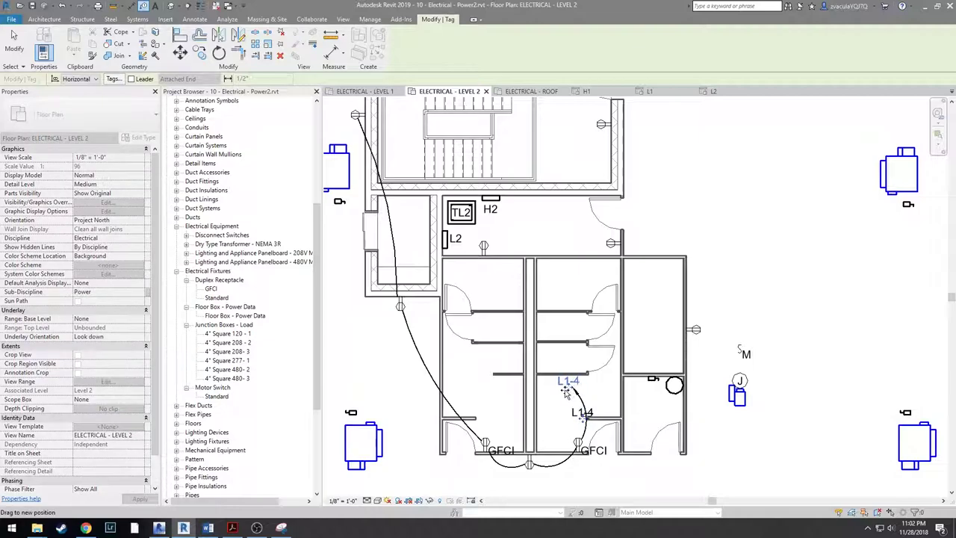
left_click_drag(565, 391, 565, 391)
key("Escape")
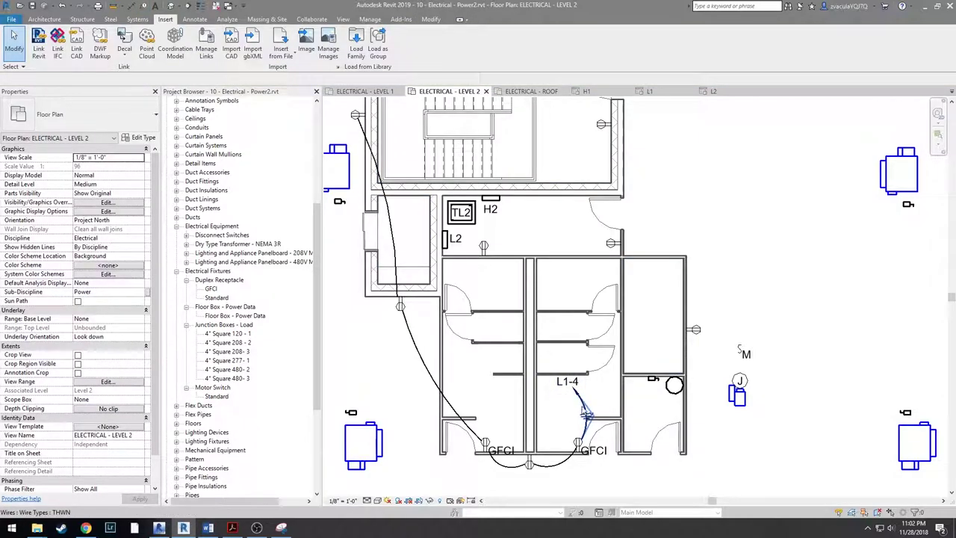
- Assign the GFCI receptacle's circuit to panel L2
left_click(578, 444)
left_click(521, 20)
left_click(299, 48)
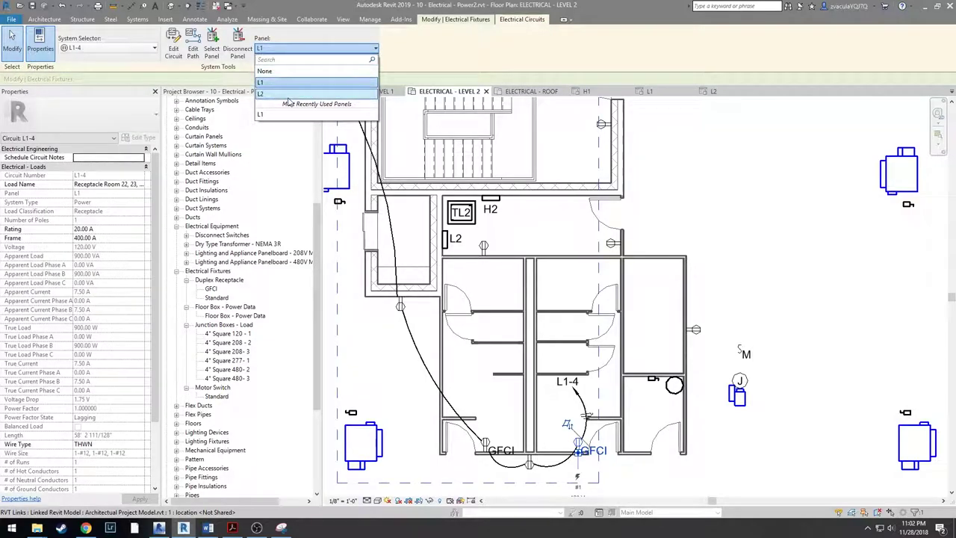
left_click(292, 95)
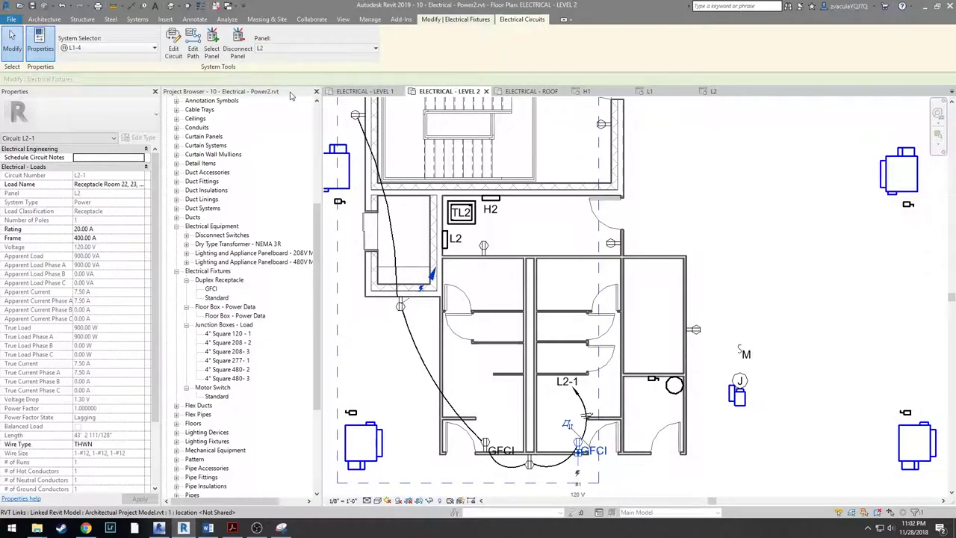
- Place a GFCI duplex receptacle at 4' 0" elevation on the water heater room wall shared with the restroom
left_click(744, 225)
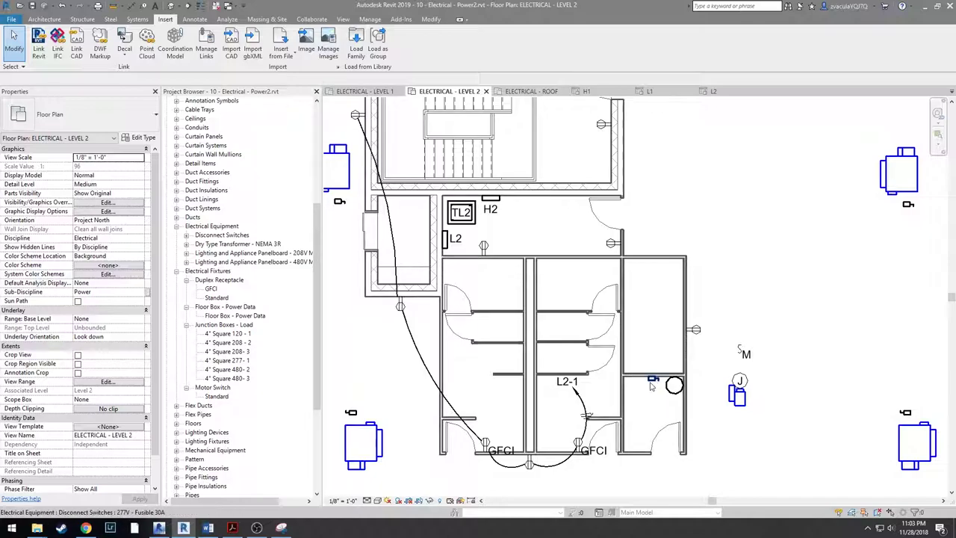
scroll(629, 399, "down", 1)
left_click(591, 435)
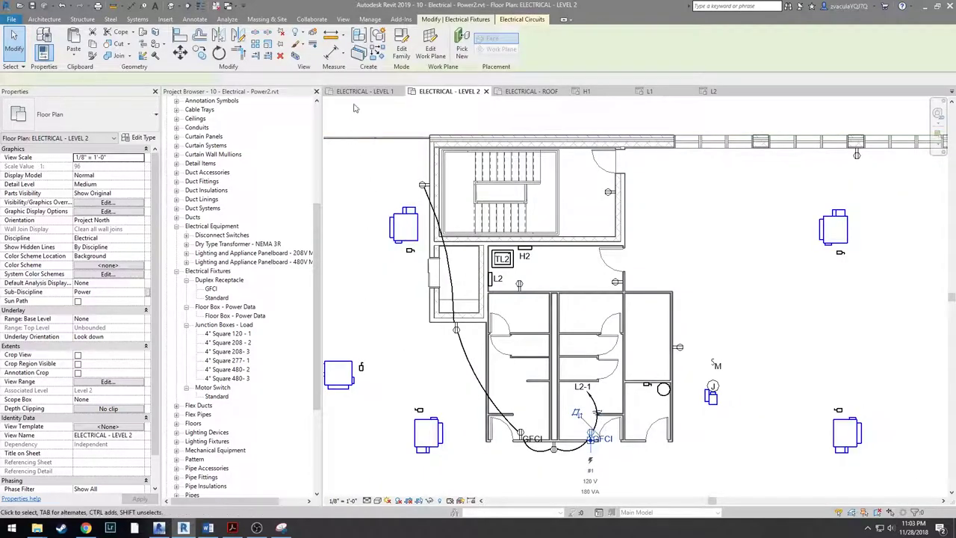
left_click(378, 53)
scroll(629, 417, "up", 1)
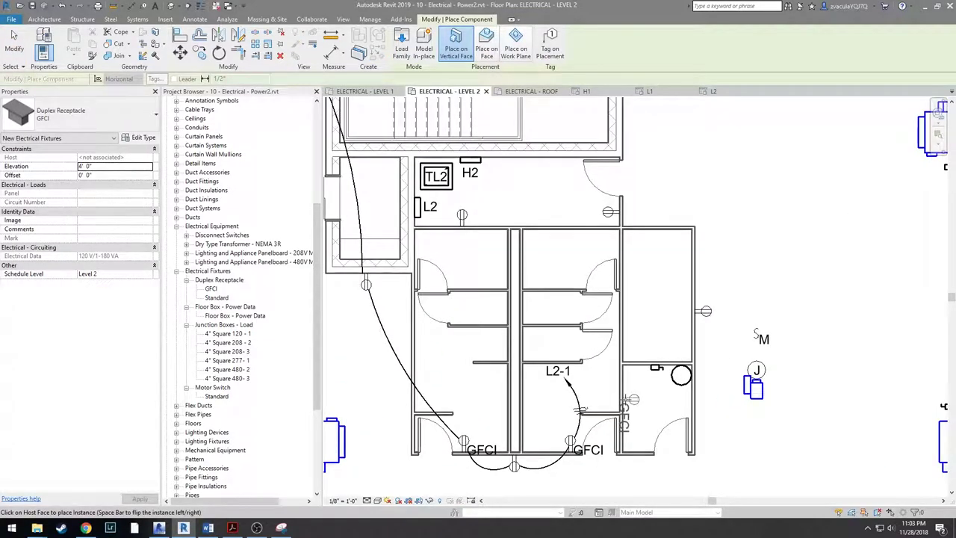
left_click(628, 400)
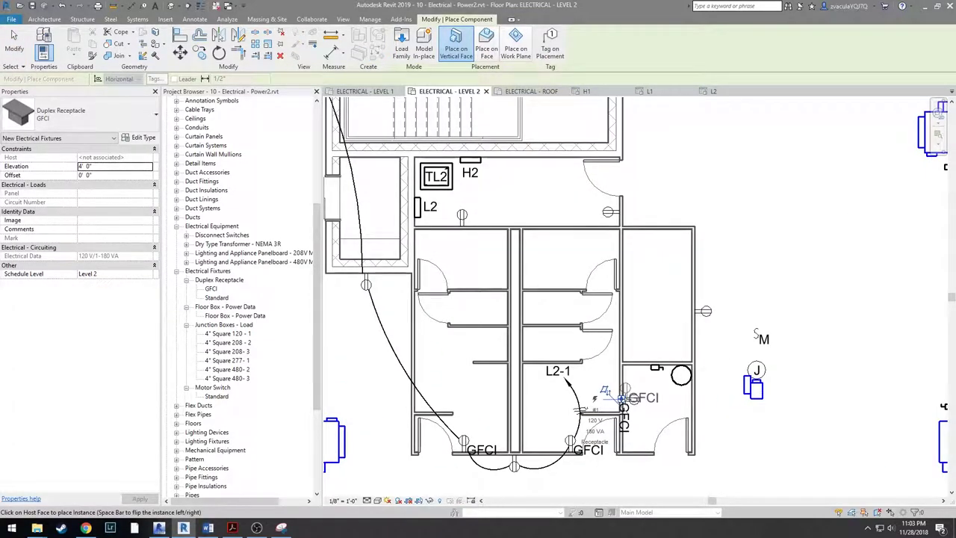
key("Escape")
key("Escape")
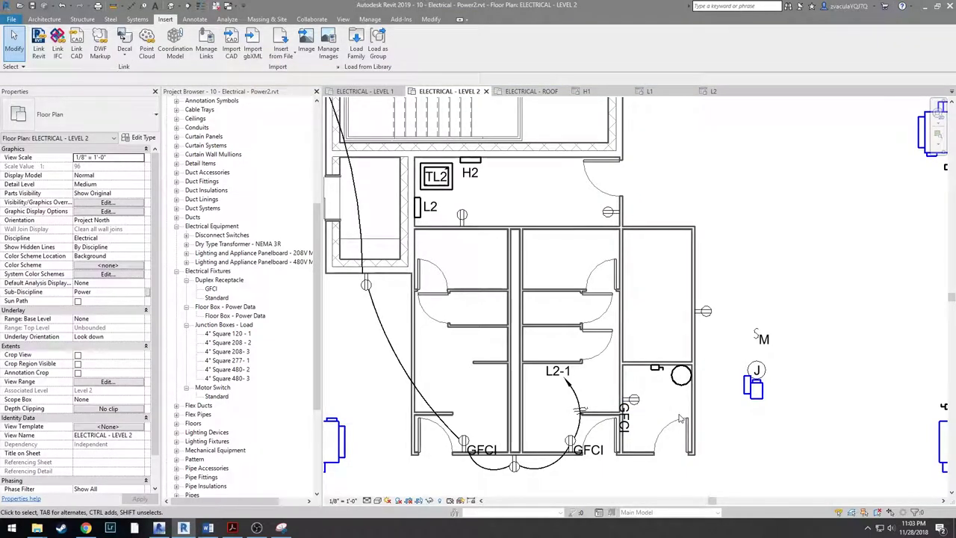
- Circuit the water heater room GFCI, the outside wall, two electrical room and stairwell receptacles to panel L2, and convert the circuit to arc wires
scroll(669, 422, "down", 1)
left_click(630, 402)
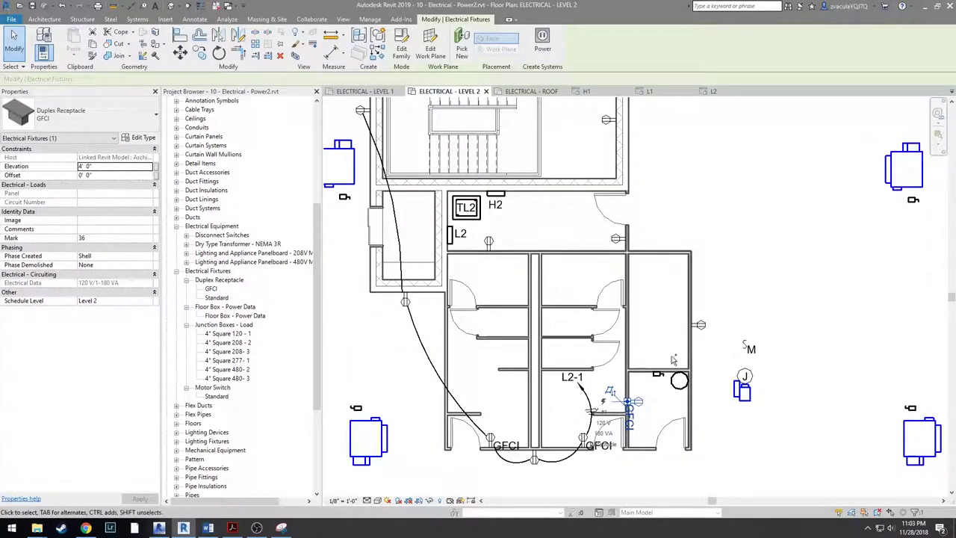
left_click(700, 324, "ctrl")
left_click(616, 238, "ctrl")
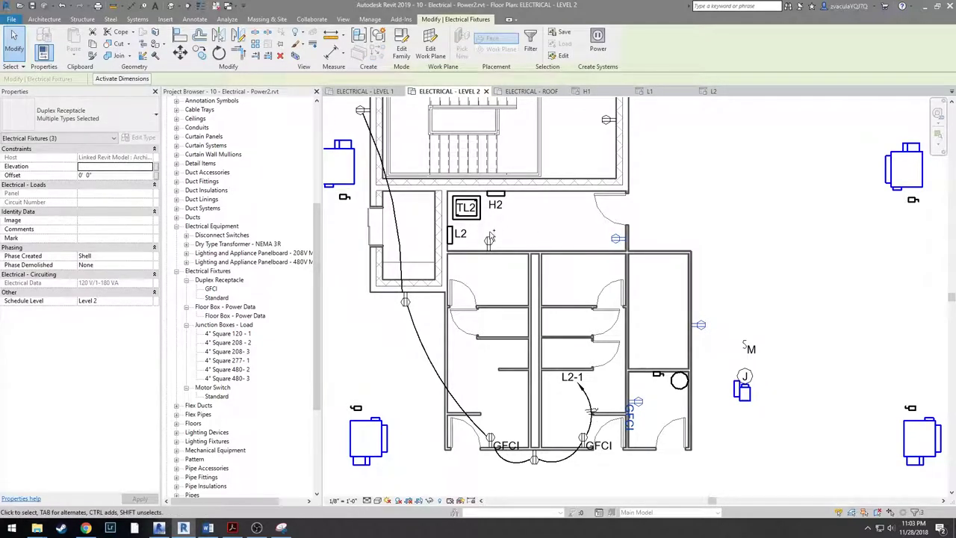
left_click(608, 119, "ctrl")
middle_click_drag(642, 179, 618, 236)
scroll(618, 235, "down", 2)
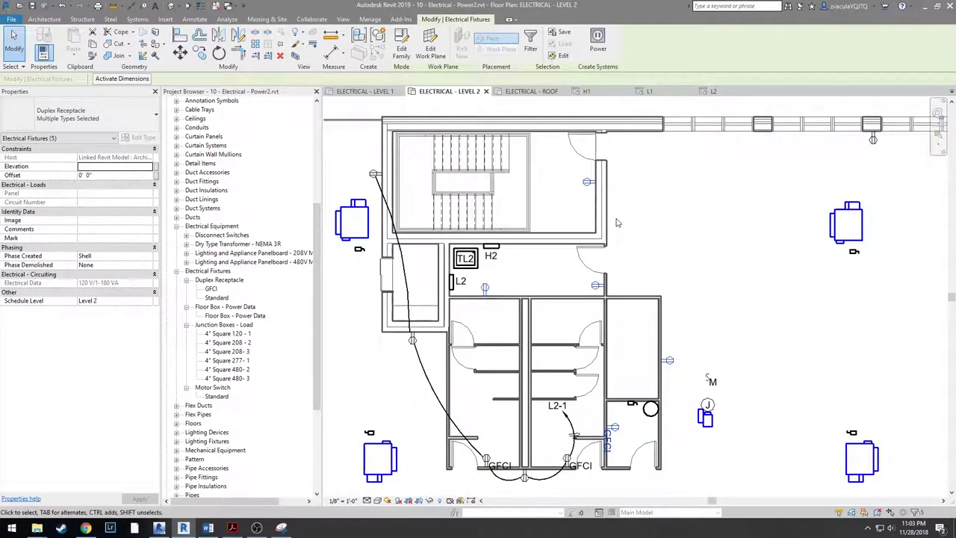
left_click(598, 41)
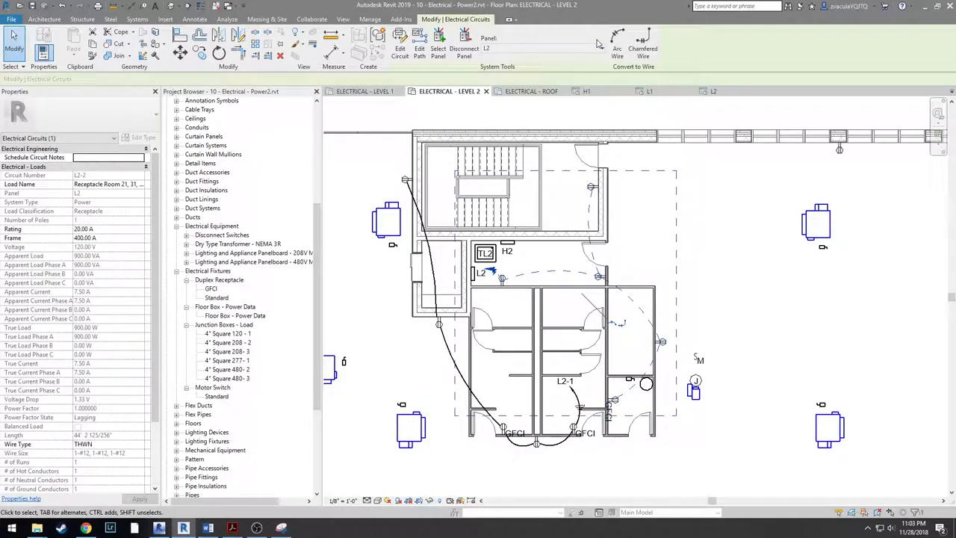
left_click(617, 43)
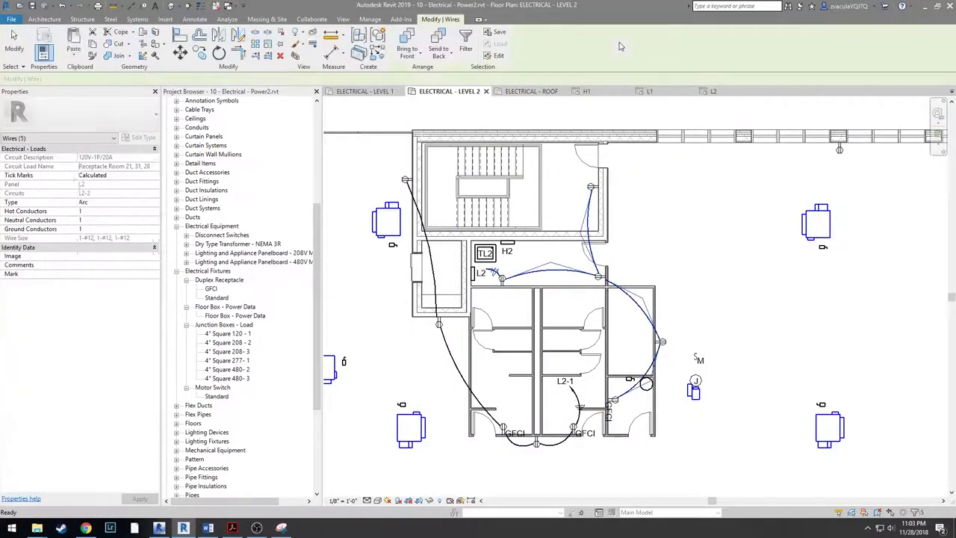
- Flip the bend of the arc wire between the water heater room GFCI and the receptacle on the outside wall
left_click(700, 334)
left_click(652, 366)
left_click_drag(654, 365, 626, 358)
left_click(634, 324)
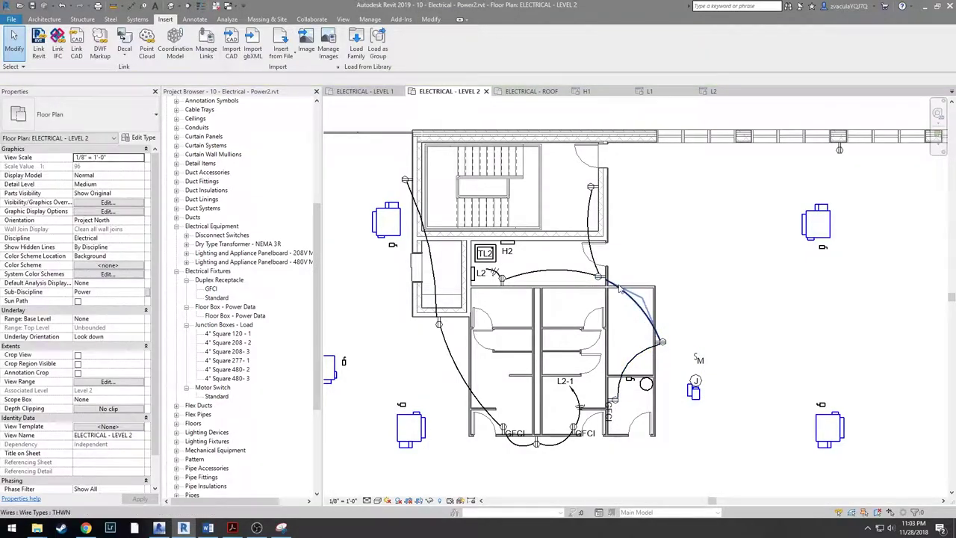
- Delete the generated home run wire in the electrical room and reconnect the stairwell wire to the receptacle beside panel L2
left_click(547, 278)
key("Escape")
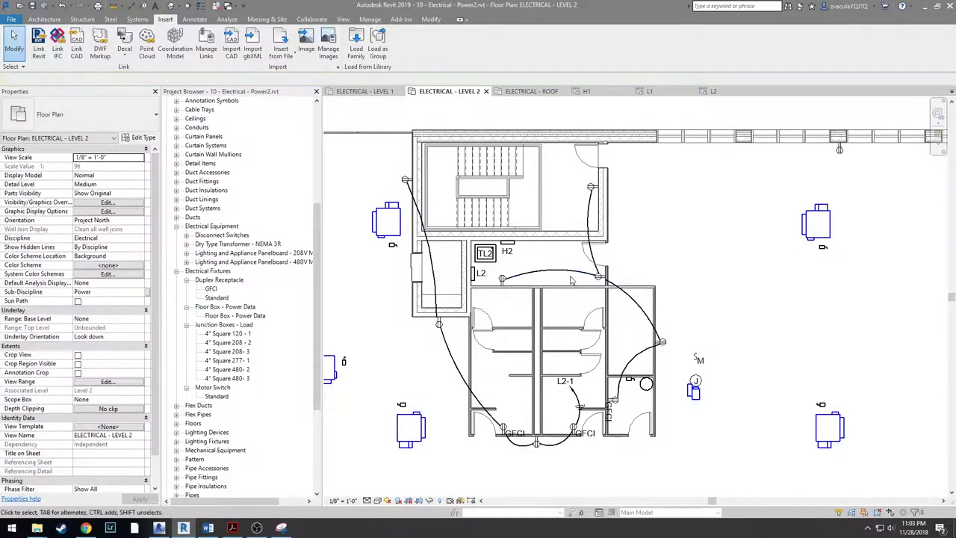
left_click(595, 264)
left_click_drag(605, 278, 502, 286)
left_click(675, 194)
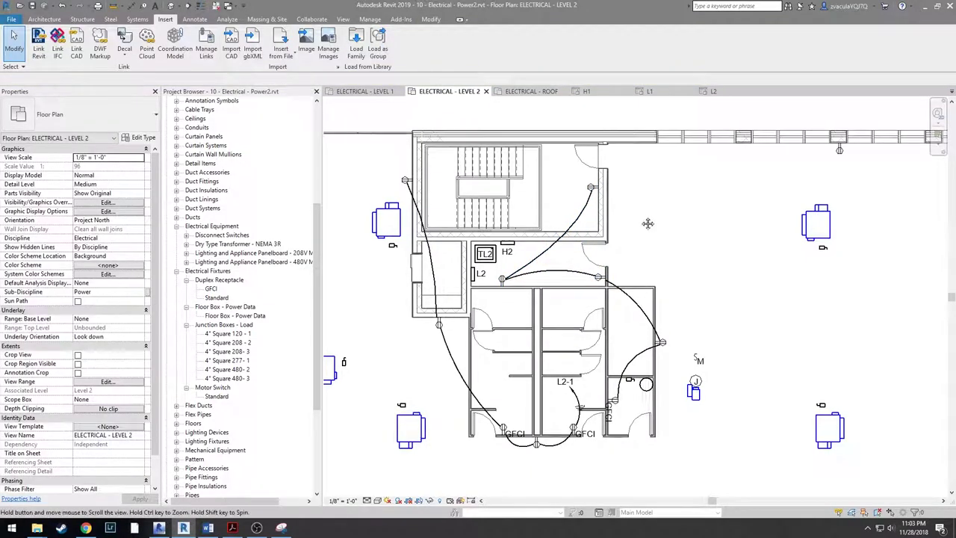
- Draw an arc home run wire from the stairwell receptacle toward the stairs
middle_click_drag(647, 218, 657, 248)
key("e")
key("w")
left_click(602, 218)
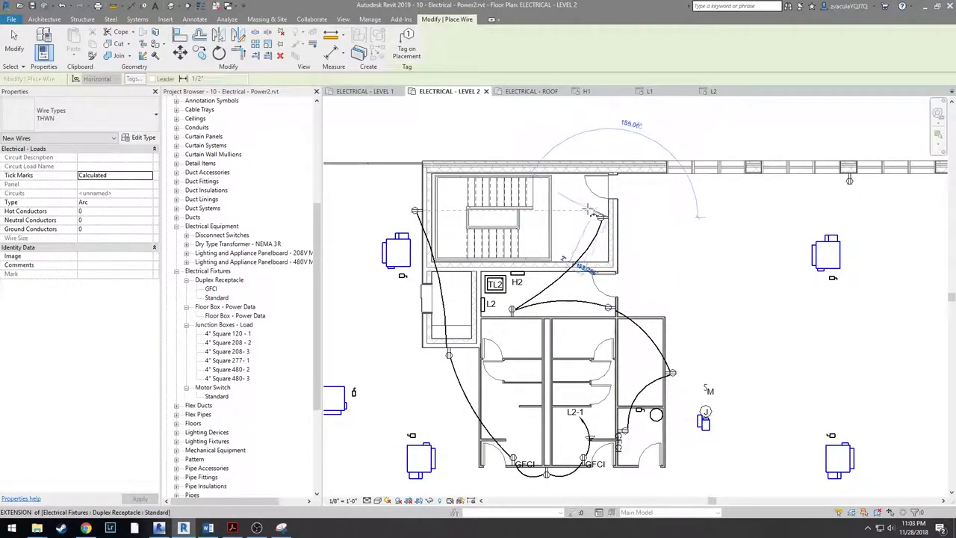
left_click(551, 221)
key("Escape")
- Tag the stairwell home run wire with its circuit number and move the tag to the arrow end
key("t")
key("g")
left_click(566, 217)
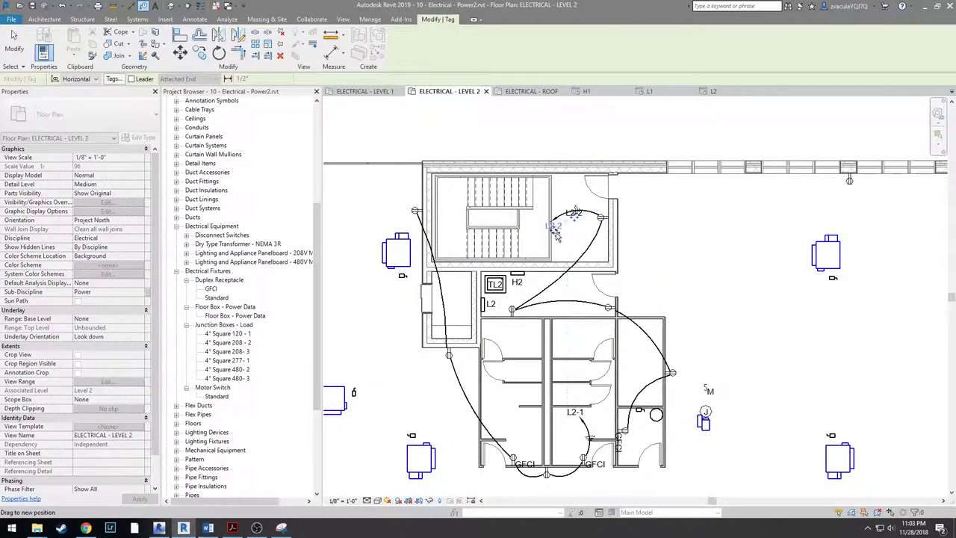
left_click_drag(548, 233, 549, 234)
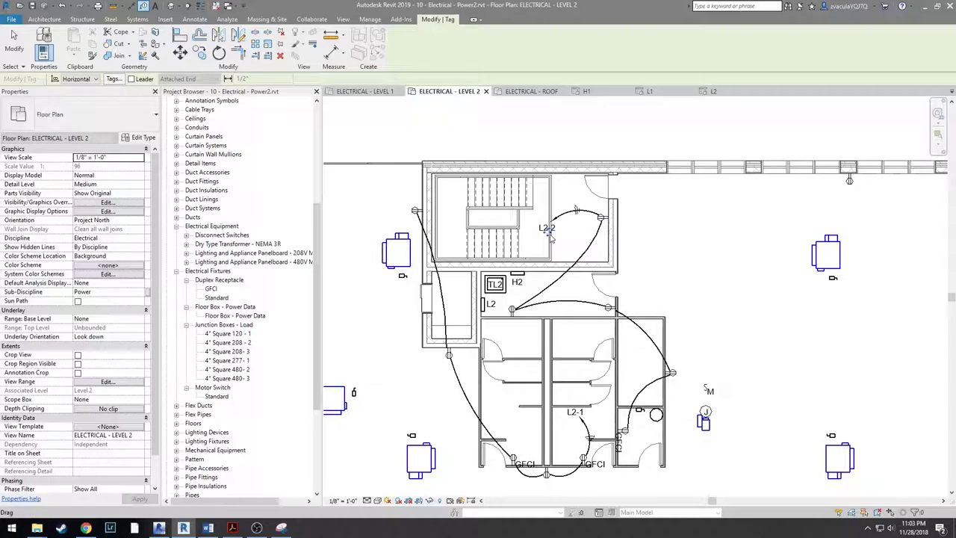
key("Escape")
scroll(553, 230, "up", 3)
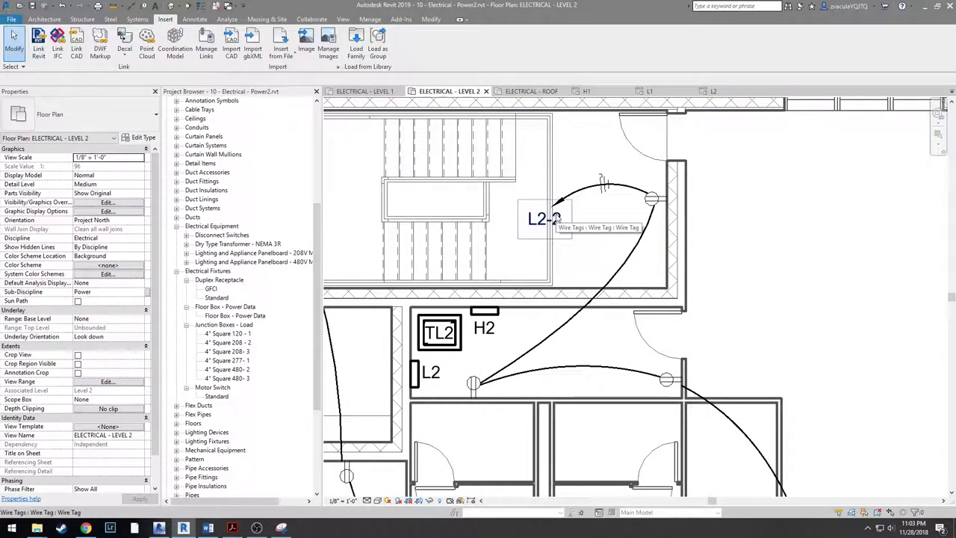
scroll(557, 217, "down", 2)
scroll(613, 221, "down", 1)
- Set the load name of the stairwell receptacle's circuit, L2-2, to Receptacles
left_click(628, 205)
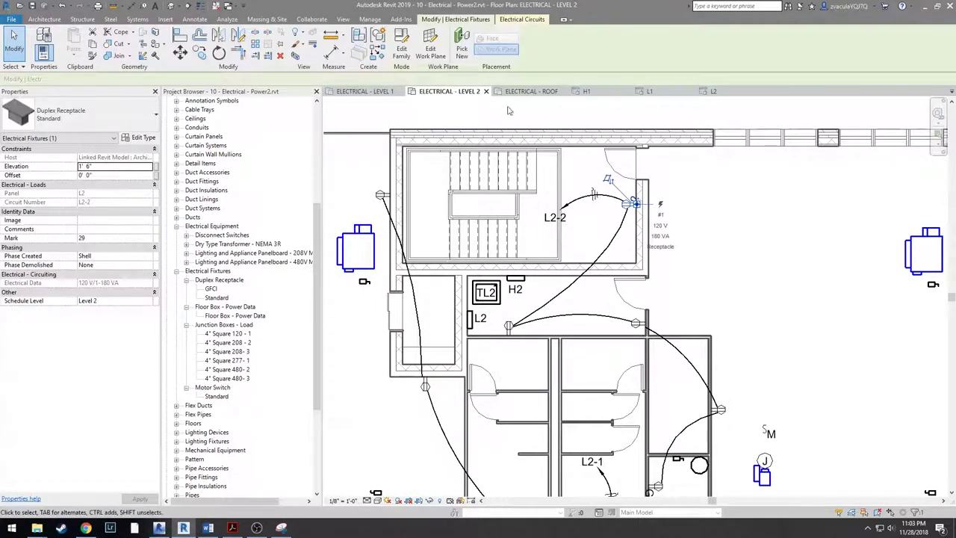
left_click(522, 19)
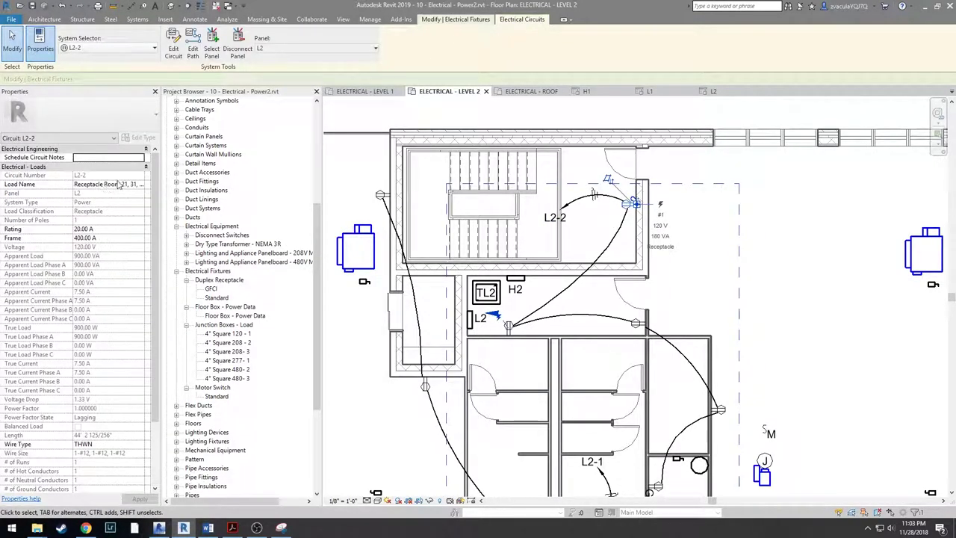
double_click(88, 183)
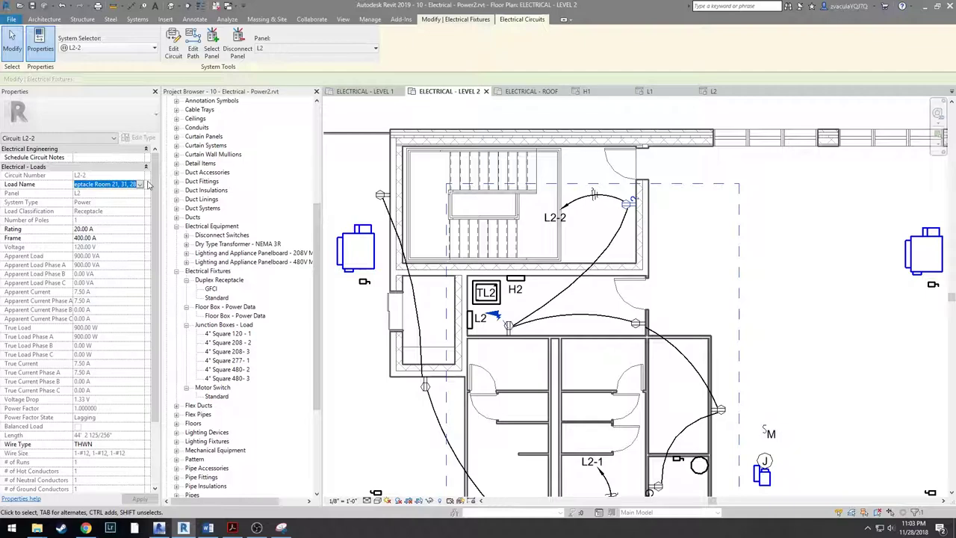
type("re")
left_click(97, 209)
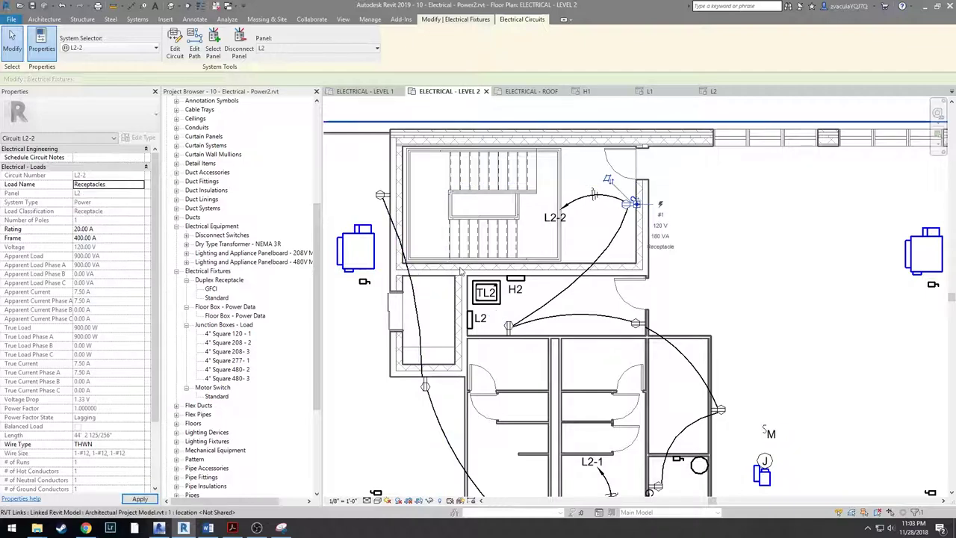
- Set the load name of circuit L2-1, reached through the receptacle below the elevator, to Receptacles
middle_click_drag(486, 348, 502, 276)
left_click(452, 327)
left_click(443, 314)
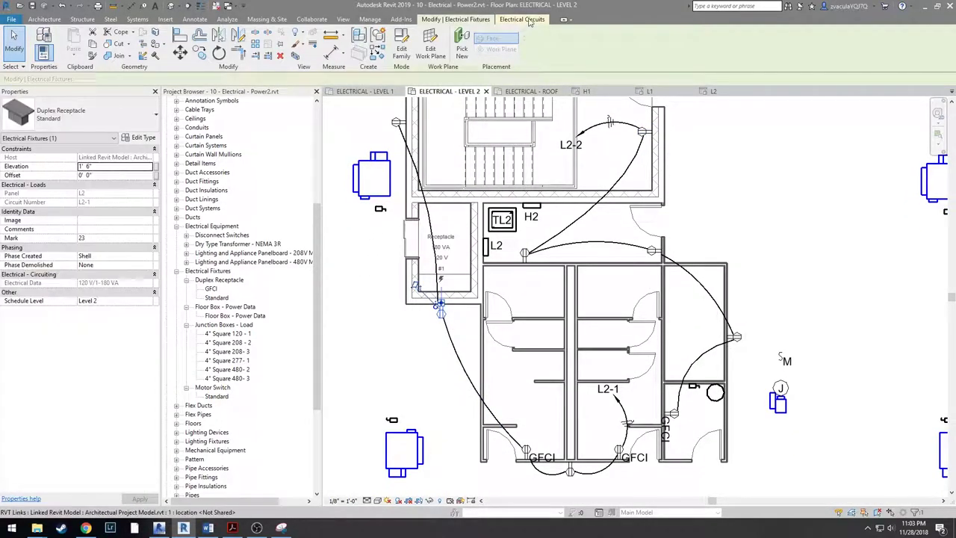
left_click(522, 19)
left_click(108, 189)
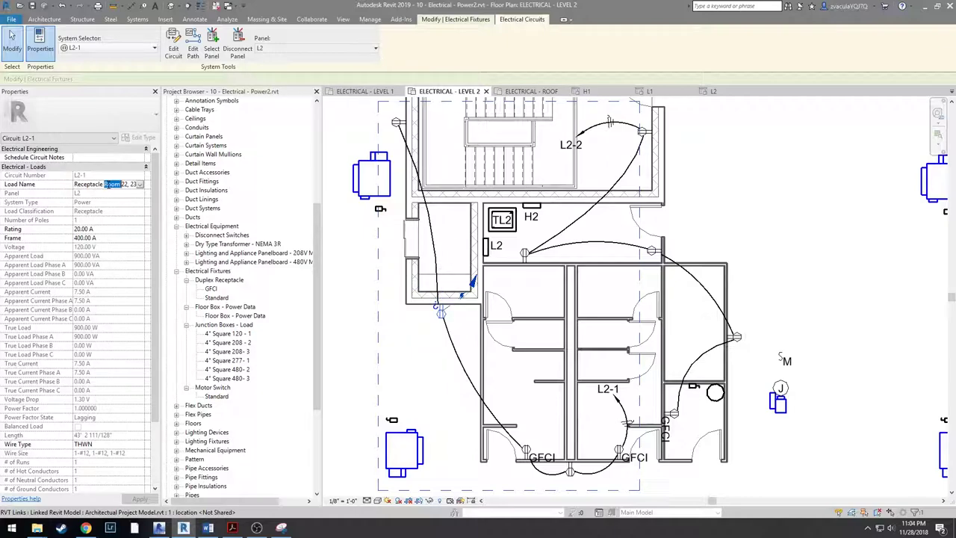
type("r")
left_click(102, 202)
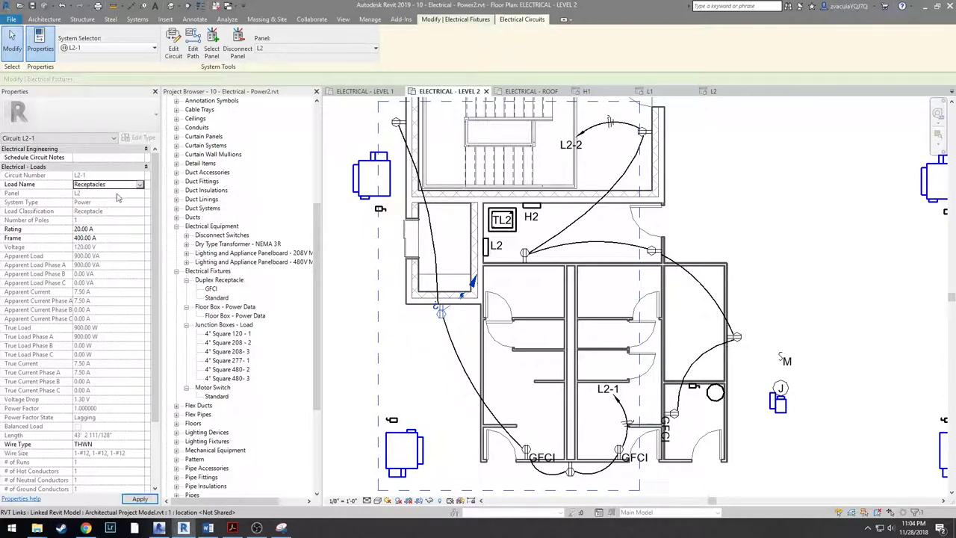
key("Escape")
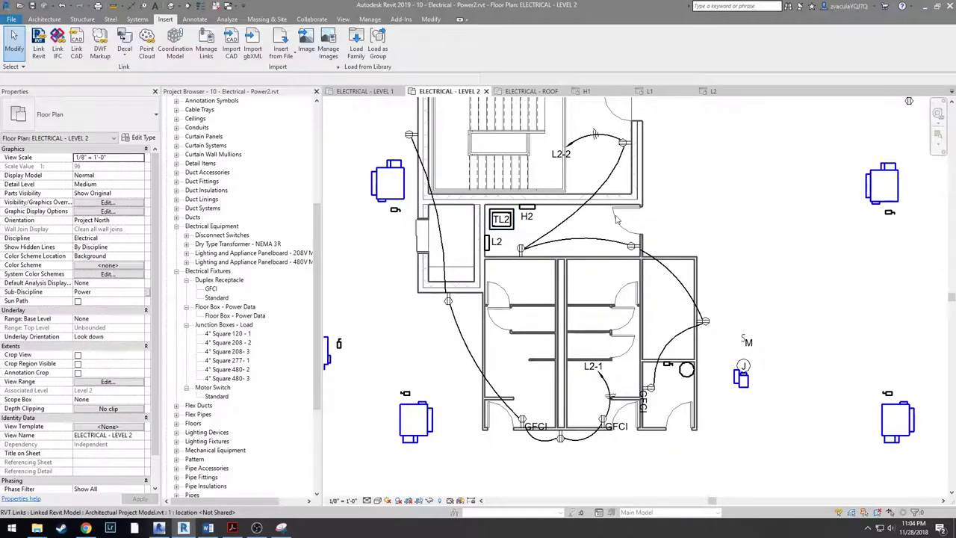
- Circuit the four perimeter receptacles of the large open area to panel L2 and convert the circuit to arc wires
scroll(536, 254, "down", 3)
left_click(753, 169)
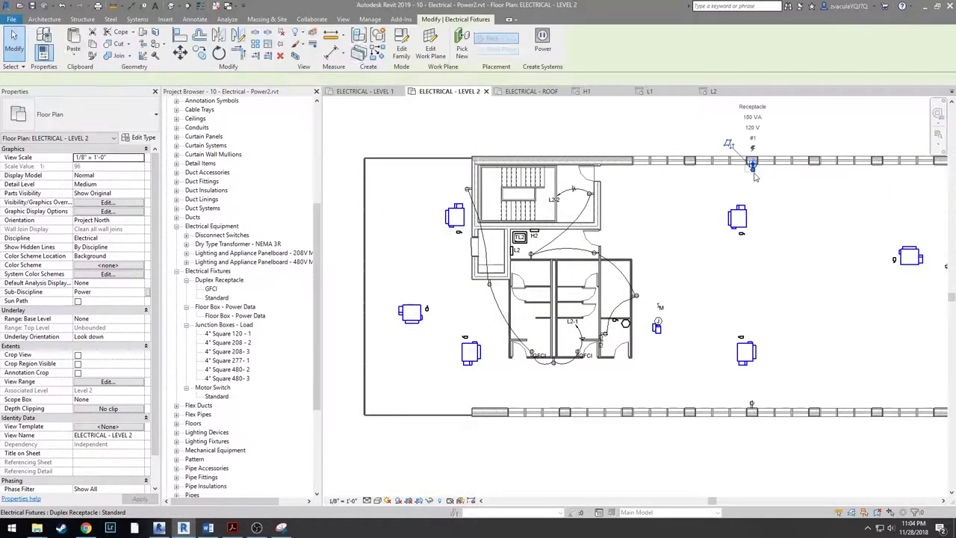
middle_click_drag(776, 230, 562, 209)
left_click_drag(766, 341, 765, 342, "ctrl")
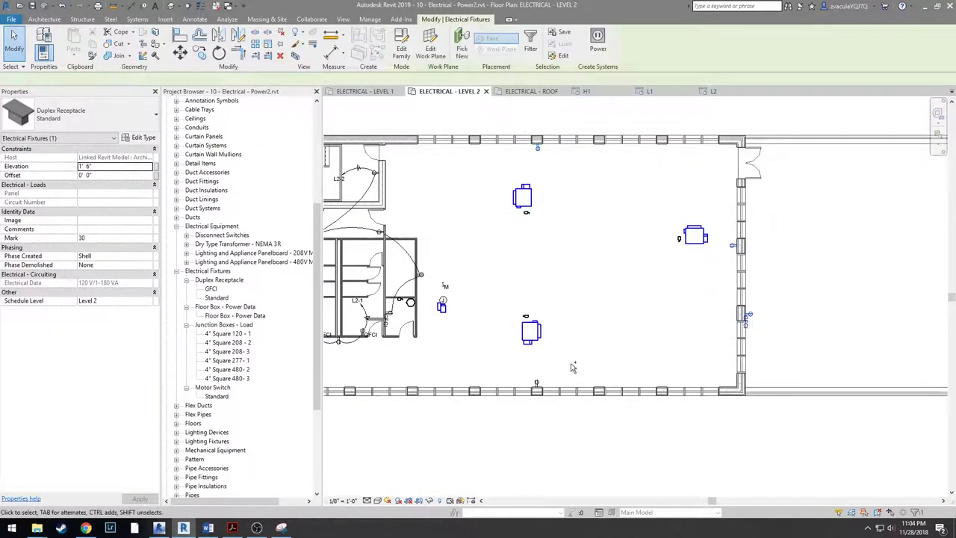
left_click(598, 41)
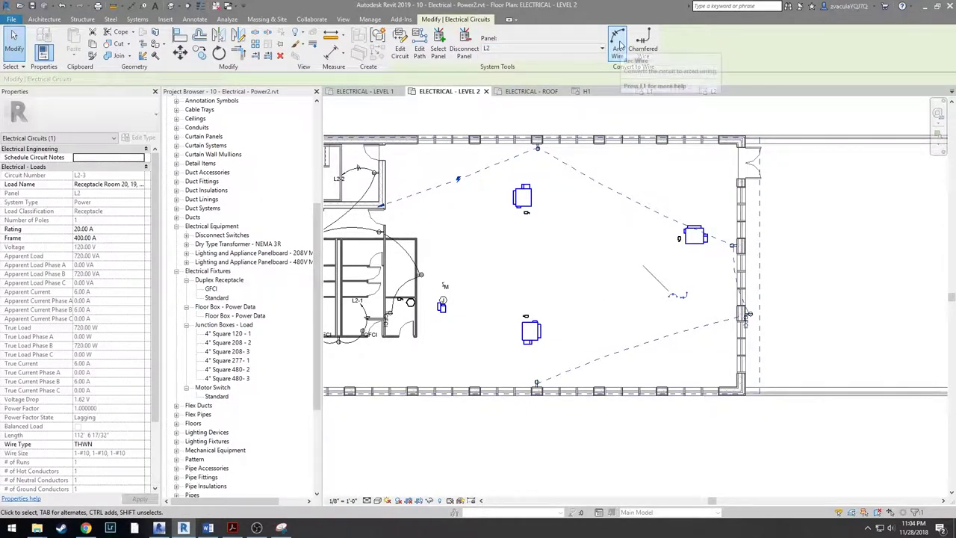
left_click(618, 46)
- Replace the generated home run with a short arc home run wire from the open area's upper wall receptacle
key("Escape")
left_click(466, 183)
key("Delete")
key("e")
key("w")
key("Escape")
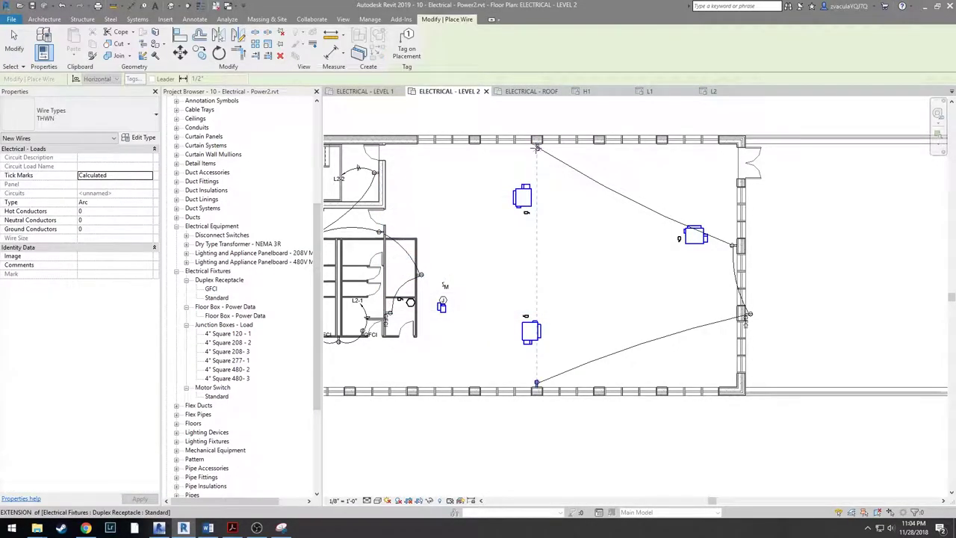
scroll(537, 147, "up", 2)
left_click(537, 147)
left_click(476, 160)
key("Escape")
- Tag the open area's home run wire with its circuit number and move the tag beside the arrowhead
key("t")
key("g")
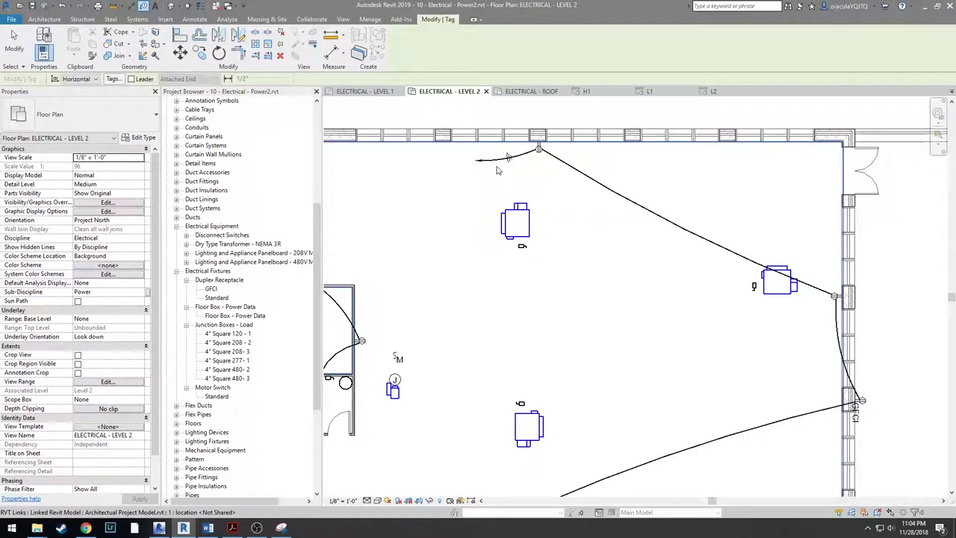
left_click(503, 160)
left_click_drag(505, 162, 466, 165)
key("Escape")
- Set the load name of the open area receptacles' circuit, L2-3, to Receptacles
left_click(539, 148)
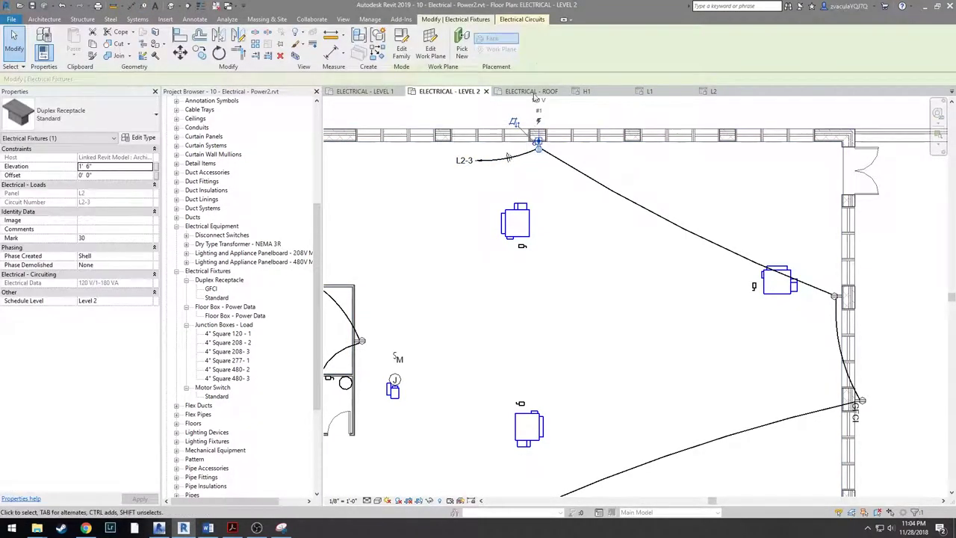
left_click(532, 21)
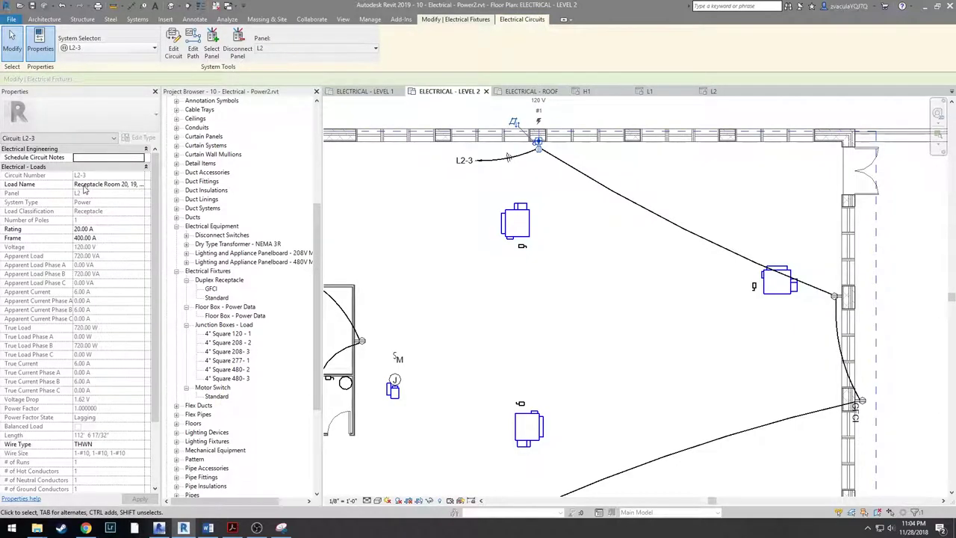
type("re")
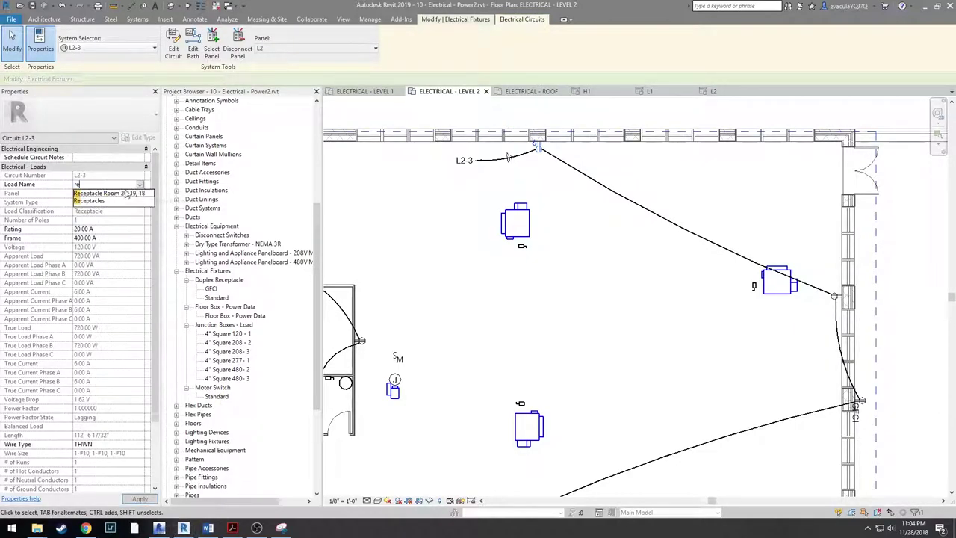
left_click(105, 202)
left_click(473, 240)
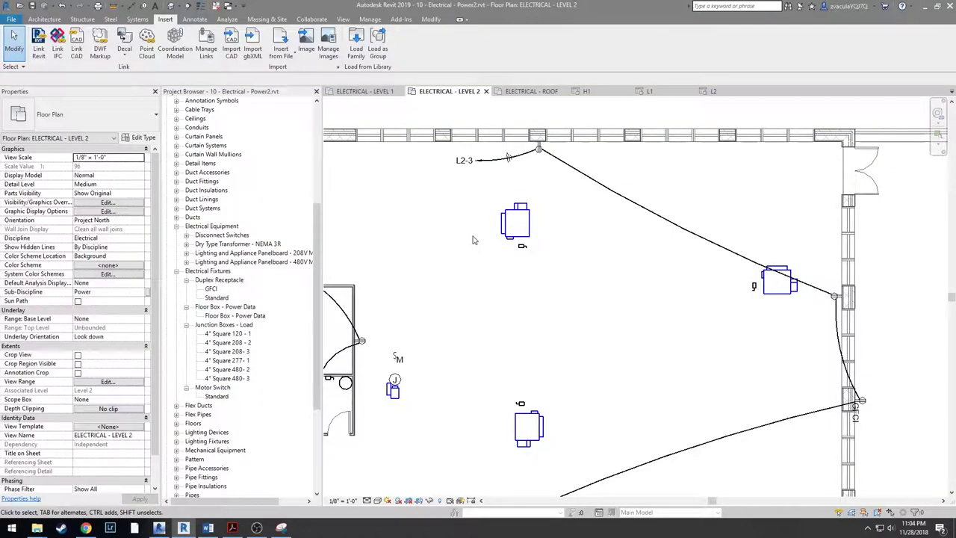
scroll(473, 239, "down", 1)
scroll(493, 261, "down", 2)
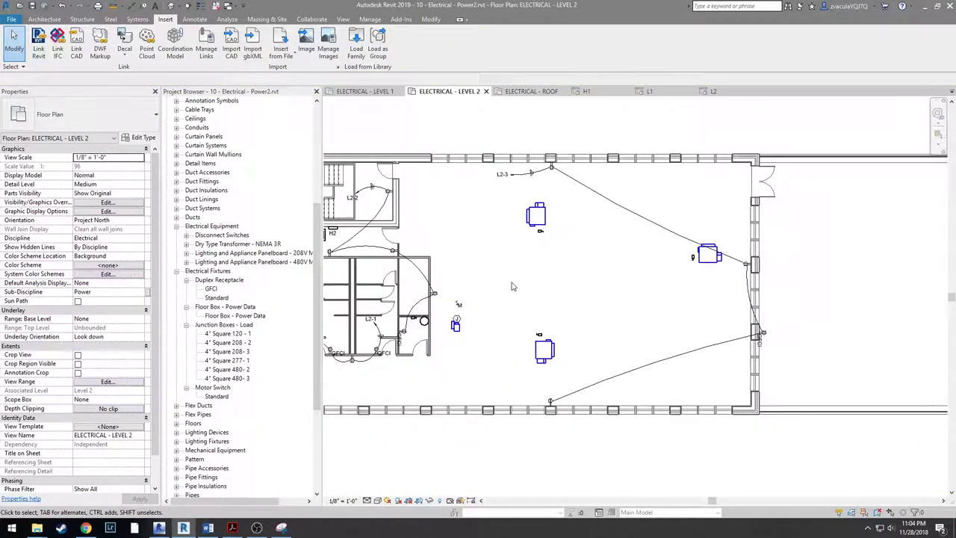
- Circuit the junction box and motor switch outside the restrooms to panel L2 and set the load name to Level 2 VAV
scroll(476, 301, "up", 2)
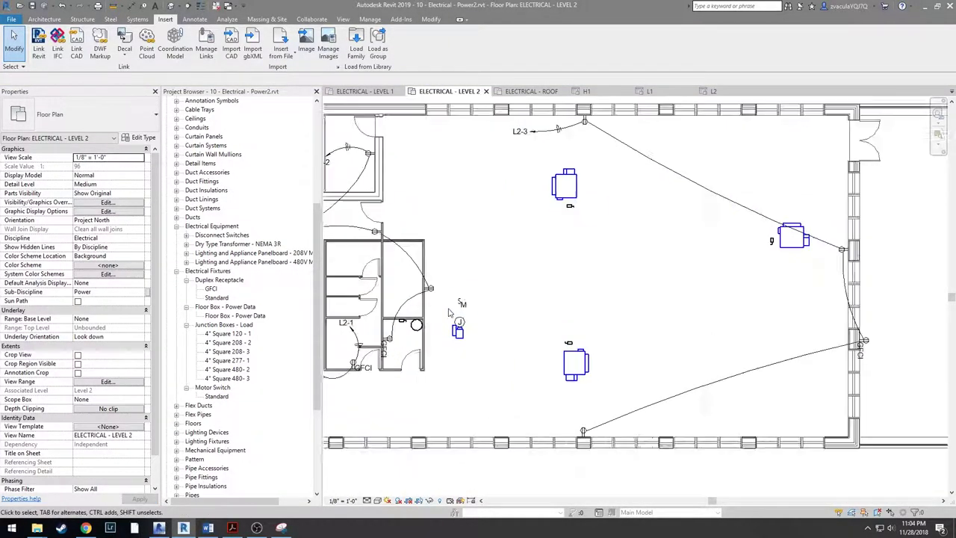
left_click_drag(447, 276, 482, 330)
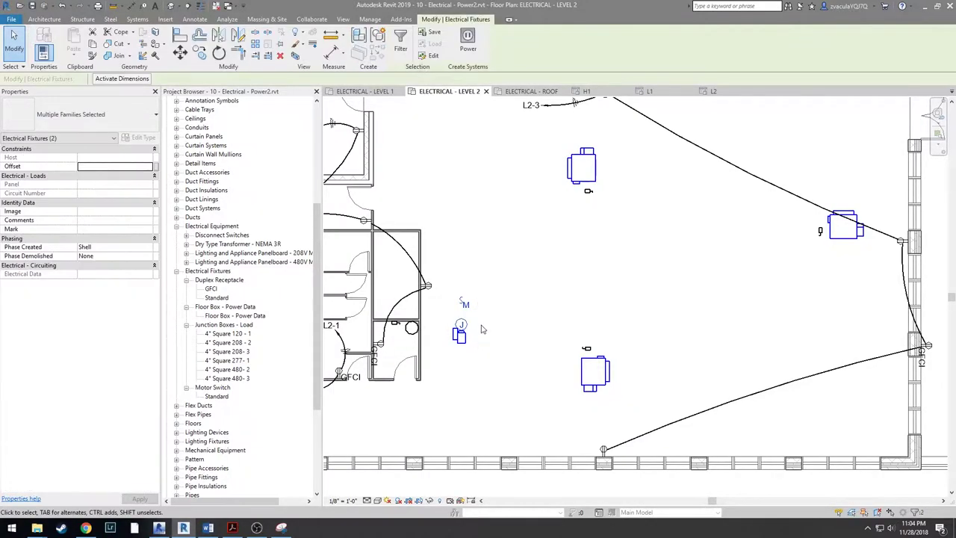
left_click(468, 42)
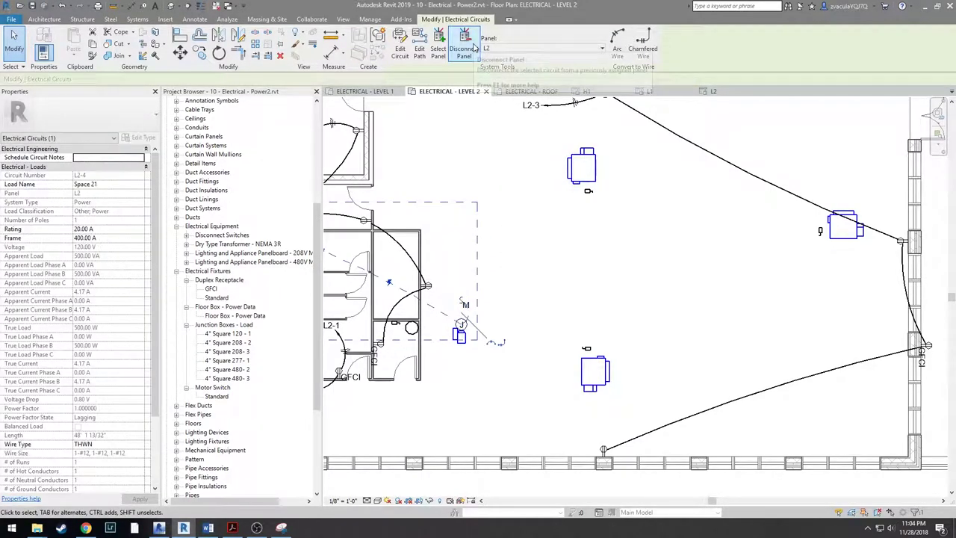
left_click(112, 185)
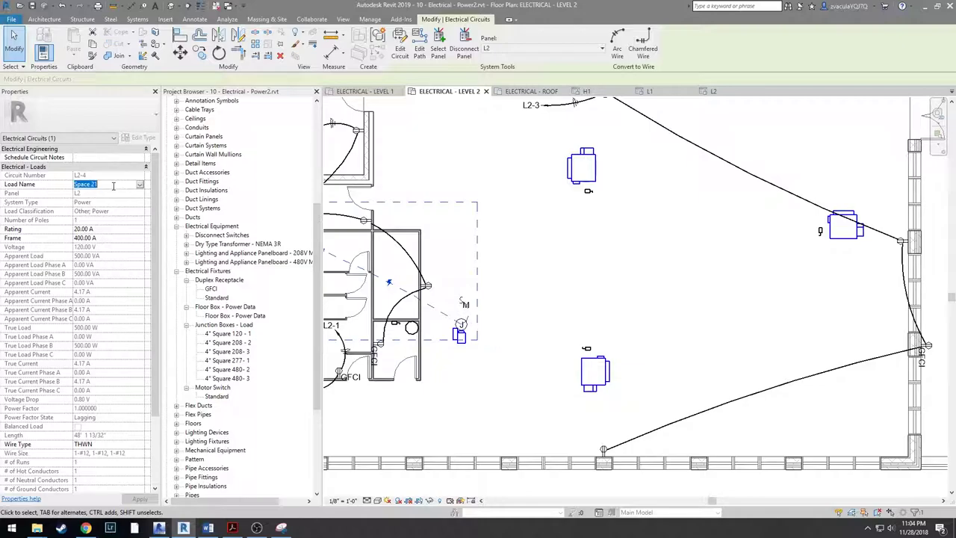
type("Level 2 VAV")
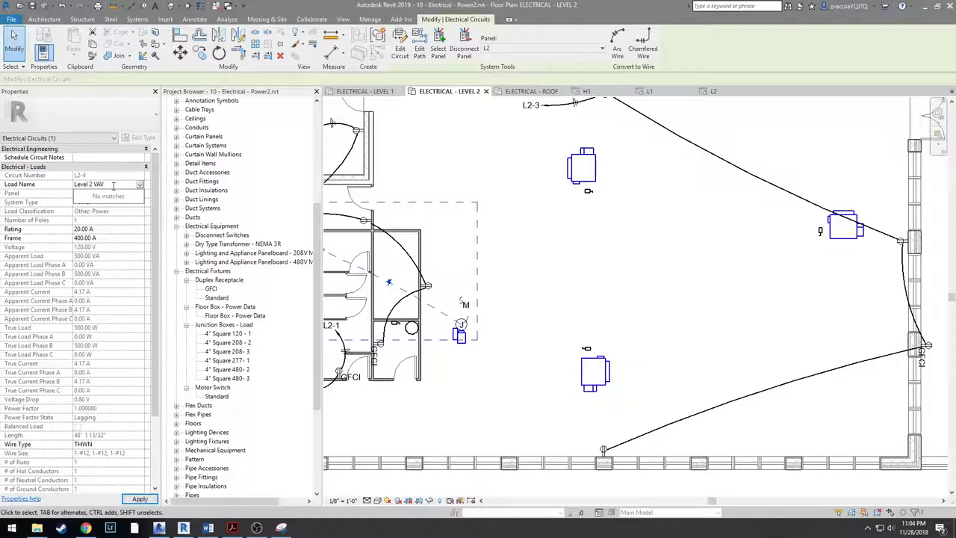
key("Return")
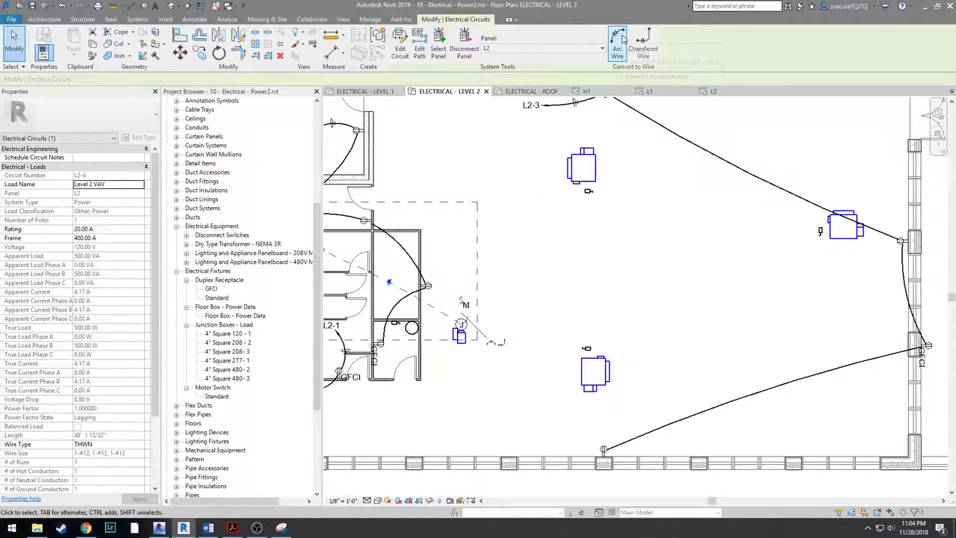
- Draw an arc wire from the junction box to its motor switch, and an arc home run upward from the switch
scroll(435, 311, "up", 2)
key("e")
key("w")
left_click(480, 333)
left_click(470, 315)
left_click(481, 298)
scroll(481, 297, "up", 2)
left_click(482, 297)
left_click(501, 224)
left_click(477, 186)
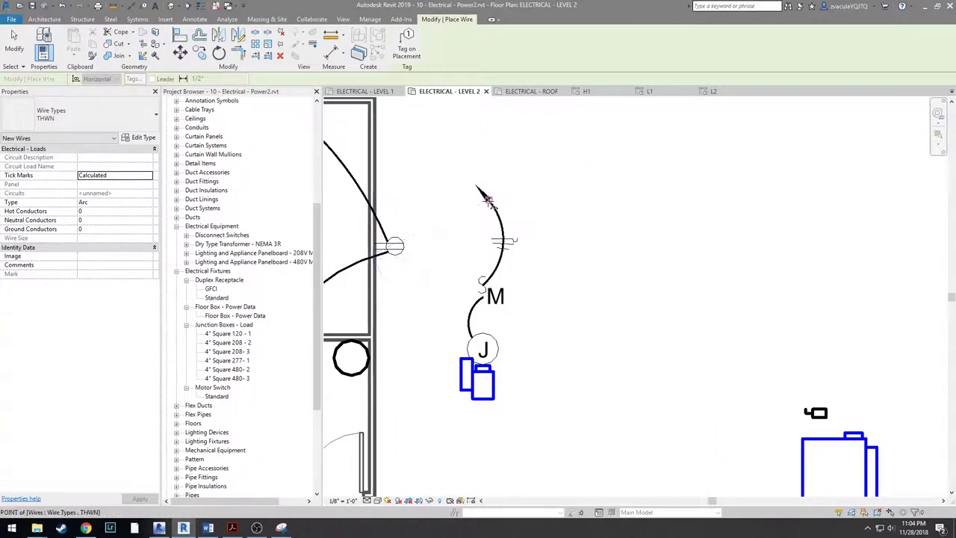
key("Escape")
key("Escape")
- Move the lower end of the new home run wire to the upper tip of the motor switch symbol
left_click(494, 260)
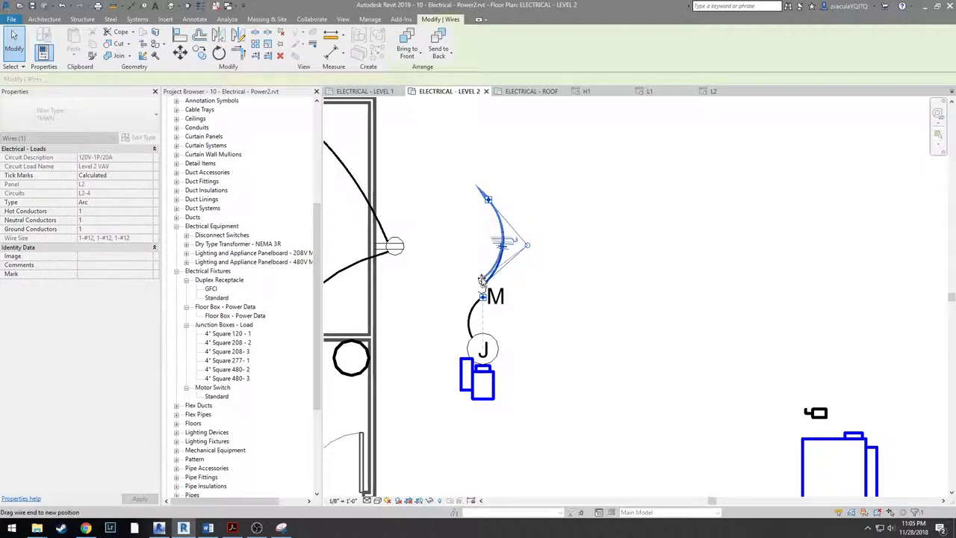
left_click_drag(483, 278, 482, 276)
left_click(548, 315)
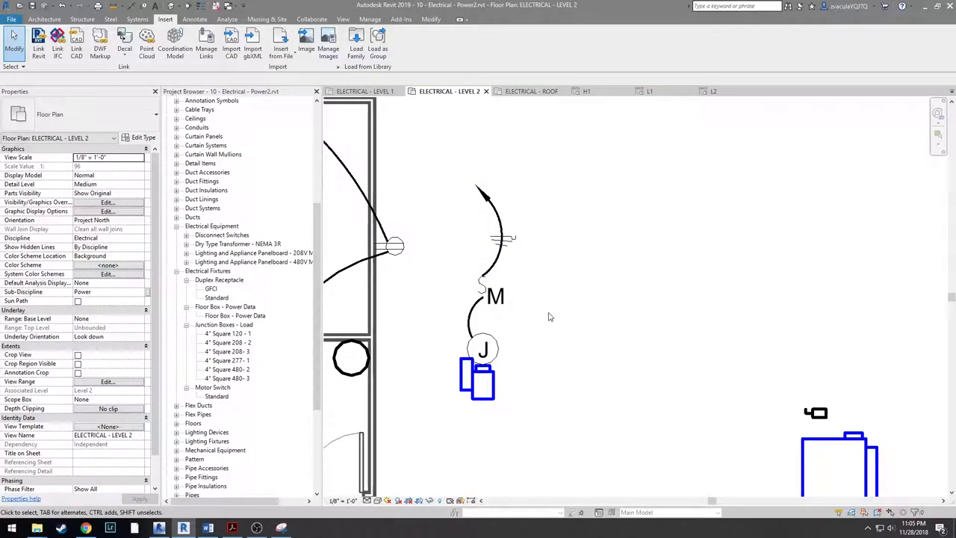
- Tag the motor switch's home run wire with its circuit number and move the tag beside the arrowhead
key("t")
key("g")
left_click(504, 240)
left_click_drag(502, 237, 475, 187)
scroll(485, 190, "down", 4)
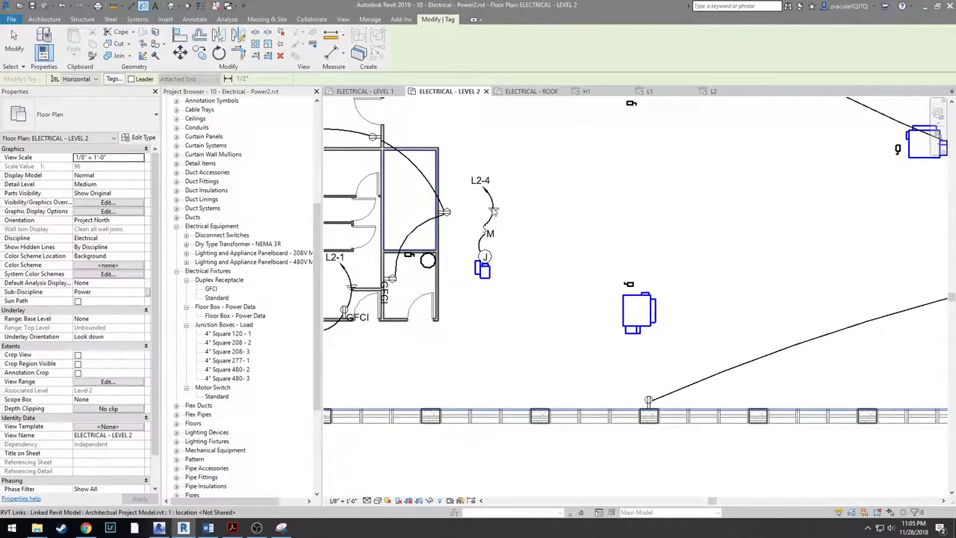
scroll(475, 180, "up", 2)
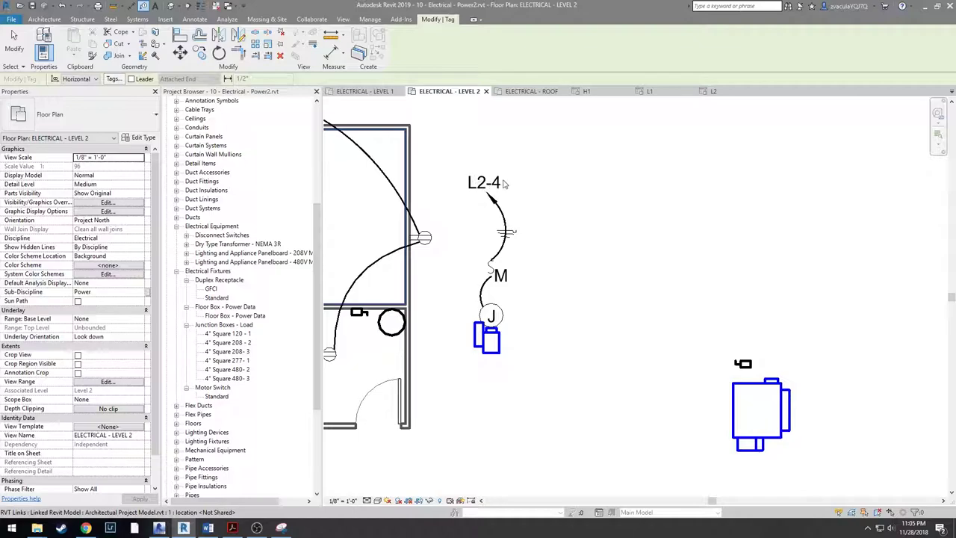
left_click(505, 182)
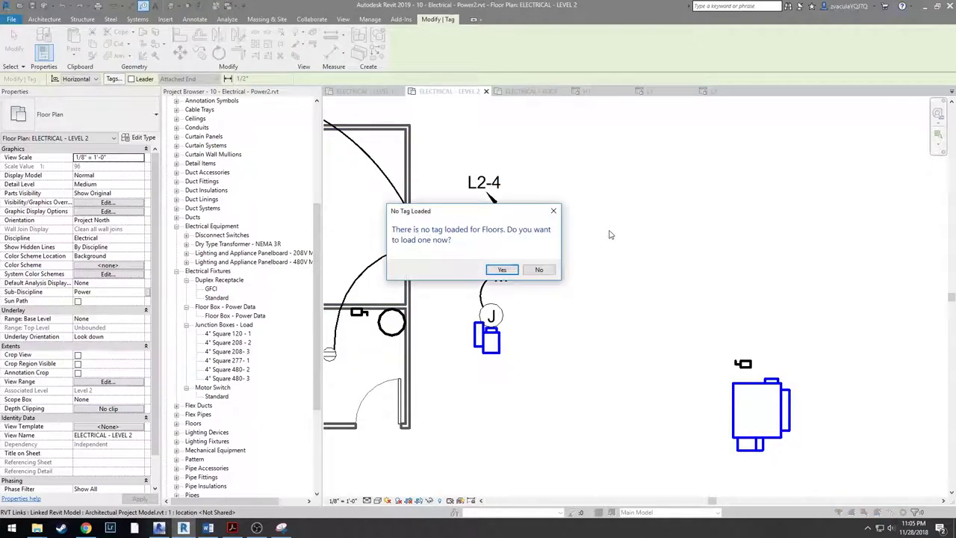
left_click(540, 270)
- Bow the long arc wire between the open area's upper and right wall receptacles outward, clear of the mechanical unit
scroll(680, 241, "down", 4)
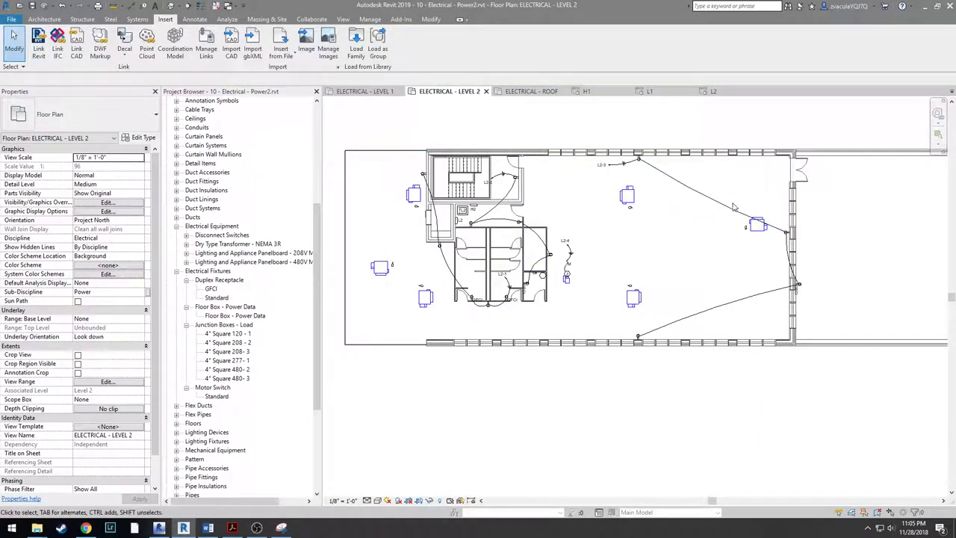
left_click(729, 210)
left_click_drag(710, 205, 728, 174)
left_click(744, 265)
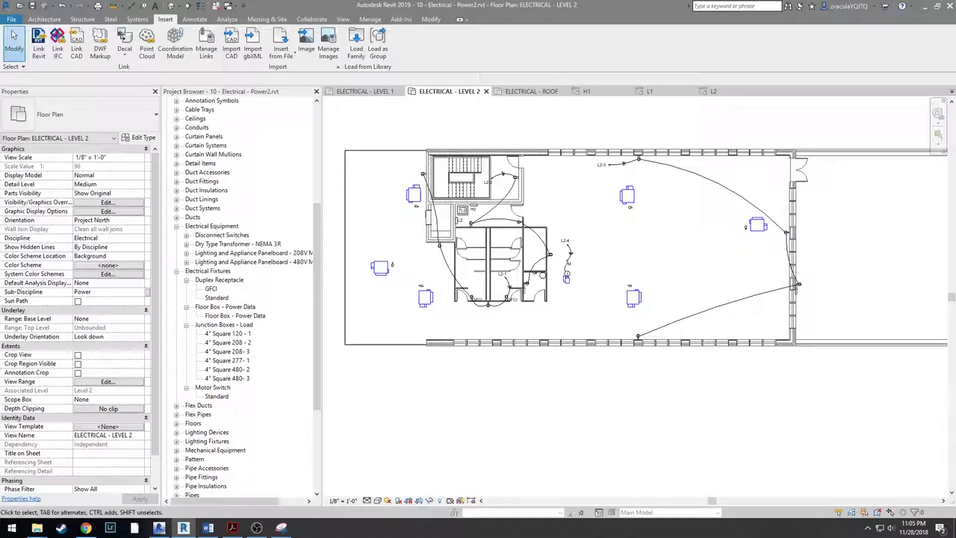
- Circuit the open area's three mechanical units and their disconnects to panel H1 and convert the circuit to arc wires
scroll(658, 127, "up", 3)
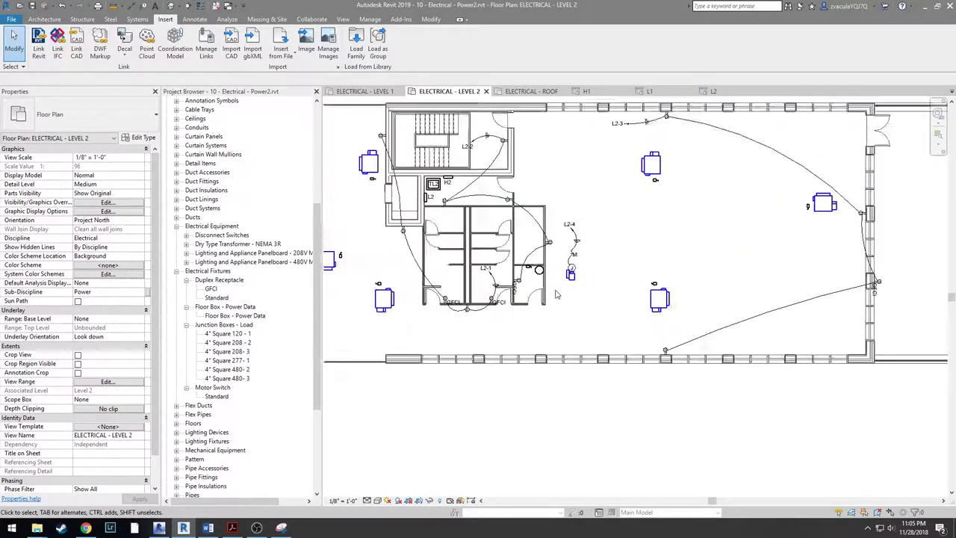
left_click_drag(567, 187, 740, 261)
left_click_drag(741, 219, 807, 281, "ctrl")
left_click_drag(576, 311, 639, 377, "ctrl")
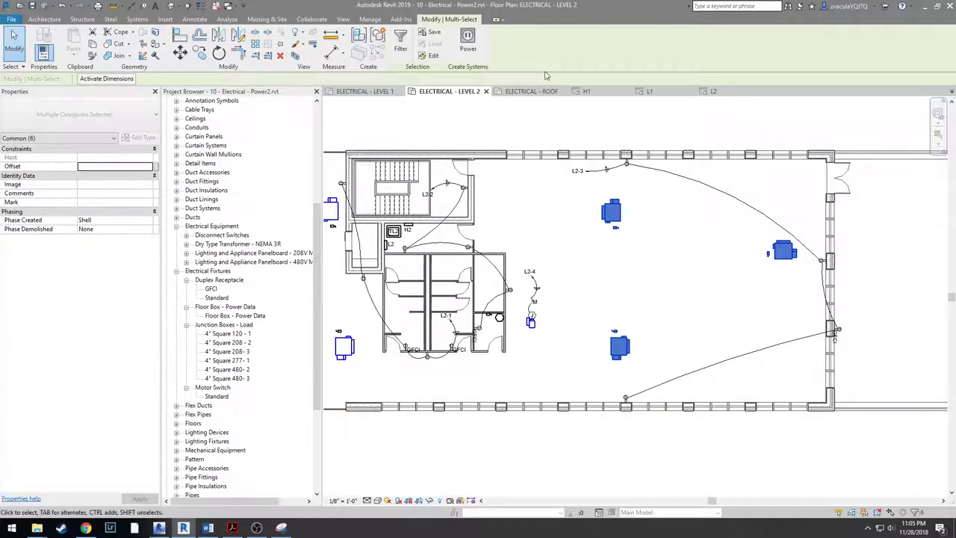
left_click(468, 41)
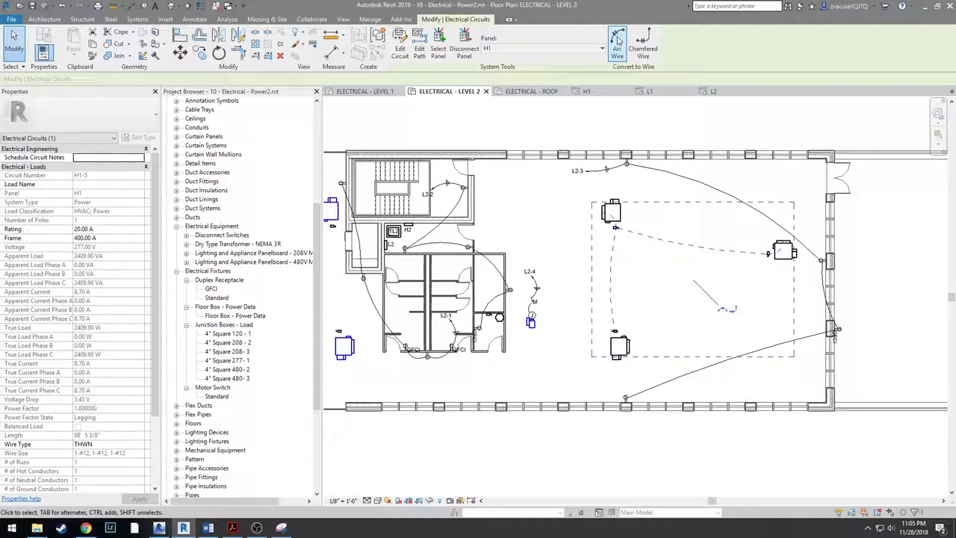
left_click(639, 51)
- Delete the generated home run wire at the open area's upper mechanical unit
scroll(641, 221, "up", 3)
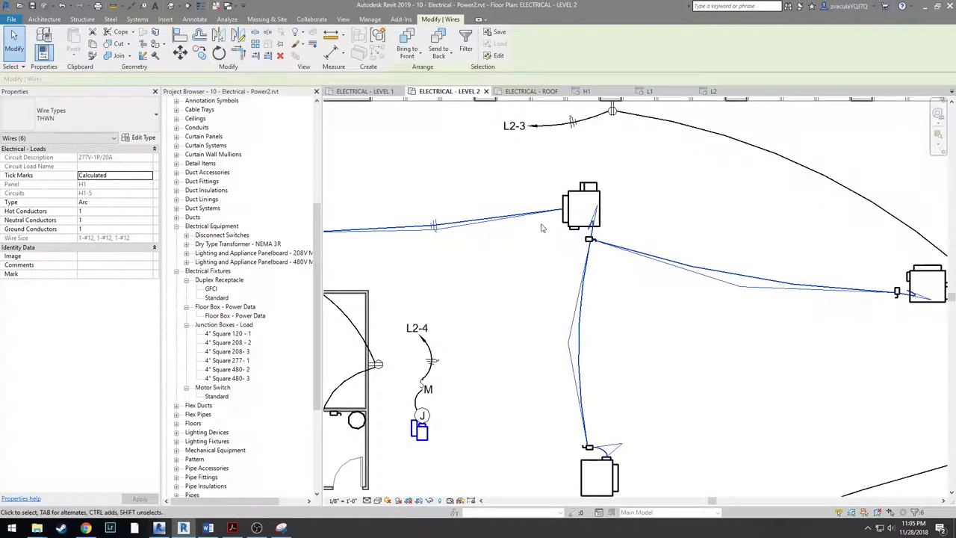
key("Escape")
left_click(609, 250)
key("Delete")
- Reshape the wire between the open area's upper mechanical unit and its disconnect into a short arc ending at the unit's edge
scroll(602, 233, "up", 1)
left_click(590, 226)
left_click_drag(596, 195, 590, 222)
scroll(589, 223, "up", 2)
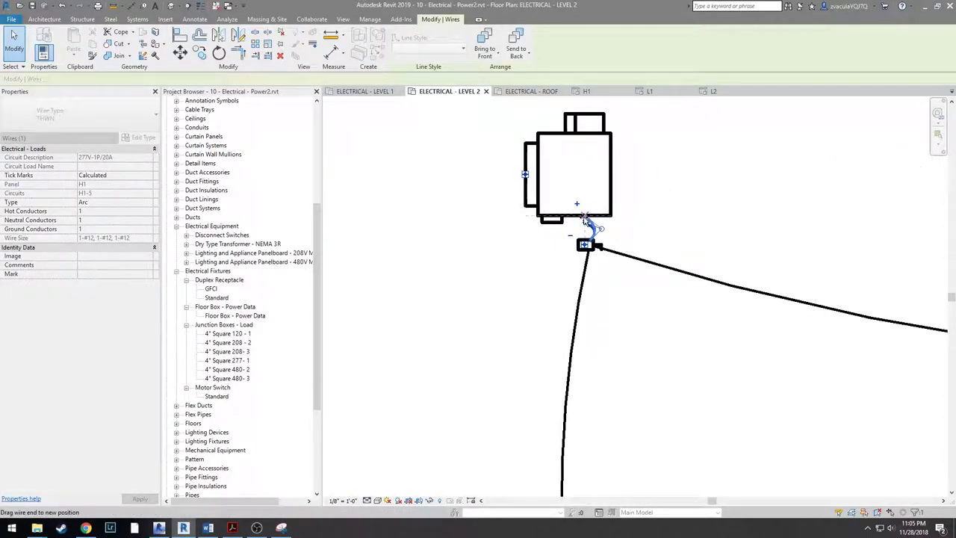
key("Escape")
- Reshape the wire between the open area's right-hand mechanical unit and its disconnect into a short arc ending at the unit's edge
scroll(612, 228, "down", 3)
middle_click_drag(662, 251, 441, 224)
scroll(733, 275, "up", 2)
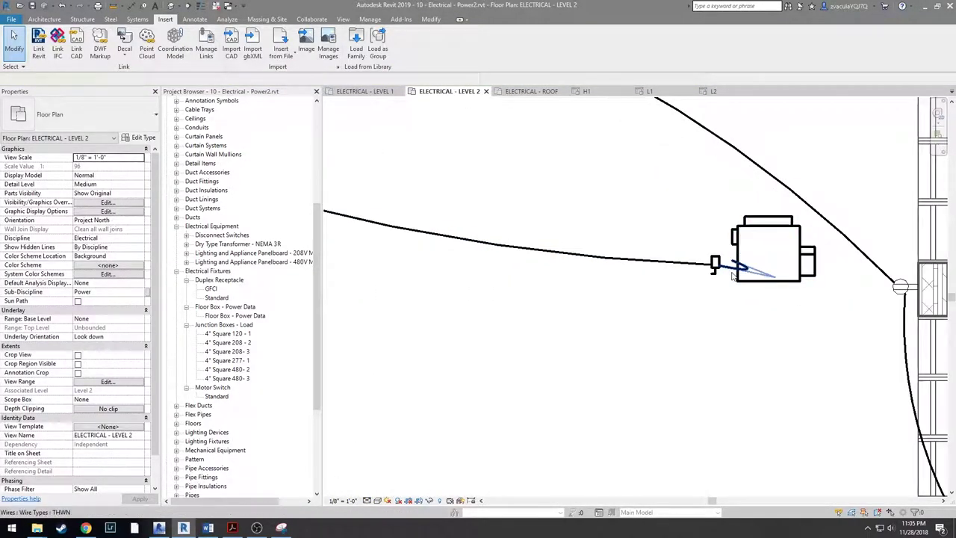
left_click(734, 273)
left_click_drag(775, 277, 759, 248)
left_click(731, 275)
scroll(730, 274, "up", 2)
left_click(732, 260)
scroll(730, 260, "up", 1)
scroll(729, 260, "up", 1)
left_click(726, 290)
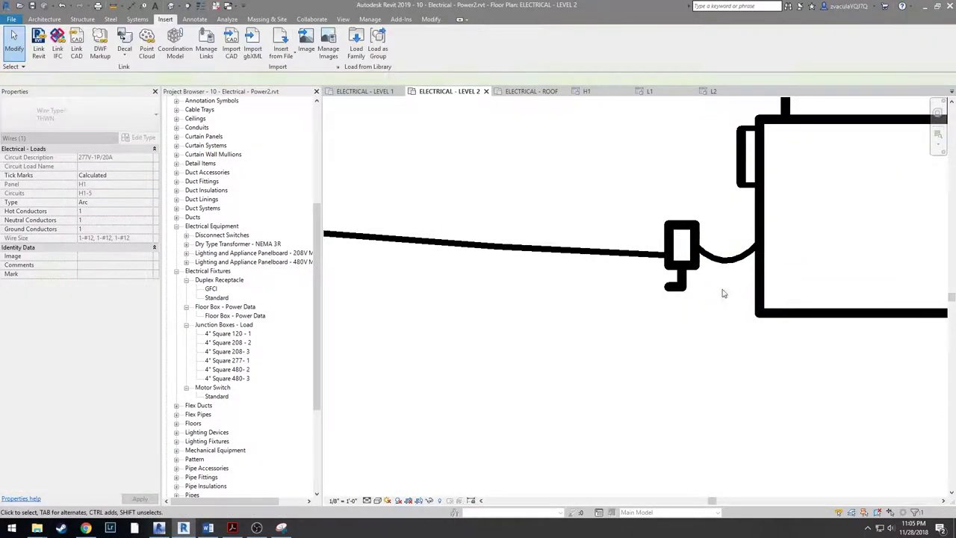
- Draw a short arc home run wire toward the left from the disconnect of the open area's upper mechanical unit
scroll(697, 317, "down", 8)
middle_click_drag(702, 370, 818, 156)
scroll(478, 301, "up", 1)
scroll(478, 301, "down", 3)
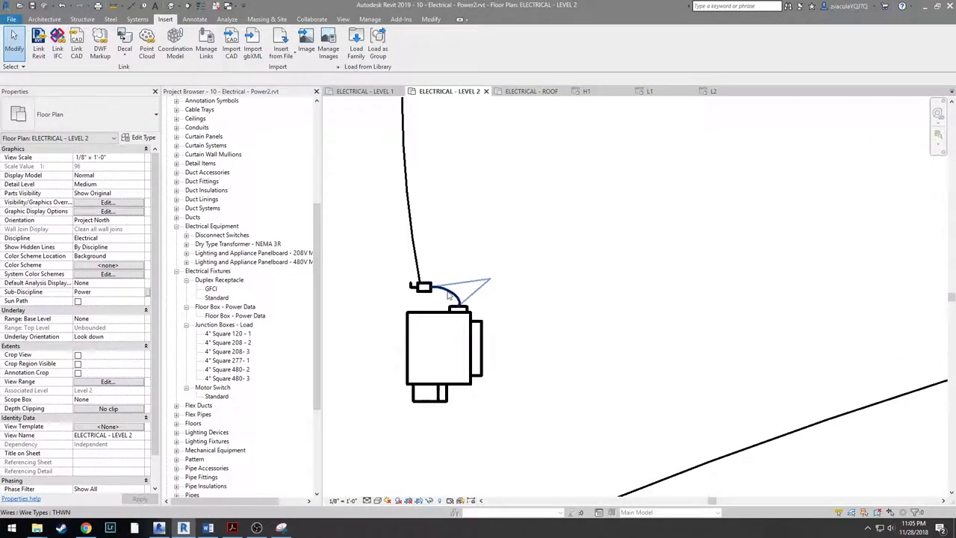
middle_click_drag(516, 208, 550, 257)
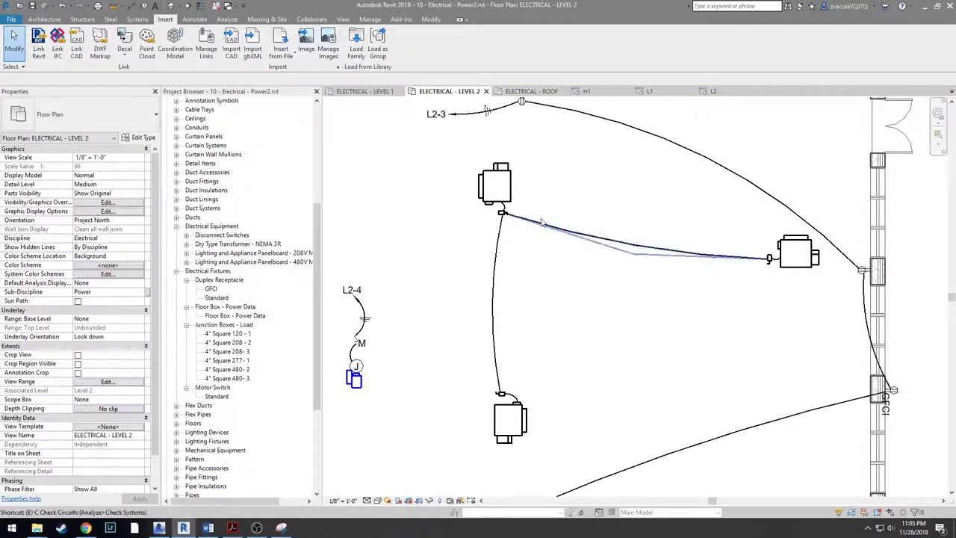
key("e")
key("w")
scroll(509, 220, "up", 3)
left_click(503, 207)
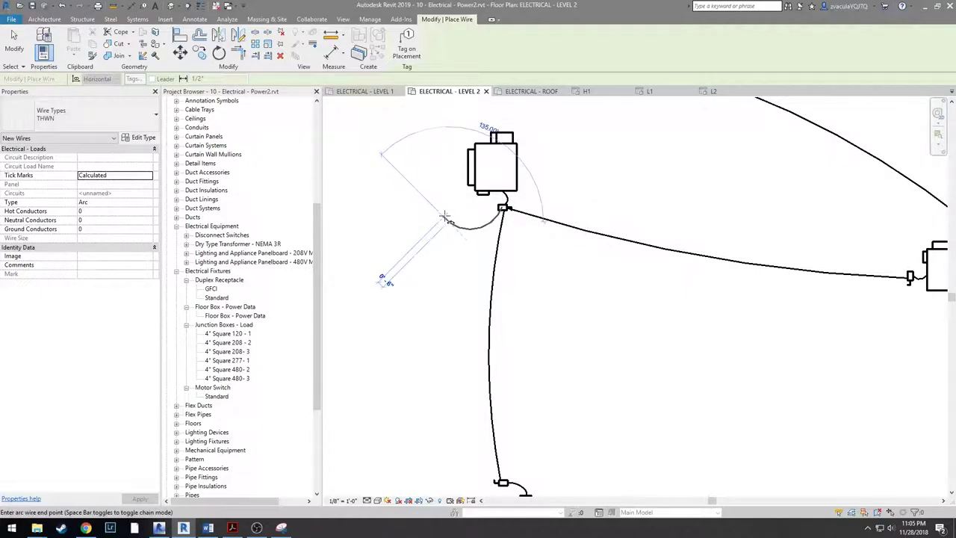
scroll(433, 246, "down", 4)
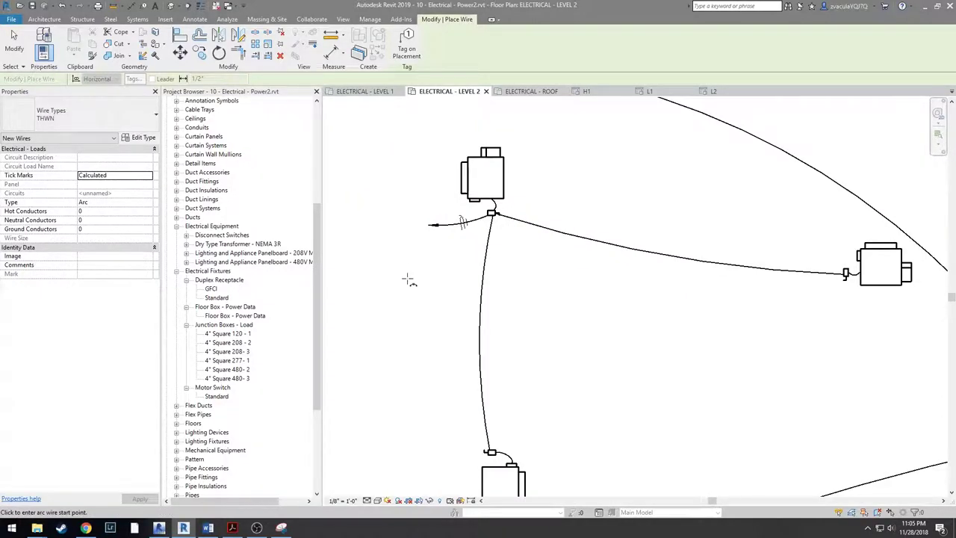
key("Escape")
key("Escape")
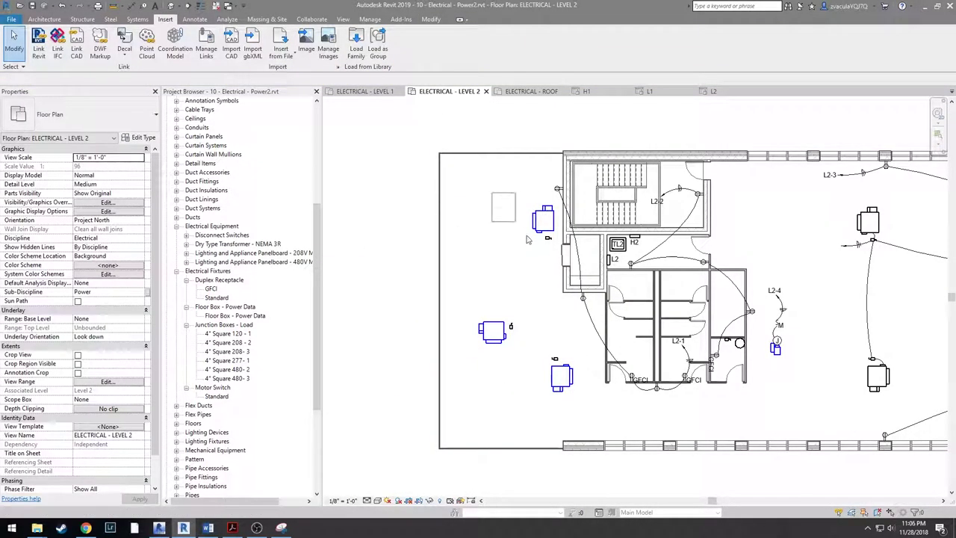
- Circuit the three mechanical units west of the stair and restrooms, with their disconnects, to panel H1 and convert to arc wires
left_click_drag(562, 274, 561, 273)
left_click_drag(446, 297, 579, 411)
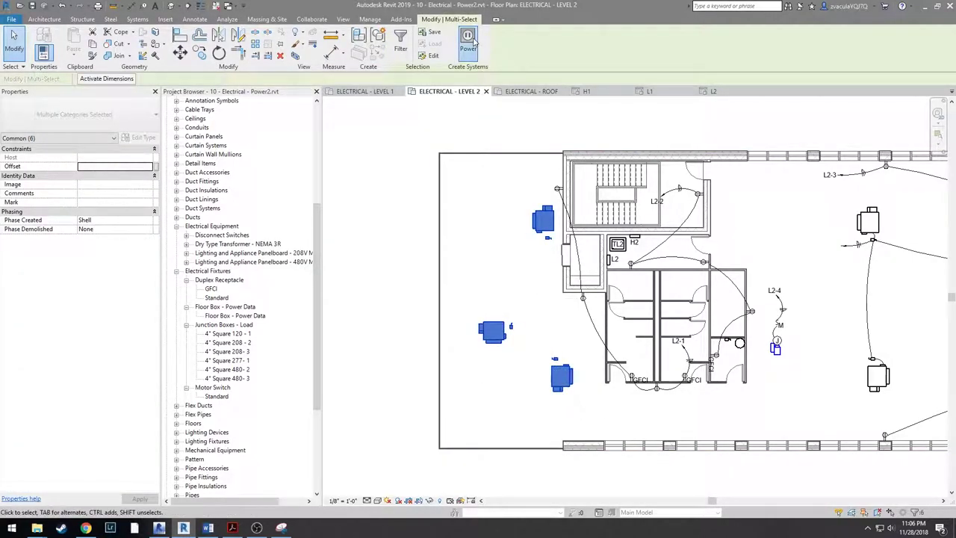
left_click(471, 42)
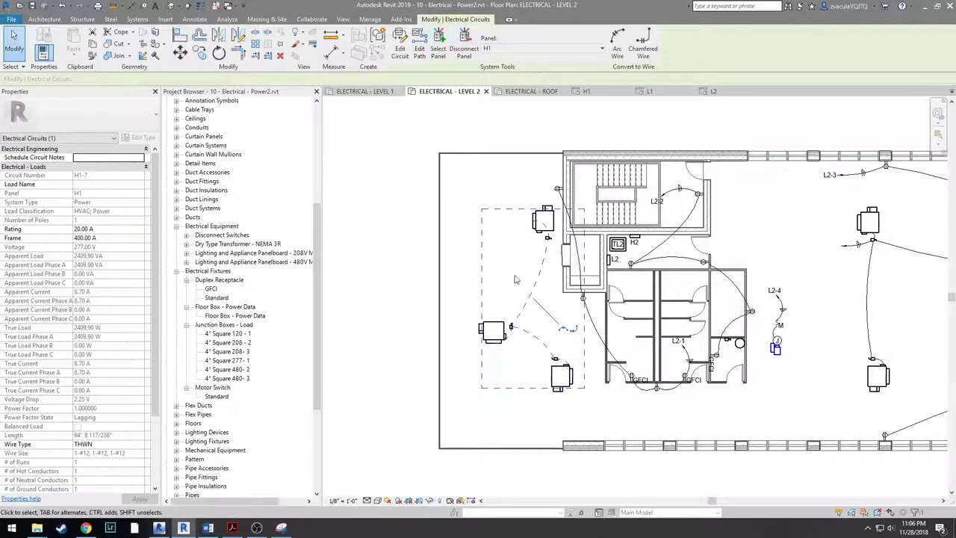
scroll(583, 243, "up", 3)
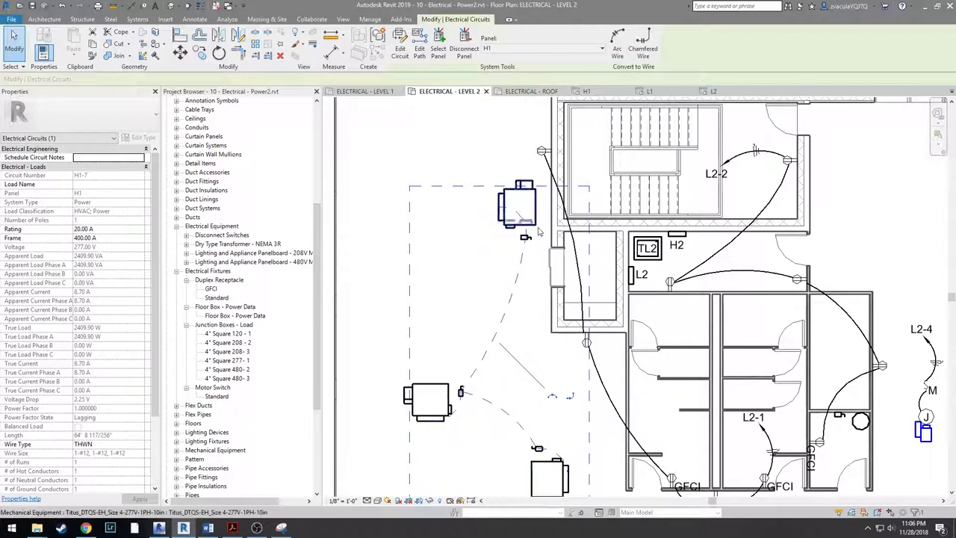
left_click(624, 39)
scroll(505, 291, "up", 4)
key("Escape")
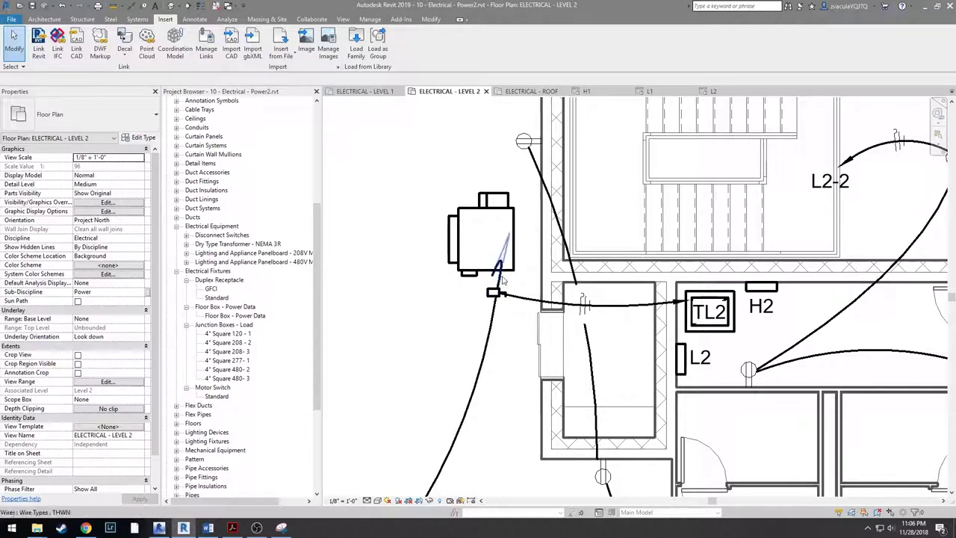
- Reshape the wire between the west area's upper mechanical unit and its disconnect into a short arc ending at the unit's edge
left_click(502, 277)
scroll(509, 253, "up", 1)
left_click_drag(511, 225, 502, 284)
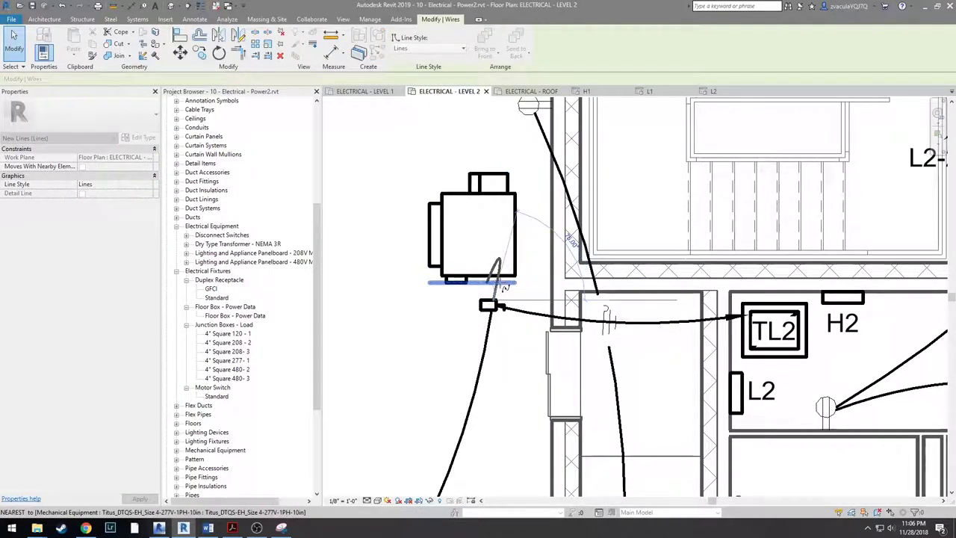
key("Escape")
key("Escape")
- Replace the west area's generated home run with a short arc home run wire from the leftmost unit's disconnect
scroll(530, 430, "down", 2)
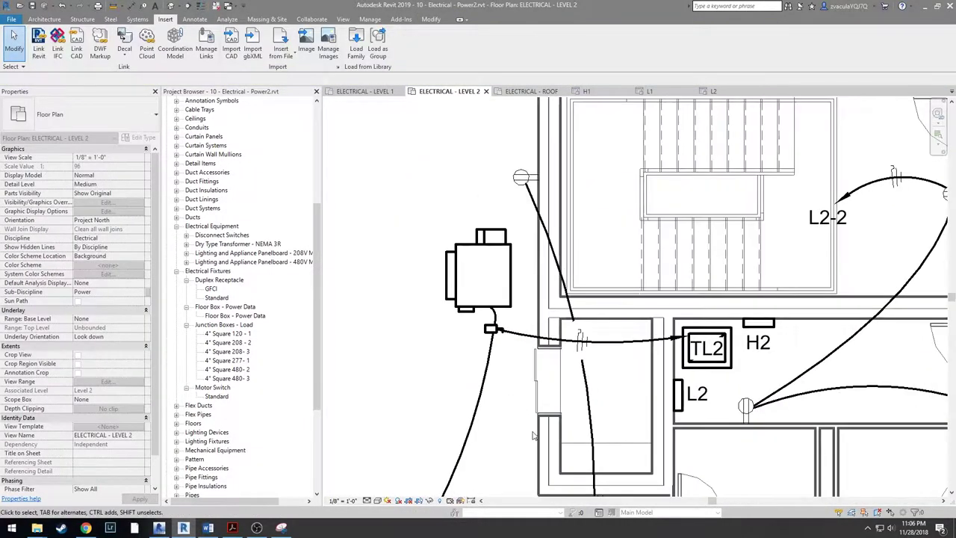
middle_click_drag(530, 429, 527, 161)
scroll(530, 409, "down", 1)
scroll(530, 410, "down", 1)
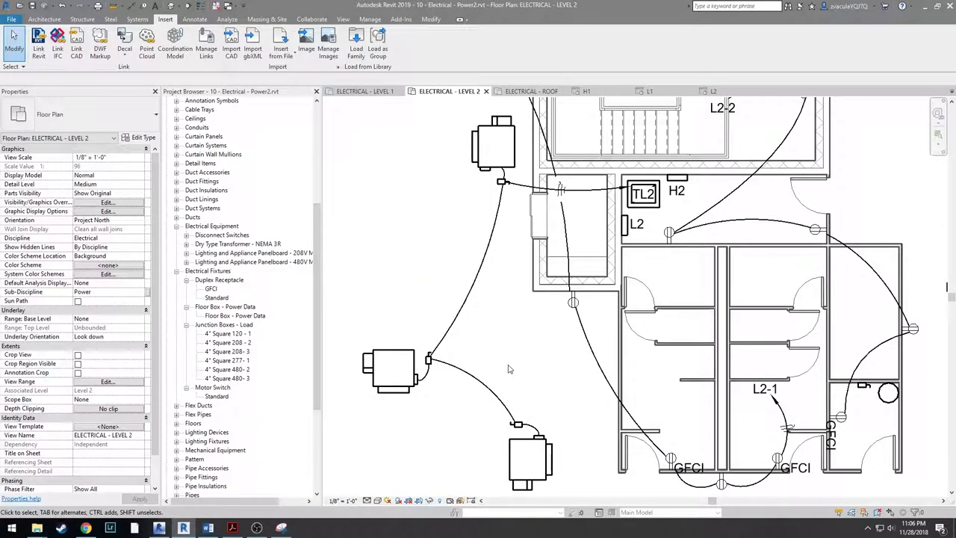
left_click(535, 187)
key("Delete")
key("e")
key("w")
left_click(430, 359)
key("Escape")
- Tag the west area's home run wire with its circuit number and move the tag beside the arrowhead
key("t")
key("g")
left_click(463, 357)
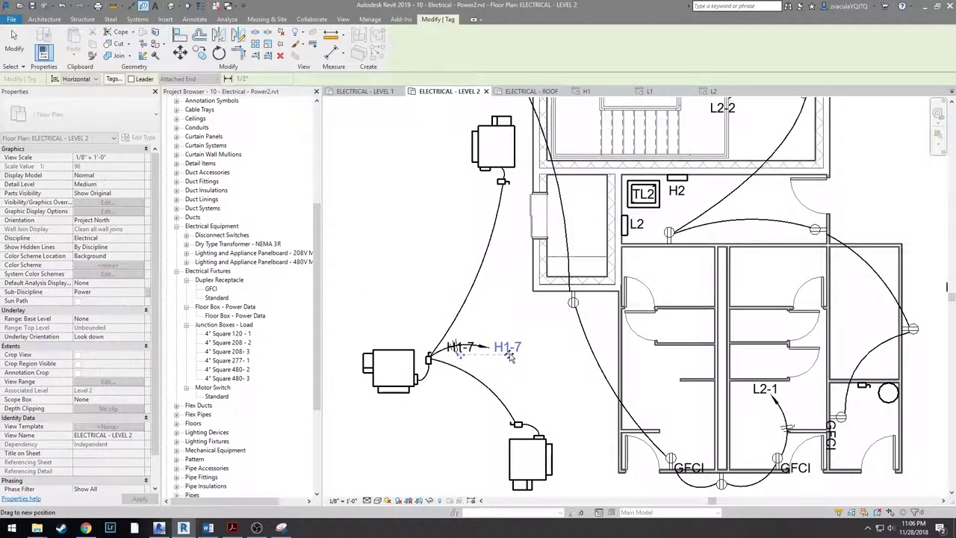
scroll(506, 348, "down", 2)
middle_click_drag(604, 368, 543, 367)
scroll(544, 366, "up", 1)
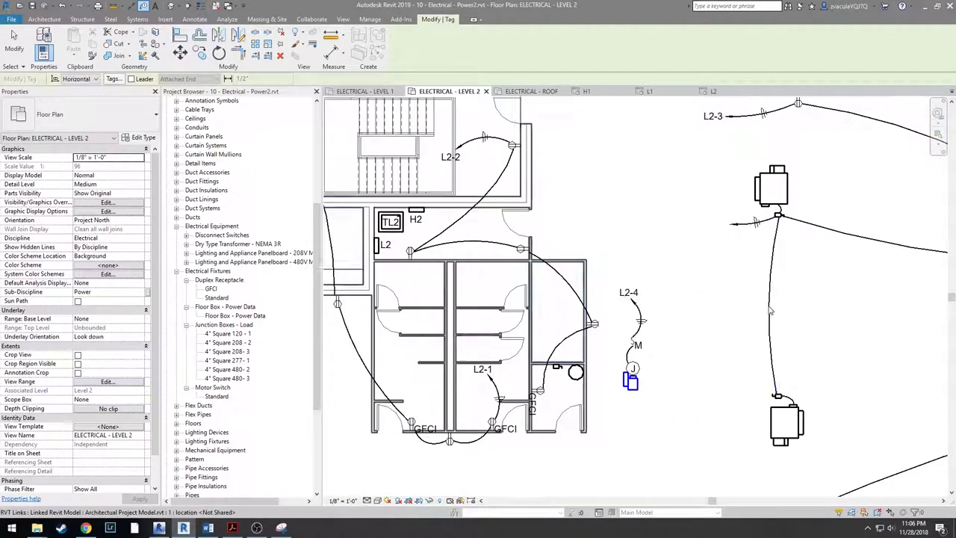
- Tag the home run wire of the mechanical units east of the restrooms and move the tag beside the arrowhead
left_click_drag(753, 228, 715, 229)
scroll(716, 229, "up", 3)
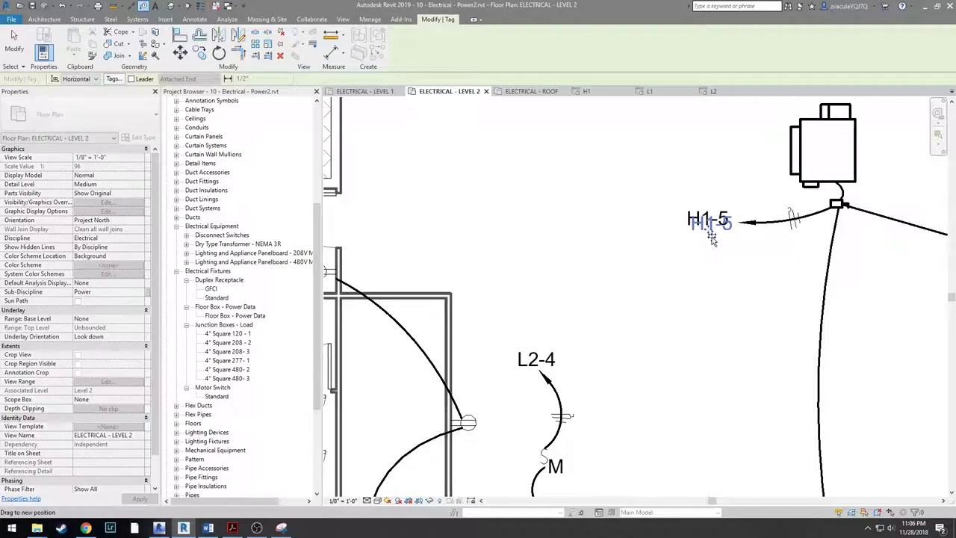
scroll(713, 239, "down", 2)
scroll(713, 240, "down", 3)
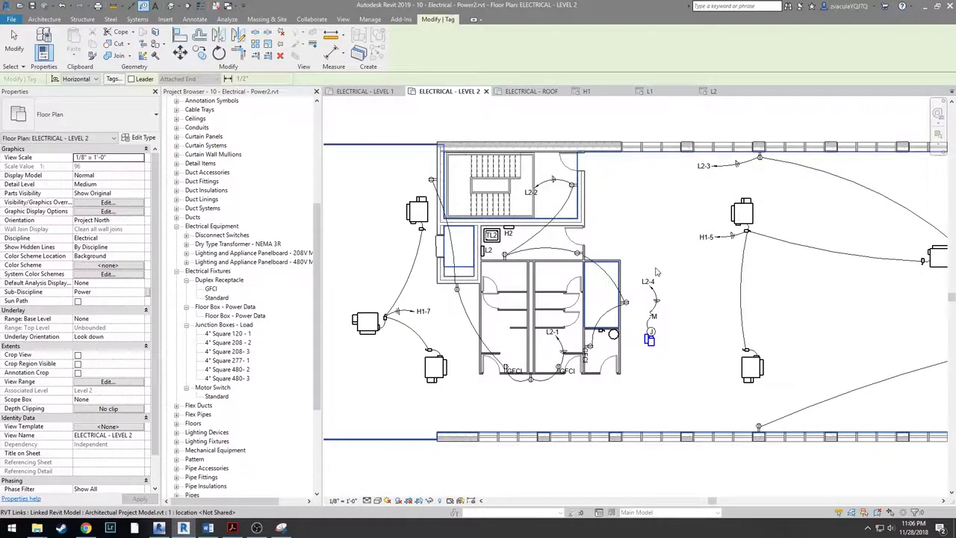
- Create a power circuit containing the water heater and its disconnect switch
left_click(601, 330)
scroll(608, 335, "up", 3)
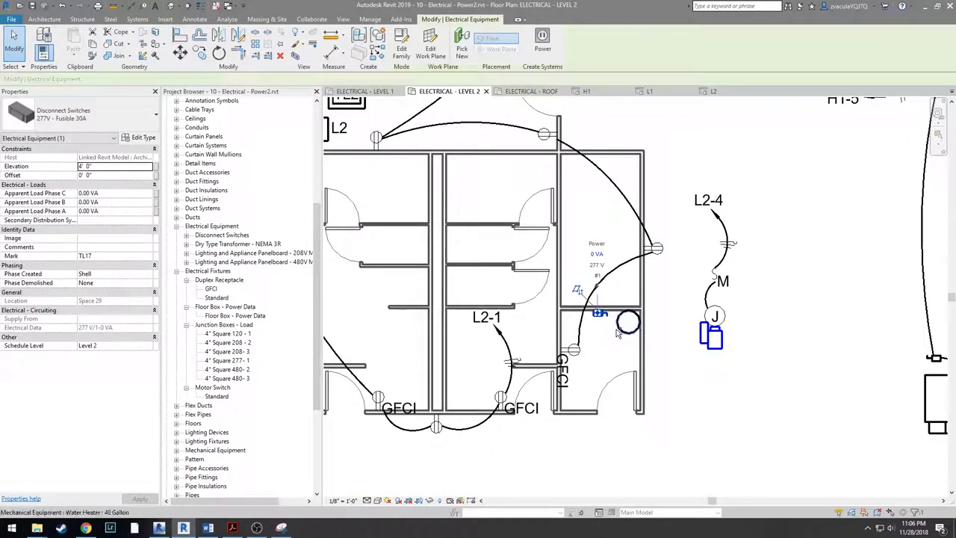
left_click(617, 334, "ctrl")
left_click(468, 41)
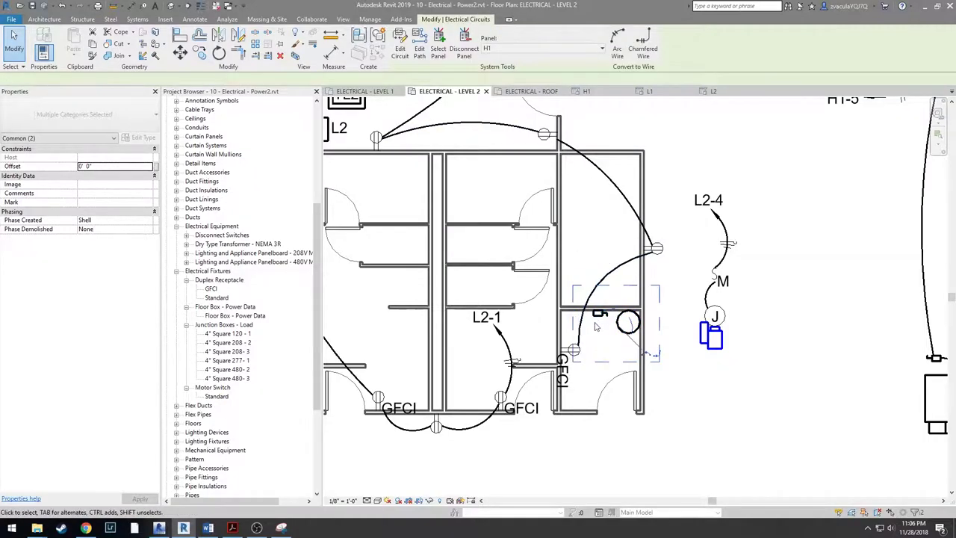
- Draw an arc wire between the disconnect and the water heater and reshape it to meet the heater's edge
scroll(600, 328, "up", 2)
key("e")
key("w")
left_click(614, 331)
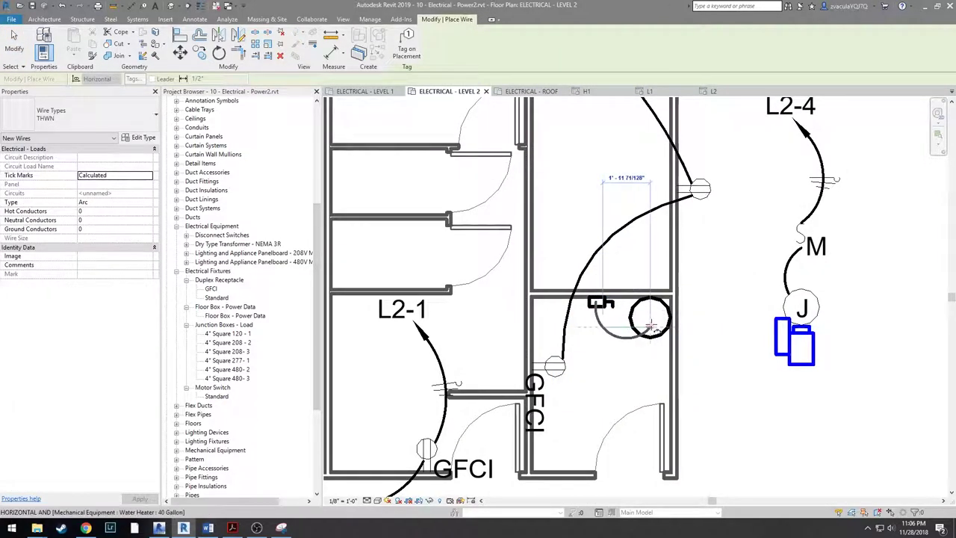
left_click(652, 321)
key("Escape")
left_click(618, 326)
left_click_drag(615, 331, 604, 339)
key("Escape")
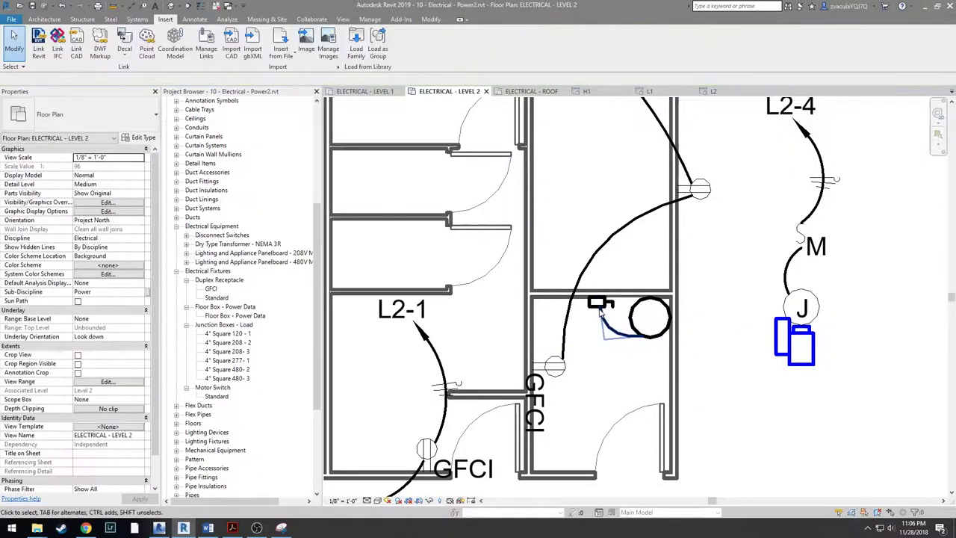
- Draw an arc home run wire from the water heater's disconnect up into the room above
key("e")
key("w")
left_click(597, 300)
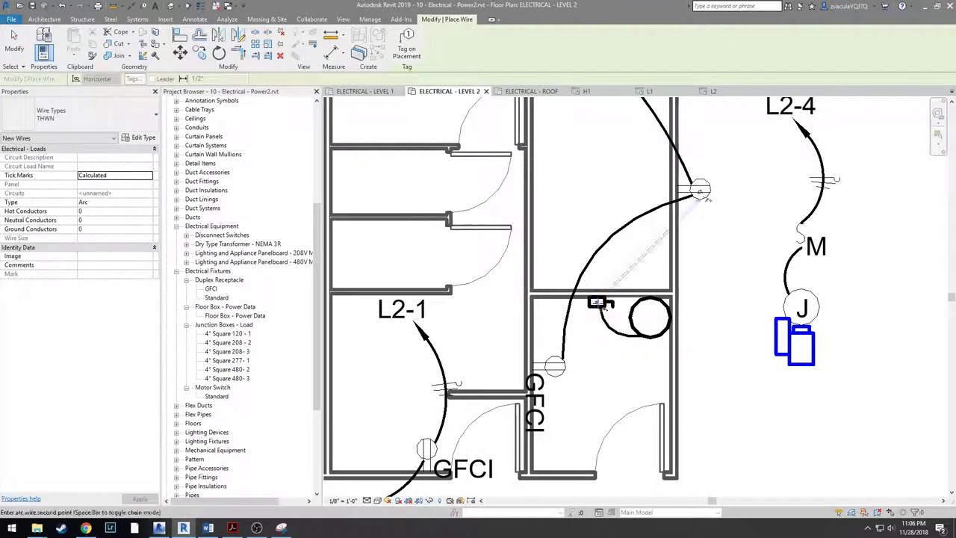
left_click(562, 212)
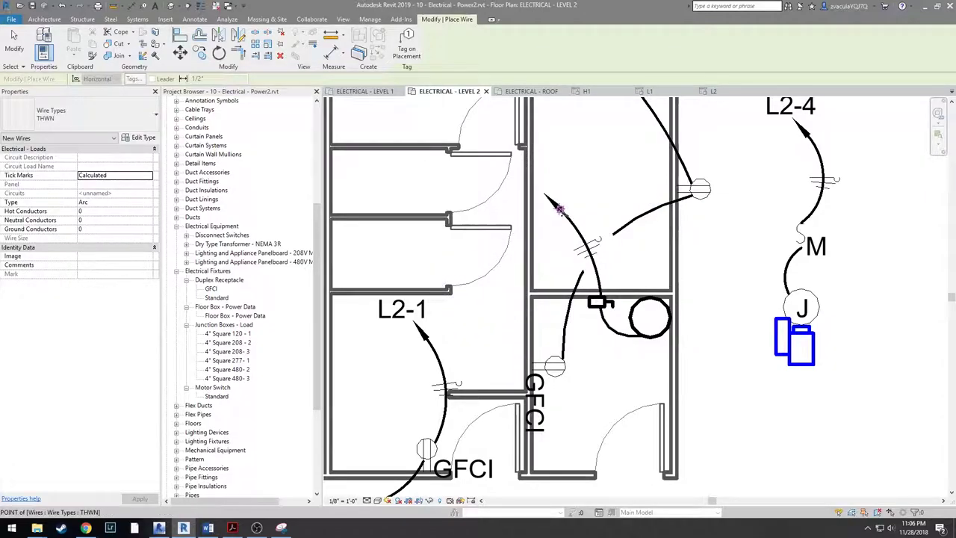
key("Escape")
scroll(538, 196, "down", 2)
key("Escape")
- Tag the water heater's home run wire with its circuit number and move the tag above the arrowhead
key("t")
key("g")
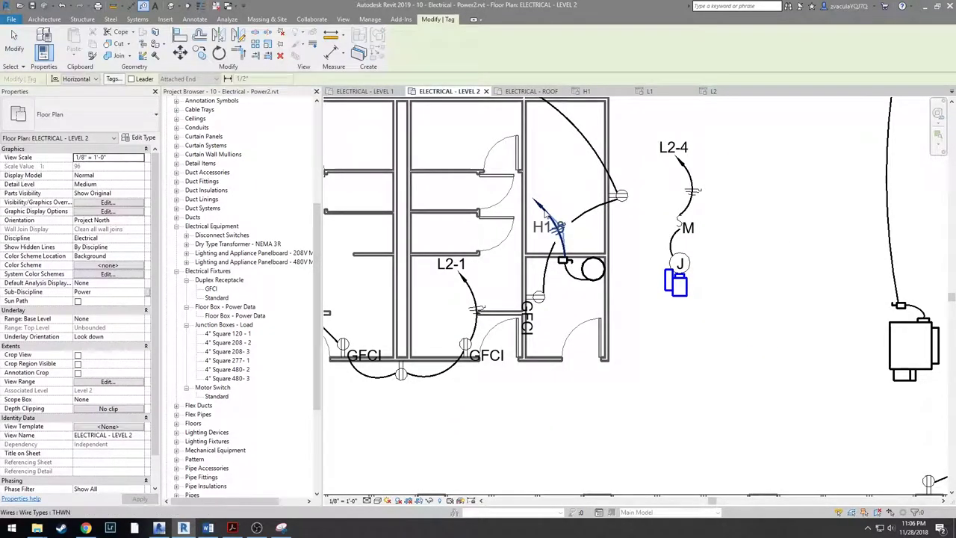
left_click_drag(557, 238, 528, 196)
key("Escape")
- Reassign the water heater's circuit to panel H2
left_click(593, 269)
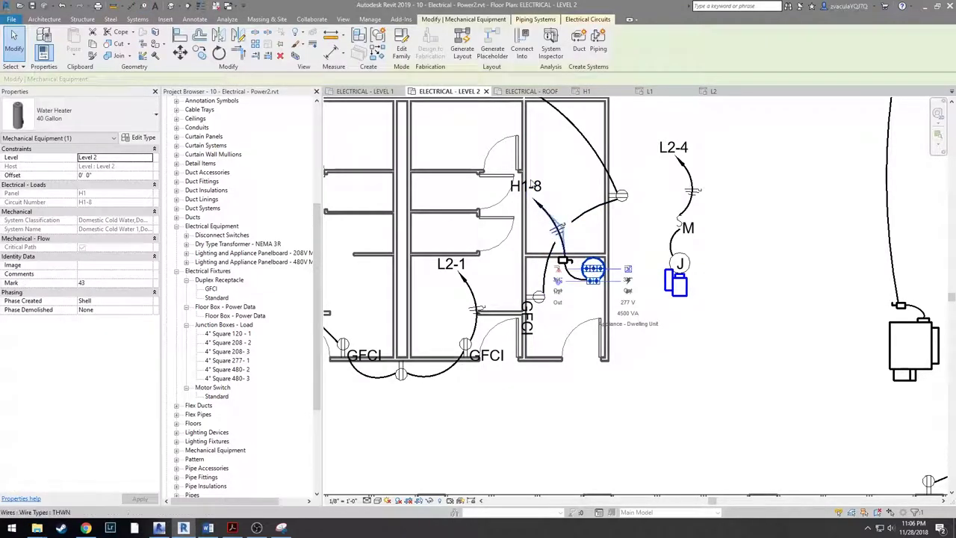
left_click(578, 20)
left_click(314, 48)
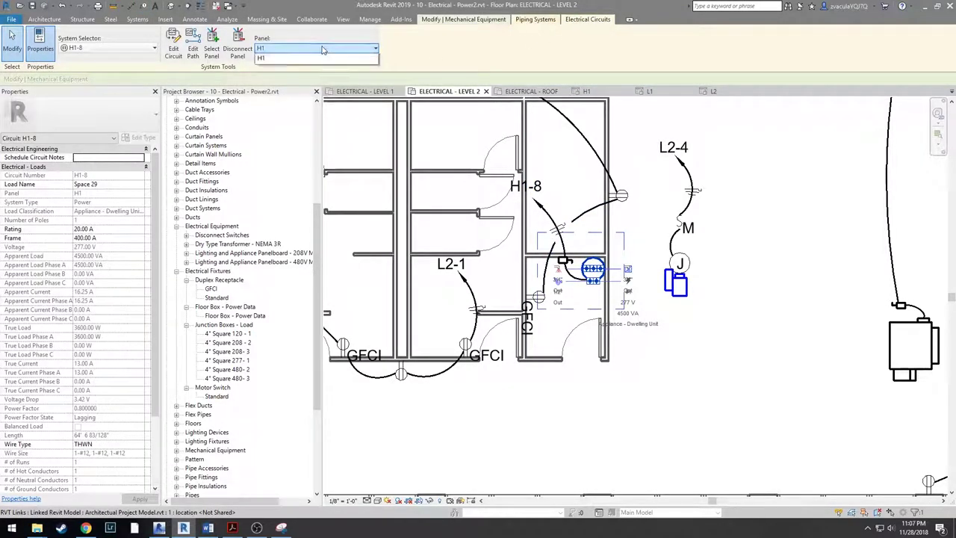
left_click(261, 94)
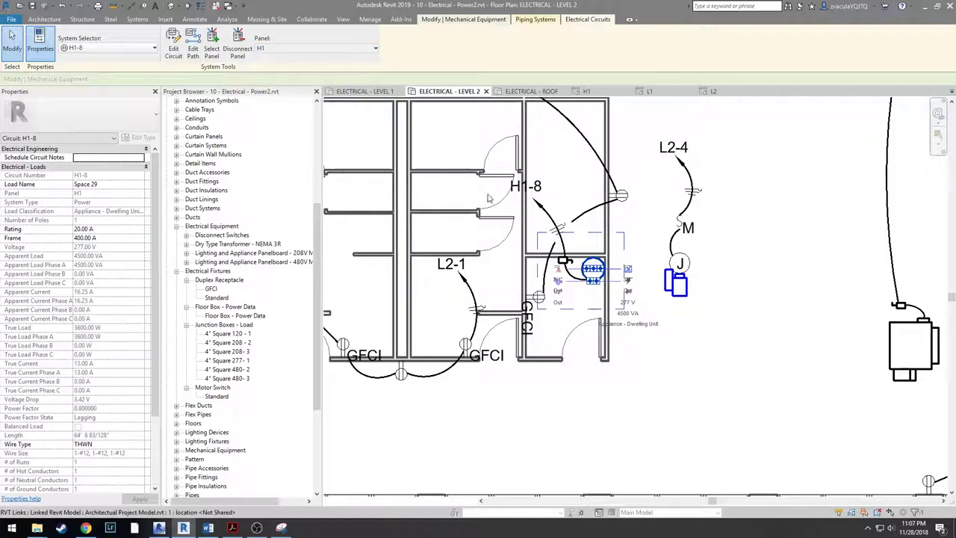
- Set the load name of the water heater's circuit to Water Heater
left_click(124, 187)
type("Wate")
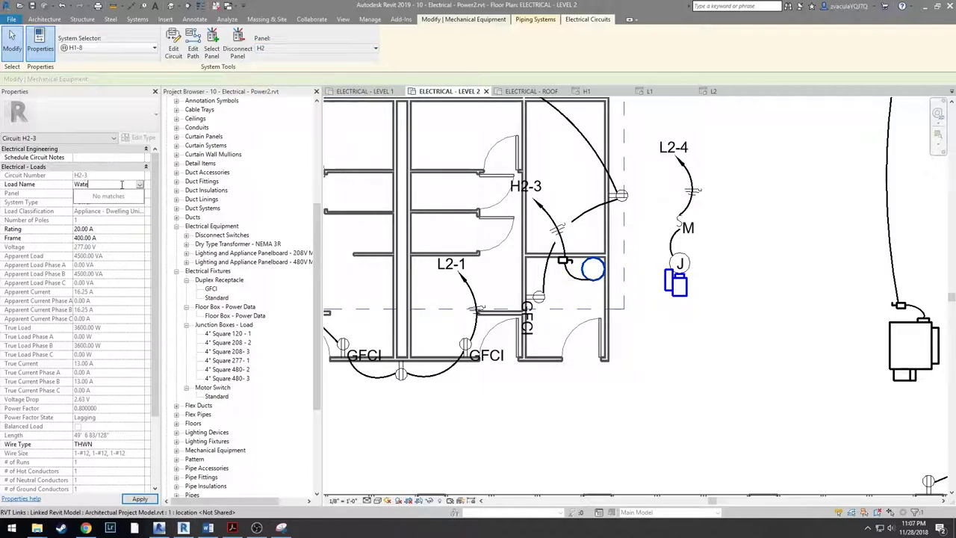
type("r Heater")
key("Return")
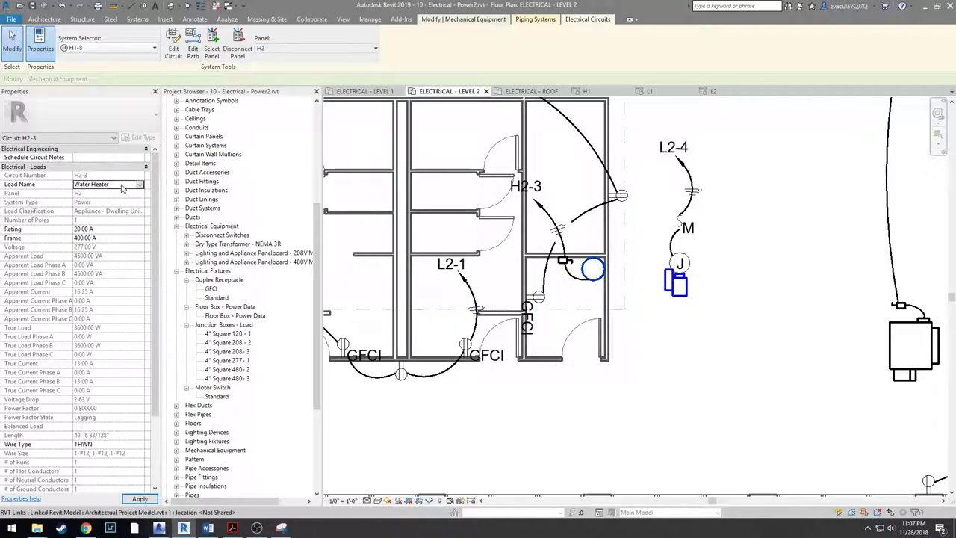
scroll(590, 291, "down", 2)
left_click(484, 287)
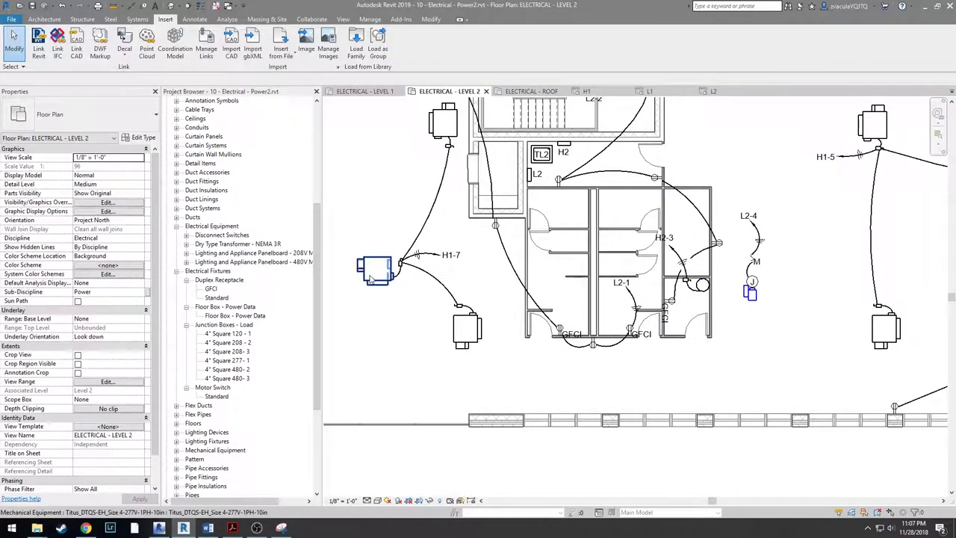
- Reassign the circuit of the mechanical units west of the restrooms to panel H2
left_click(375, 269)
left_click(538, 20)
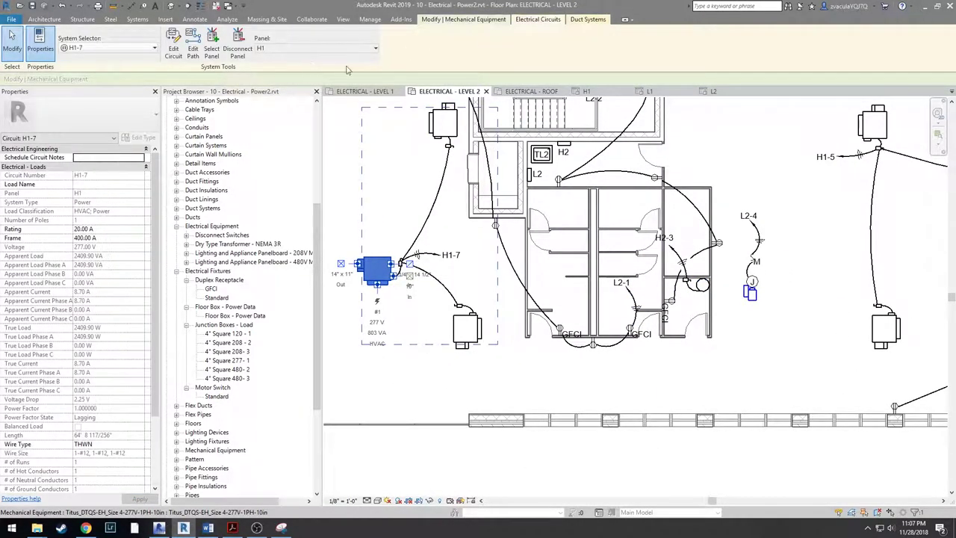
left_click(359, 48)
left_click(314, 79)
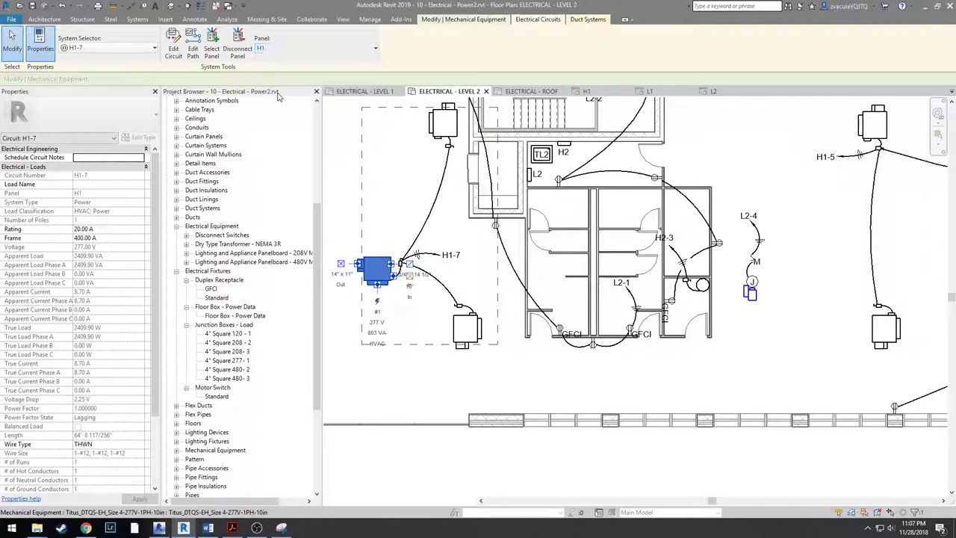
left_click(762, 175)
- Reassign the circuit of the three mechanical units in the large east area to panel H2
middle_click_drag(890, 141, 594, 166)
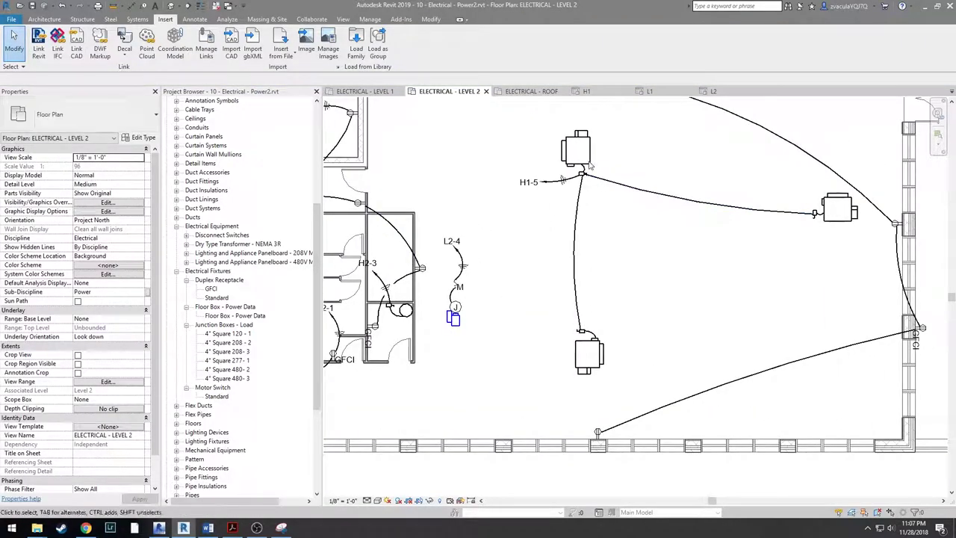
left_click(565, 150)
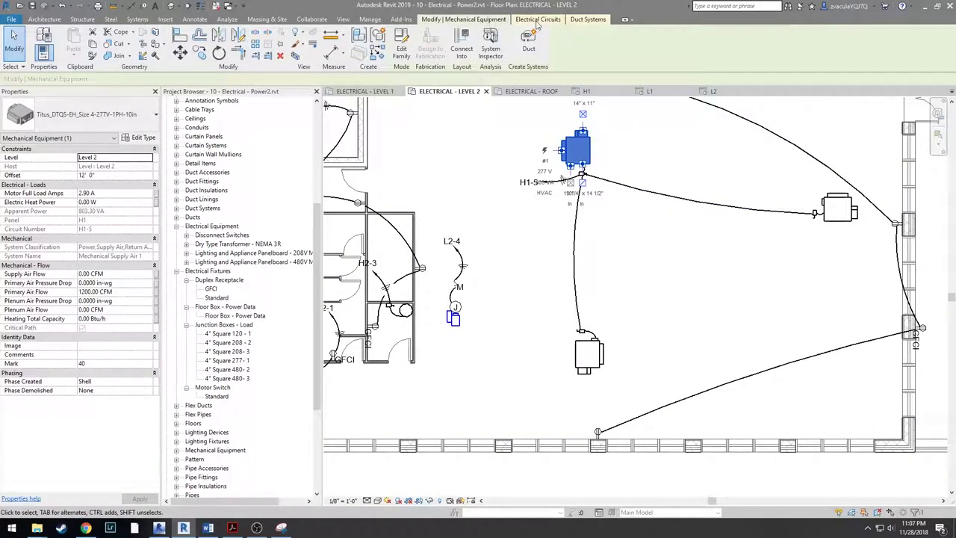
left_click(536, 21)
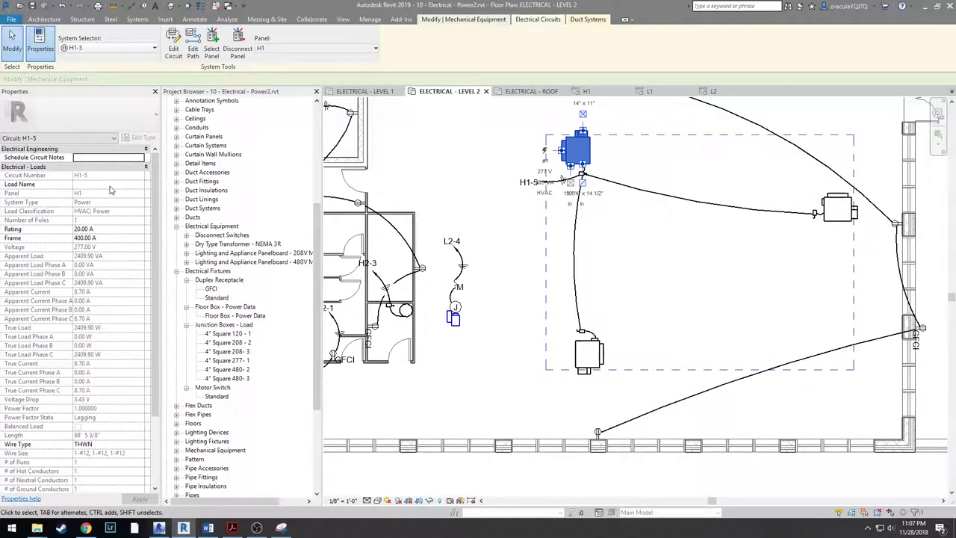
left_click(314, 48)
left_click(276, 82)
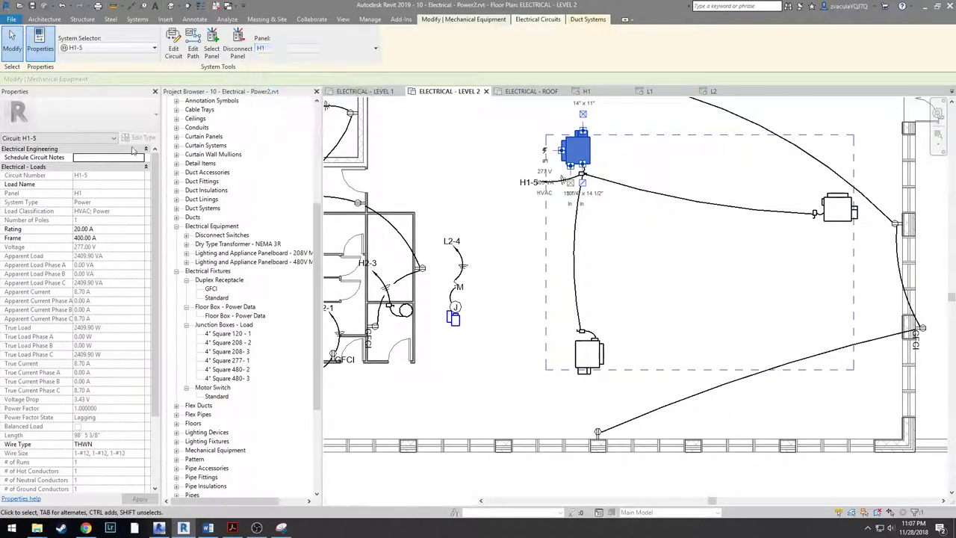
- Set the load name of the east mechanical units' circuit to Level 2 FPTU's
type("L")
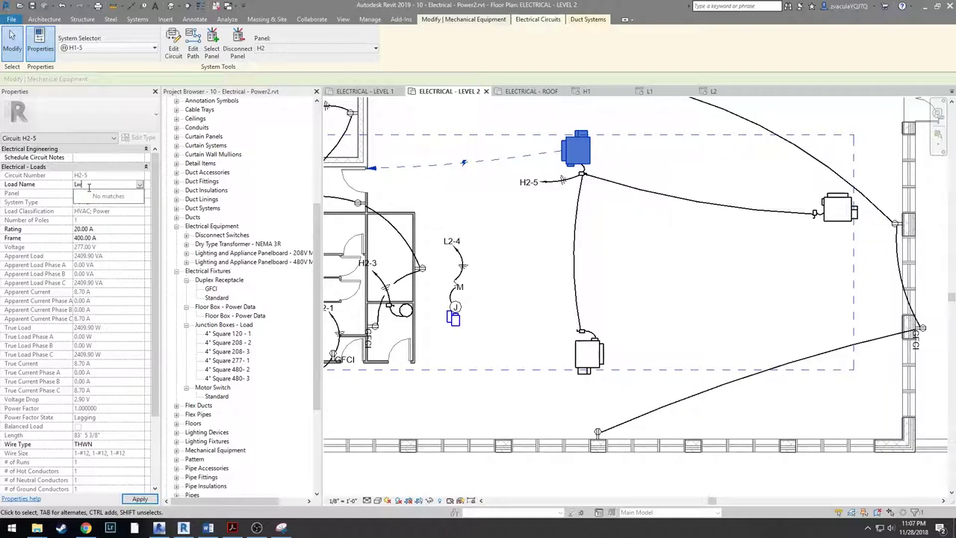
type("ev")
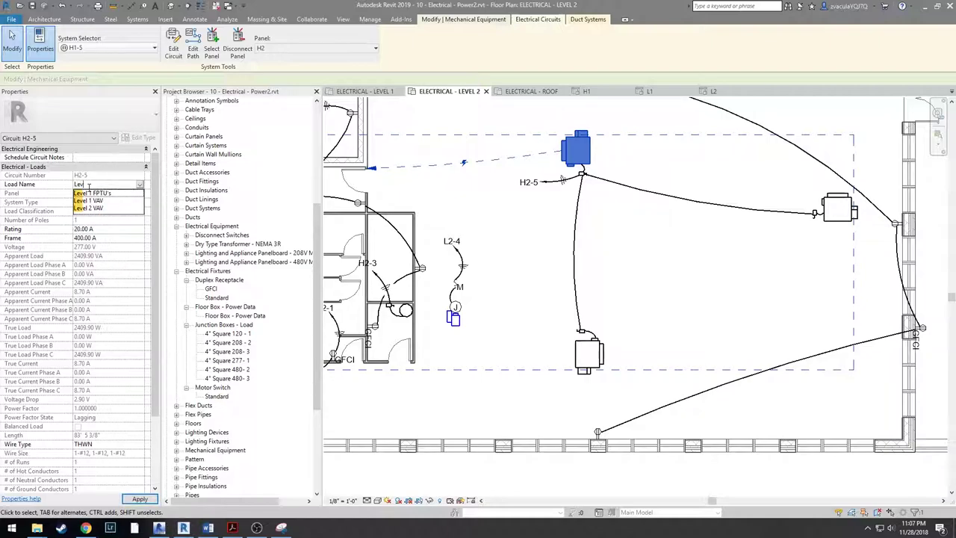
key("Down")
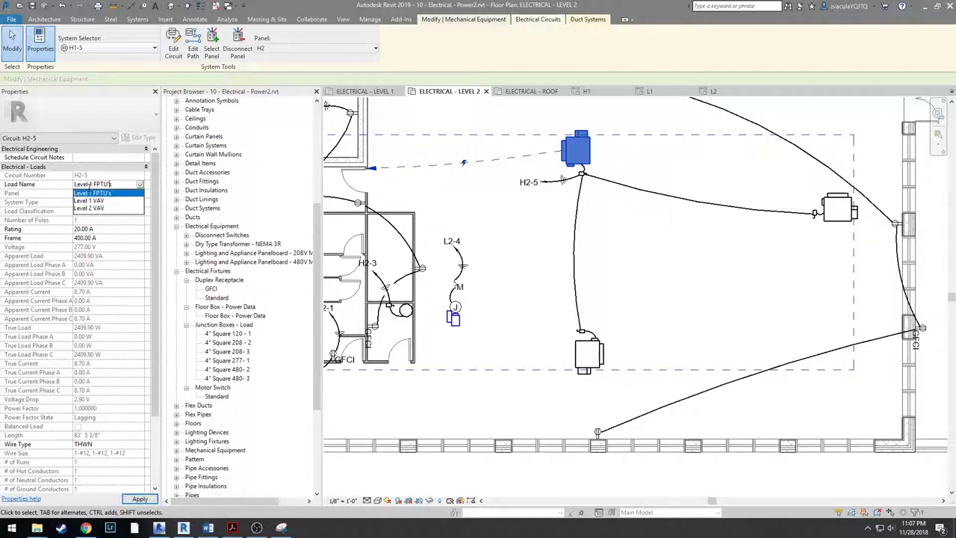
double_click(90, 184)
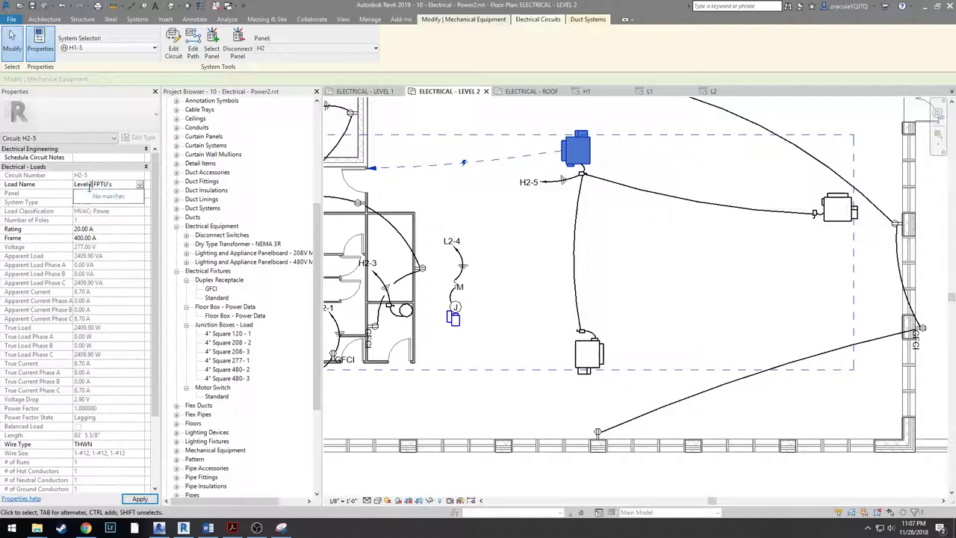
type("2")
middle_click_drag(565, 252, 839, 281)
scroll(807, 282, "down", 2)
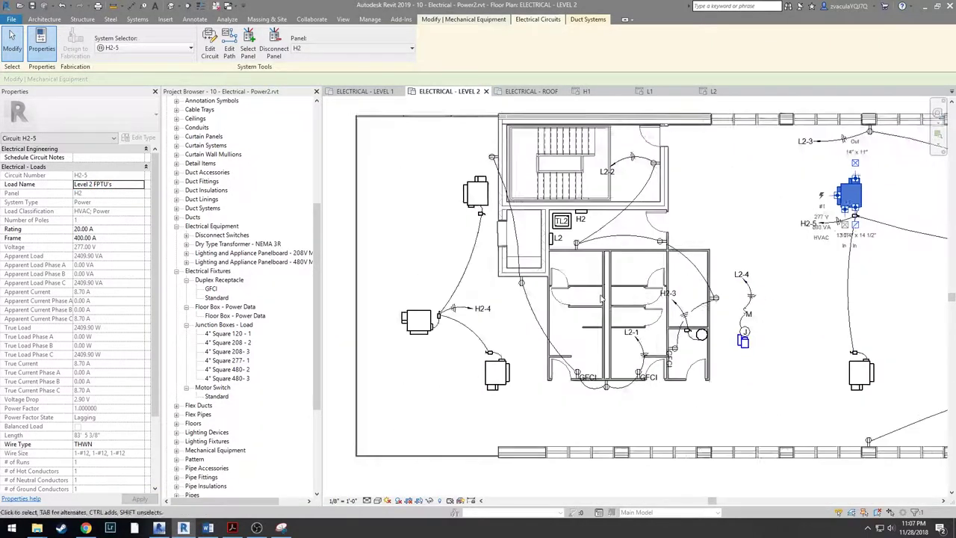
key("Escape")
- Set the load name of the west mechanical units' circuit to the existing name Level 2 FPTU's
left_click(497, 205)
left_click(539, 19)
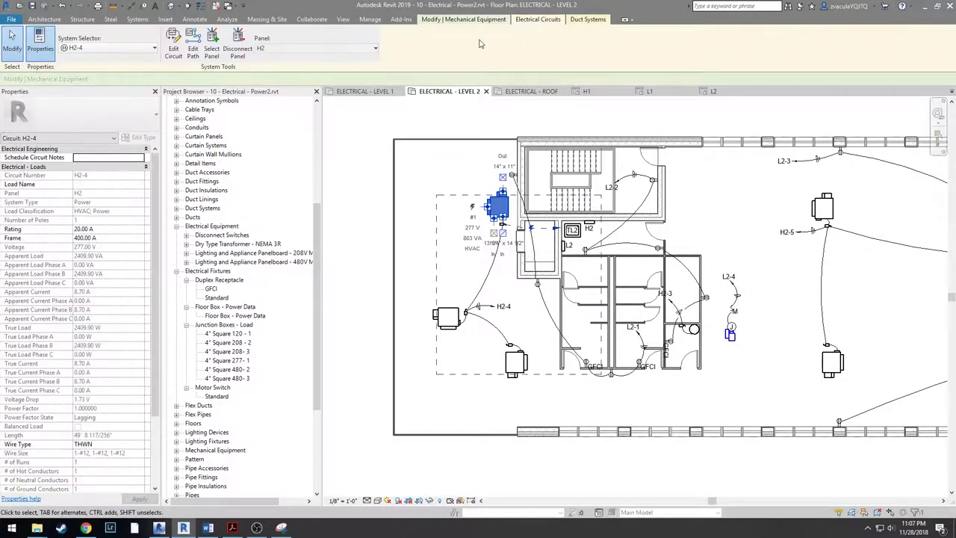
left_click(139, 184)
left_click(139, 183)
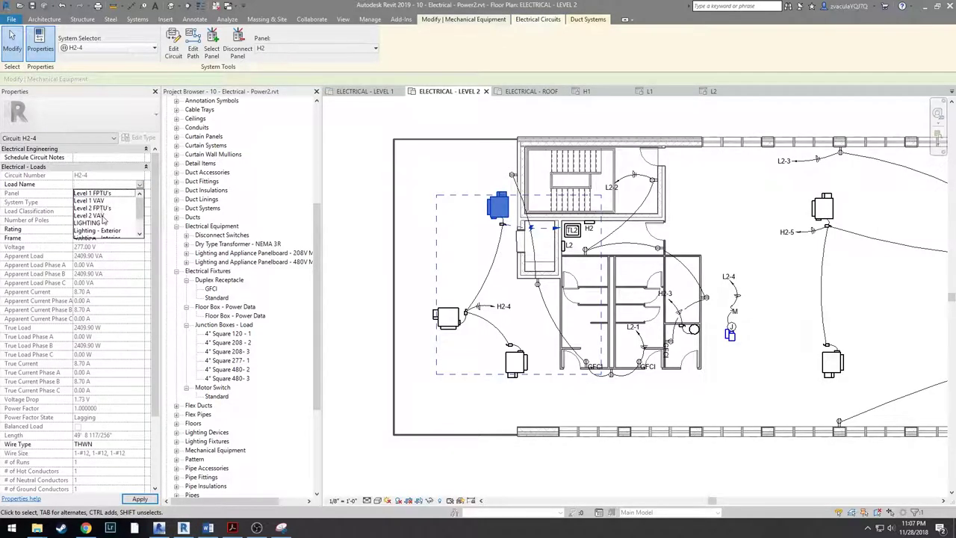
left_click(107, 208)
scroll(462, 216, "down", 2)
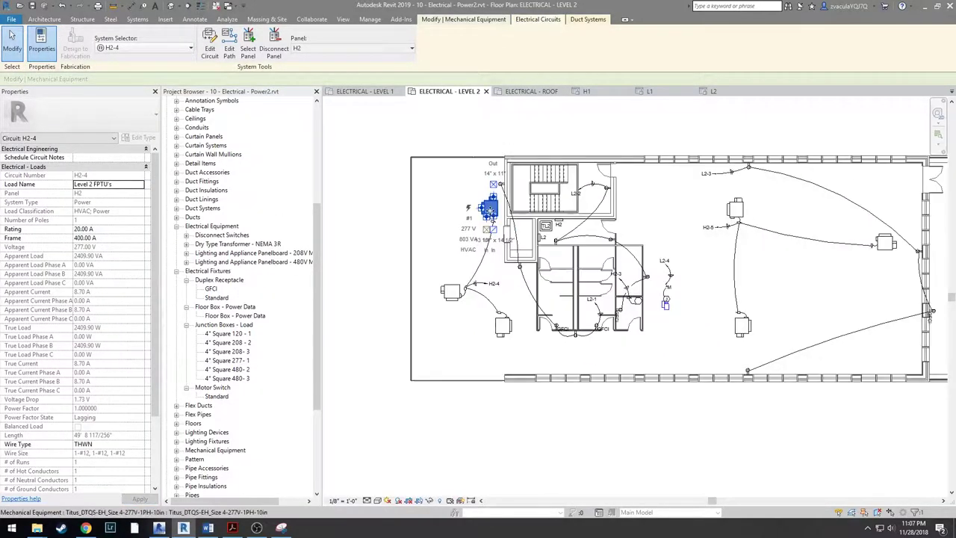
scroll(715, 294, "up", 3)
key("Escape")
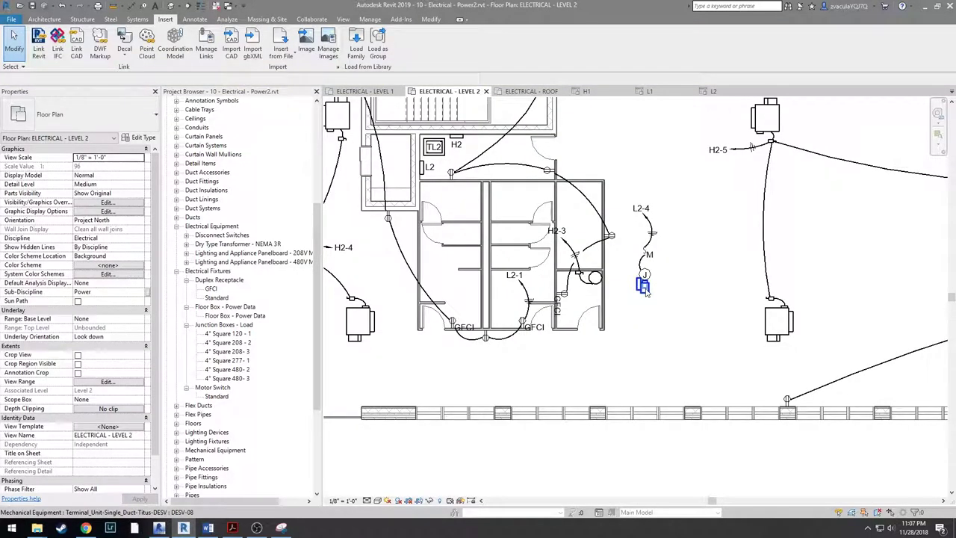
- Look over the Level 2 plan to check the devices, wires and circuit tags from west to east
scroll(645, 291, "down", 1)
scroll(646, 258, "up", 1)
middle_click_drag(369, 254, 455, 332)
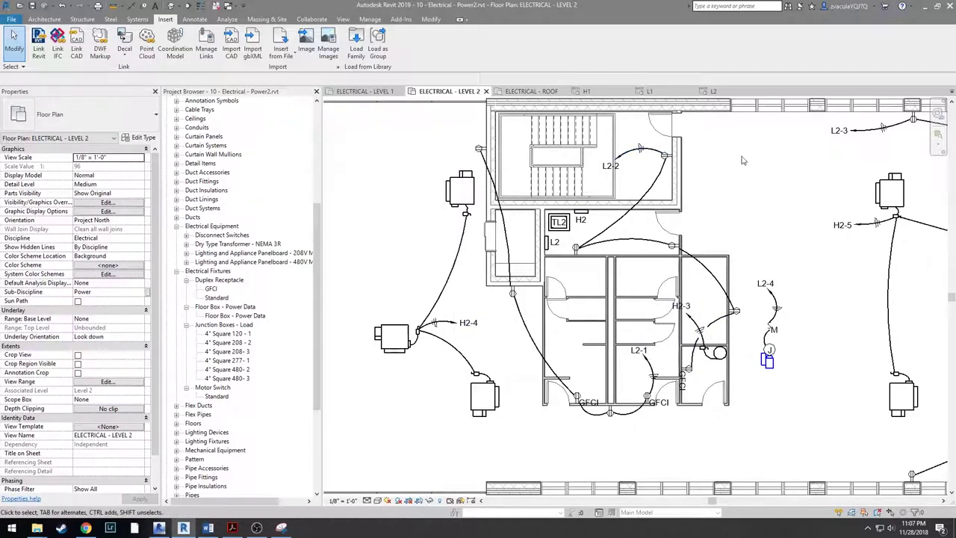
middle_click_drag(852, 159, 613, 151)
scroll(688, 271, "down", 2)
middle_click_drag(790, 294, 601, 271)
scroll(599, 271, "down", 1)
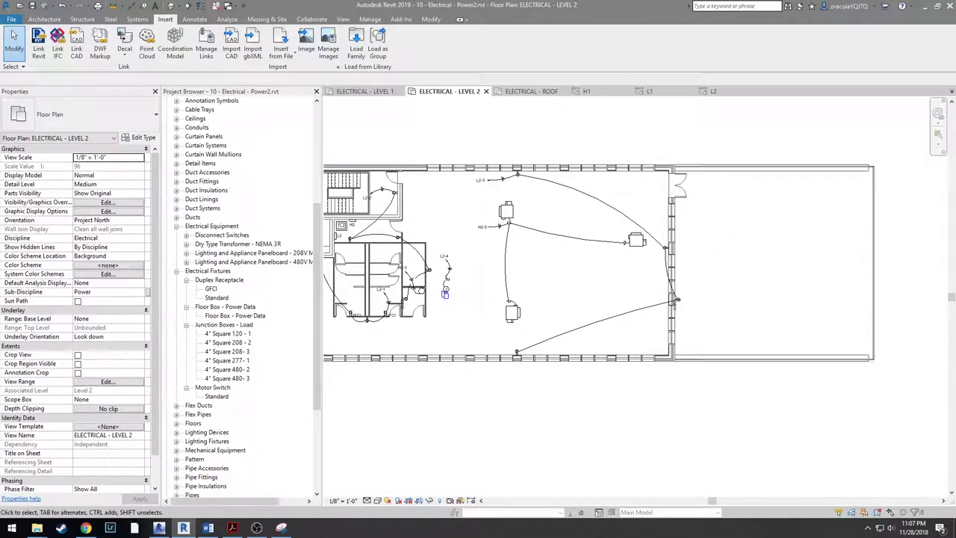
- Open the panel schedule H2 for editing
left_click(277, 334)
scroll(276, 333, "up", 4)
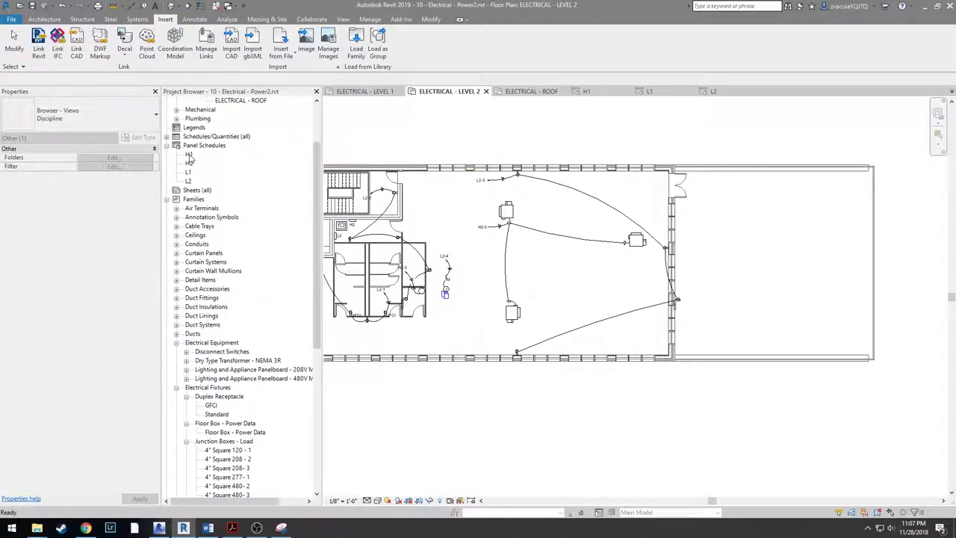
left_click(482, 187)
scroll(482, 187, "up", 2)
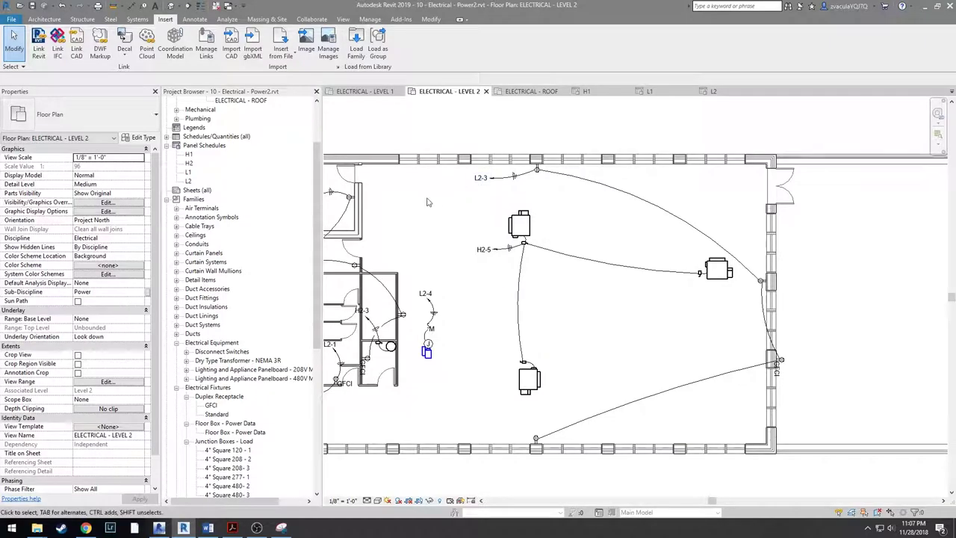
left_click(189, 154)
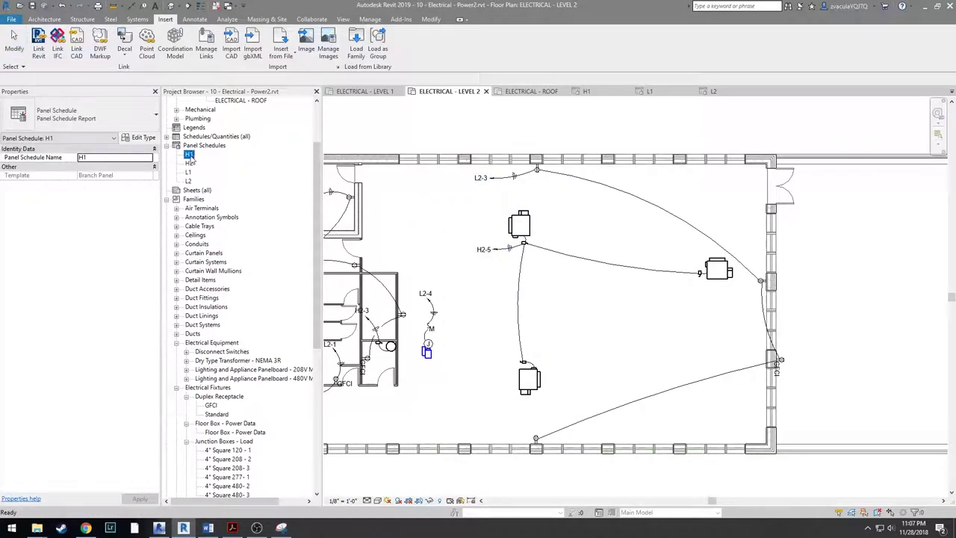
double_click(190, 162)
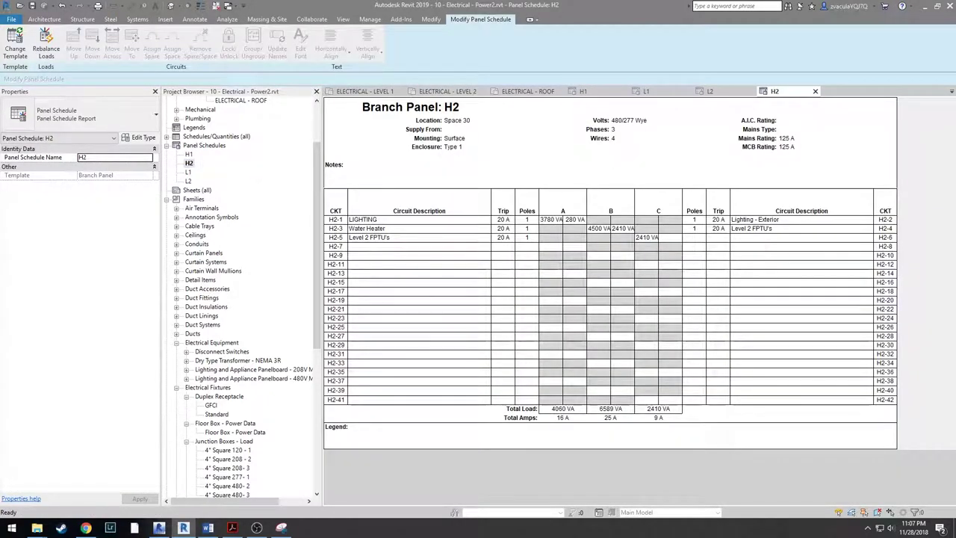
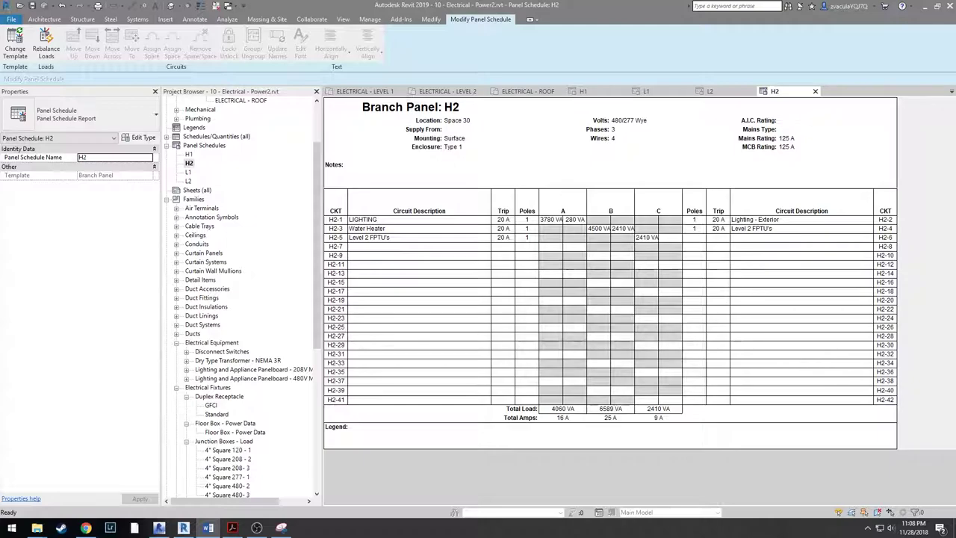
- Change the circuit description of H2-1 to Lighting - Interior
left_click(445, 220)
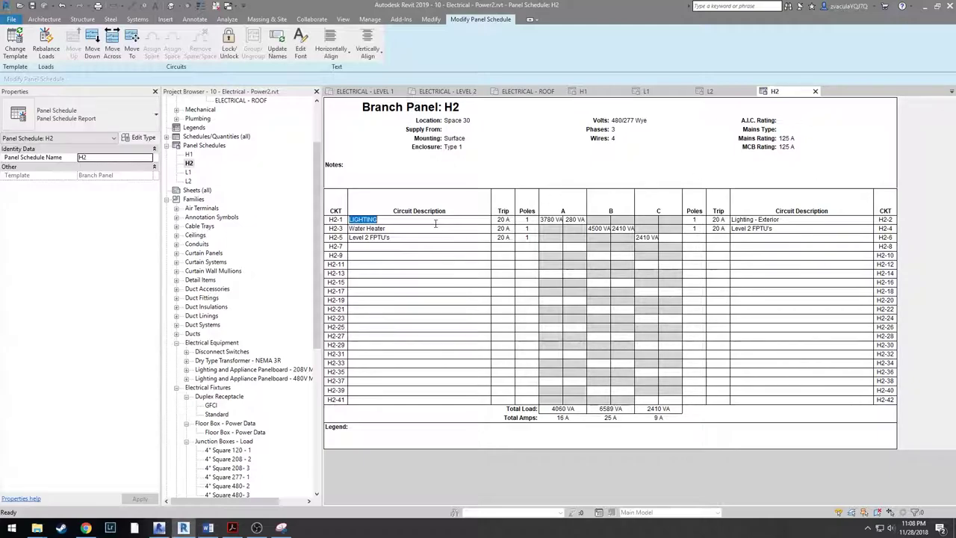
type("K")
type("Lighting")
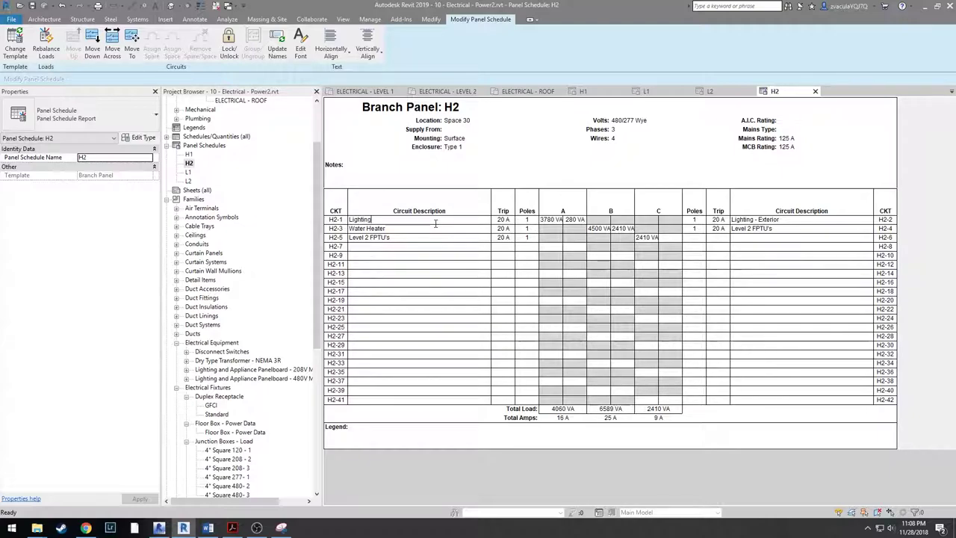
type(" - INterior")
left_click(436, 224)
left_click(436, 223)
key("Left")
key("Left")
key("Left")
key("Left")
key("Left")
key("Left")
key("shift+Left")
- Move the Water Heater circuit down to slot H2-7 in the panel schedule
left_click(436, 227)
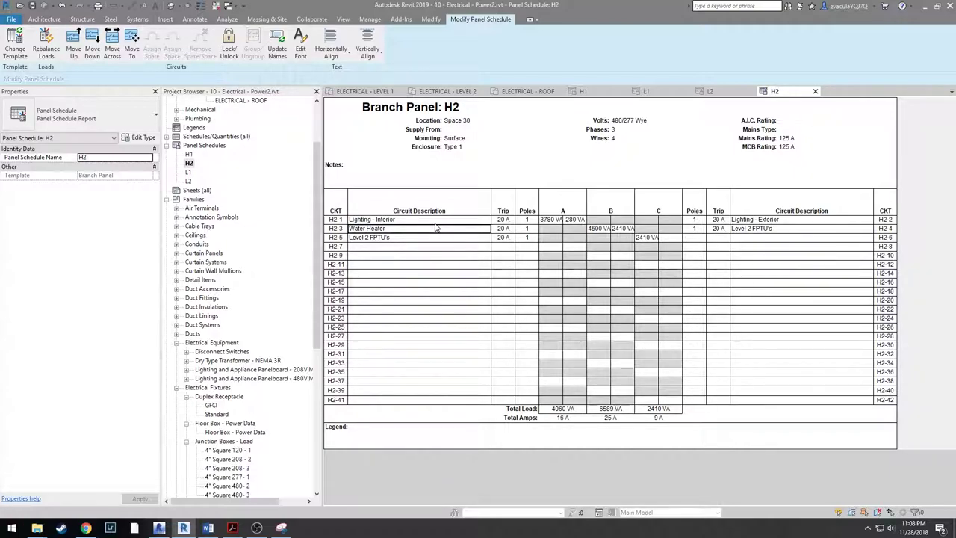
left_click(92, 48)
left_click(92, 47)
left_click(375, 230)
left_click(92, 48)
- Move the Lighting - Exterior circuit from slot H2-2 to the empty slot H2-3
left_click(735, 228)
left_click(755, 220)
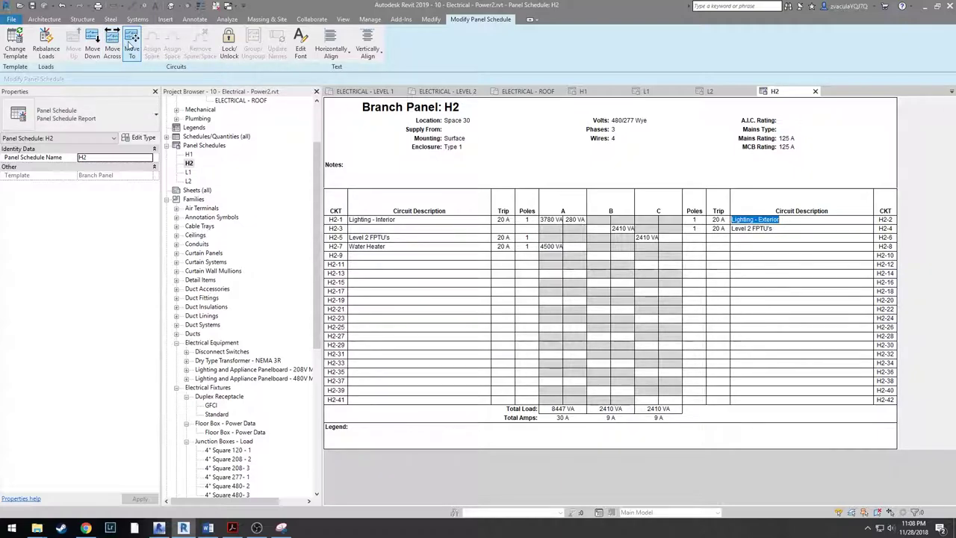
left_click(130, 42)
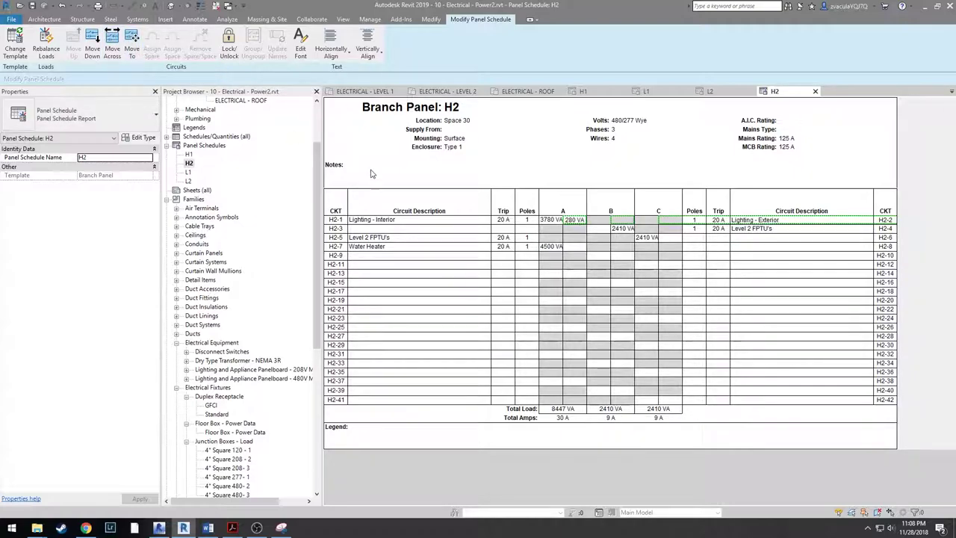
left_click(381, 231)
- Move the Level 2 FPTU's circuit in slot H2-5 across to slot H2-2
left_click(784, 229)
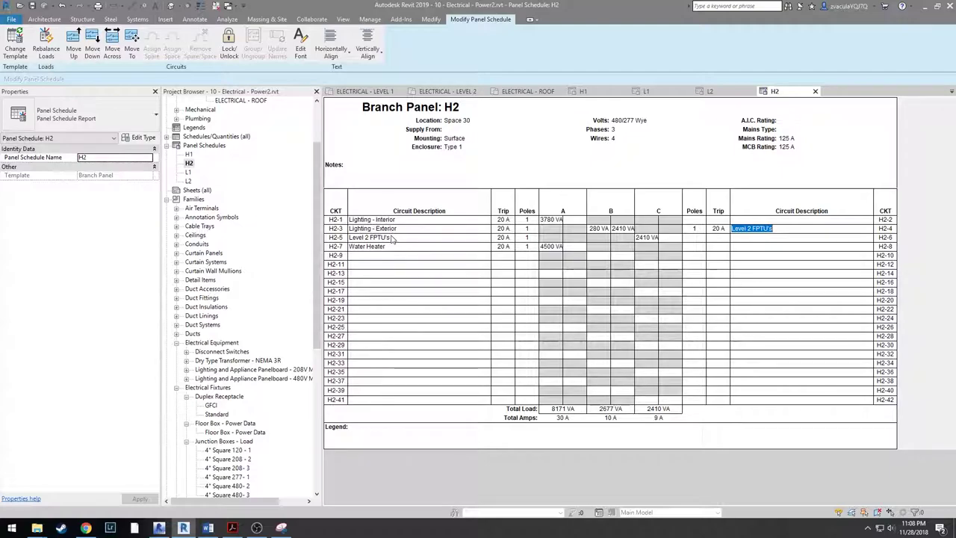
left_click(132, 44)
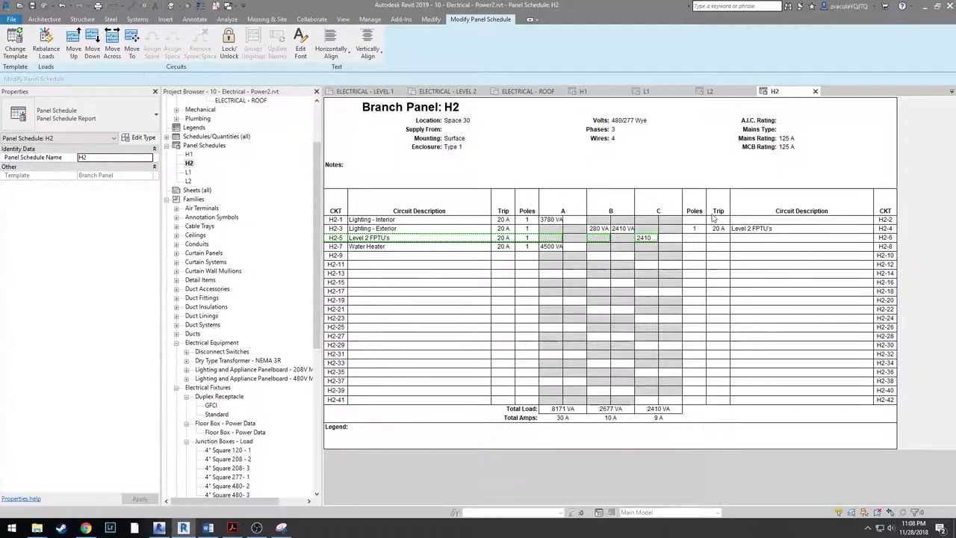
left_click(772, 219)
left_click(771, 221)
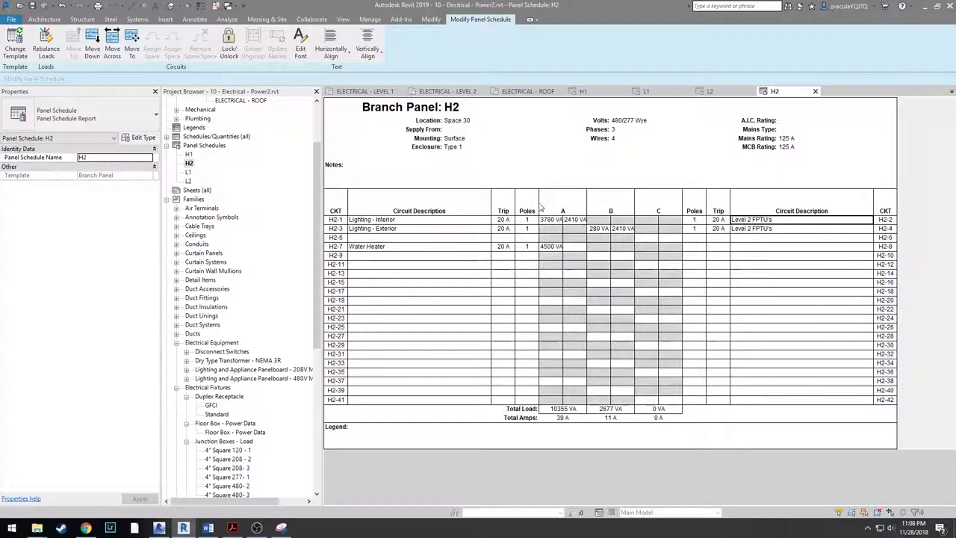
- Move the Water Heater circuit up to slot H2-5, directly below the lighting circuits
left_click(408, 245)
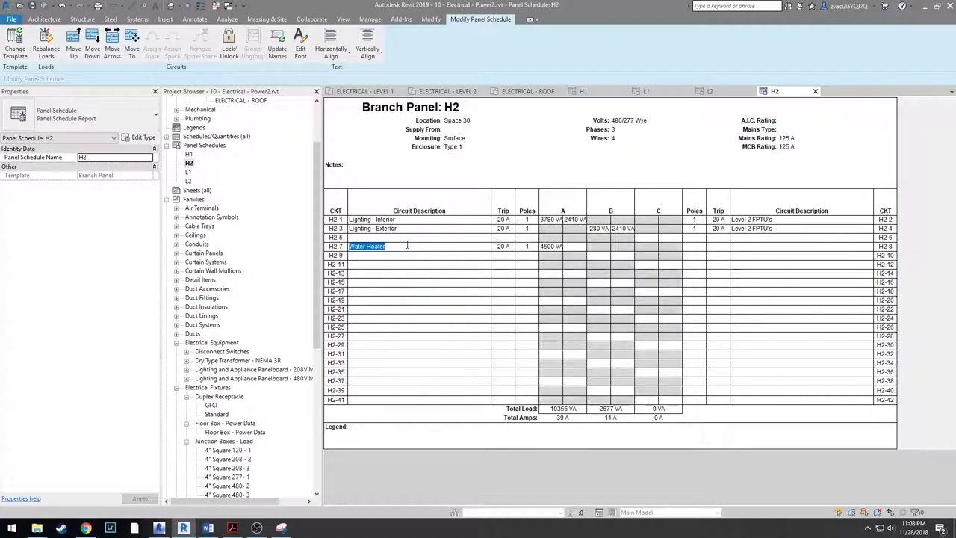
left_click(74, 41)
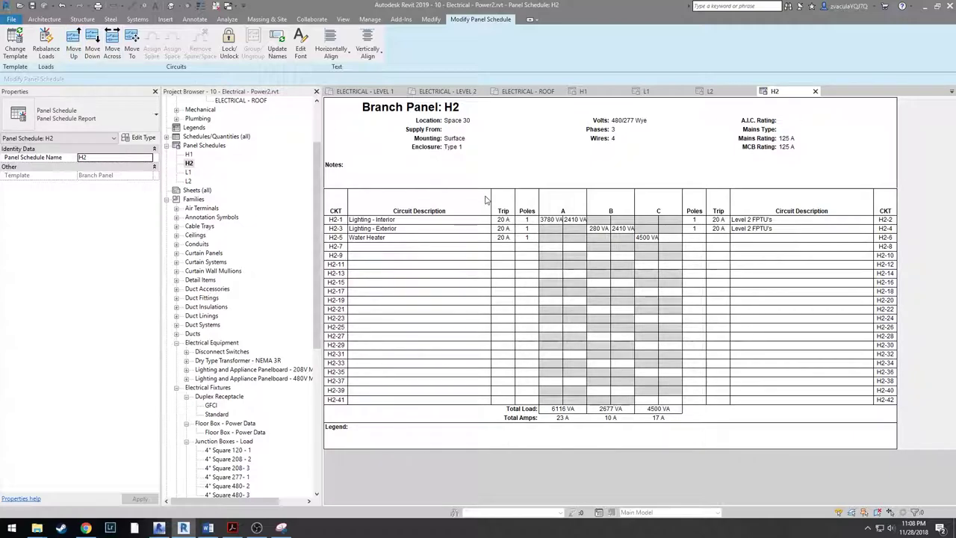
left_click(789, 222)
left_click(792, 238)
left_click(793, 229)
left_click(794, 221)
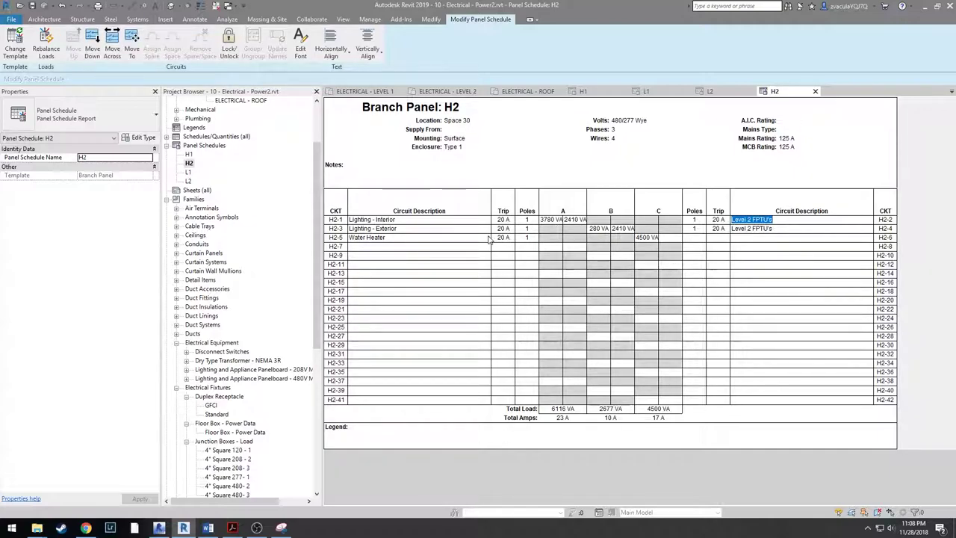
left_click(444, 237)
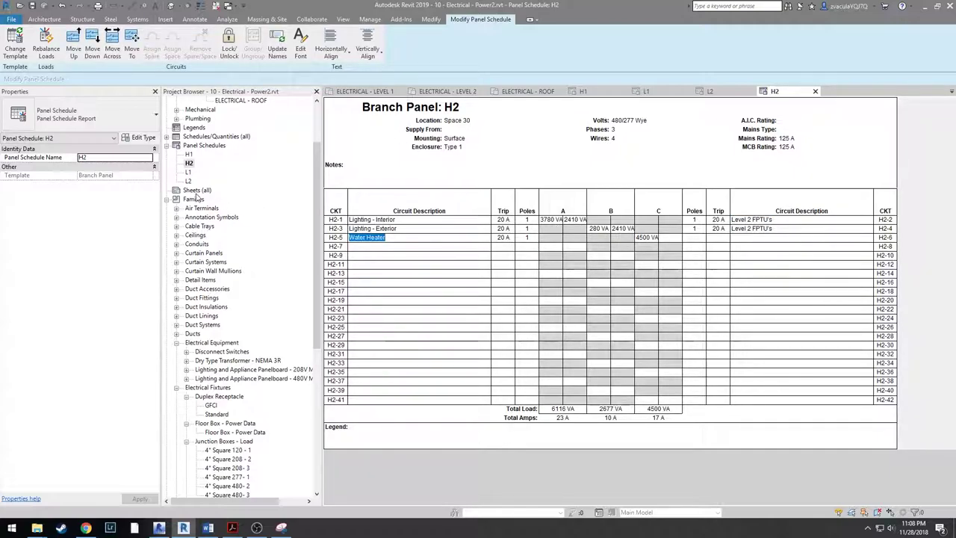
- Open the ELECTRICAL - ROOF power plan and examine the rooftop air handling unit and the fan
scroll(255, 145, "up", 3)
left_click(257, 171)
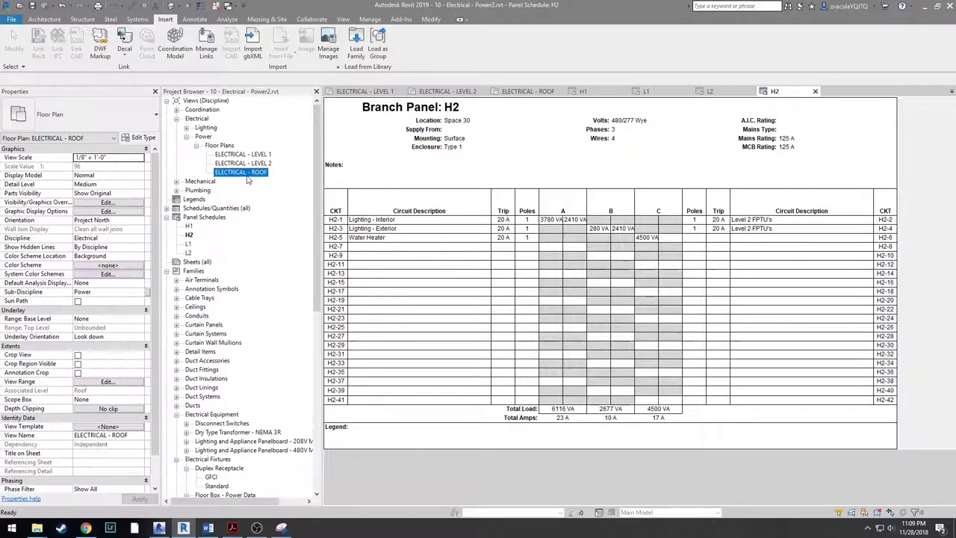
double_click(242, 172)
left_click(522, 307)
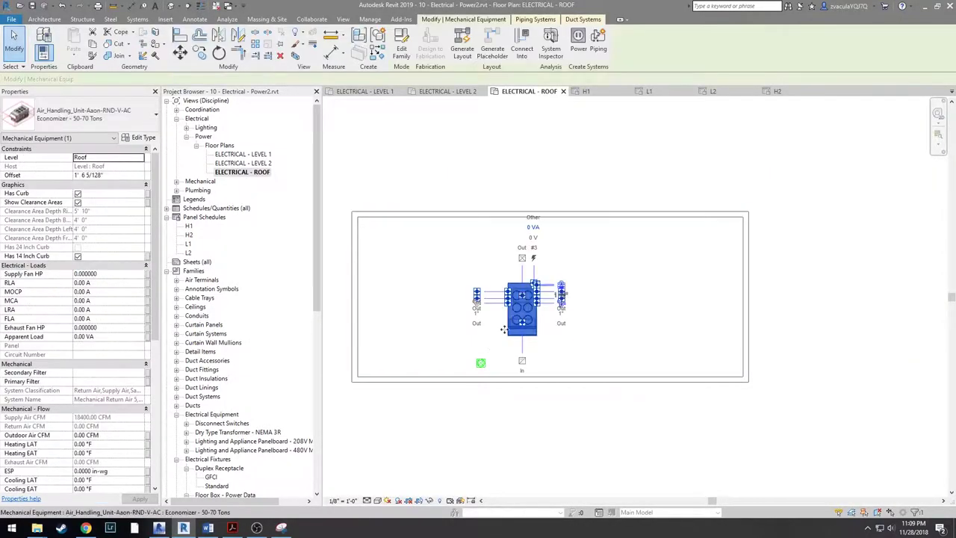
left_click(482, 367)
left_click(336, 183)
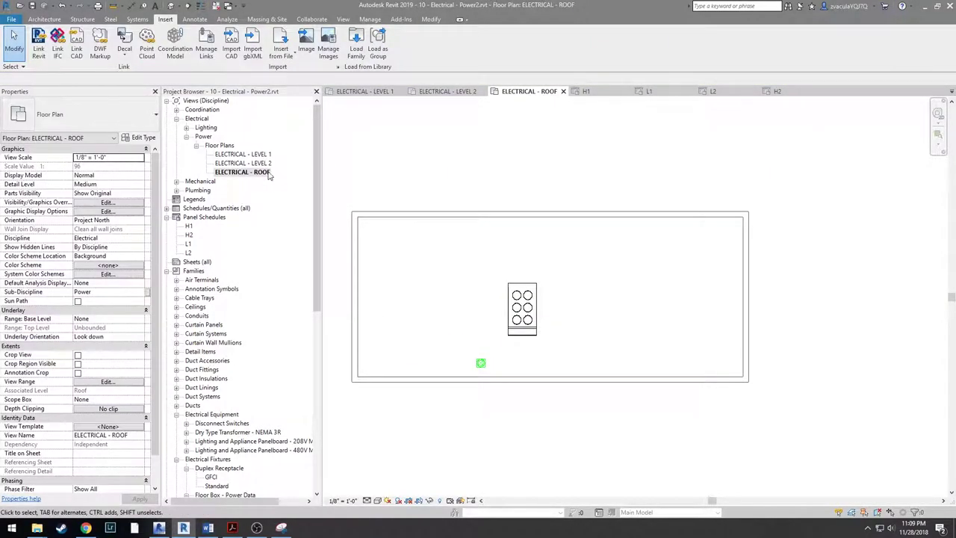
left_click(248, 175)
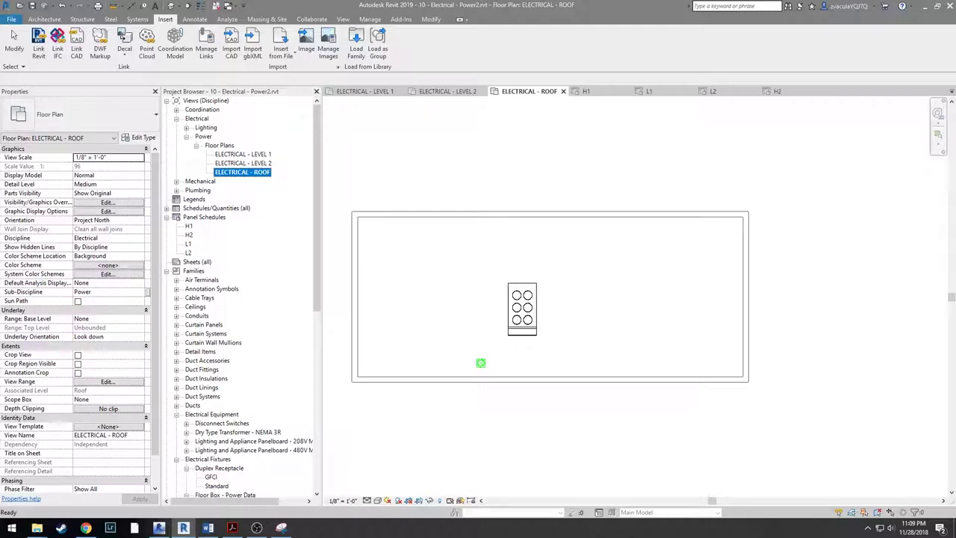
key("alt+Tab")
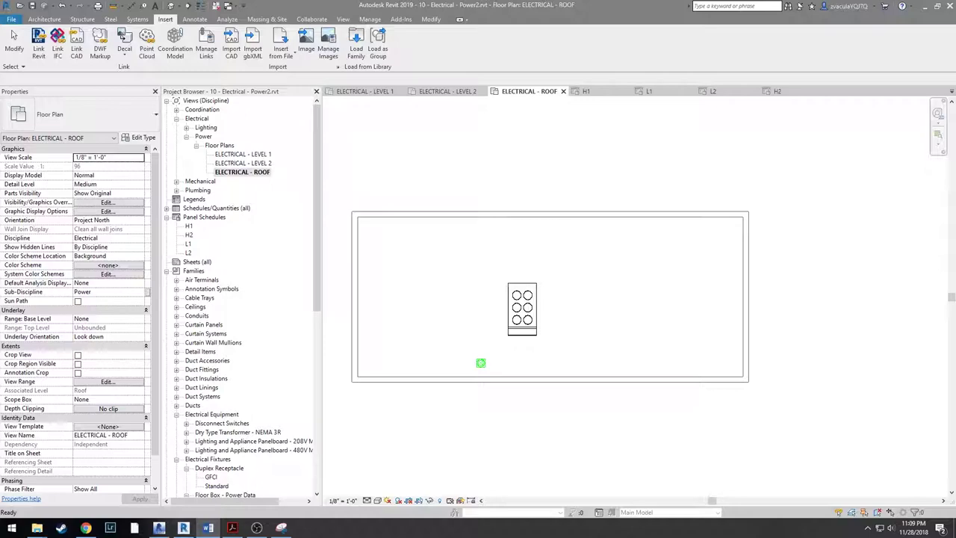
left_click(472, 290)
scroll(486, 359, "up", 3)
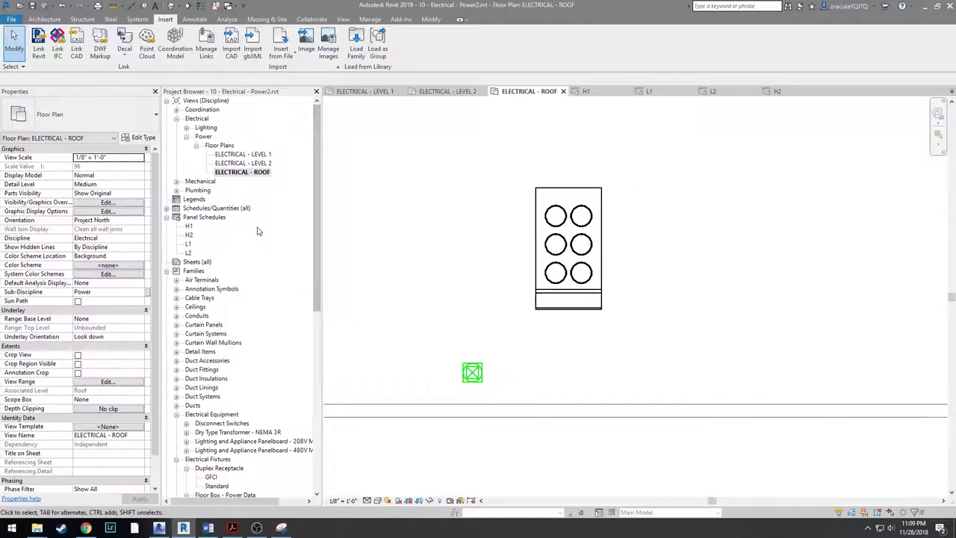
- Place a 480V - Non-Fusible 30A disconnect switch on the north face of the rooftop centrifugal fan
left_click(245, 252)
scroll(243, 254, "down", 3)
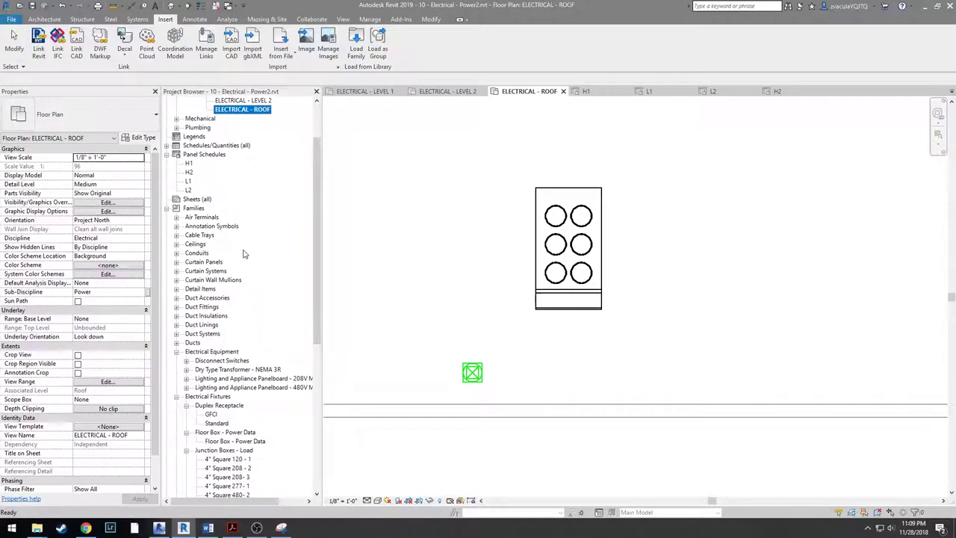
scroll(243, 254, "down", 1)
scroll(243, 254, "down", 2)
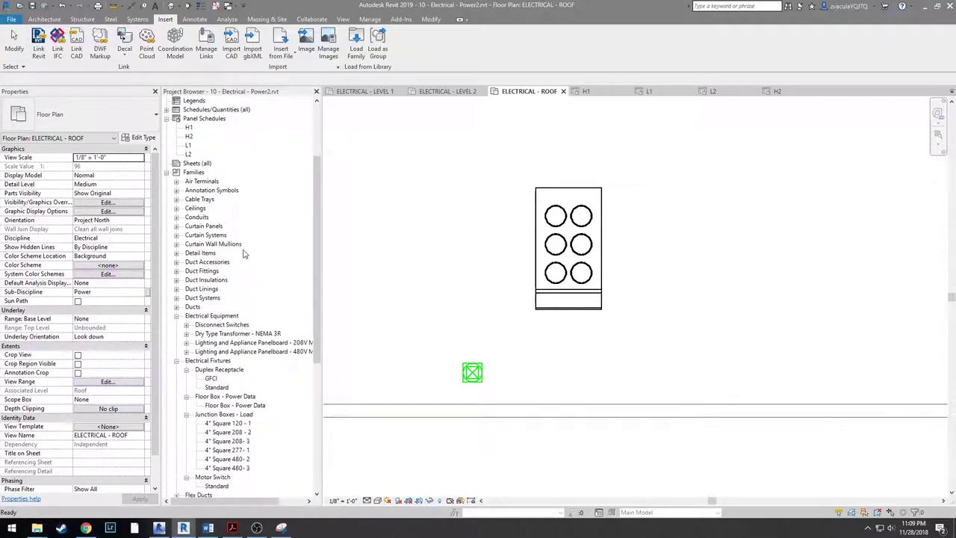
double_click(216, 297)
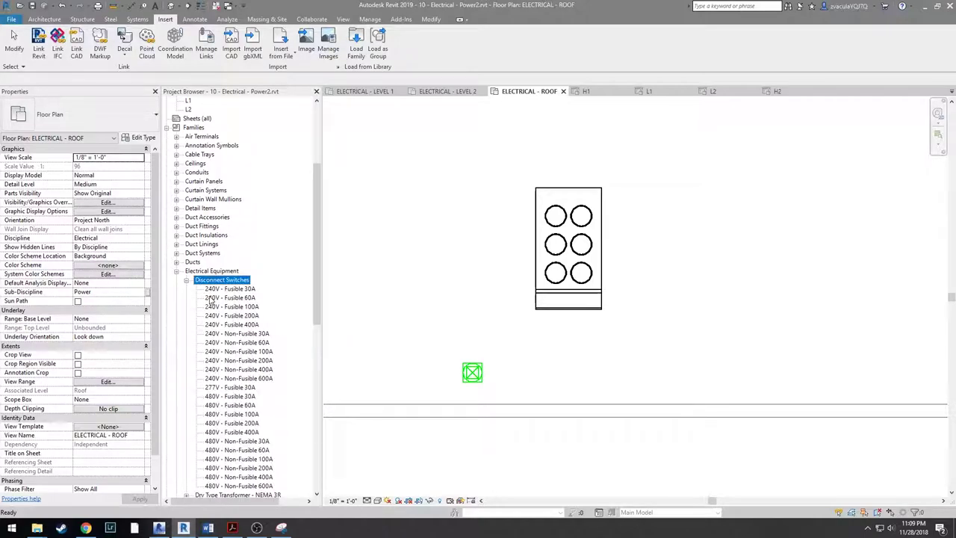
left_click(238, 441)
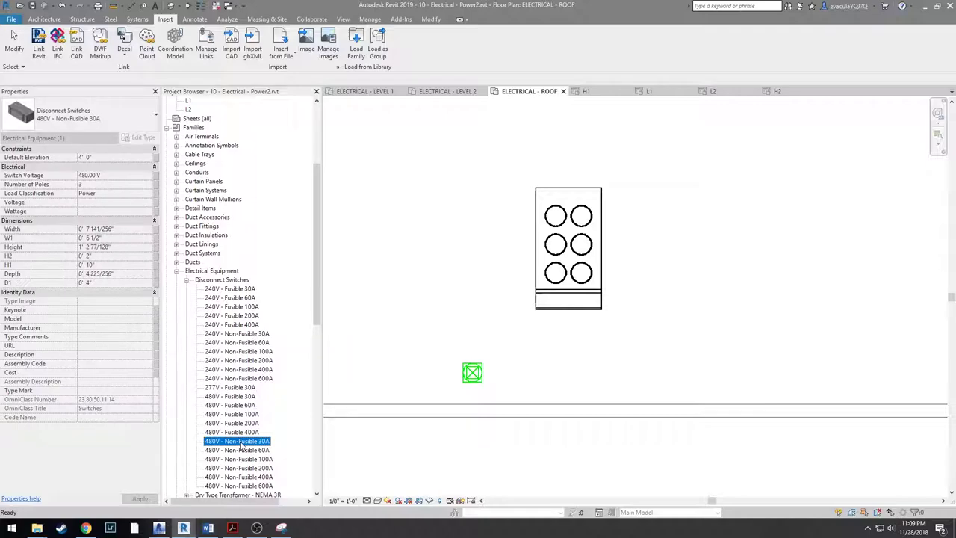
scroll(242, 446, "down", 1)
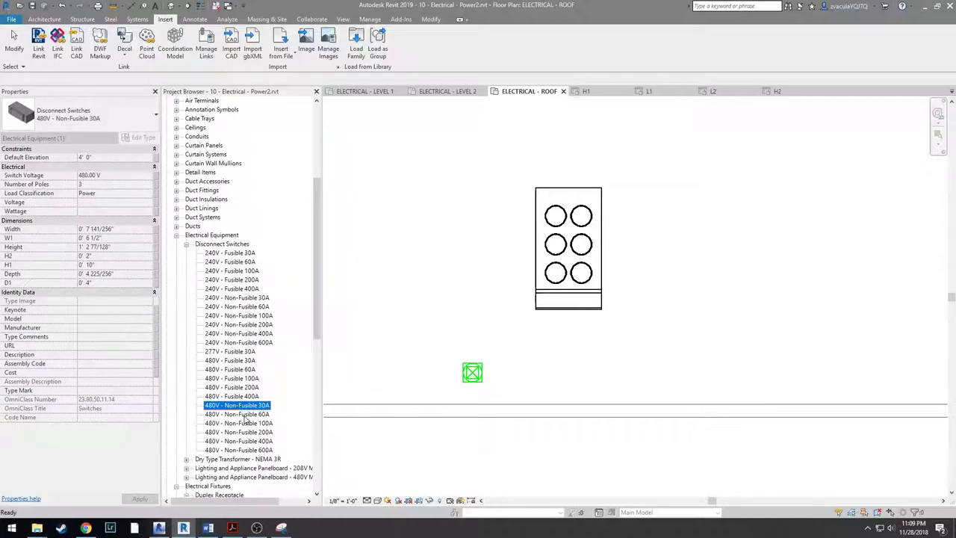
left_click_drag(213, 409, 485, 359)
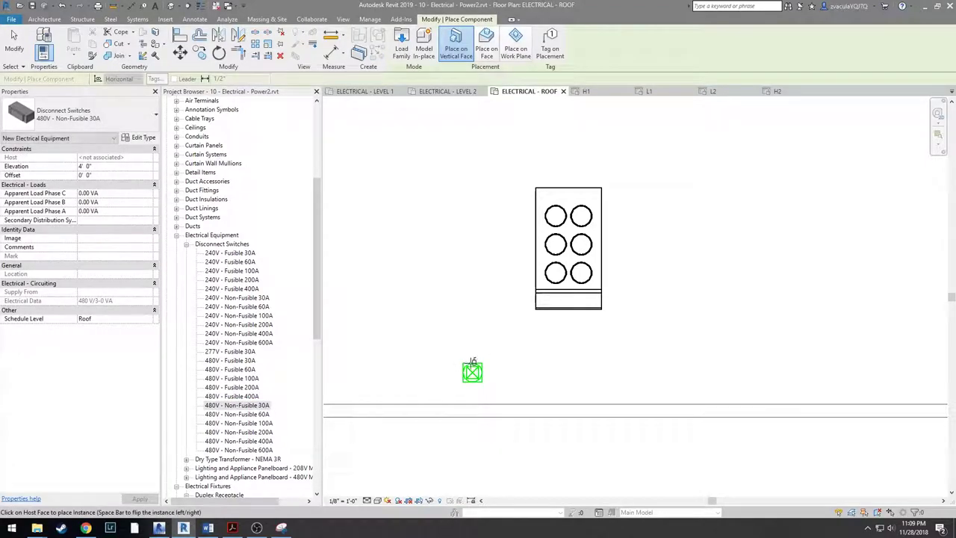
scroll(484, 359, "up", 5)
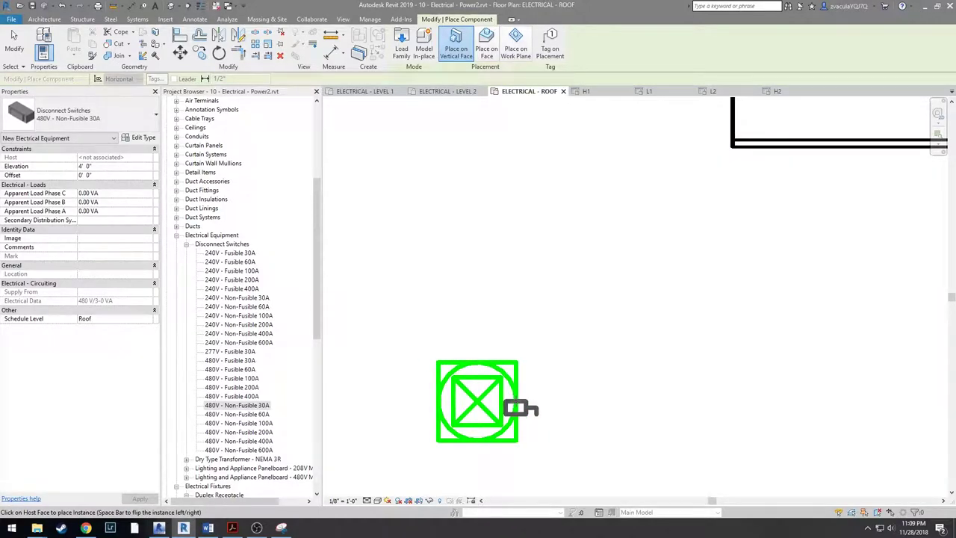
left_click(483, 355)
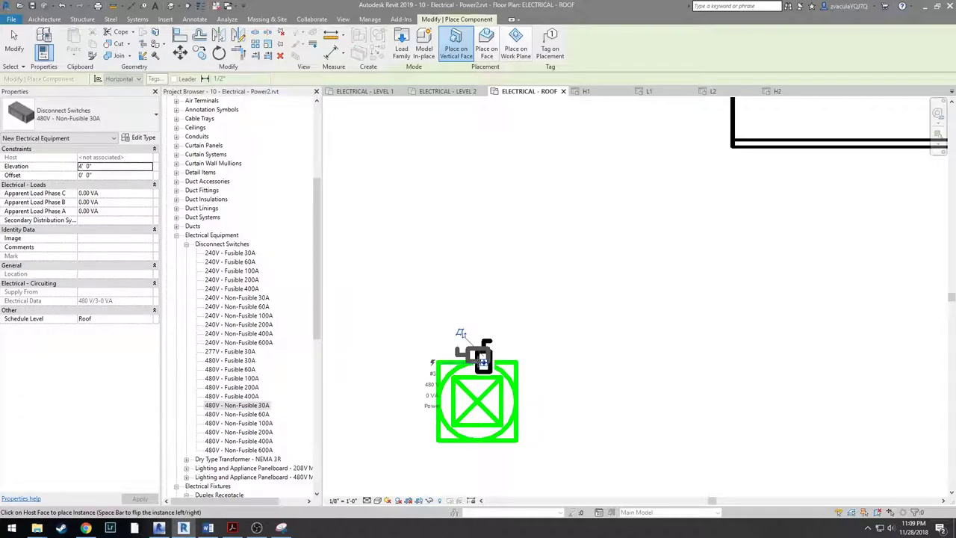
key("Escape")
key("Escape")
- Move the disconnect switch to just outside the east side of the rooftop fan
left_click(486, 365)
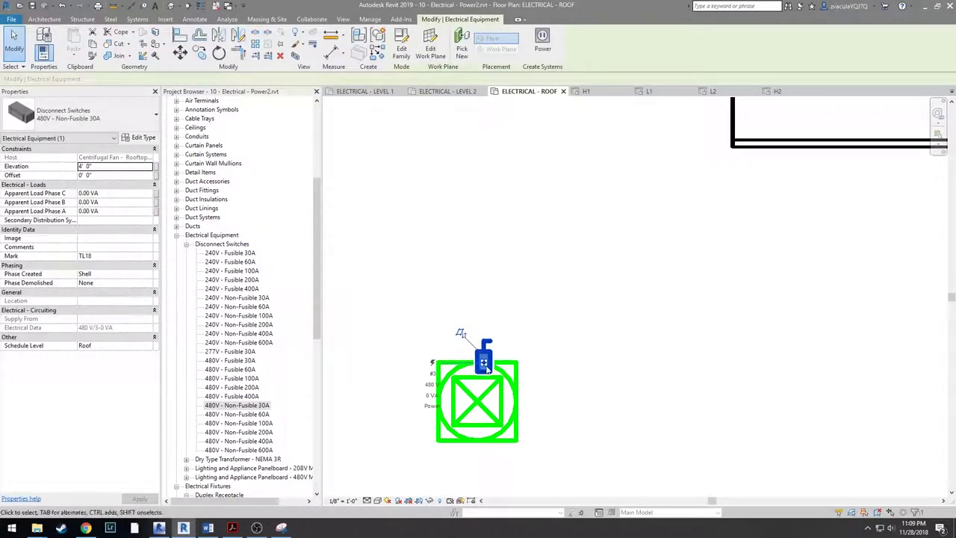
left_click_drag(483, 361, 526, 406)
scroll(526, 406, "up", 3)
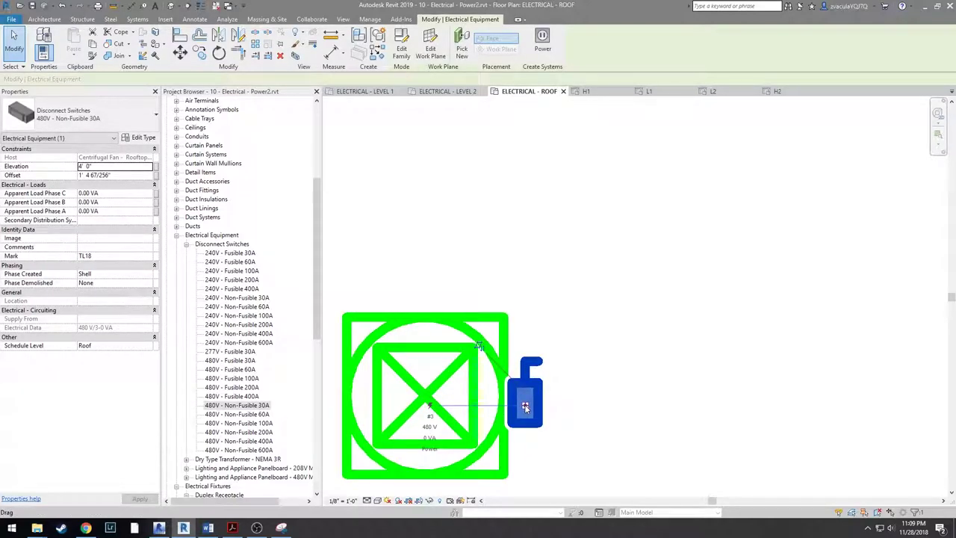
scroll(526, 406, "down", 5)
key("Escape")
scroll(520, 409, "up", 2)
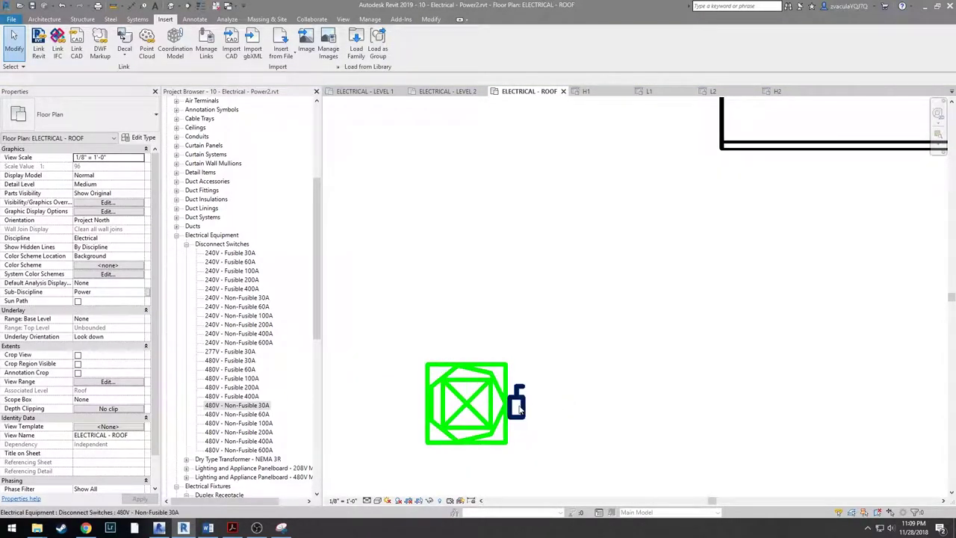
left_click(520, 408)
left_click(559, 414)
left_click(526, 409)
scroll(556, 402, "down", 3)
middle_click_drag(574, 342, 533, 485)
scroll(535, 450, "down", 1)
left_click(531, 371)
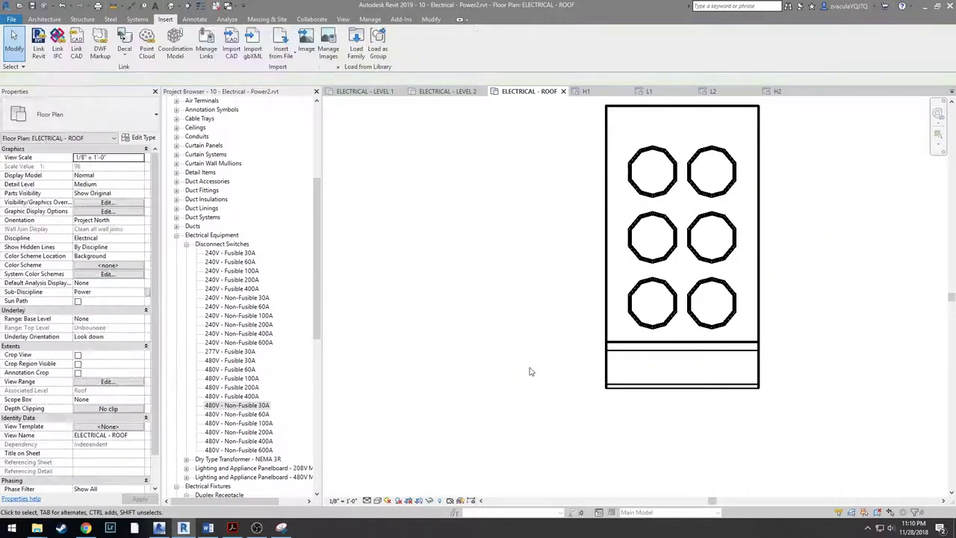
- Place a 480V - Non-Fusible 100A disconnect switch on the west face of the rooftop air handling unit, near its south end
left_click(254, 425)
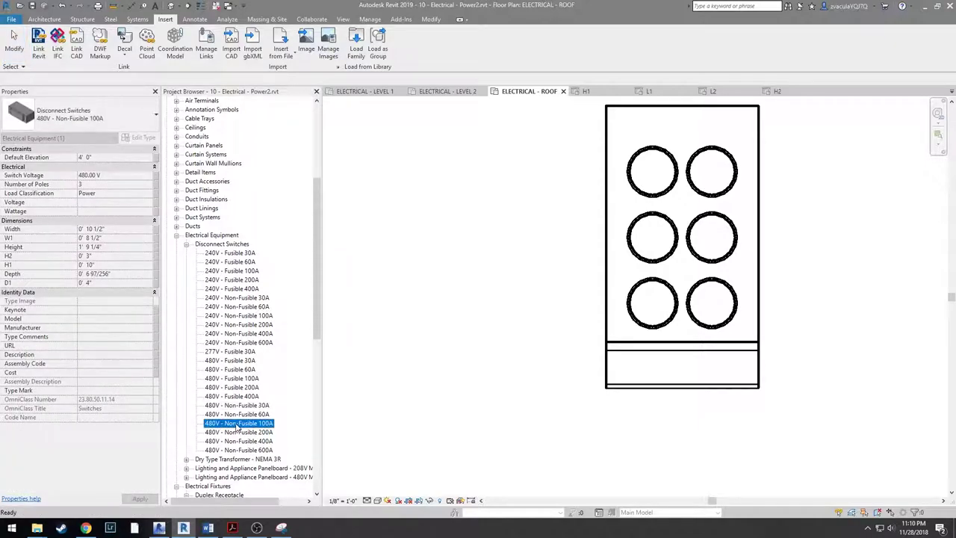
left_click_drag(237, 428, 570, 324)
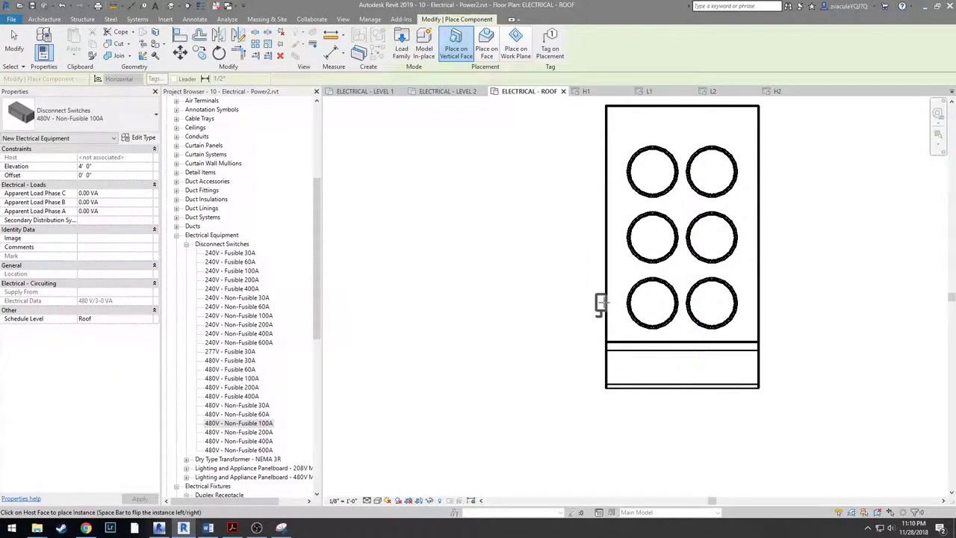
left_click(602, 302)
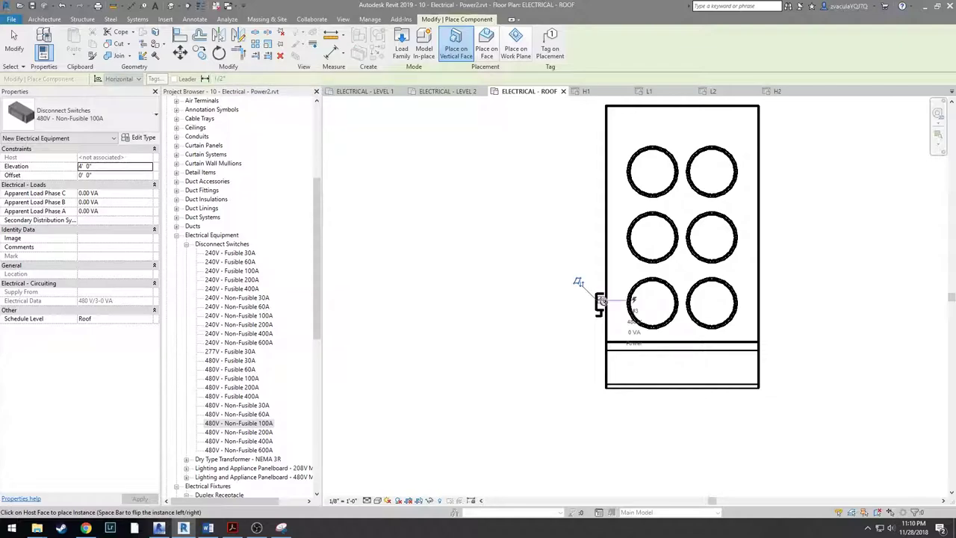
key("Escape")
- Set the rooftop air handling unit's apparent load to 49883 VA
scroll(567, 319, "down", 3)
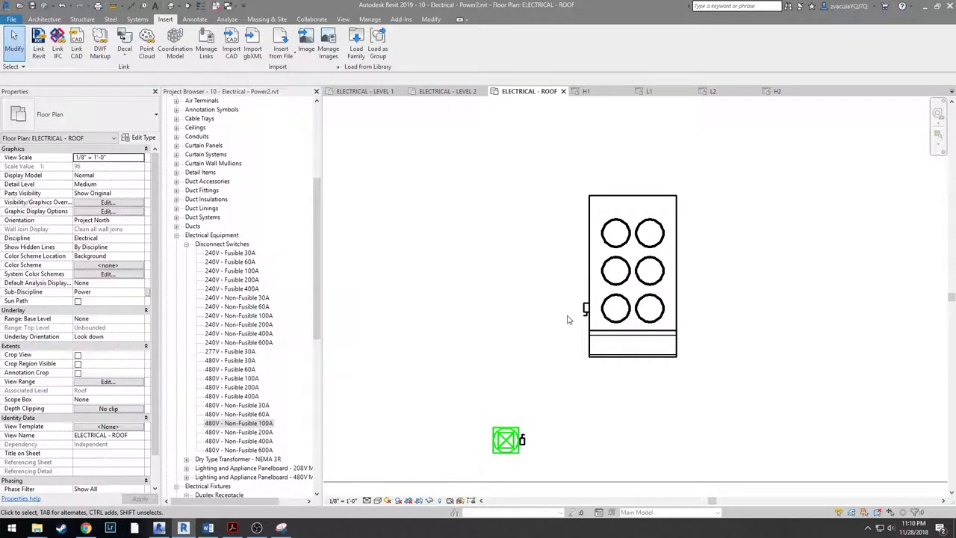
scroll(620, 261, "up", 1)
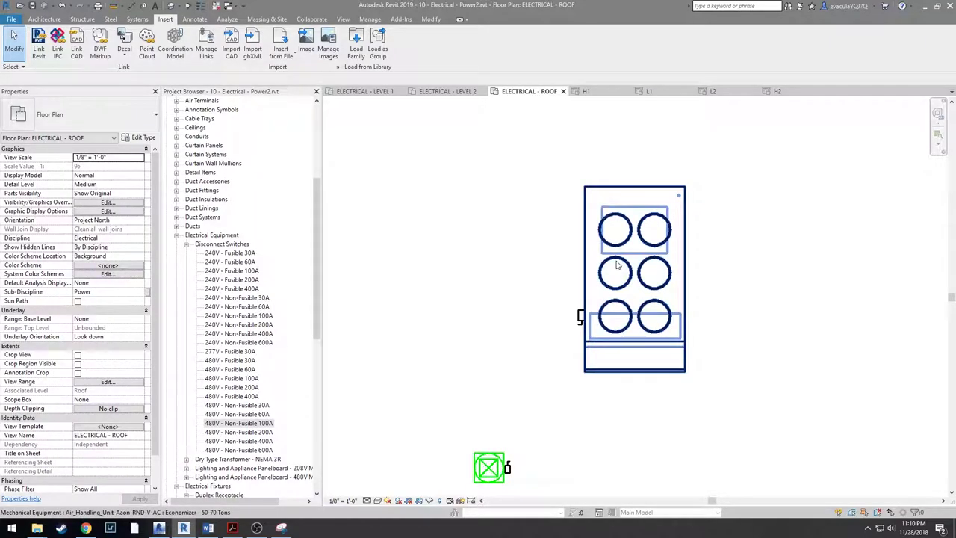
left_click(618, 265)
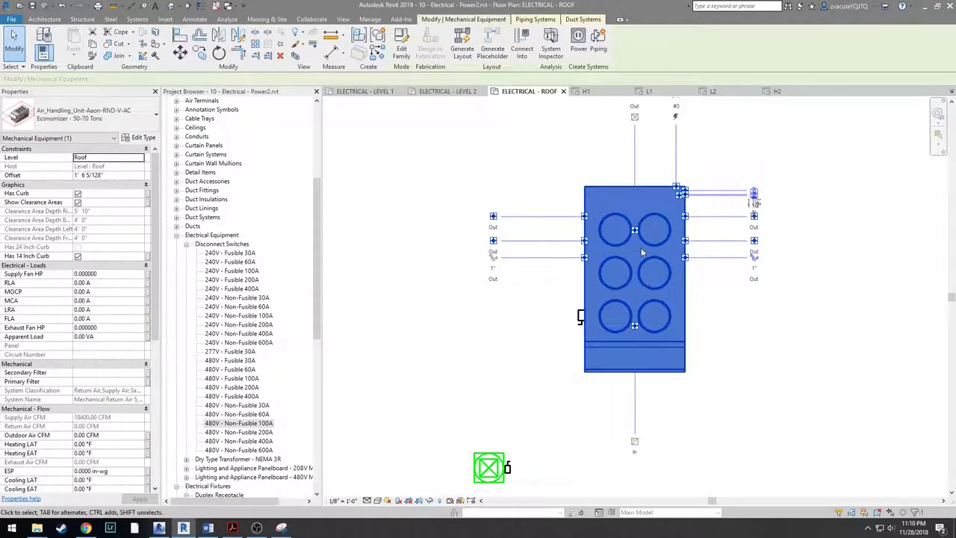
left_click(109, 336)
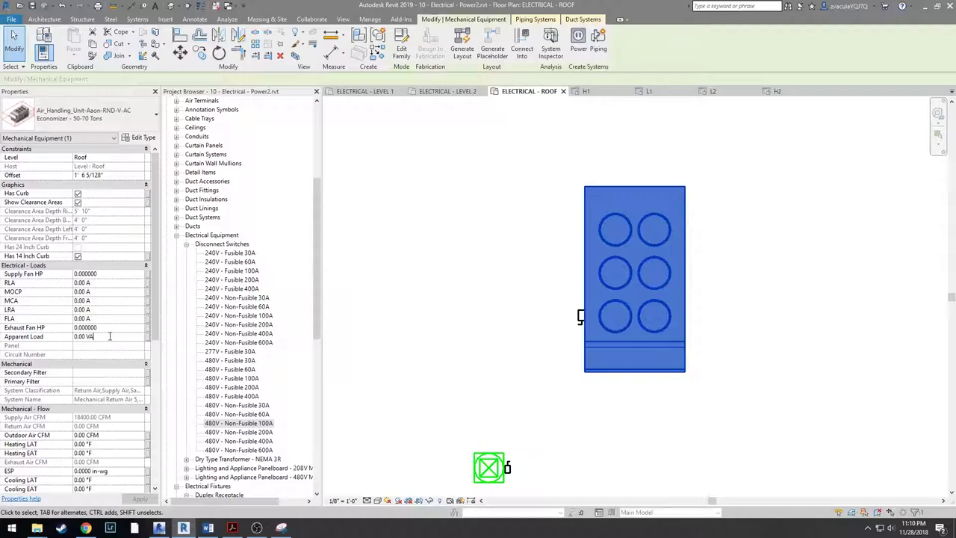
left_click_drag(110, 336, 43, 332)
type("49883")
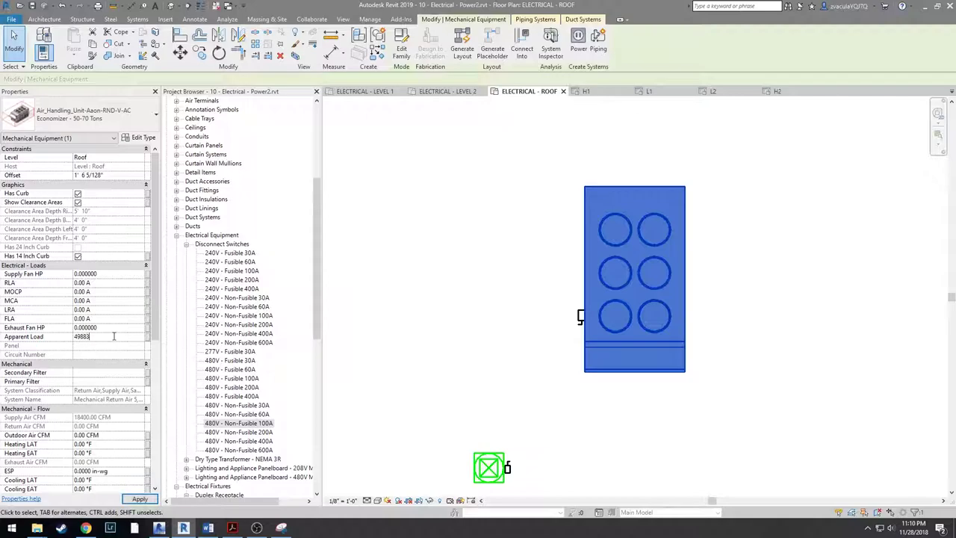
key("Return")
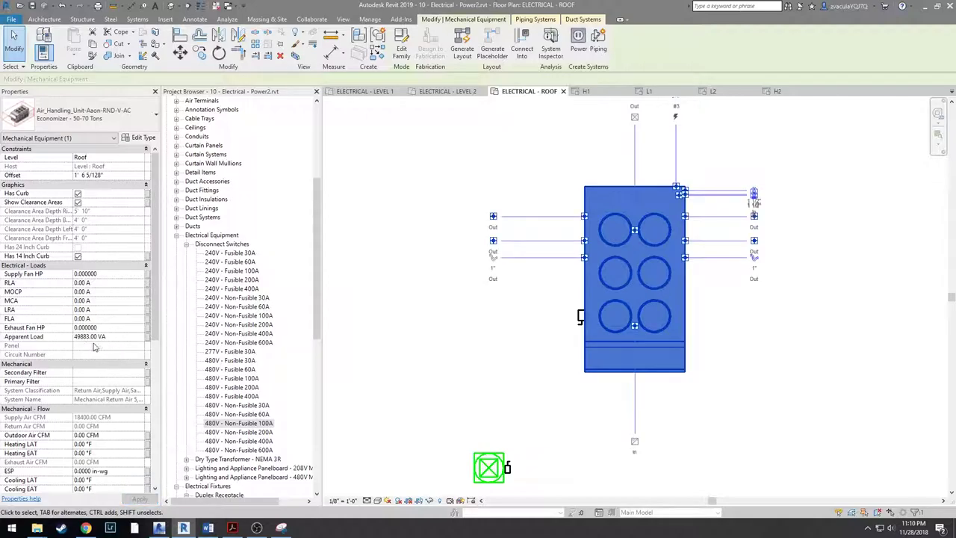
- Check the available circuit slots in the panel H2 schedule and return to the ELECTRICAL - ROOF plan
left_click(118, 337)
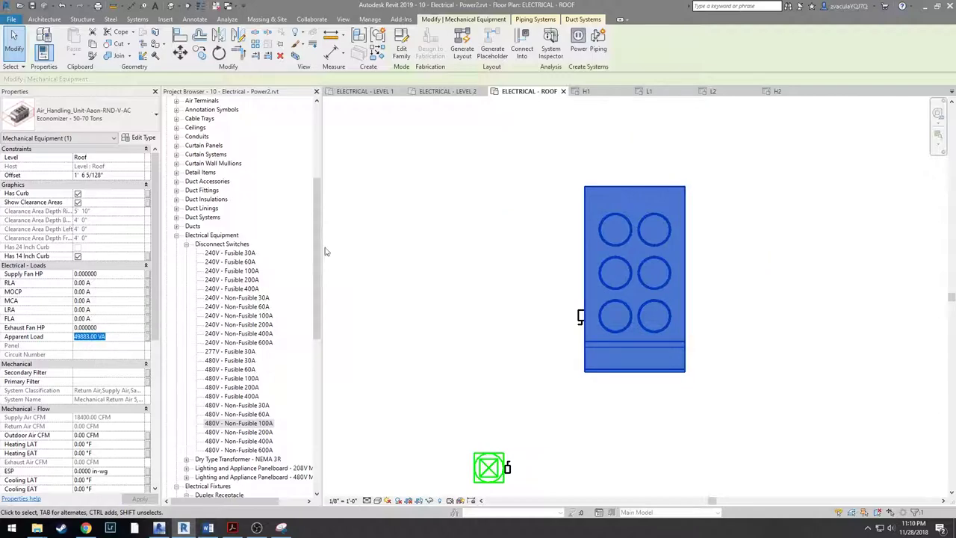
key("Return")
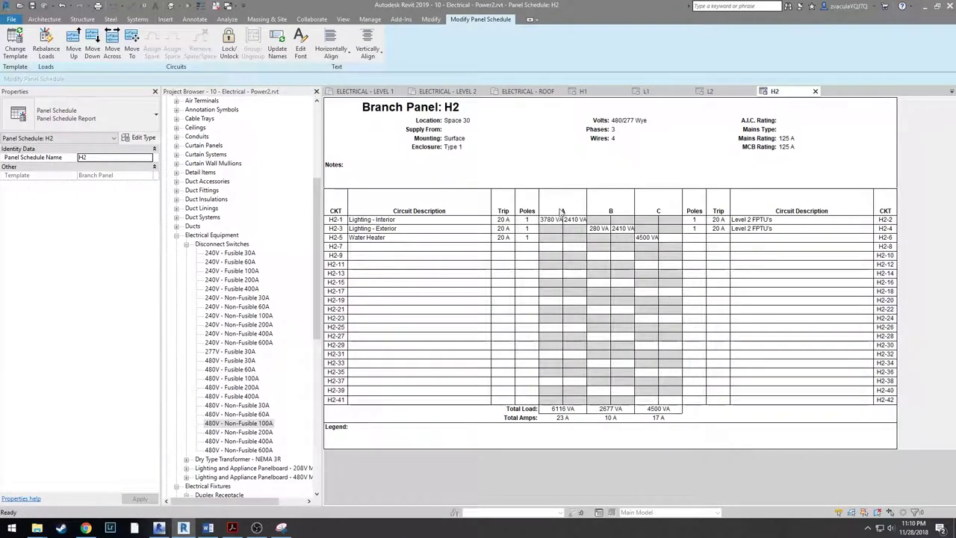
left_click(553, 247)
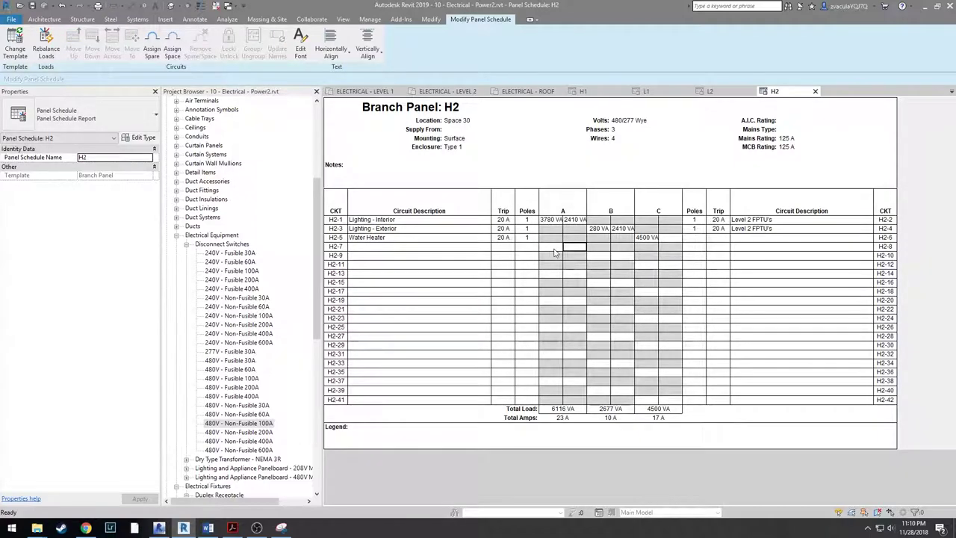
left_click(539, 92)
left_click(532, 163)
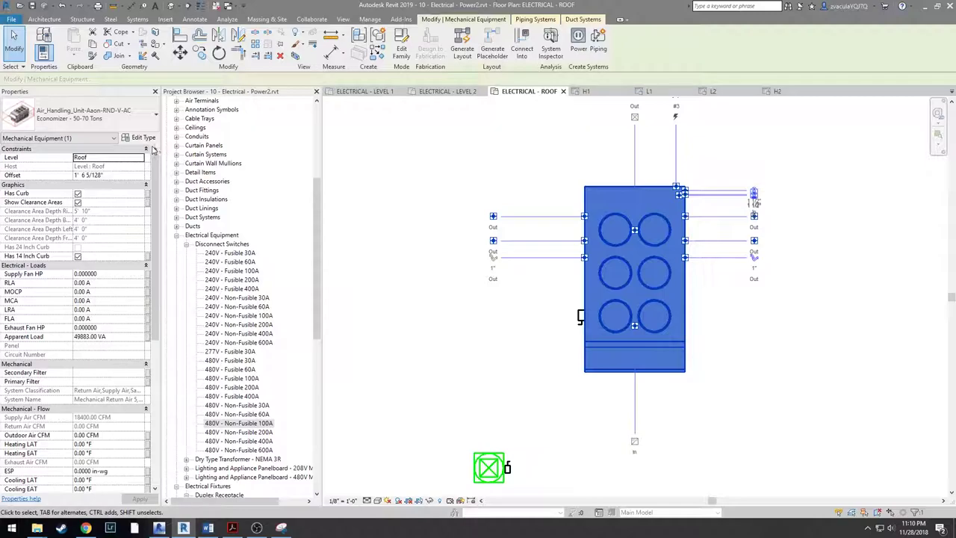
- Set the voltage in the air handling unit's type properties to 480 V
left_click(143, 138)
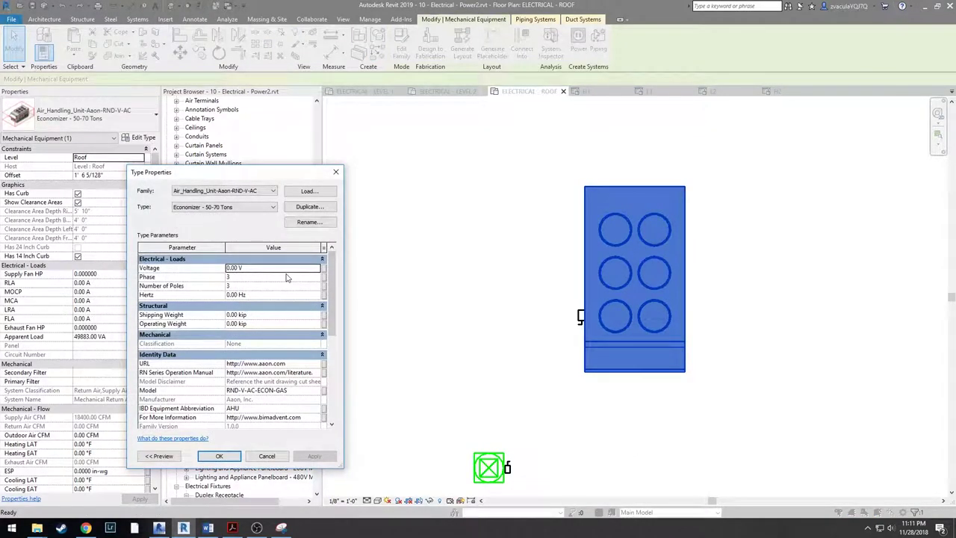
left_click(285, 268)
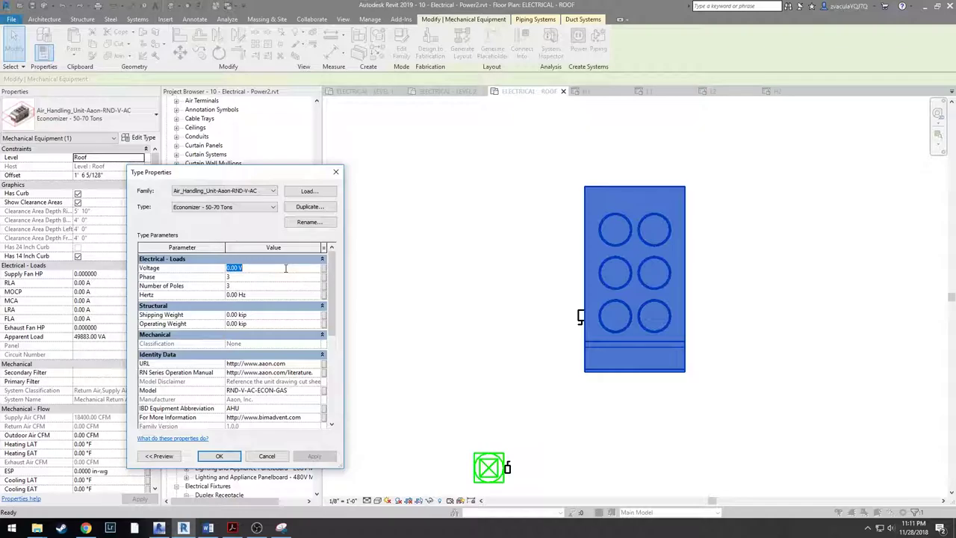
type("480")
key("Return")
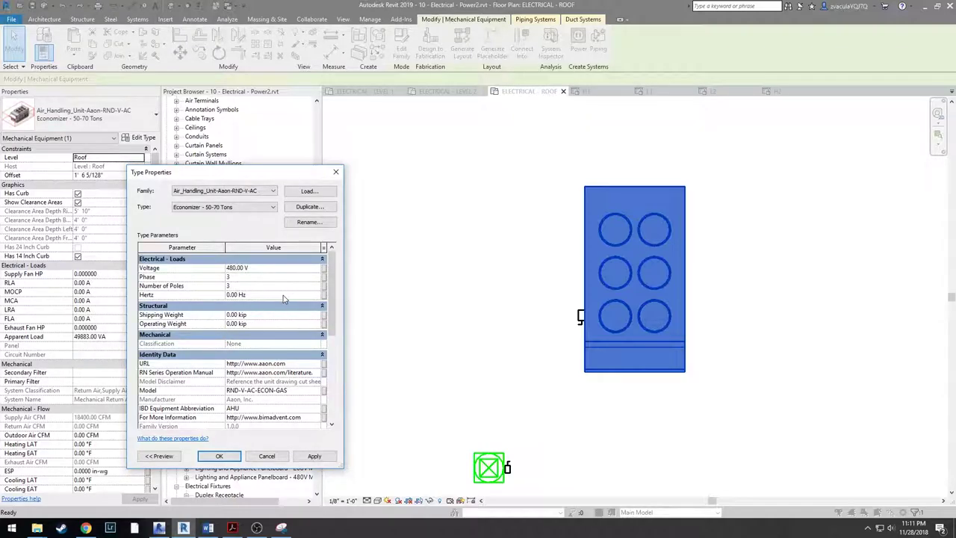
left_click(231, 458)
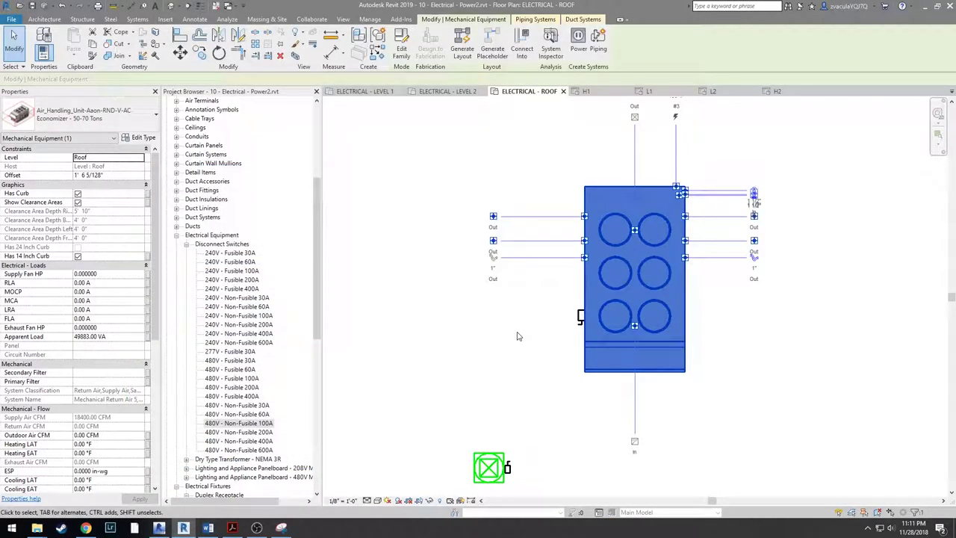
- Create a power circuit on panel H2 for the air handling unit together with its 100A disconnect switch
left_click(580, 319, "ctrl")
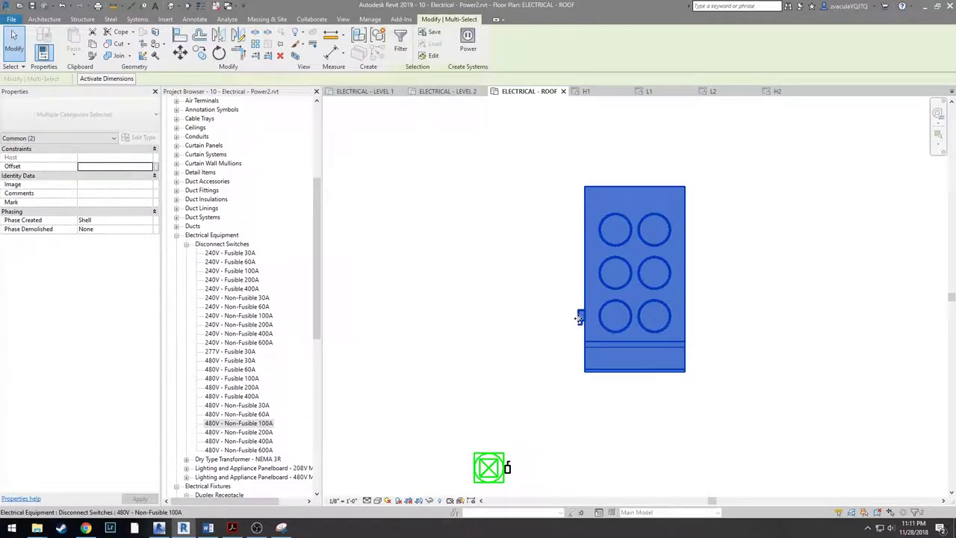
left_click(468, 41)
key("Escape")
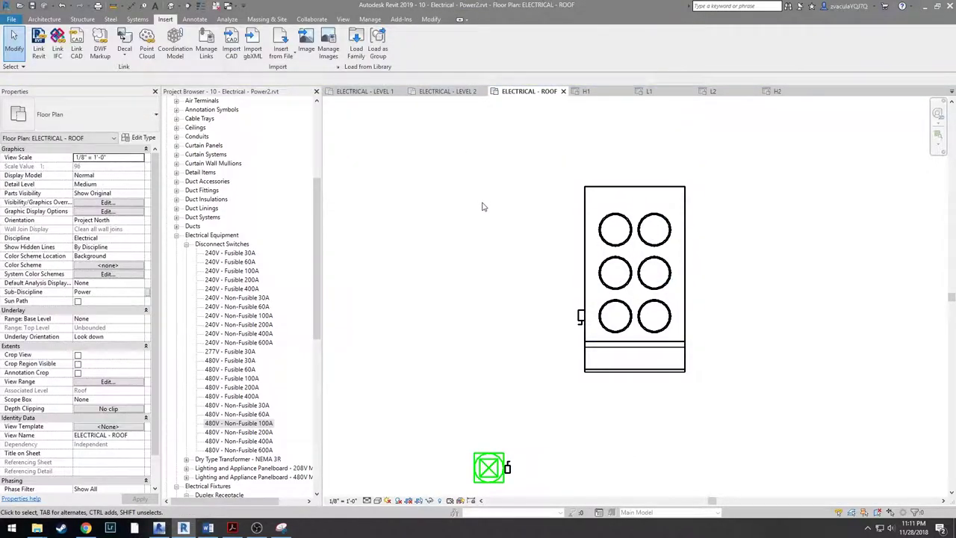
- Draw an arc wire home run from the air handling unit's disconnect switch toward the northwest
key("e")
key("w")
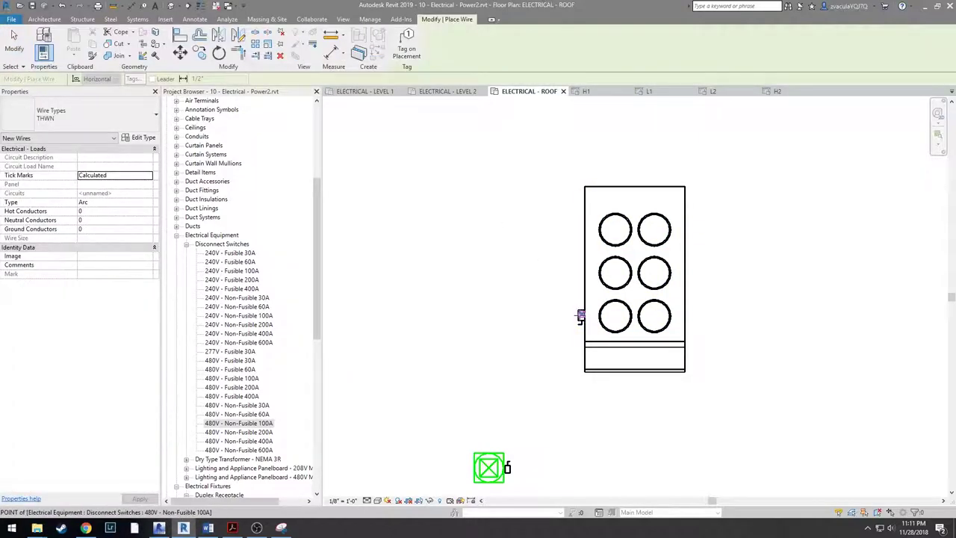
left_click(580, 317)
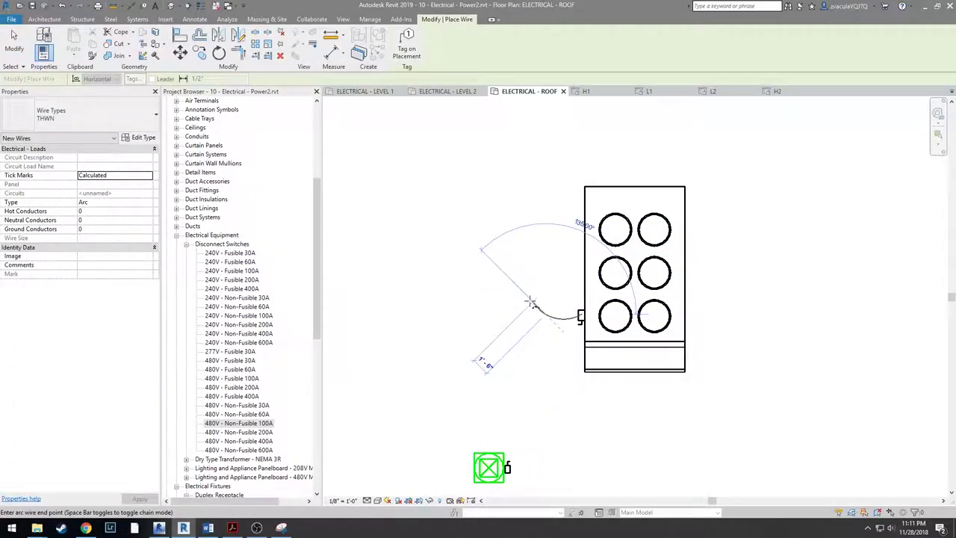
left_click(527, 297)
key("Escape")
- Tag the air handling unit's home run wire and position the tag just above its arrowhead
scroll(601, 326, "up", 2)
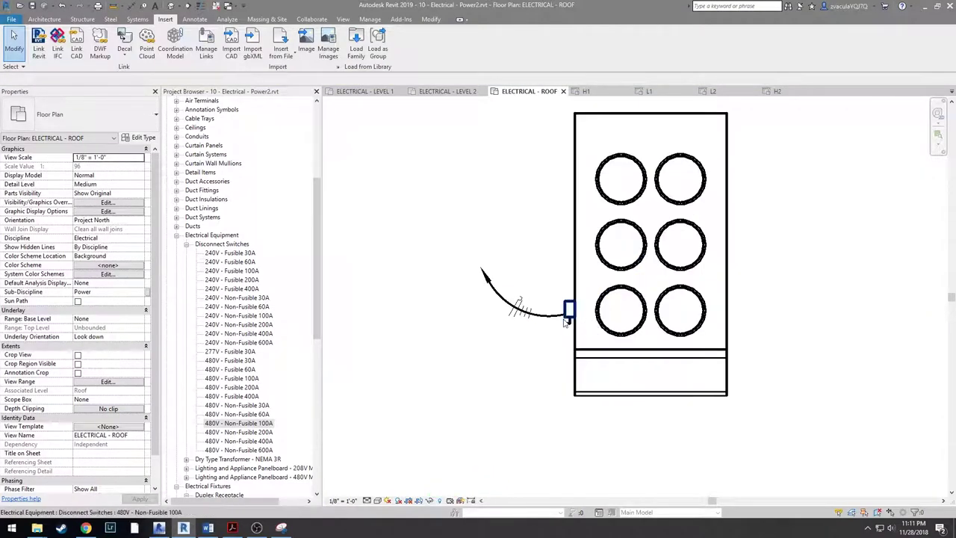
scroll(570, 312, "down", 2)
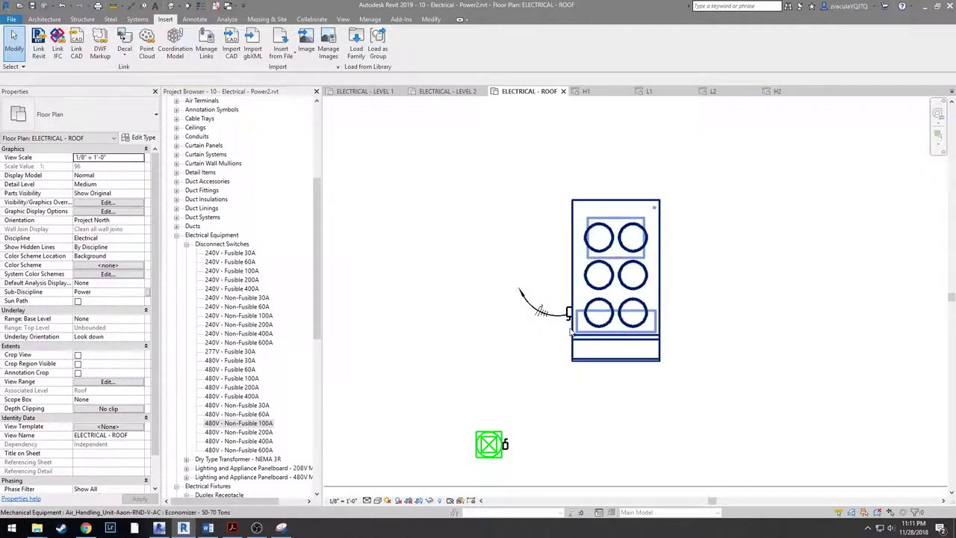
scroll(571, 322, "up", 2)
scroll(569, 299, "up", 1)
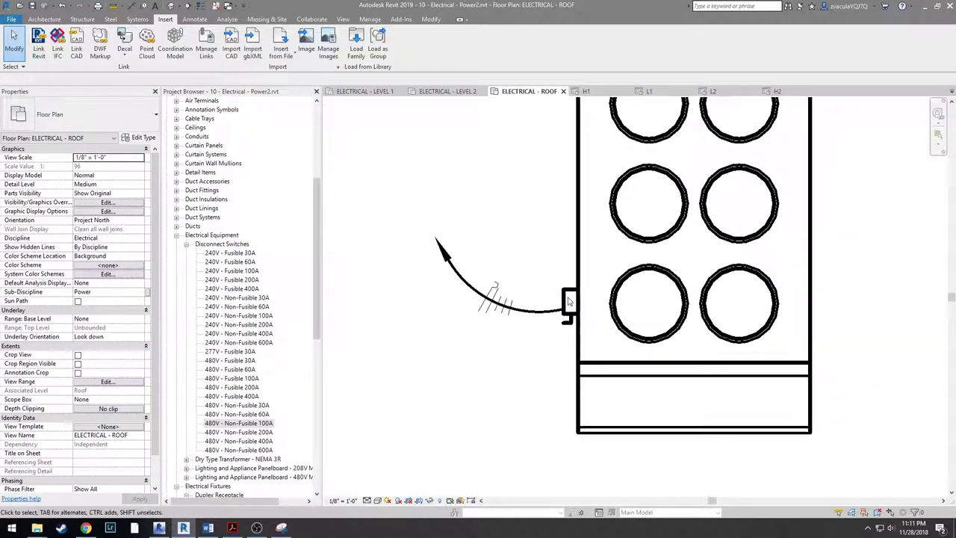
scroll(569, 299, "down", 2)
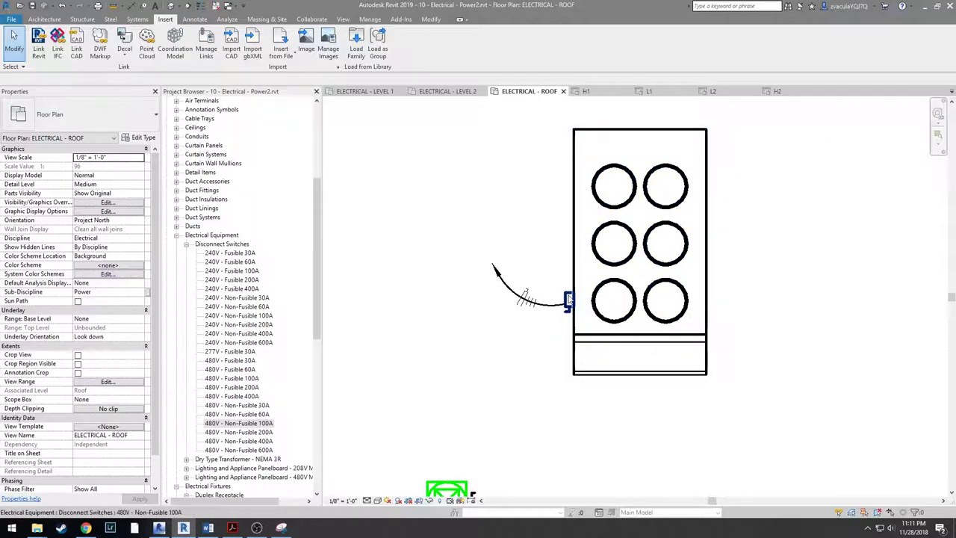
key("t")
key("g")
left_click(510, 291)
left_click_drag(529, 297, 492, 262)
key("Escape")
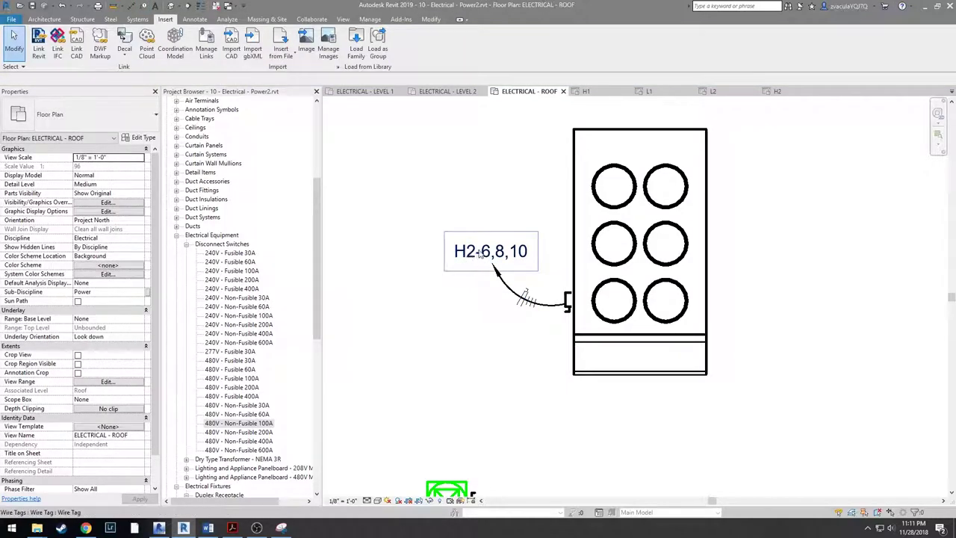
- Set the load name of the air handling unit's circuit to AHU
left_click(571, 277)
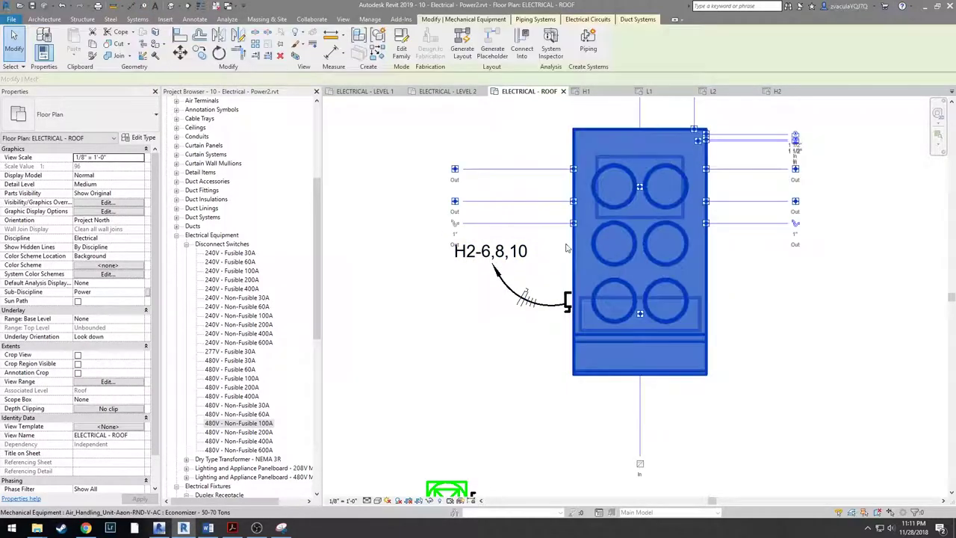
left_click(576, 20)
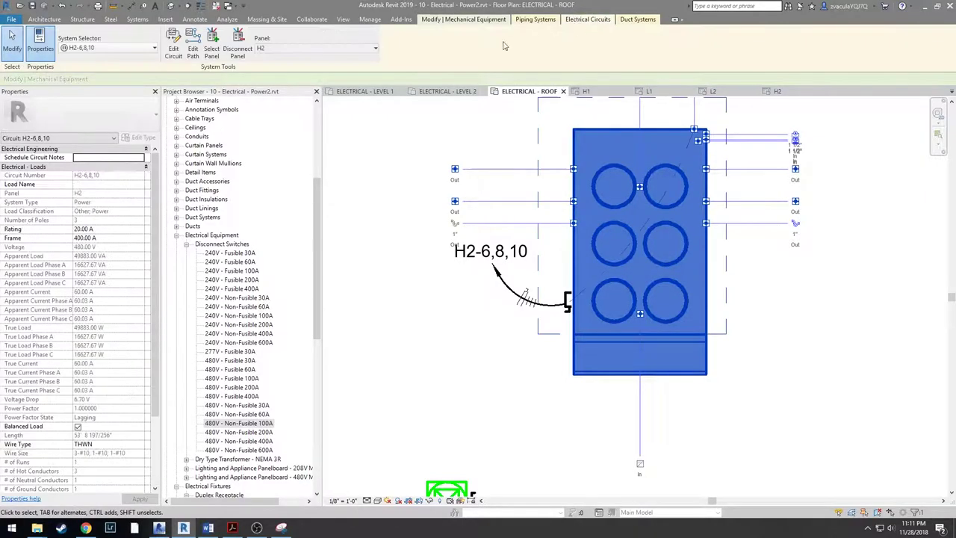
left_click(117, 183)
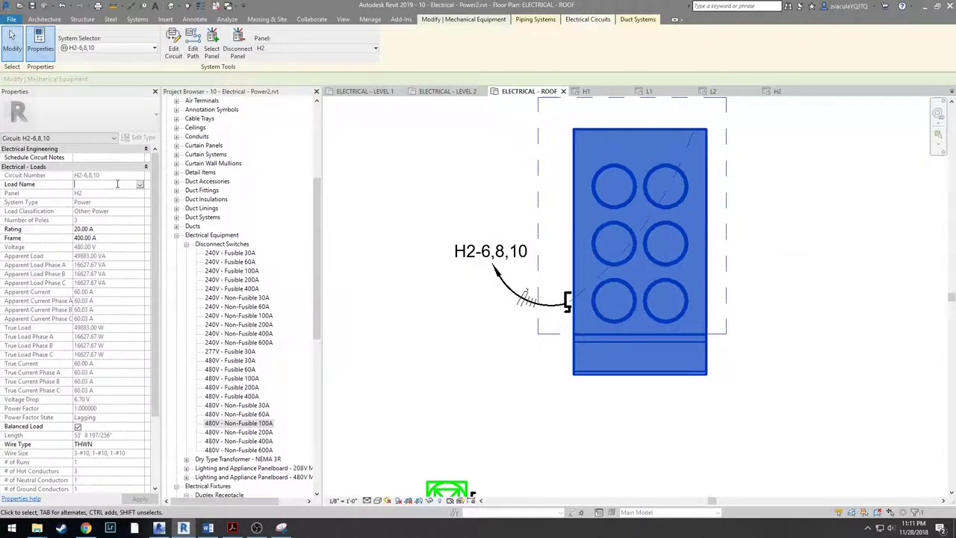
type("AHU")
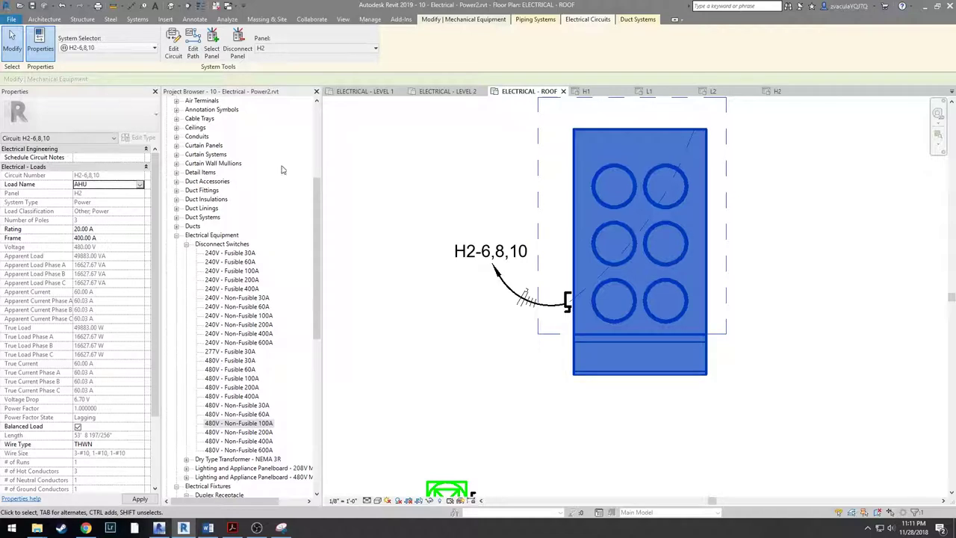
left_click(455, 398)
- Create a power circuit on panel H2 for the rooftop centrifugal fan together with its 30A disconnect switch
middle_click_drag(460, 404, 475, 281)
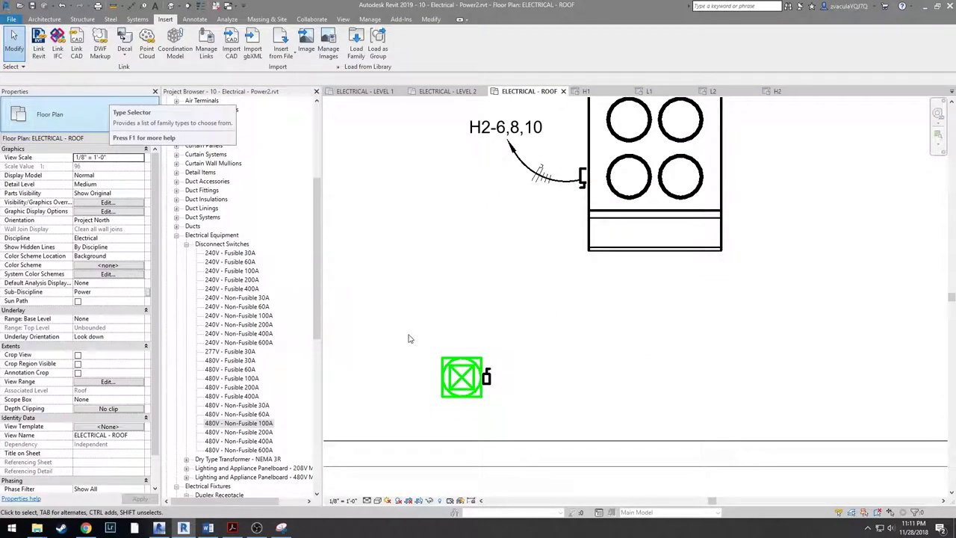
left_click(460, 376)
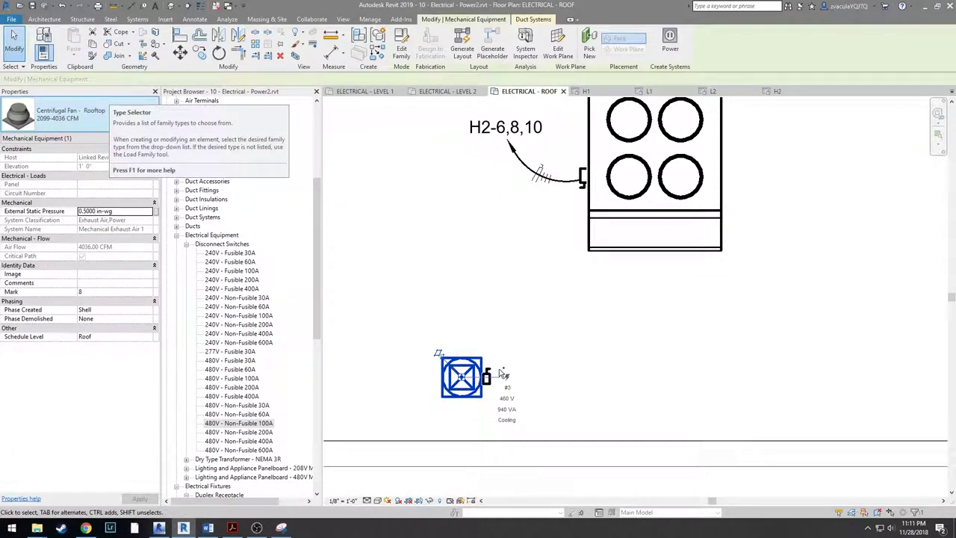
left_click(487, 373, "ctrl")
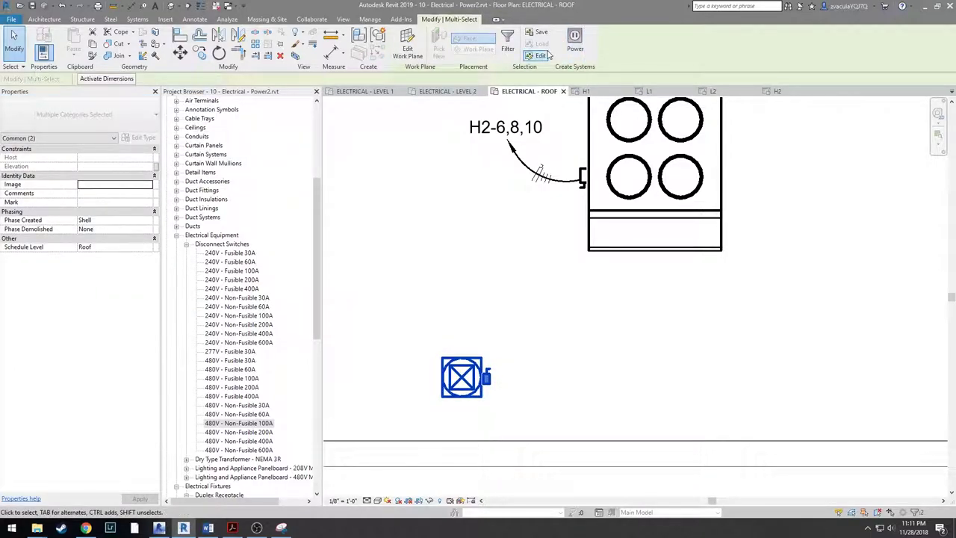
left_click(574, 54)
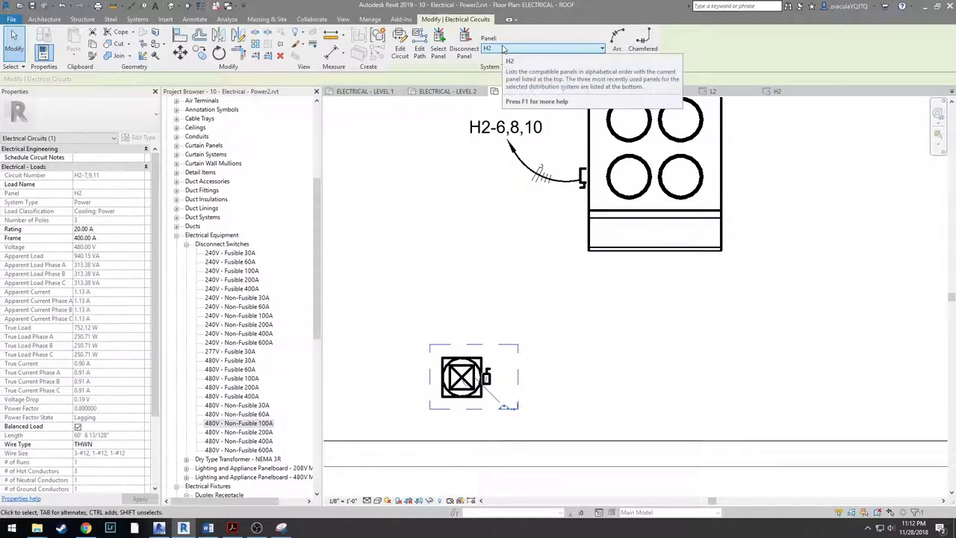
- Draw an arc wire home run from the rooftop exhaust fan's disconnect switch toward the northeast
key("e")
key("w")
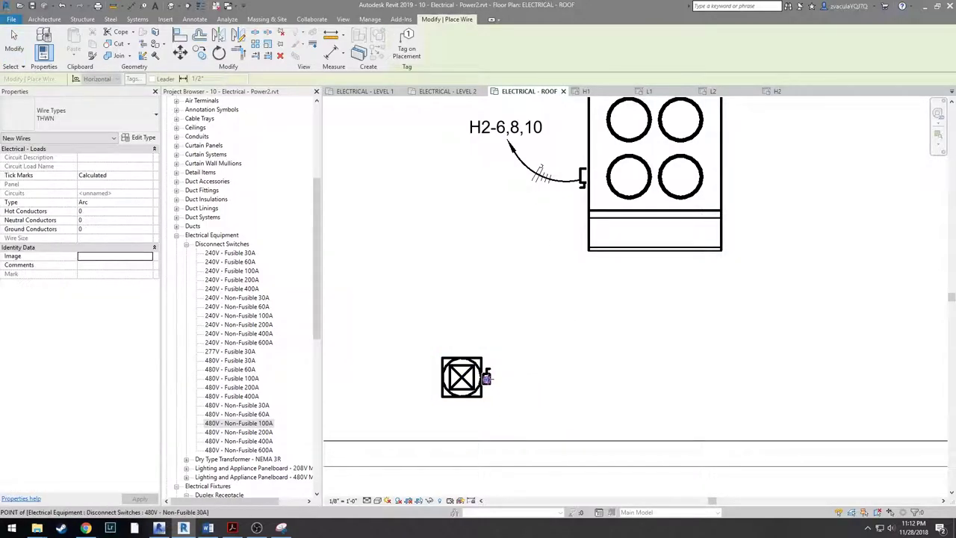
left_click(512, 379)
left_click(554, 343)
key("Escape")
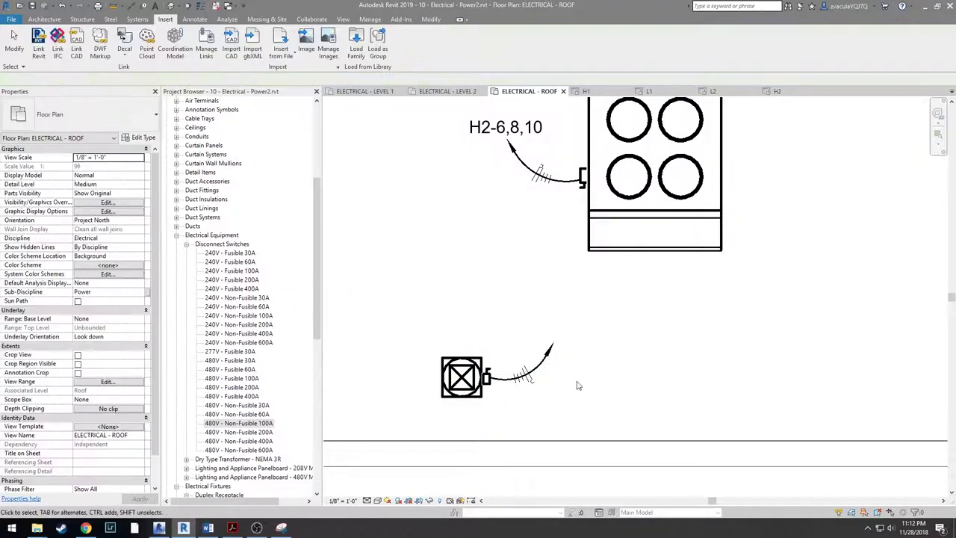
- Tag the exhaust fan's home run wire and position the tag just above its arrowhead
key("t")
key("g")
left_click(523, 376)
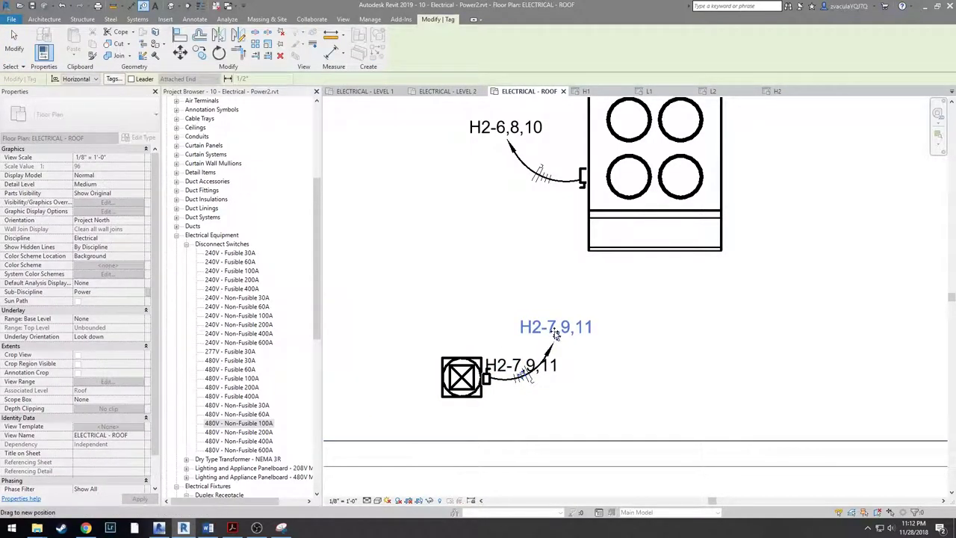
left_click_drag(553, 337, 553, 337)
key("Escape")
- Set the load name of the rooftop fan's circuit to Exhaust Fan
left_click(462, 376)
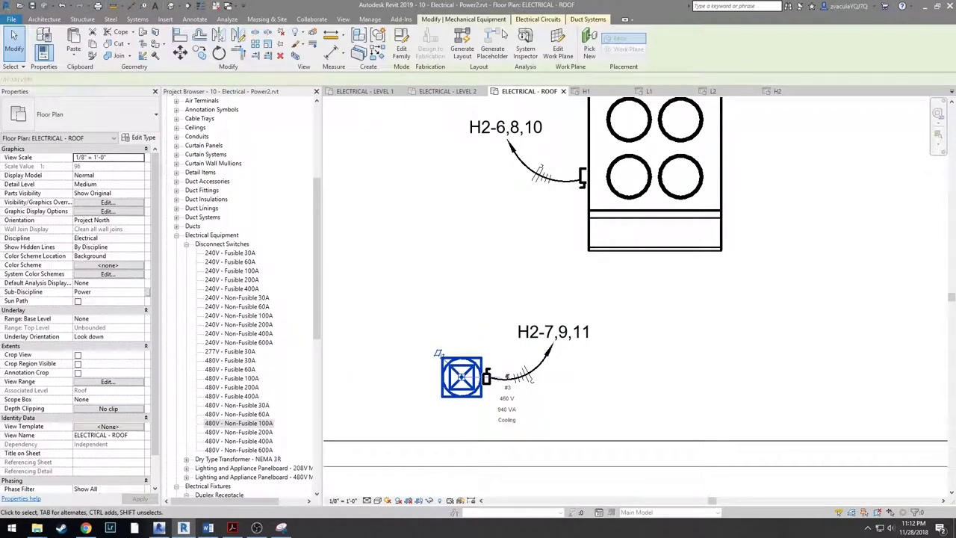
left_click(533, 20)
left_click(89, 184)
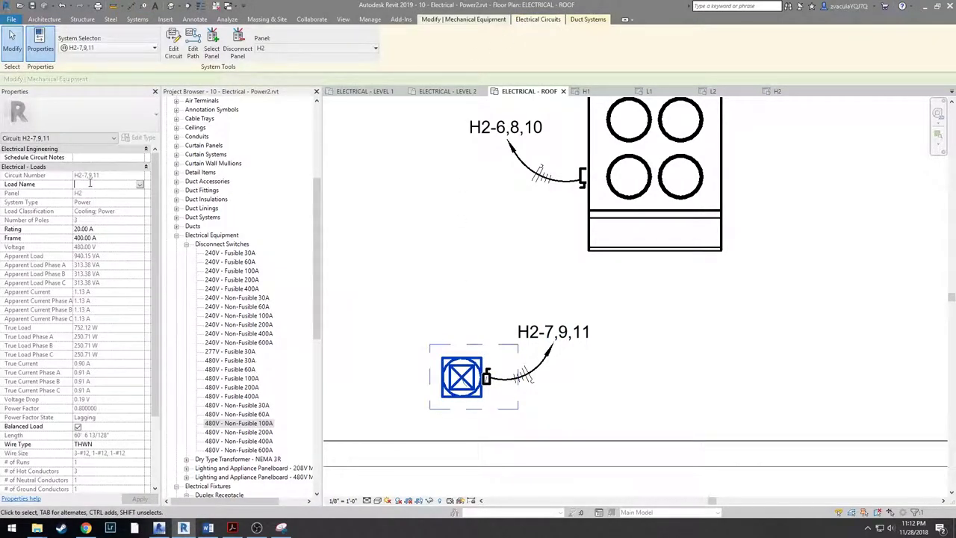
type("Exha")
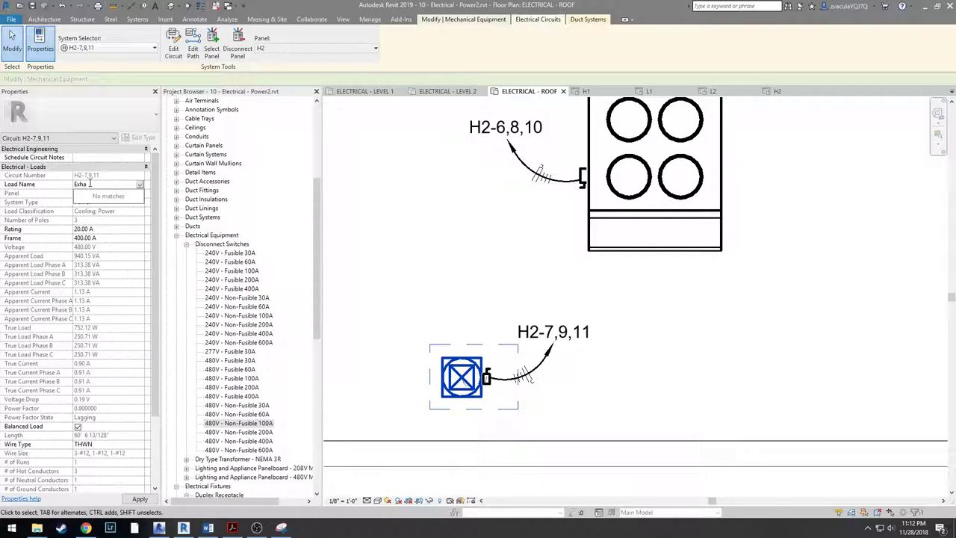
type("ust Fan")
key("Return")
left_click(463, 246)
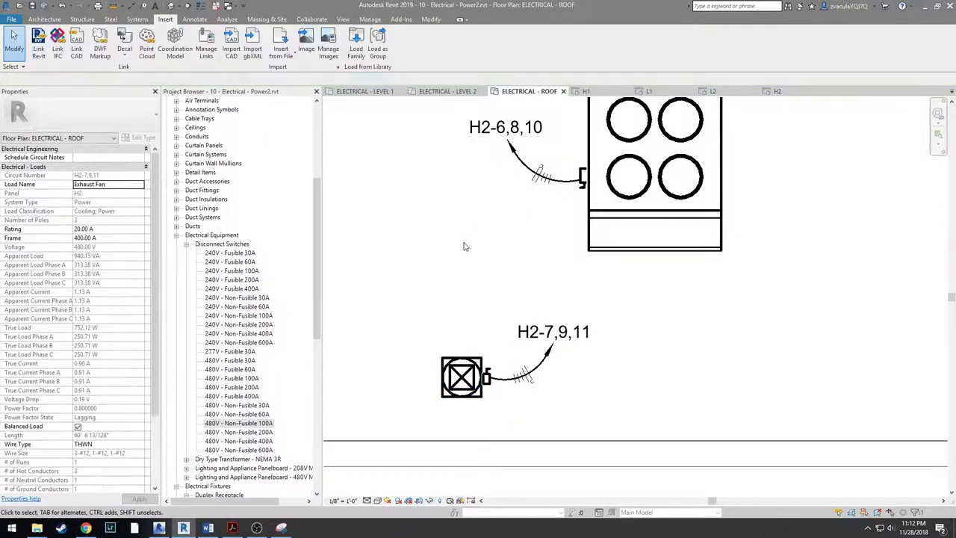
- In the panel H2 schedule, set the AHU circuit's trip rating to 100 A
left_click_drag(318, 223, 333, 176)
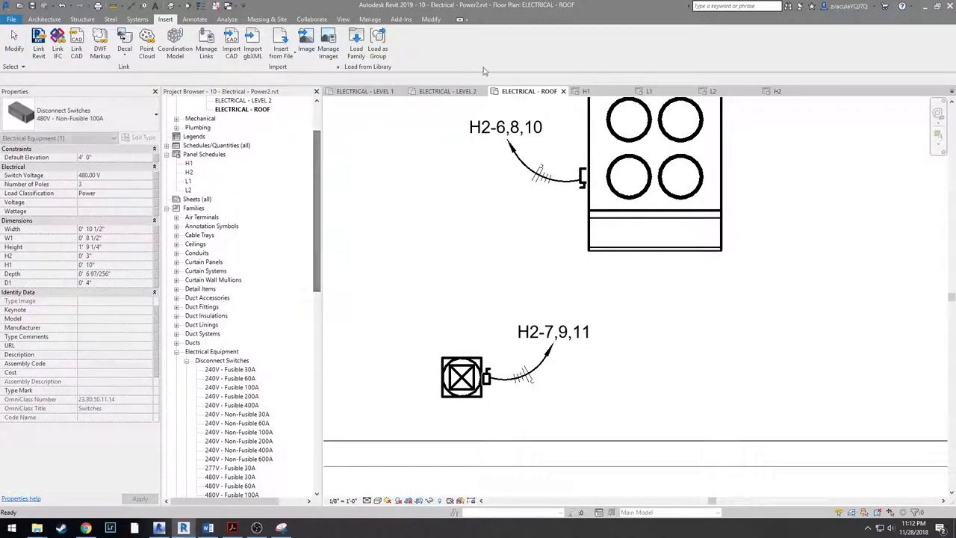
left_click(777, 91)
left_click(767, 237)
left_click(413, 246)
left_click(762, 239)
left_click(461, 250)
left_click(460, 251)
left_click(757, 240)
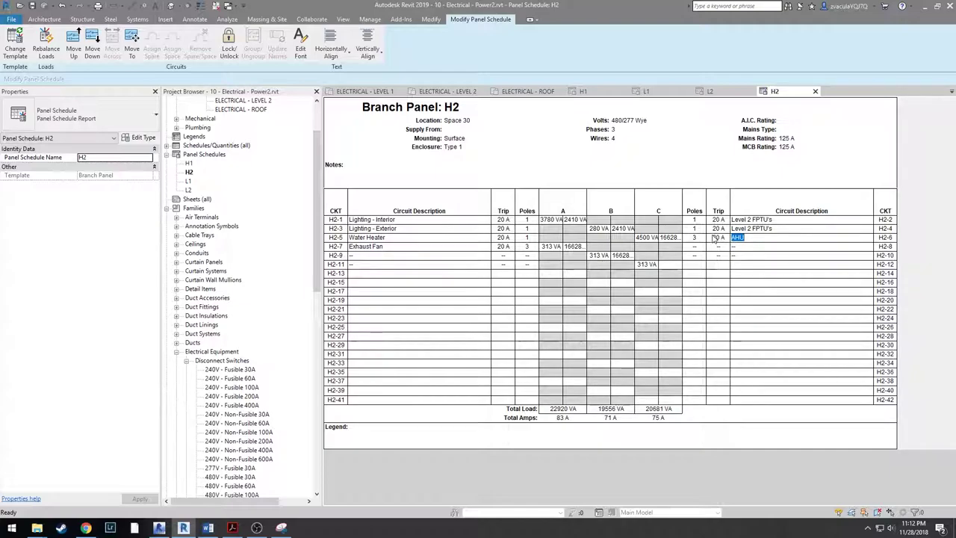
left_click(714, 238)
type("100")
key("Return")
left_click(734, 237)
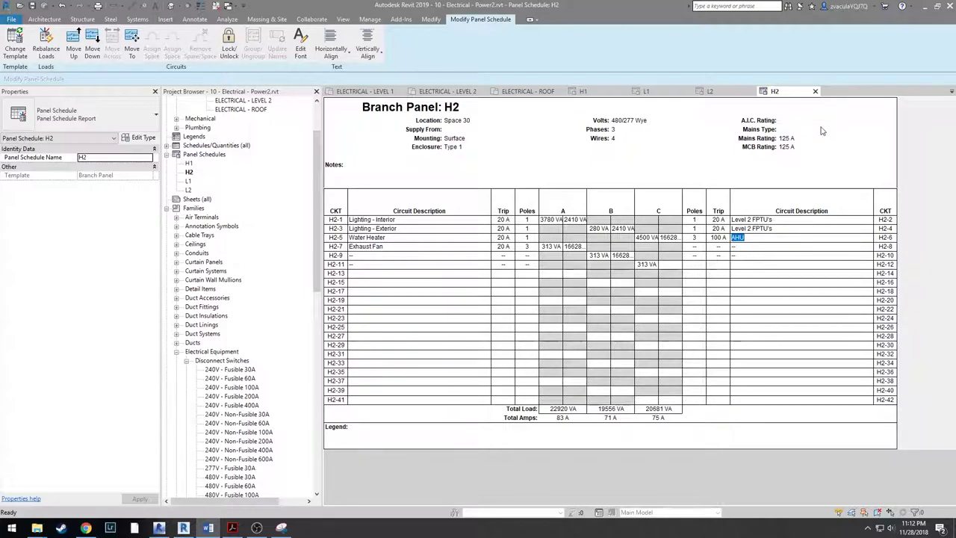
left_click(794, 131)
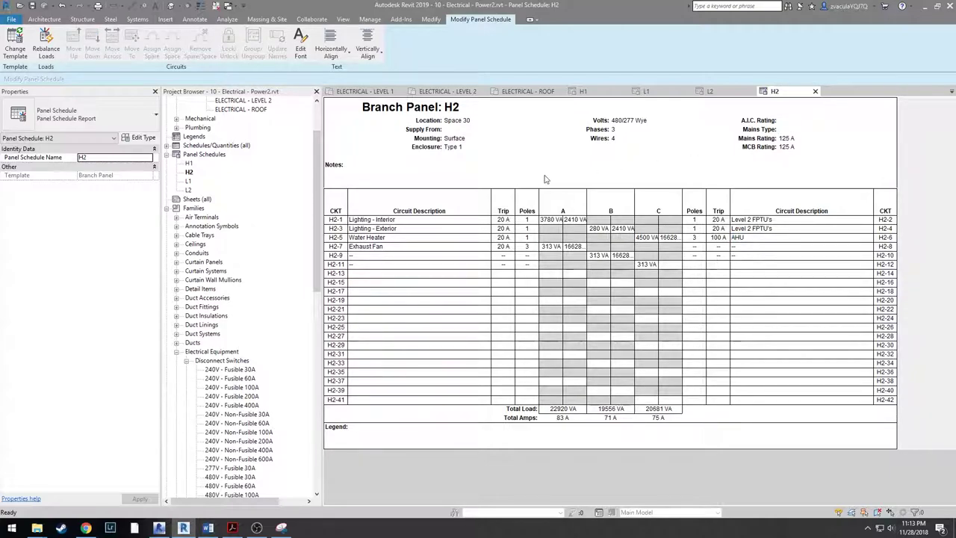
- In the panel L1 schedule, set the A.I.C. rating to 10KAIC and the mains type to MCB
double_click(187, 183)
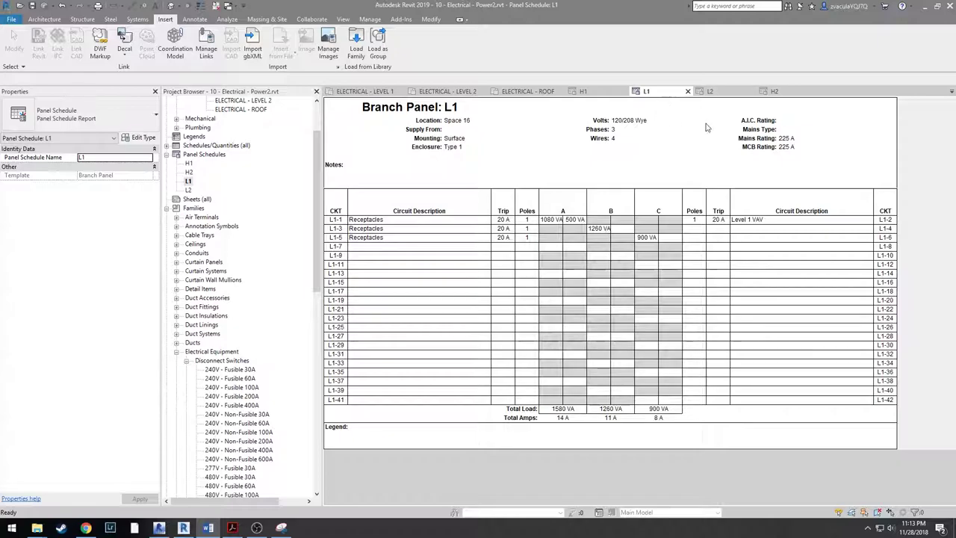
left_click(798, 123)
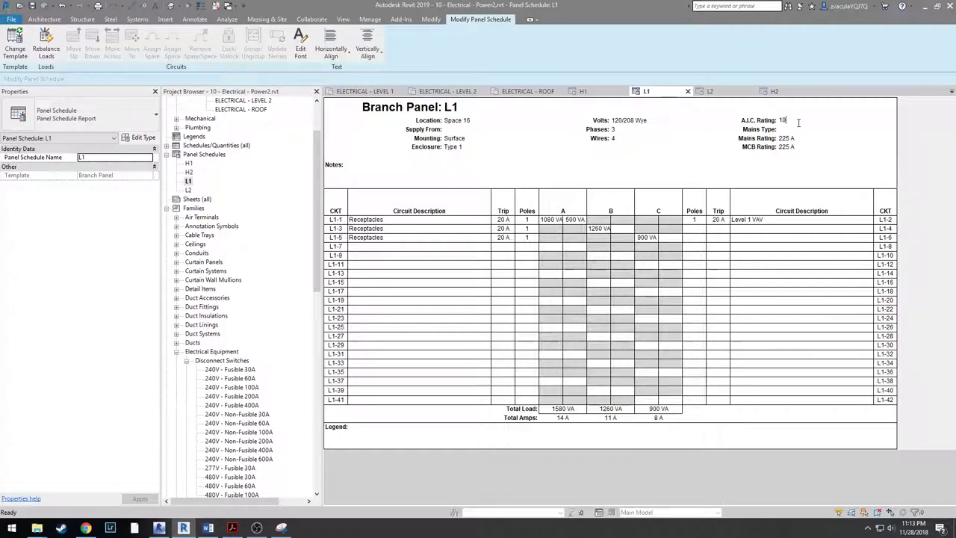
type("10KAIC")
key("Return")
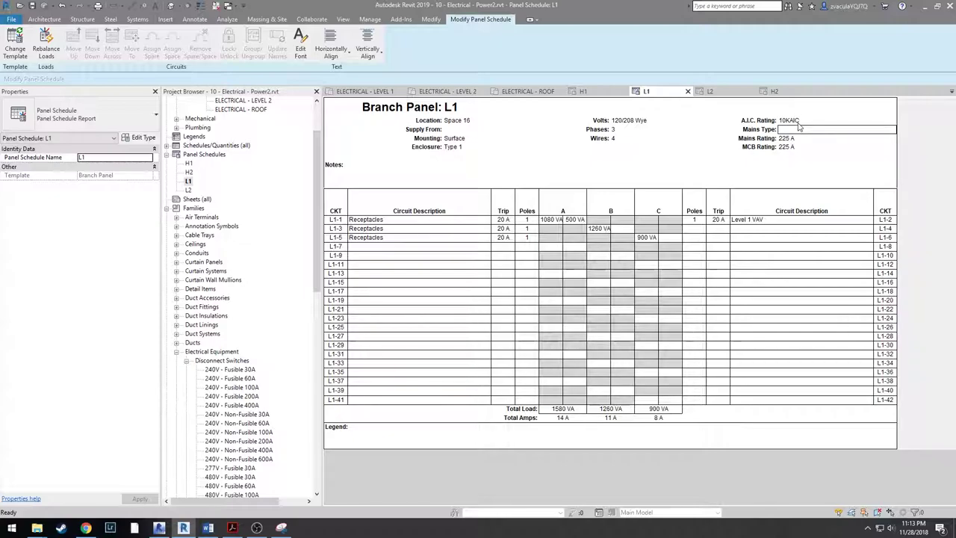
type("M")
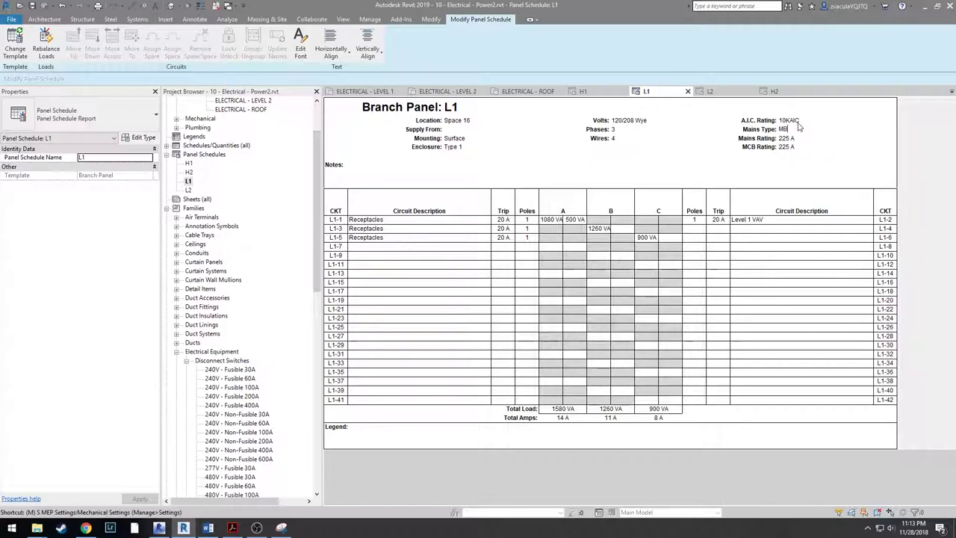
type("CB")
key("Return")
key("Return")
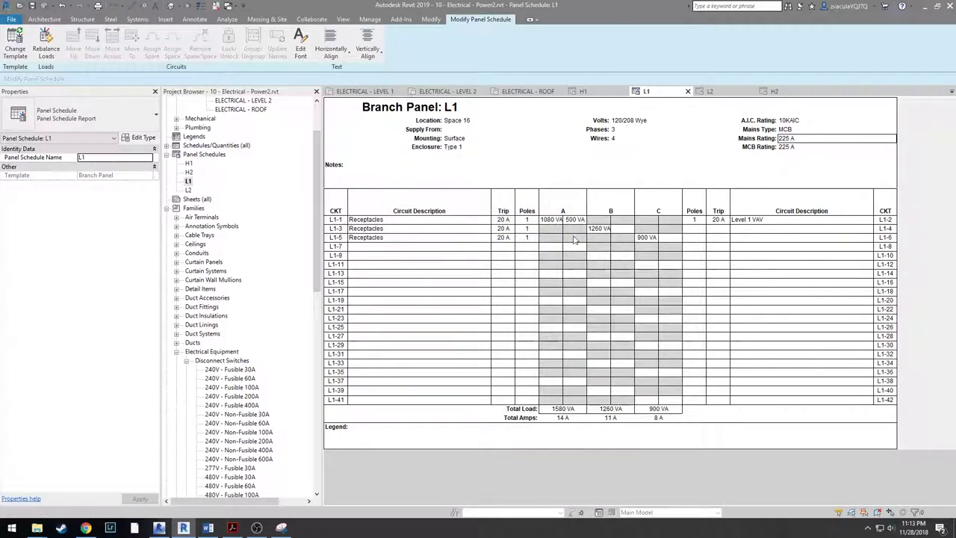
- Assign spares to all empty circuits of panel L1, L1-7 to L1-41 and L1-4 to L1-42
left_click(390, 247)
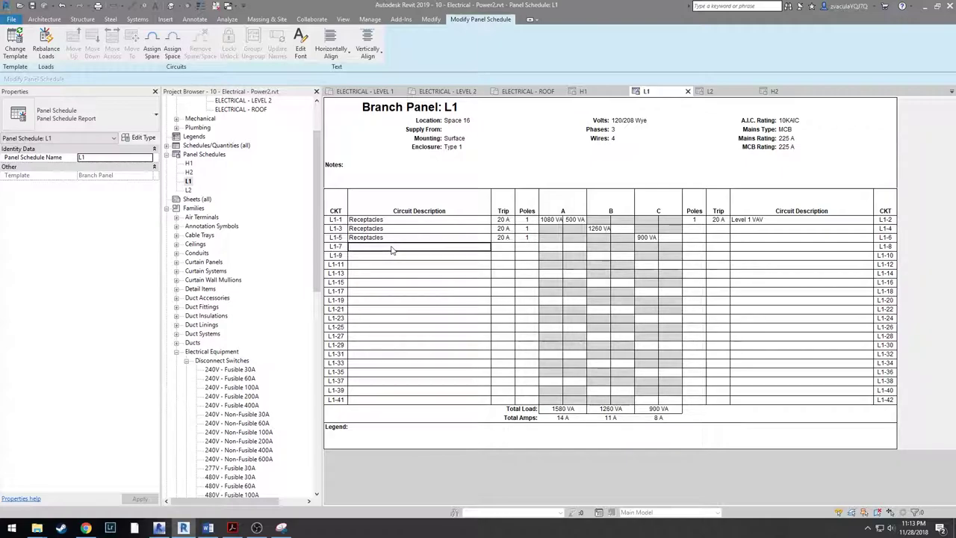
left_click_drag(391, 250, 386, 403)
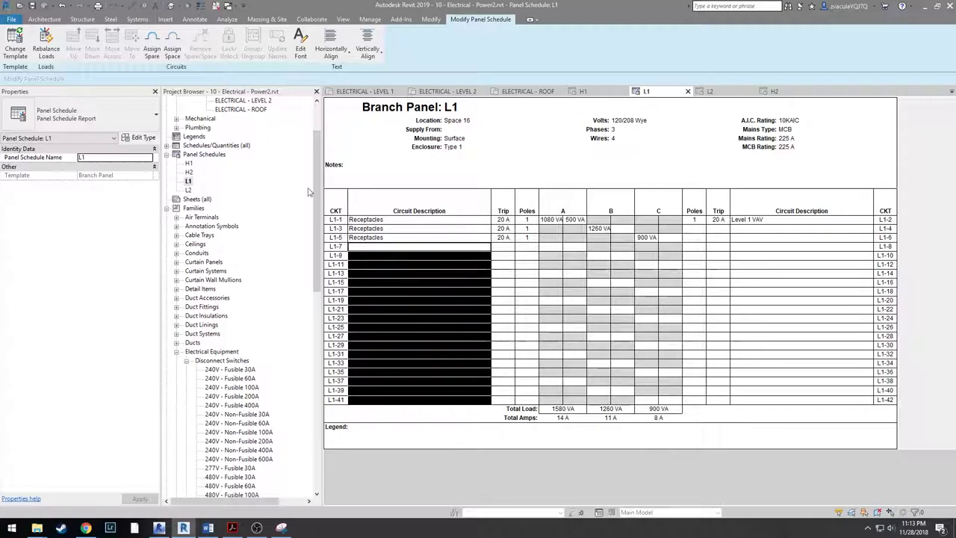
left_click(153, 54)
left_click(761, 231)
left_click_drag(761, 237, 762, 403)
left_click(154, 54)
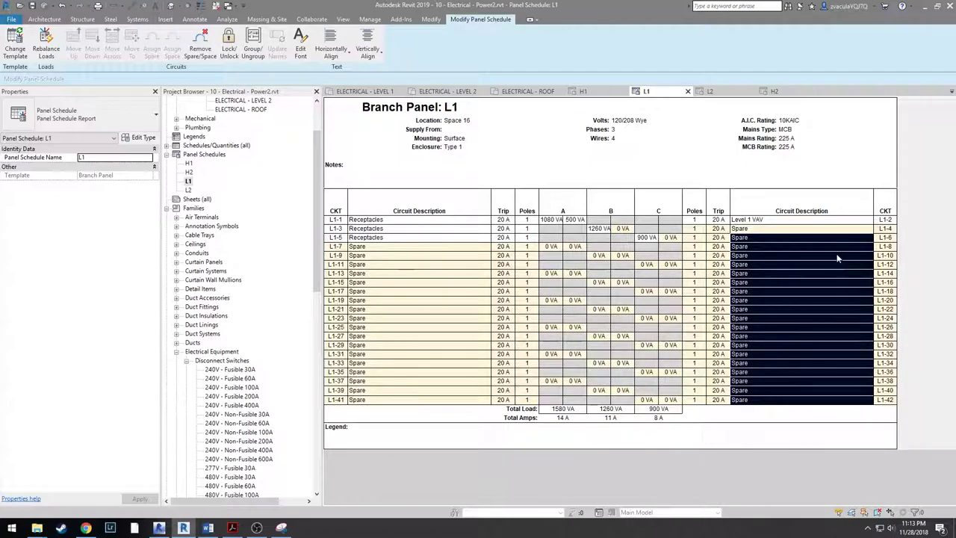
- In the panel L2 schedule, set the A.I.C. rating to 10KAIC and the mains type to MCB
left_click(188, 190)
double_click(188, 190)
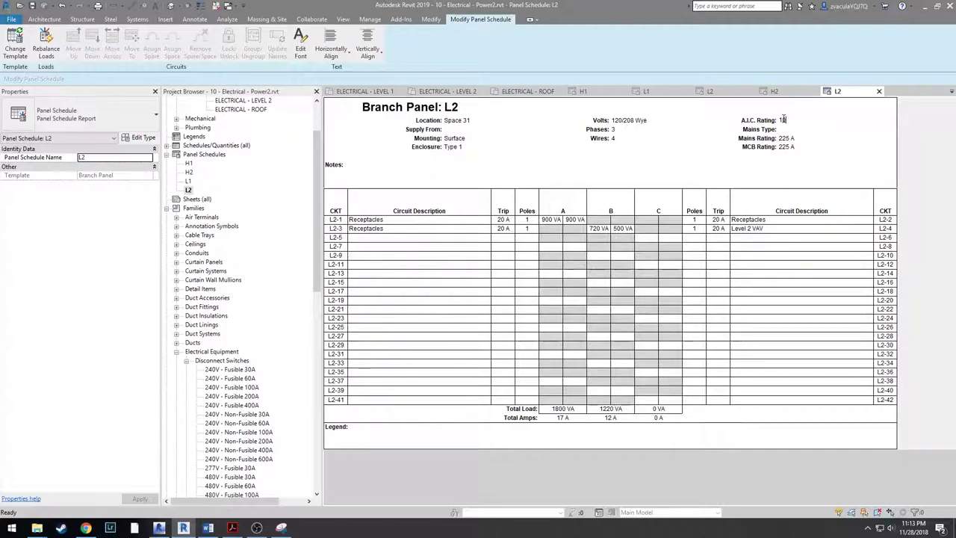
key("Return")
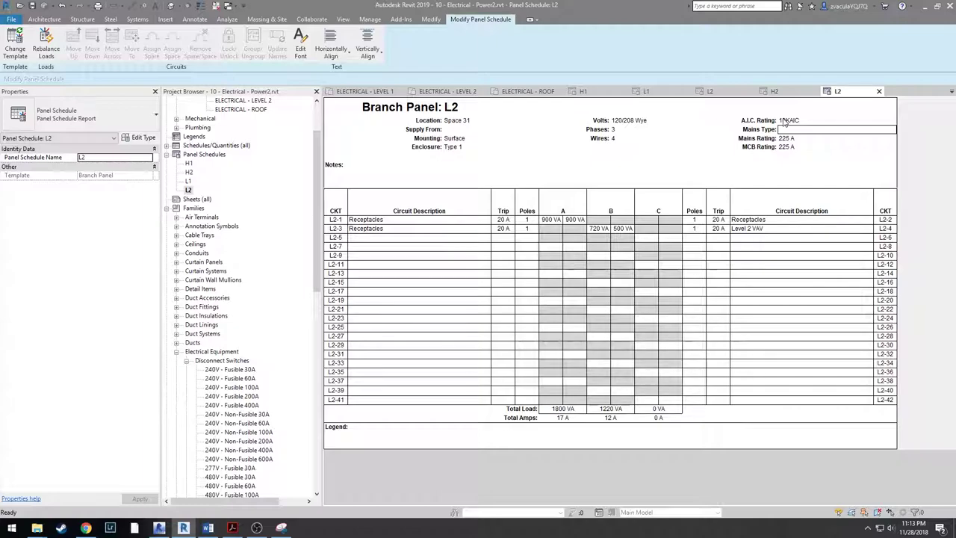
type("MCB")
key("Return")
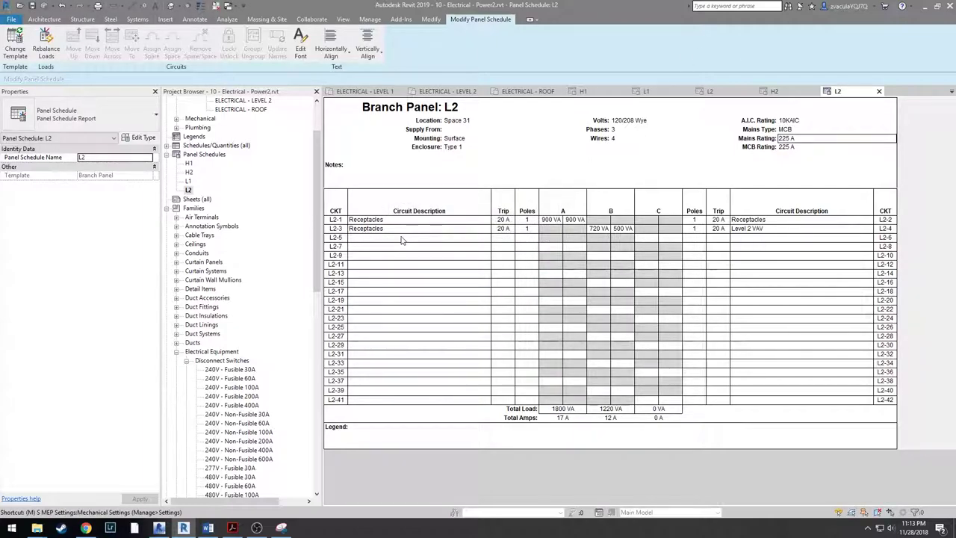
- Move the Receptacles circuit from slot L2-2 to L2-5 and the Level 2 VAV circuit up to L2-2
left_click(751, 219)
left_click(132, 38)
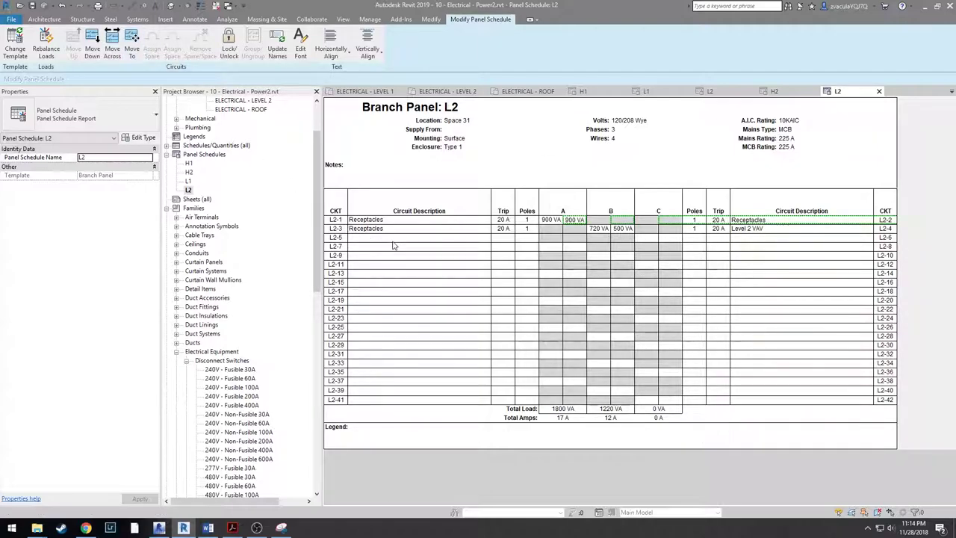
left_click(398, 239)
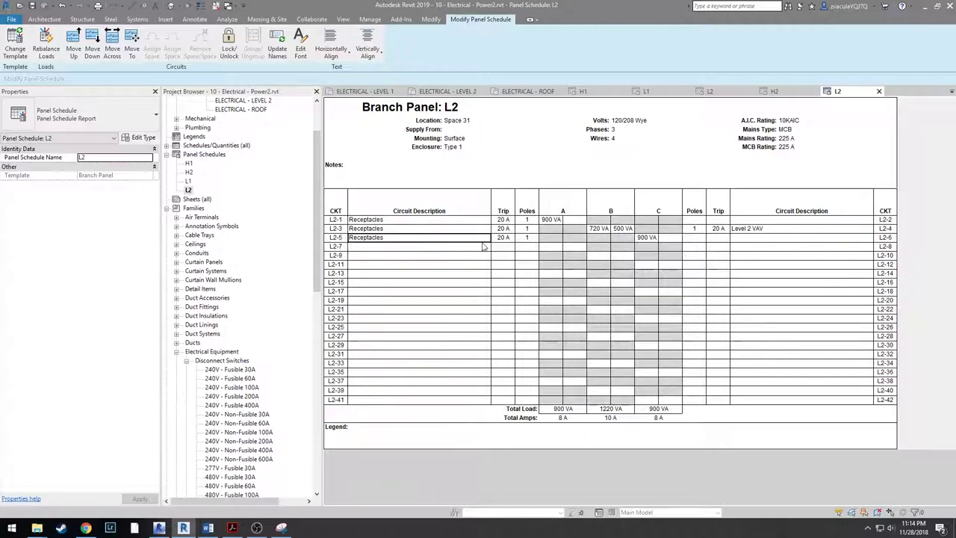
left_click(747, 227)
left_click(73, 39)
- Assign spares to all empty circuits of panel L2, L2-7 to L2-41 and L2-4 to L2-42
left_click_drag(419, 247, 375, 403)
left_click(151, 49)
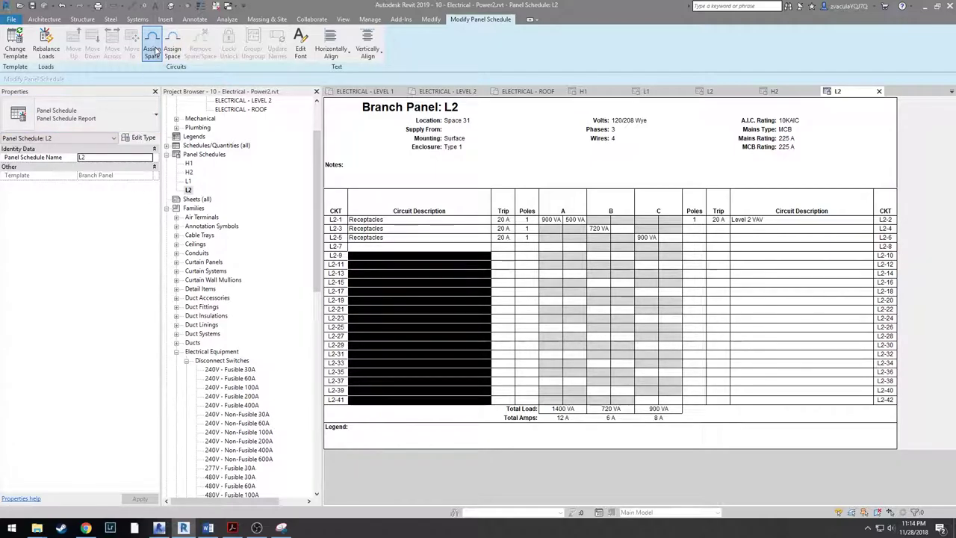
left_click_drag(755, 228, 774, 402)
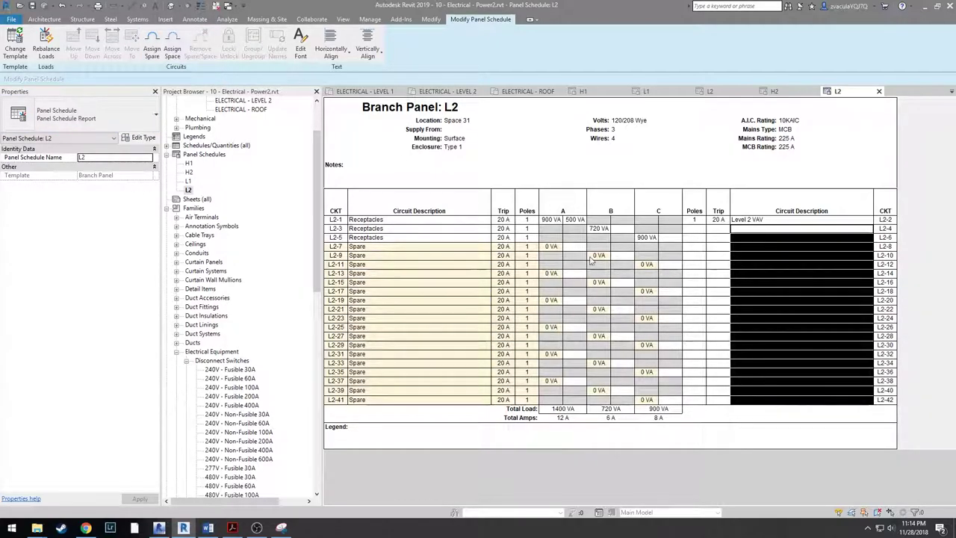
left_click(150, 51)
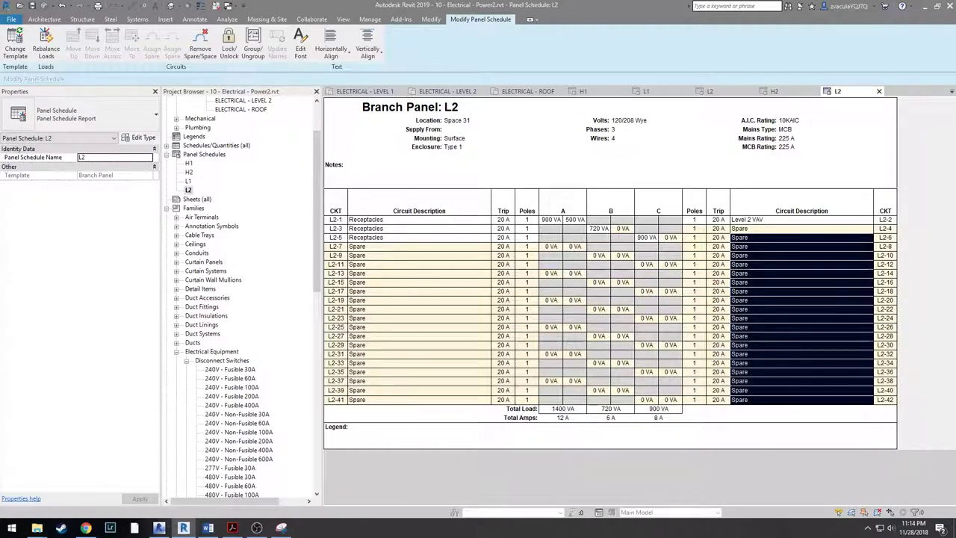
- In the panel H1 schedule, set the A.I.C. rating to 14KAIC and the mains type to MCB, applying it to the panel type
double_click(188, 164)
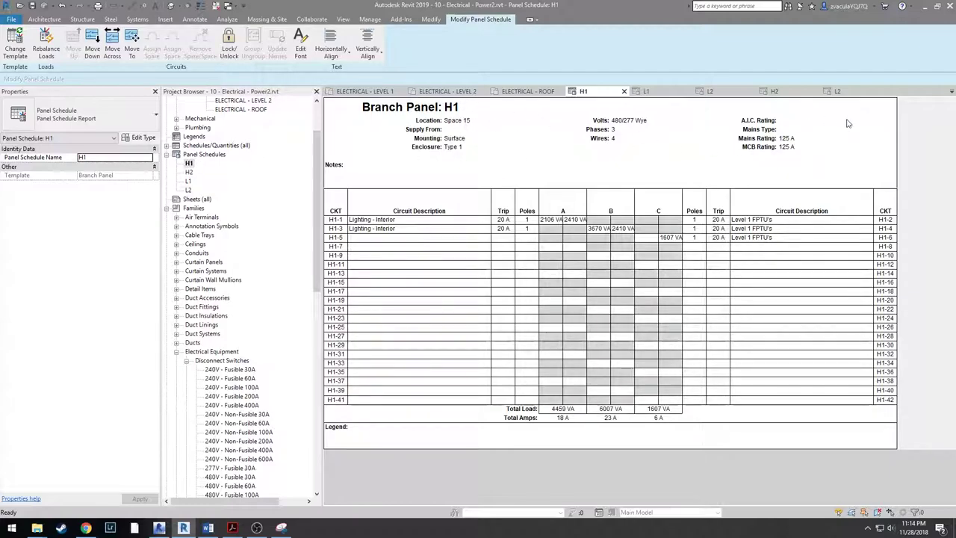
left_click(793, 120)
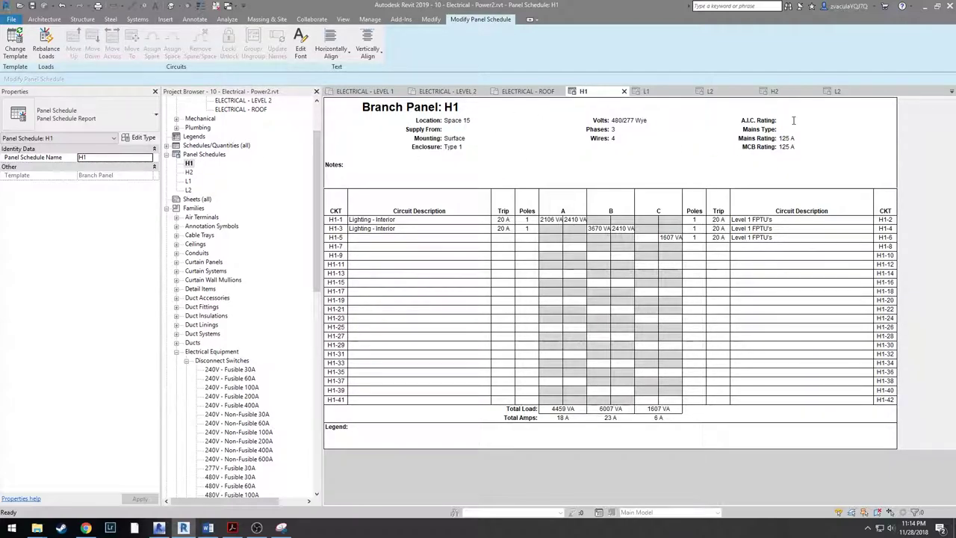
left_click(794, 126)
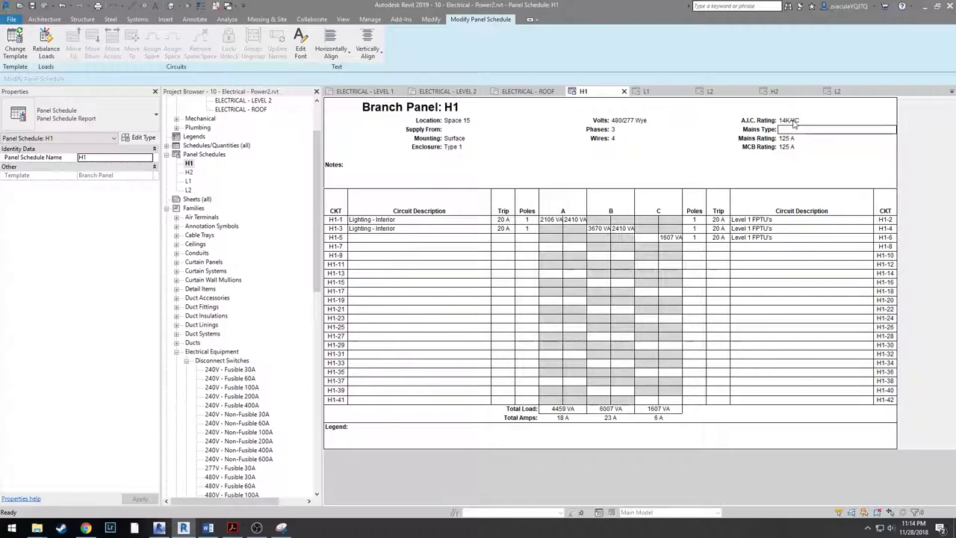
type("MCB")
key("Return")
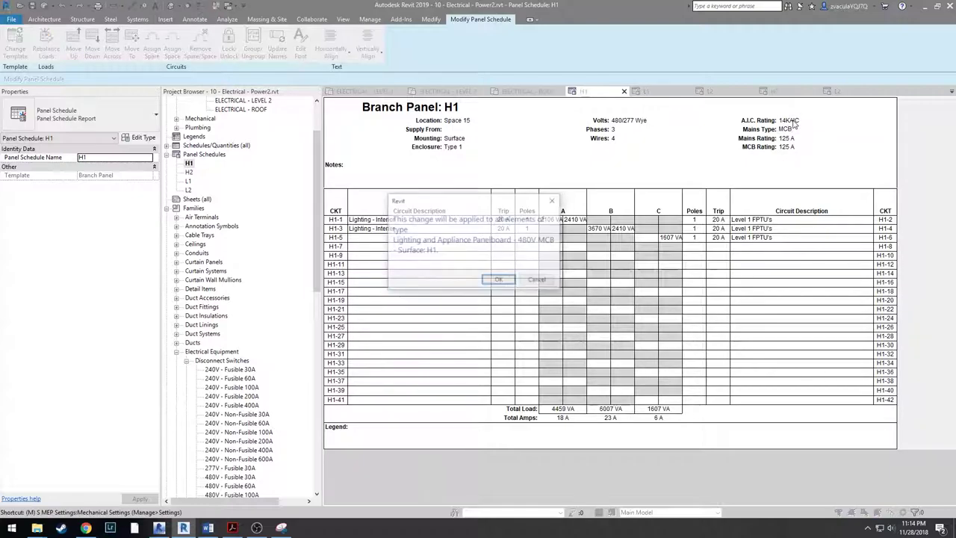
key("Return")
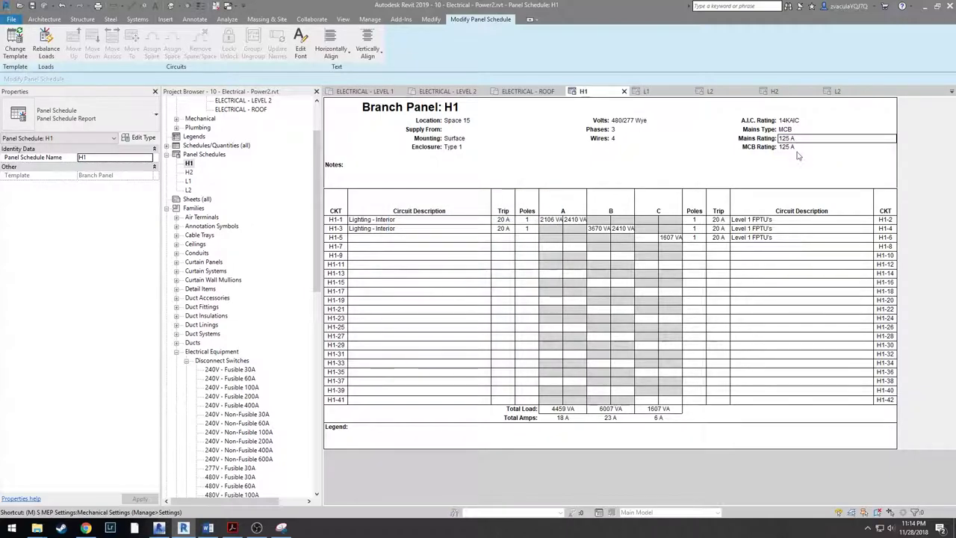
- Assign spares to all empty circuits of panel H1, H1-5 to H1-41 and H1-8 to H1-42
left_click(388, 220)
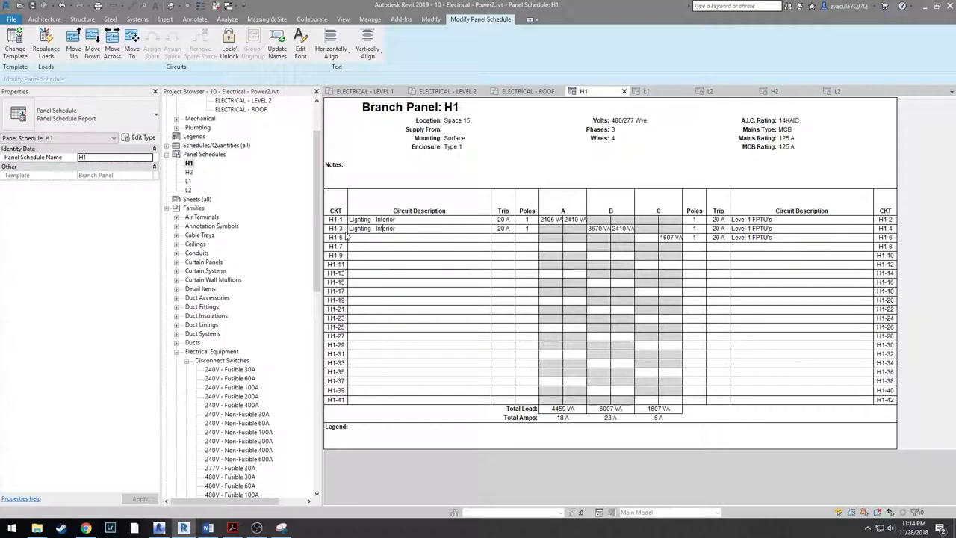
left_click_drag(767, 221, 755, 241)
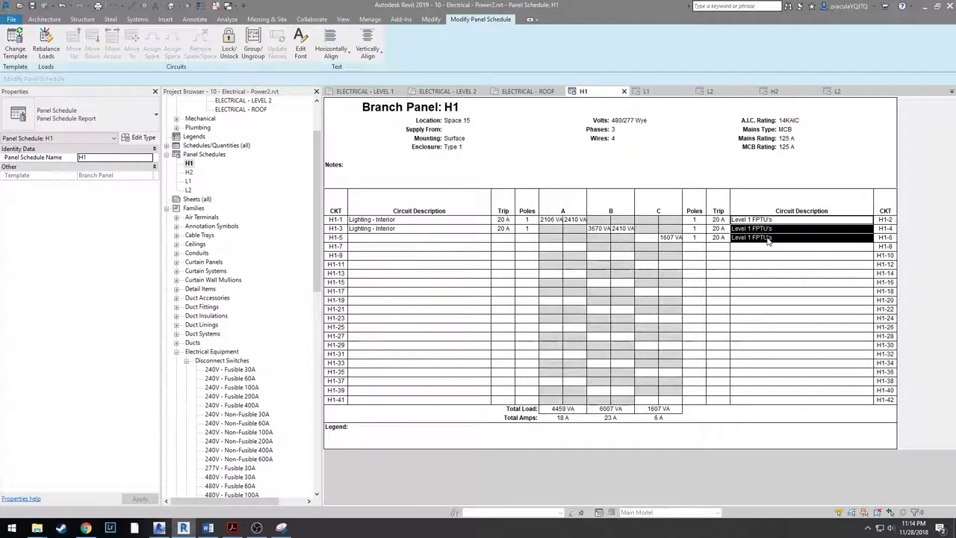
left_click_drag(420, 239, 419, 403)
left_click(152, 50)
left_click_drag(747, 255, 747, 402)
left_click(152, 46)
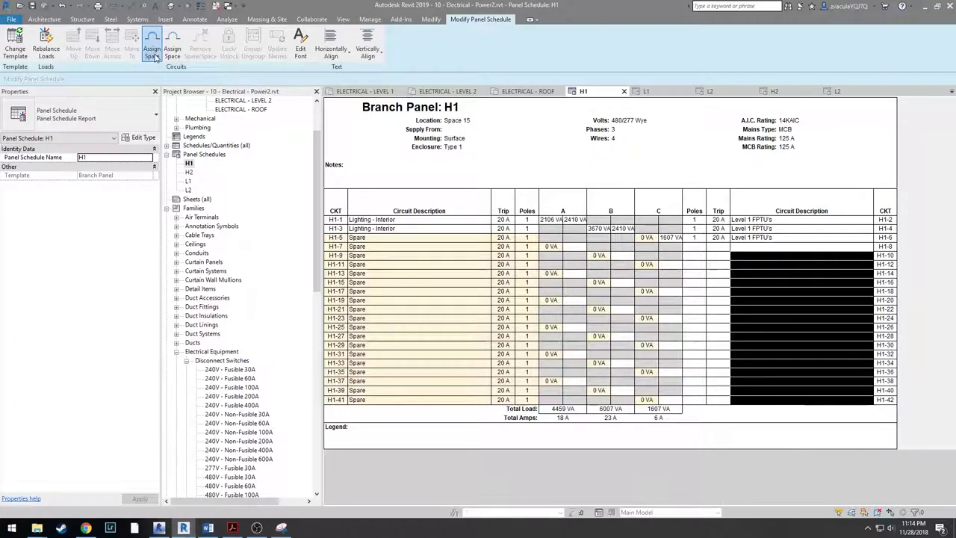
- In the panel H2 schedule, set the A.I.C. rating to 14KAIC and the mains type to MCB, applying it to the panel type
double_click(188, 172)
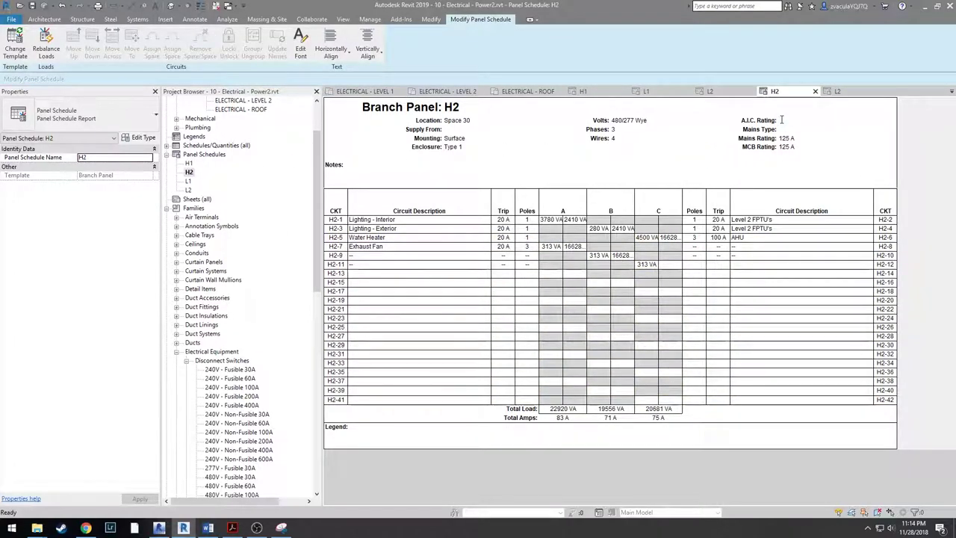
type("114KAIC")
key("Return")
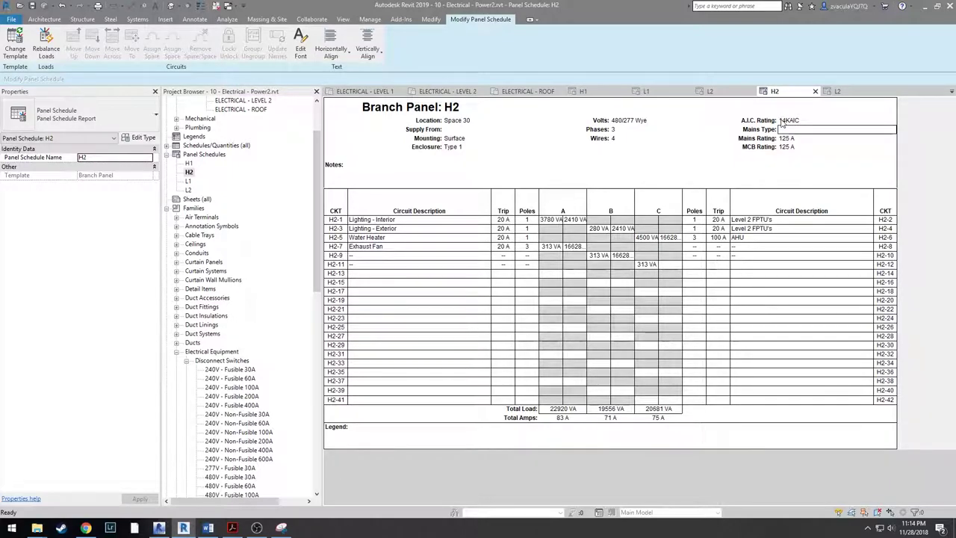
type("MCB")
key("Return")
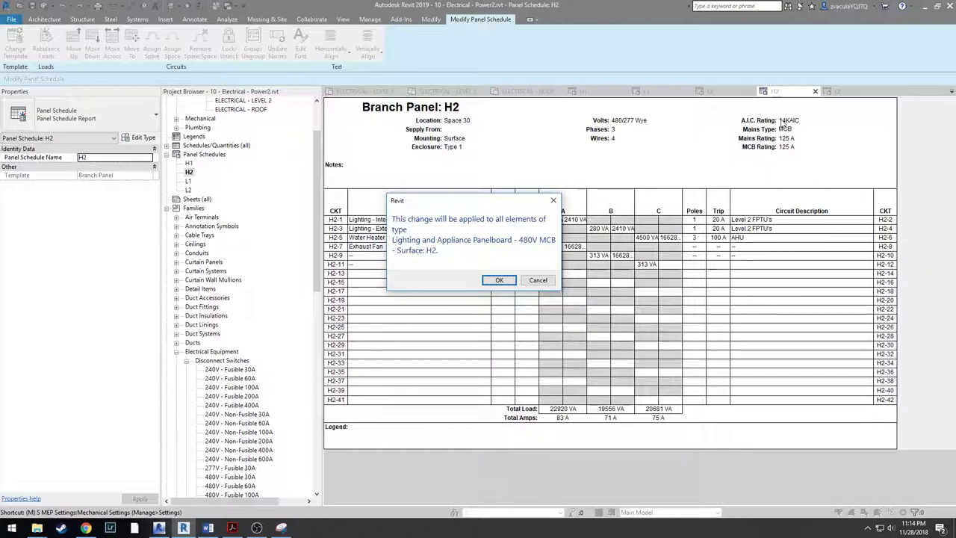
key("Return")
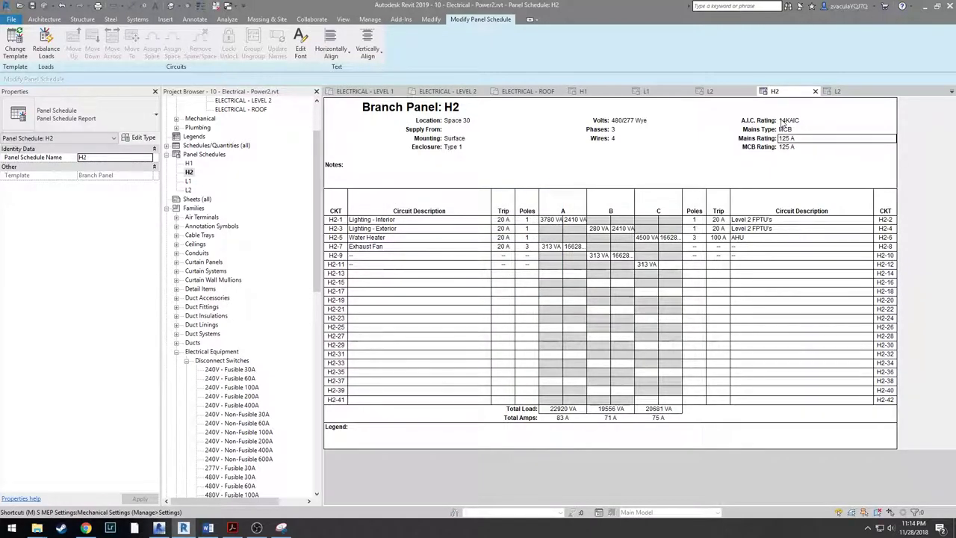
- Set both the mains rating and the MCB rating of panel H2 to 250 A
type("250")
key("Return")
type("250")
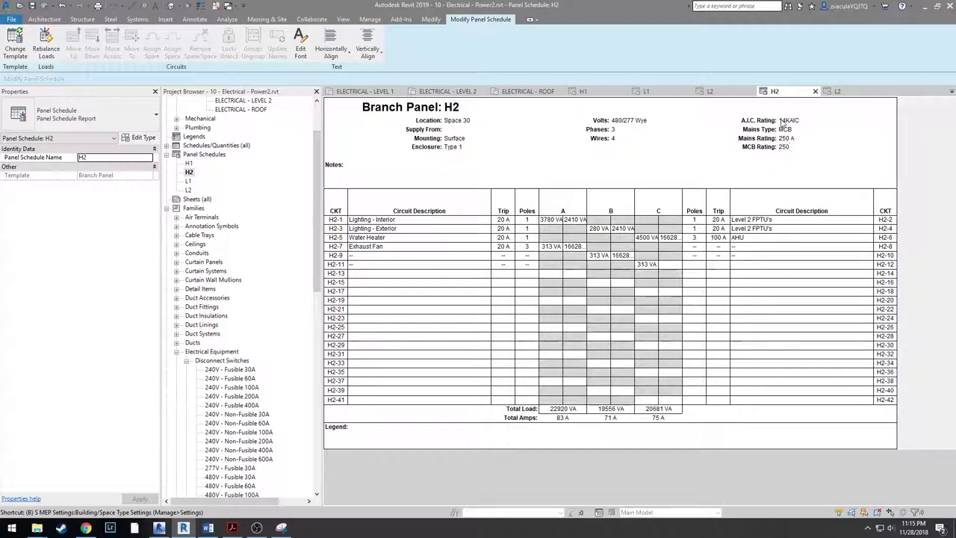
key("Return")
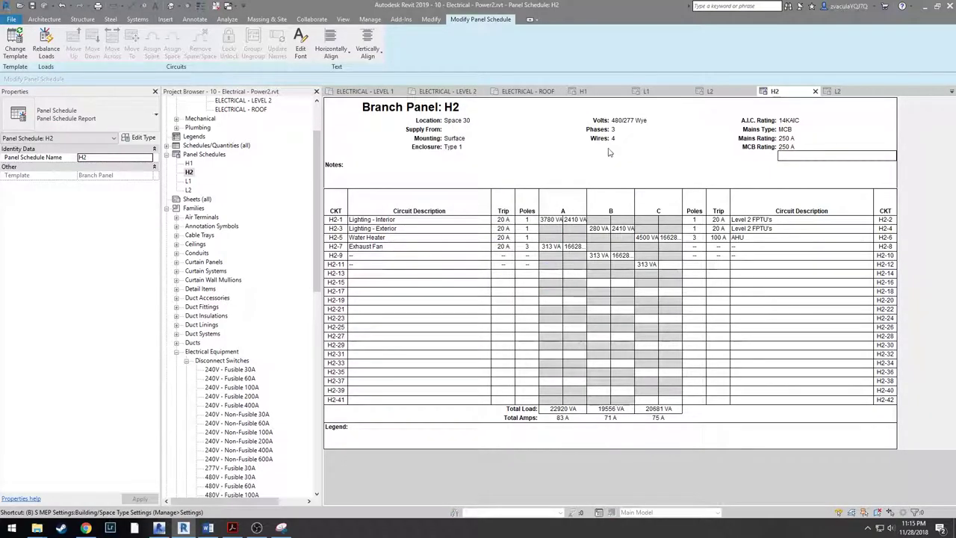
- Assign spares to all empty circuits of panel H2, H2-13 to H2-41 and H2-12 to H2-42
left_click(407, 246)
left_click(739, 236)
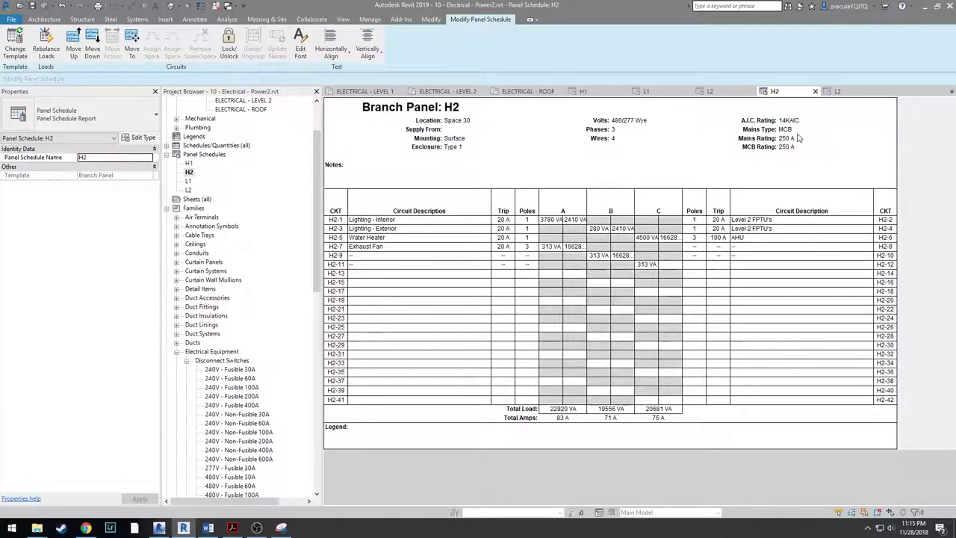
left_click_drag(398, 276, 378, 401)
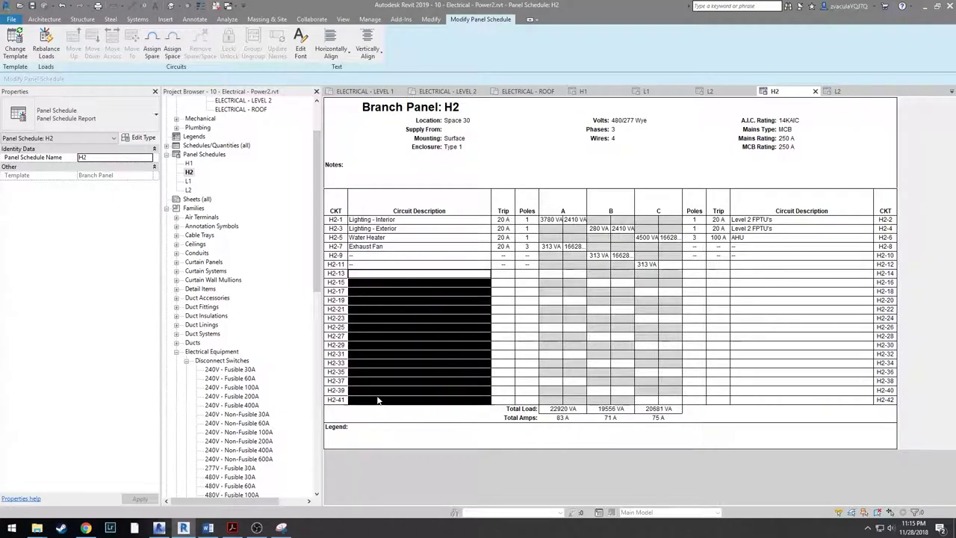
left_click(152, 46)
left_click_drag(749, 264, 760, 400)
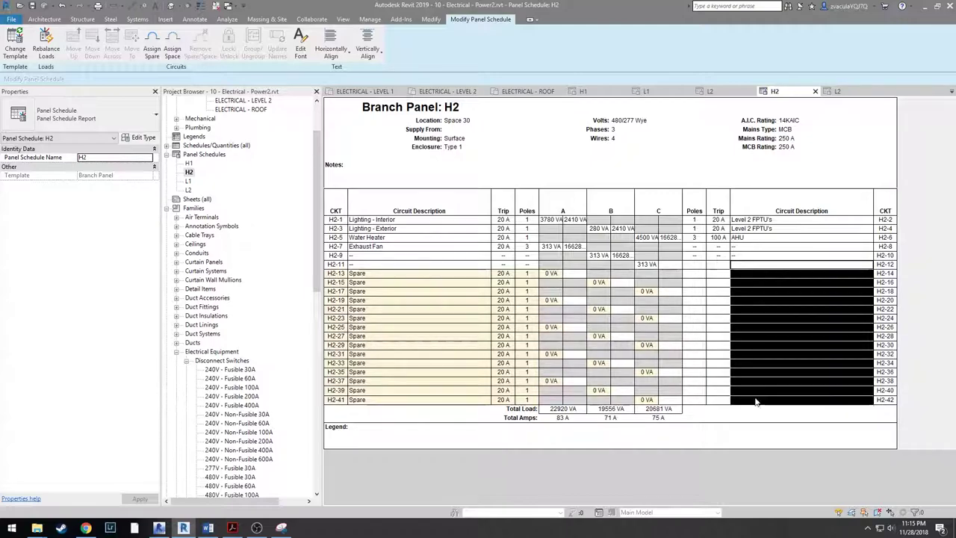
left_click(151, 47)
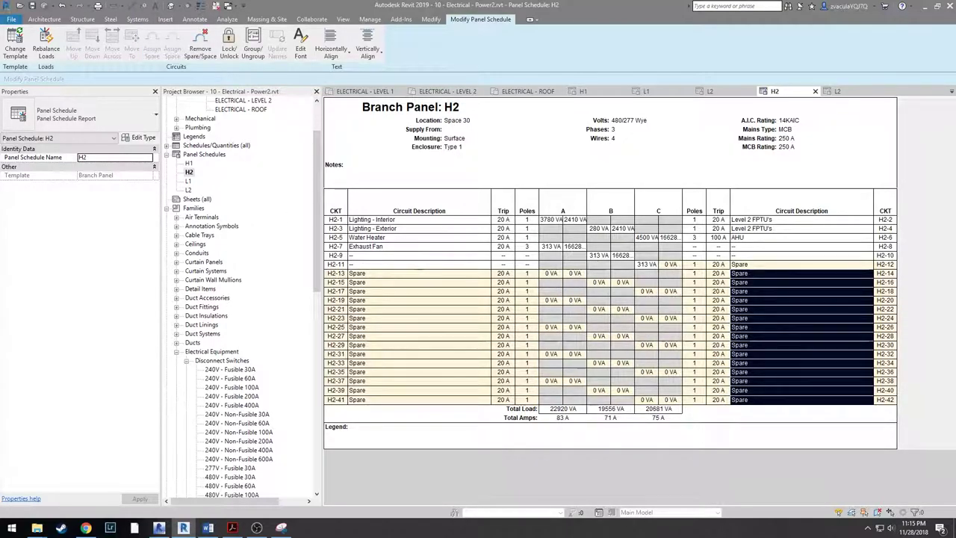
left_click(187, 172)
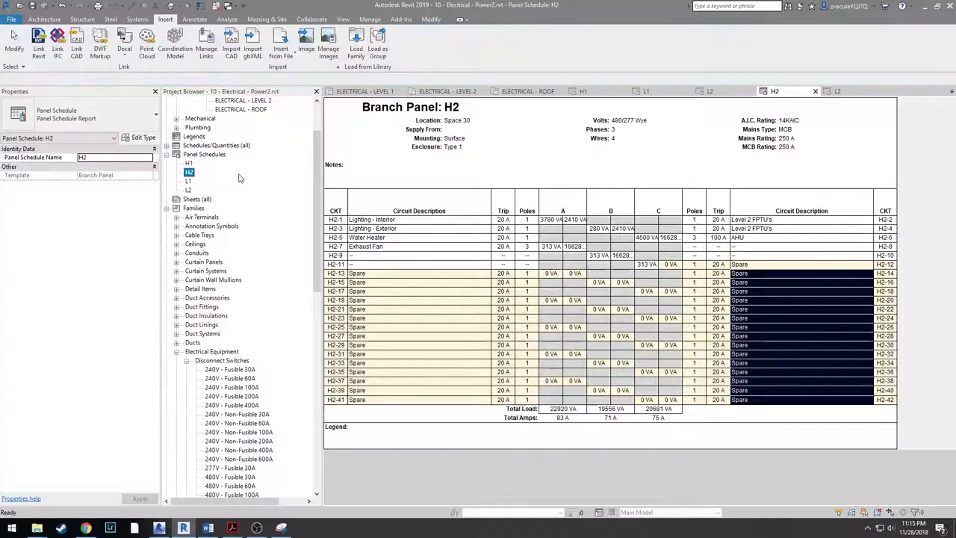